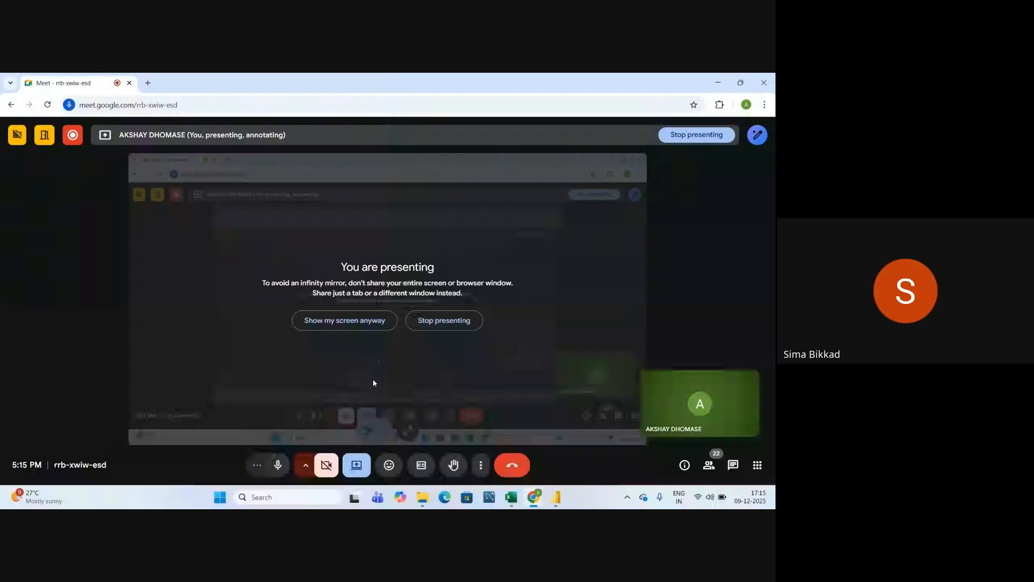
# Review the list of participants in the meeting
pyautogui.click(709, 465)
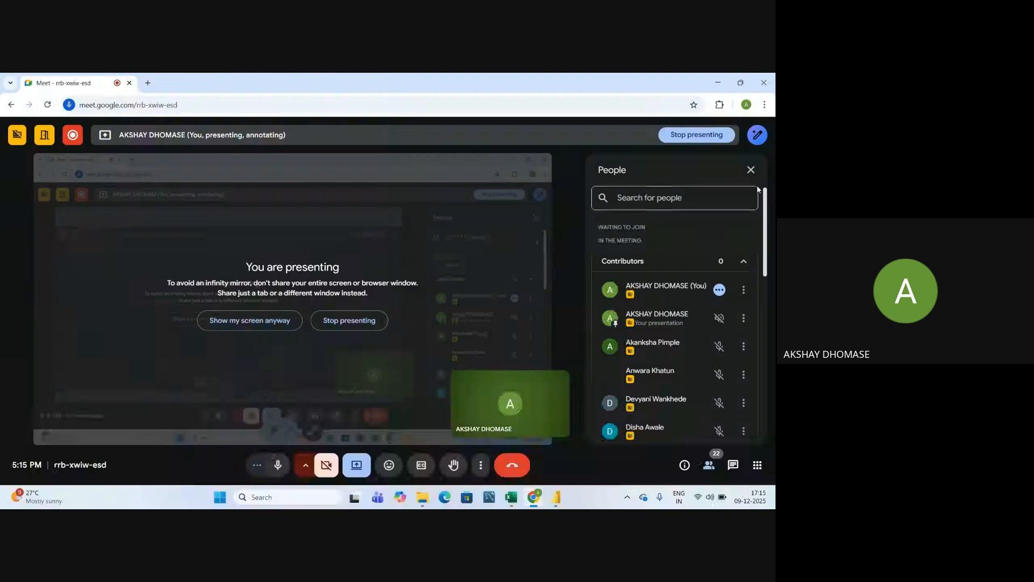
pyautogui.scroll(-5, 695, 355)
pyautogui.scroll(-3, 691, 373)
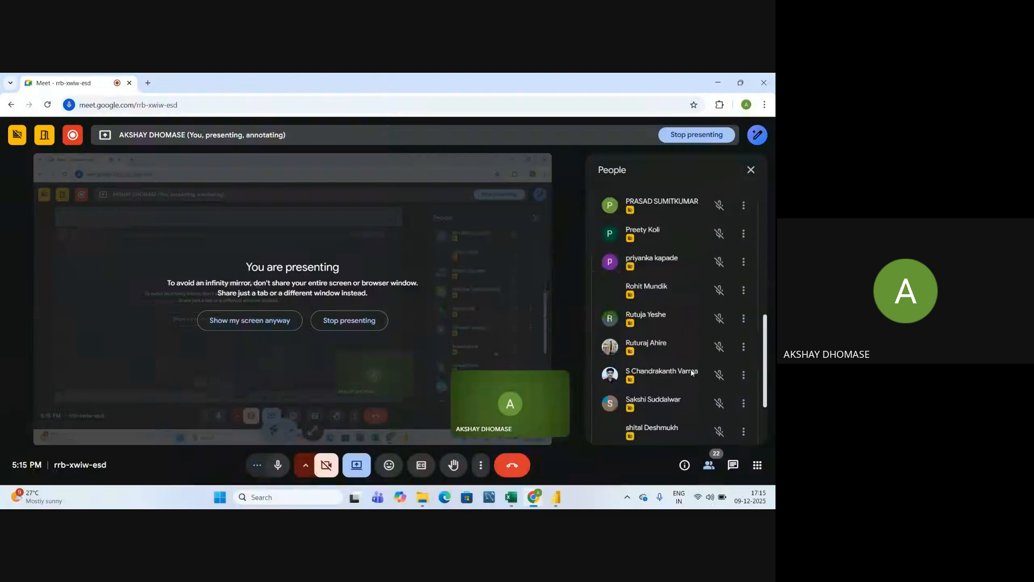
# Switch to the Sample Superstore workbook in Excel and review the Years to Day headings on the Date.IsIn sheet
pyautogui.hotkey('alt', 'Tab')
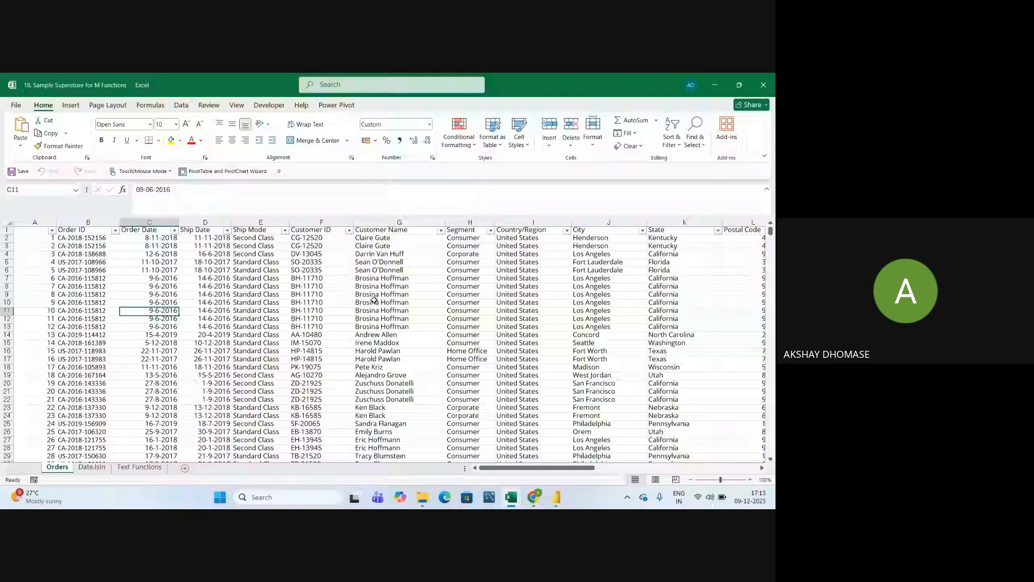
pyautogui.hotkey('ctrl', 'pagedown')
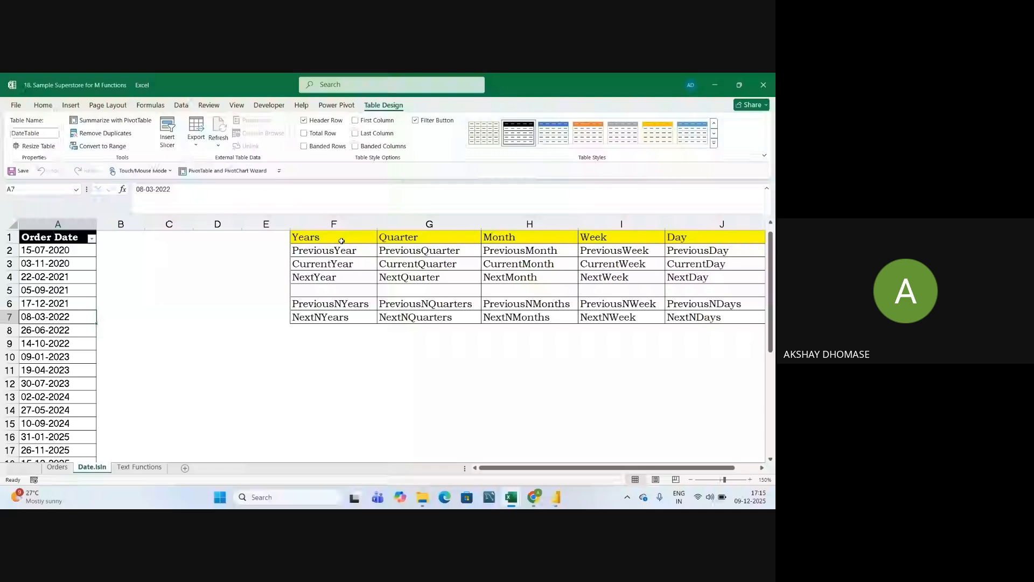
pyautogui.click(327, 239)
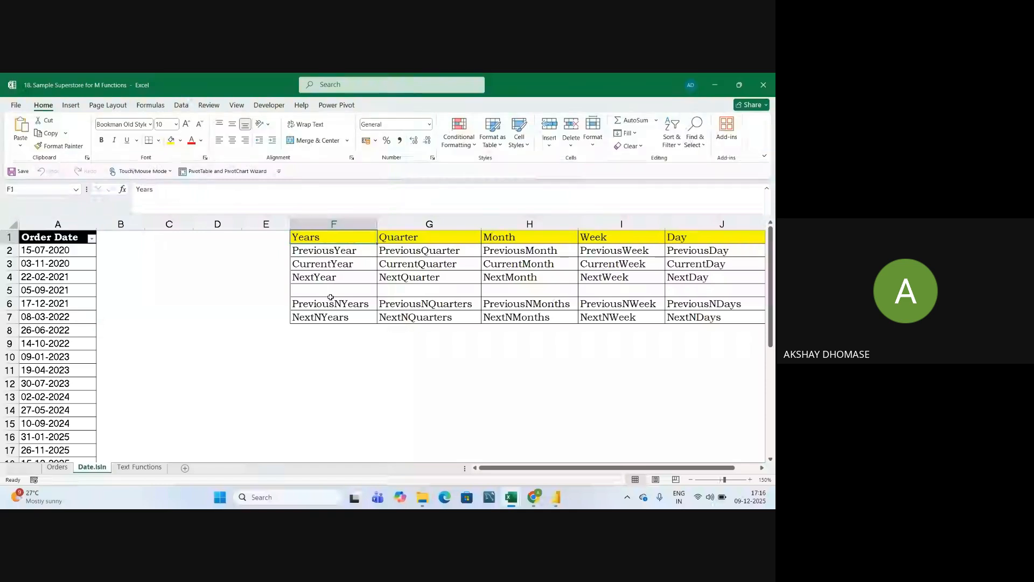
pyautogui.click(331, 357)
pyautogui.click(334, 238)
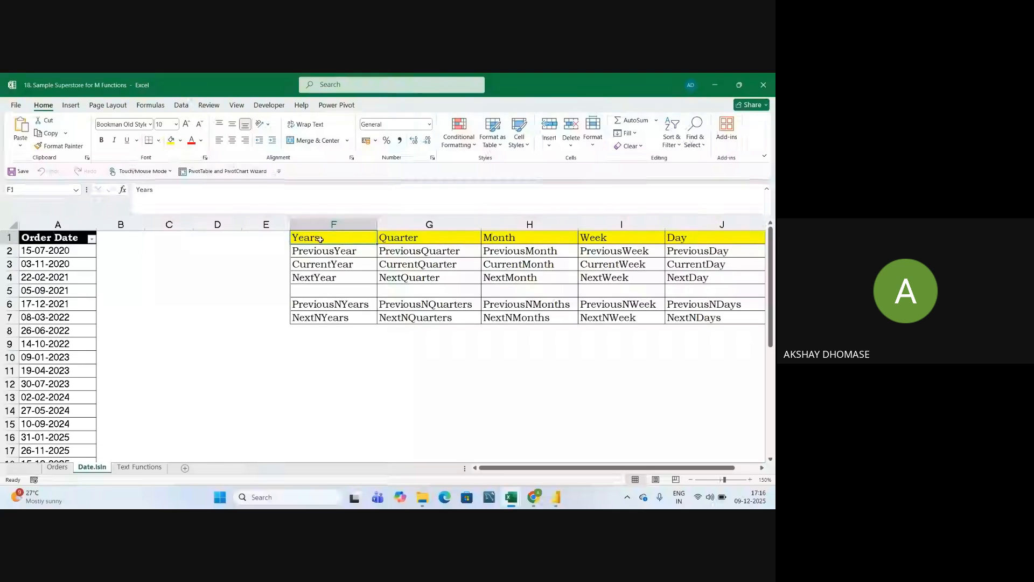
pyautogui.click(530, 239)
pyautogui.click(622, 238)
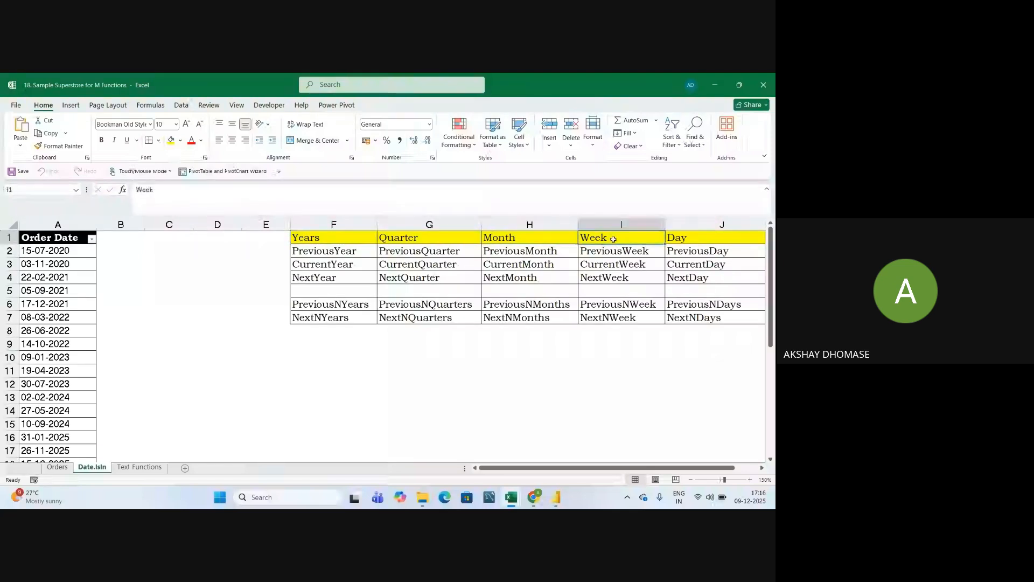
pyautogui.press('Right')
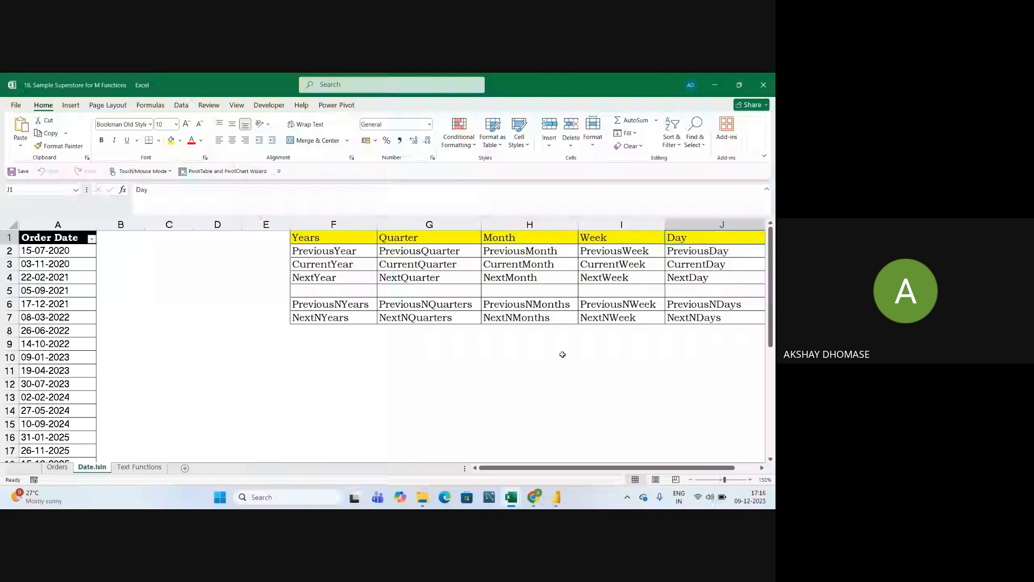
# Go through the year functions on the Date.IsIn sheet, from PreviousYear, CurrentYear and NextYear to PreviousNYears and NextNYears
pyautogui.click(325, 253)
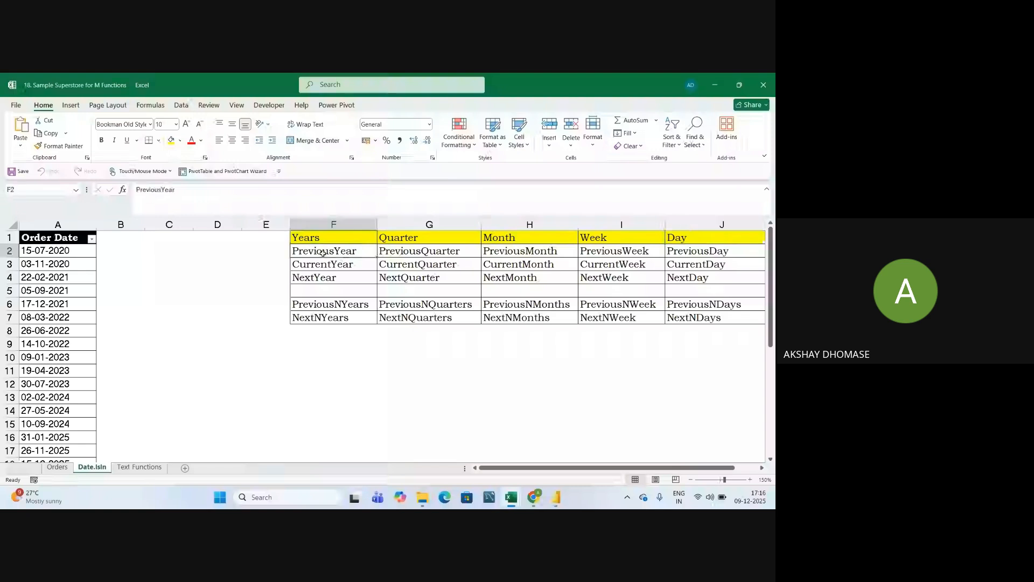
pyautogui.click(314, 266)
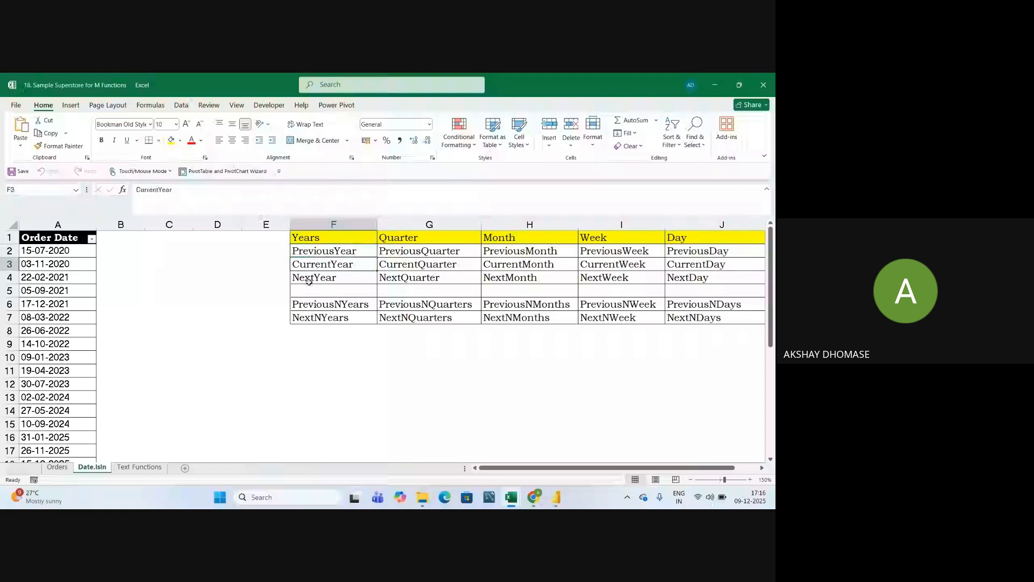
pyautogui.click(309, 280)
pyautogui.click(310, 306)
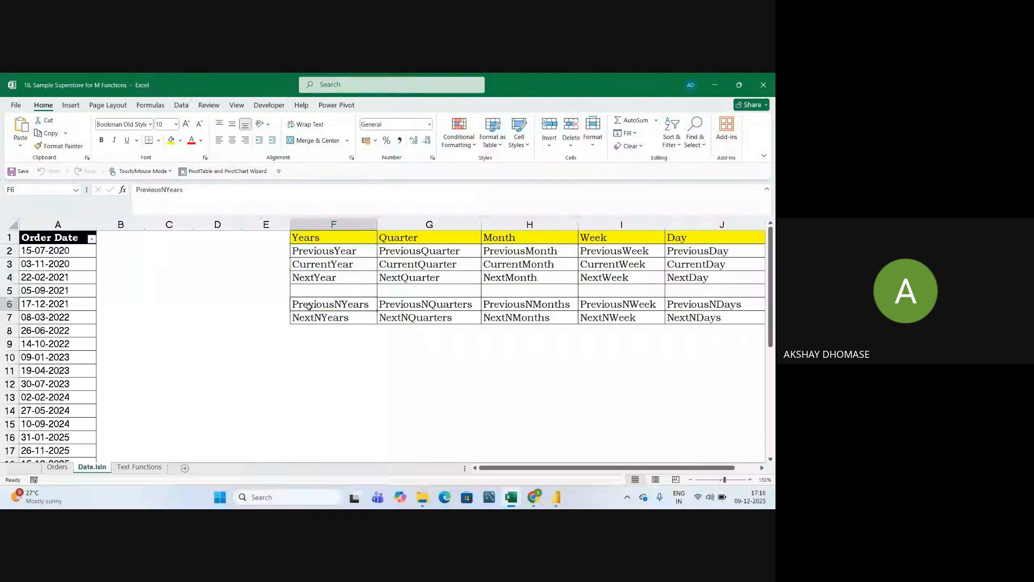
pyautogui.click(316, 320)
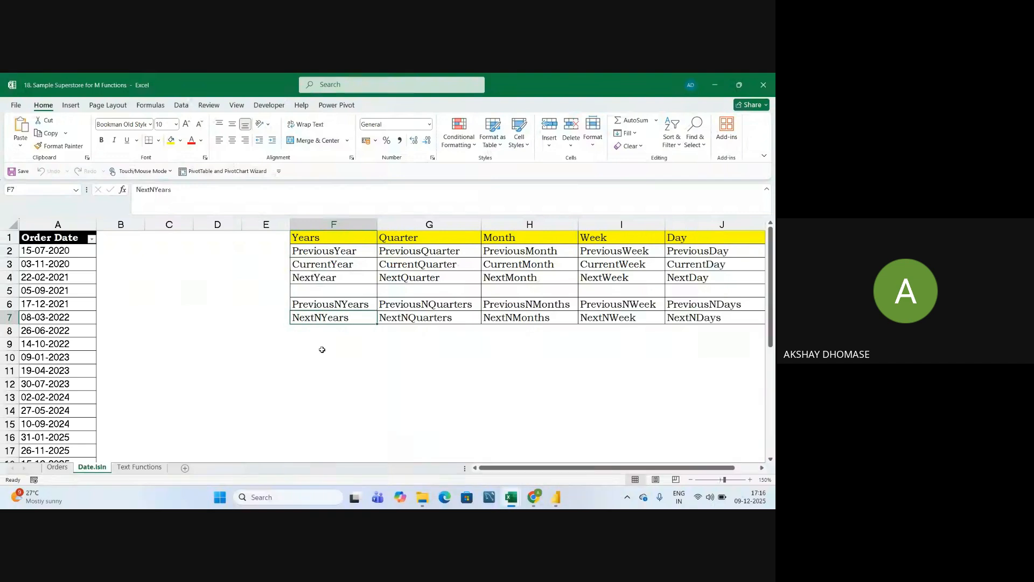
# Examine the Full Name column and the table's design properties on the Text Functions sheet
pyautogui.click(139, 468)
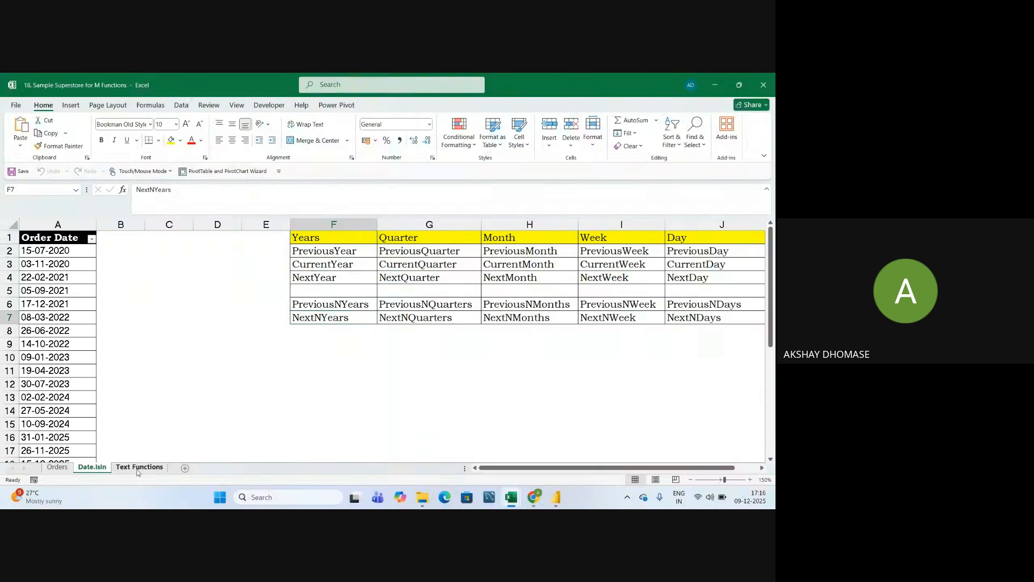
pyautogui.click(227, 291)
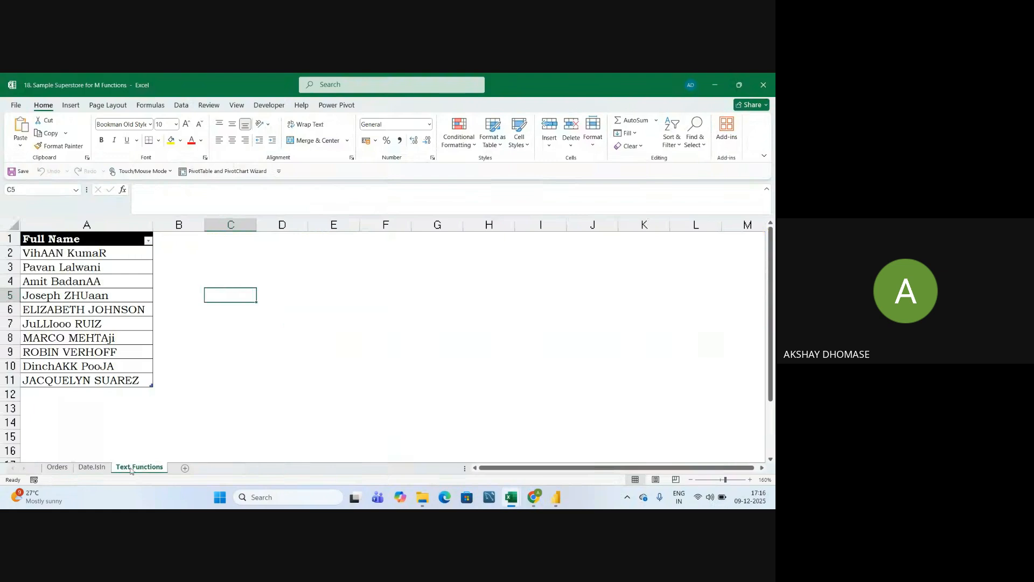
pyautogui.click(229, 366)
pyautogui.click(38, 239)
pyautogui.click(60, 267)
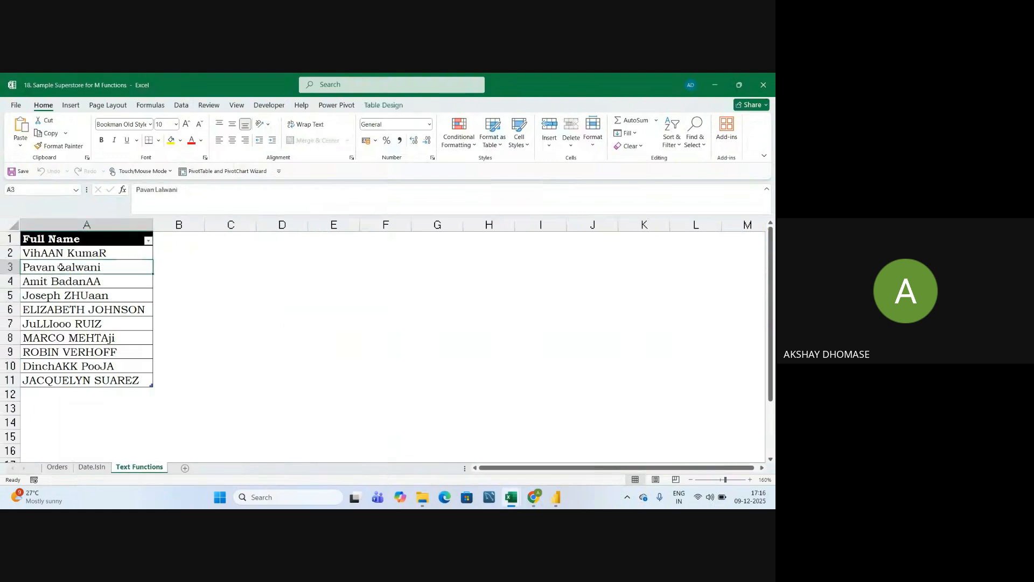
pyautogui.click(66, 241)
pyautogui.click(377, 105)
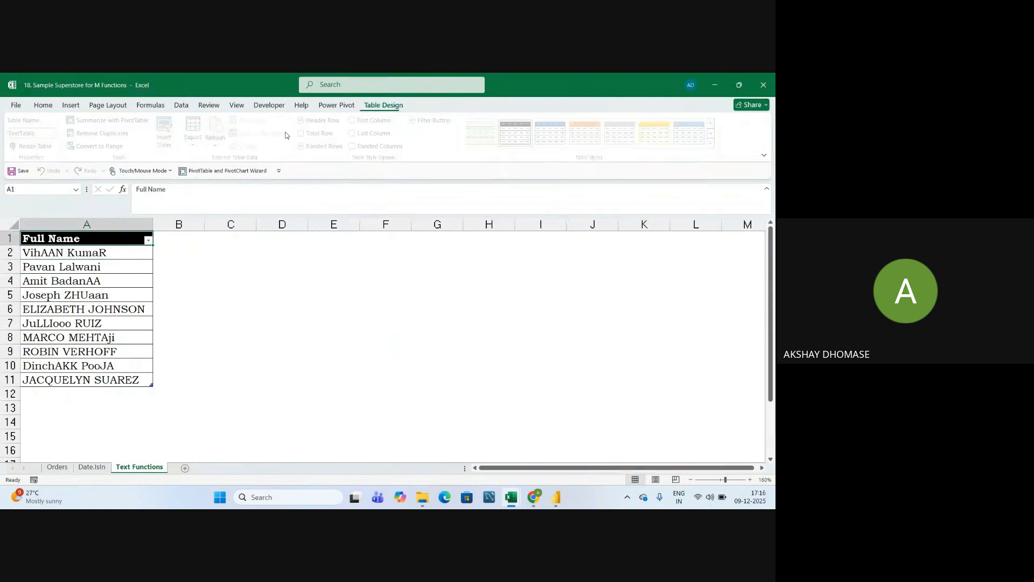
pyautogui.click(129, 323)
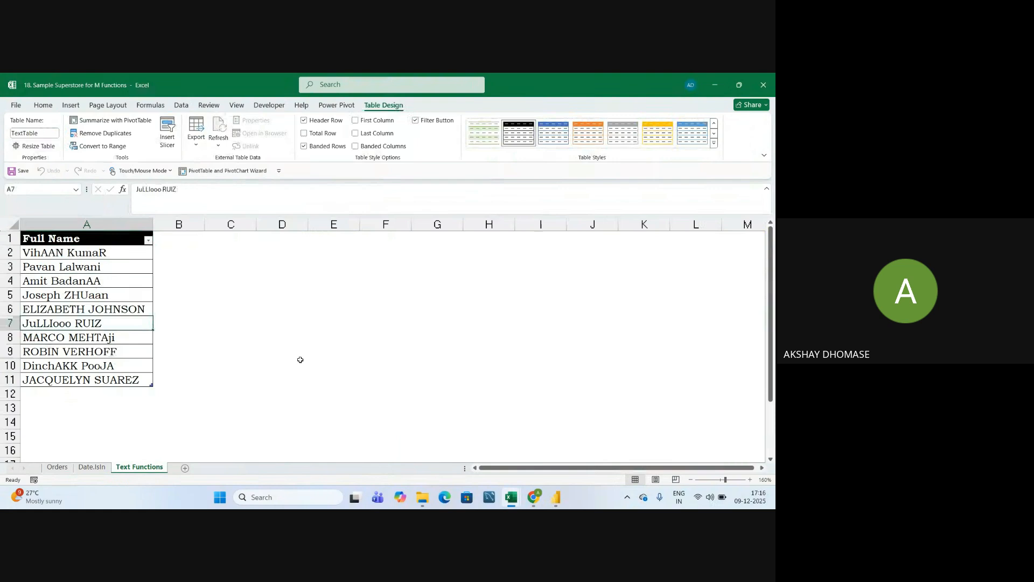
pyautogui.click(43, 105)
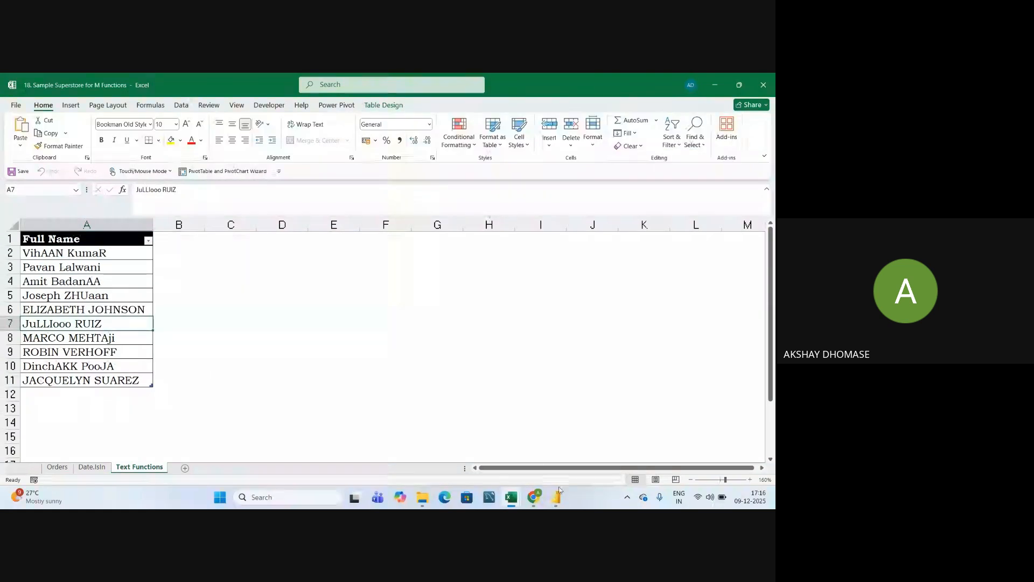
# Switch to Power BI Desktop and connect to the Excel workbook "18. Sample Superstore for M Functions"
pyautogui.moveTo(558, 493)
pyautogui.click(567, 449)
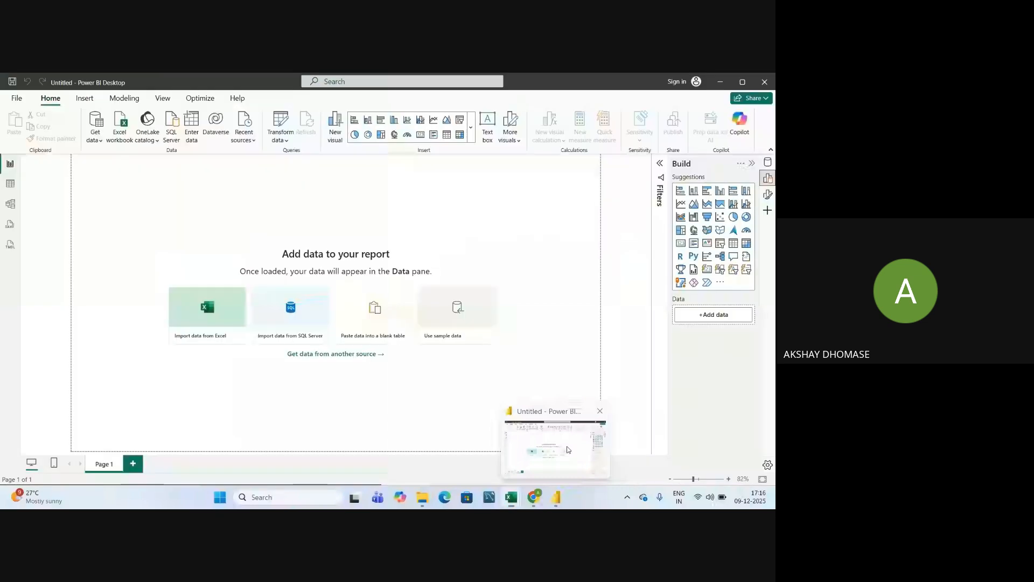
pyautogui.click(97, 141)
pyautogui.click(127, 173)
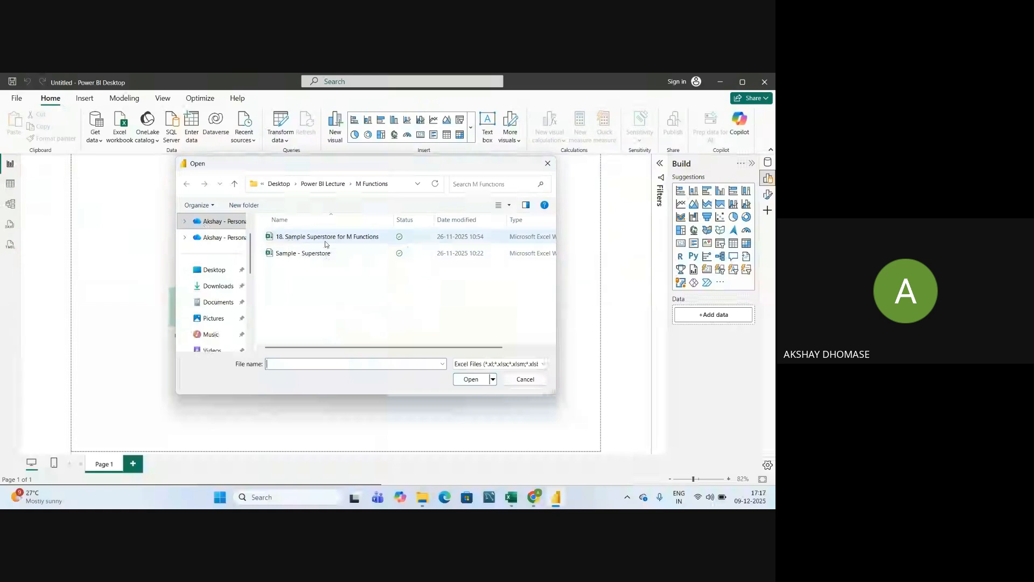
pyautogui.click(353, 239)
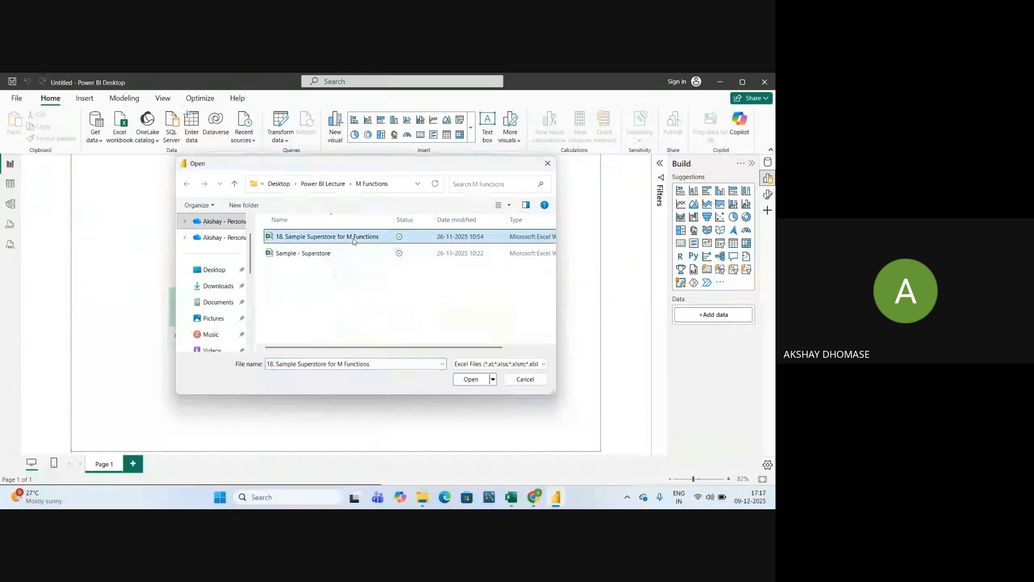
pyautogui.click(470, 382)
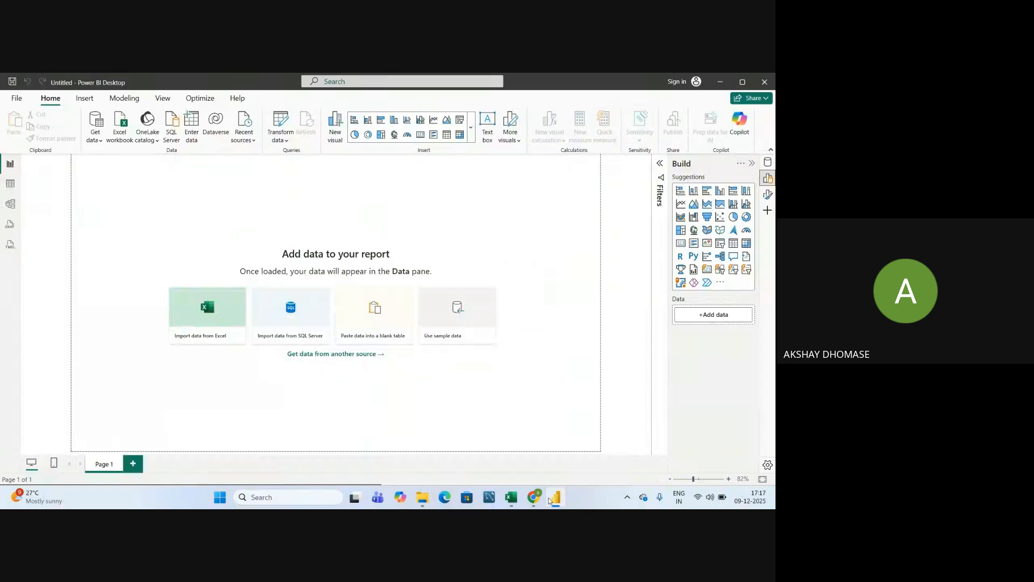
pyautogui.moveTo(525, 500)
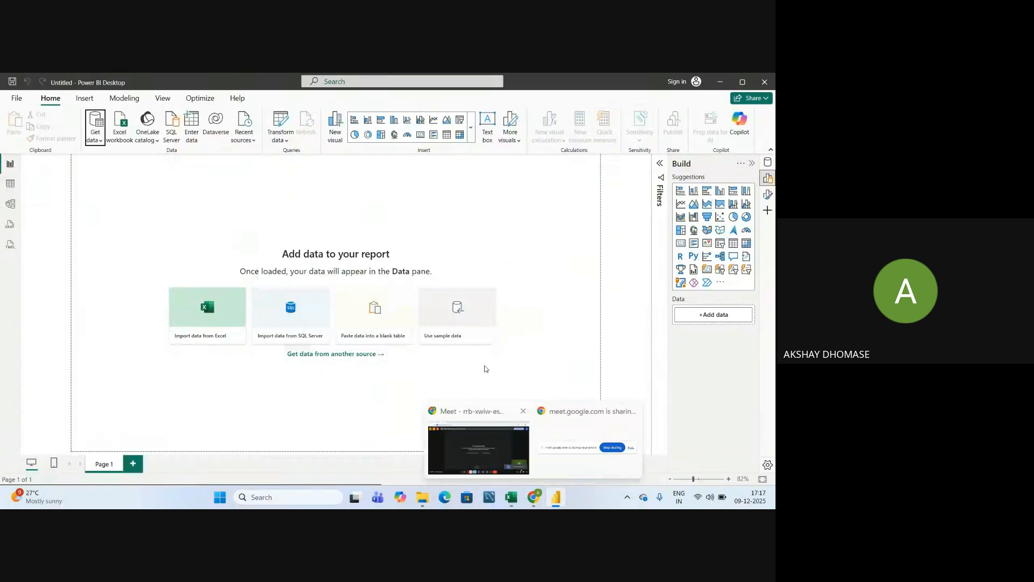
pyautogui.hotkey('alt', 'Tab')
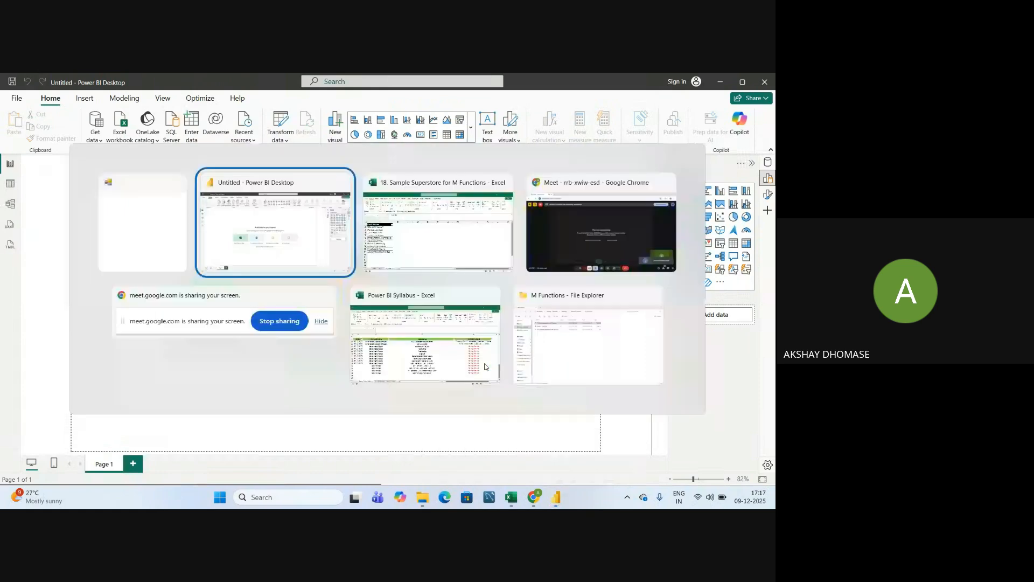
pyautogui.hotkey('alt', 'Tab')
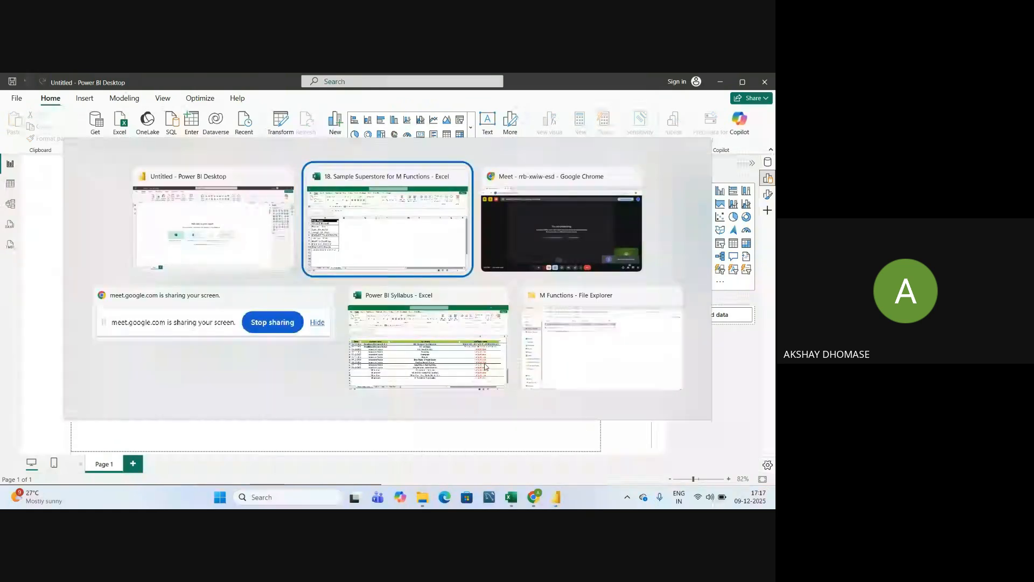
pyautogui.hotkey('alt', 'Tab')
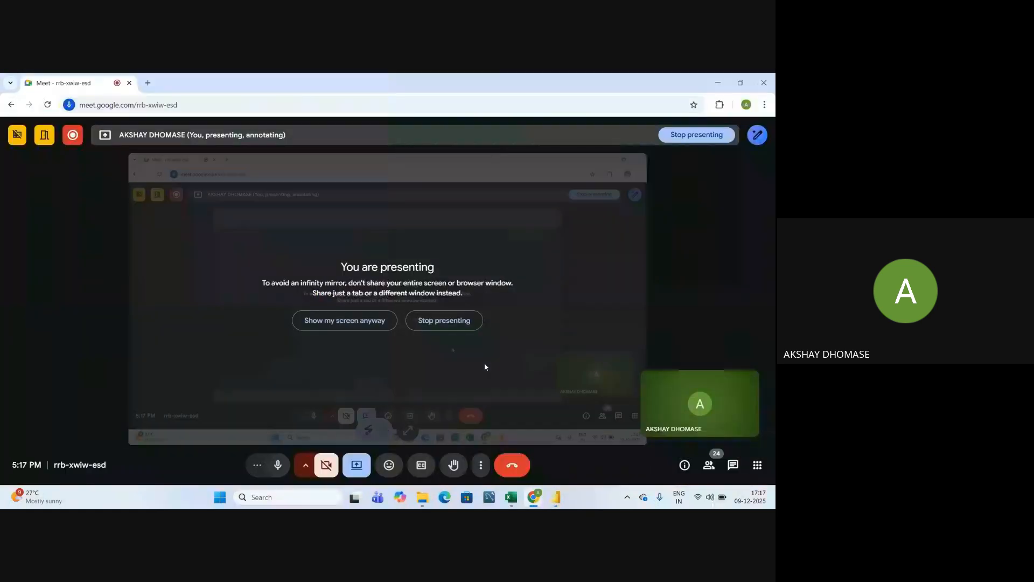
pyautogui.hotkey('alt', 'Tab')
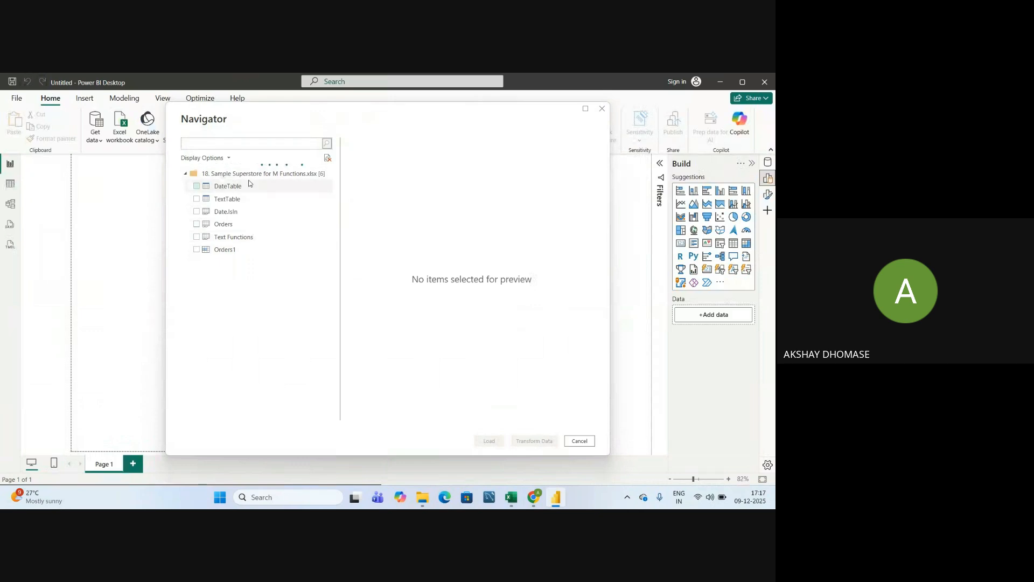
# Select DateTable, TextTable and the Orders sheet from the workbook and open them for transformation in Power Query Editor
pyautogui.click(196, 186)
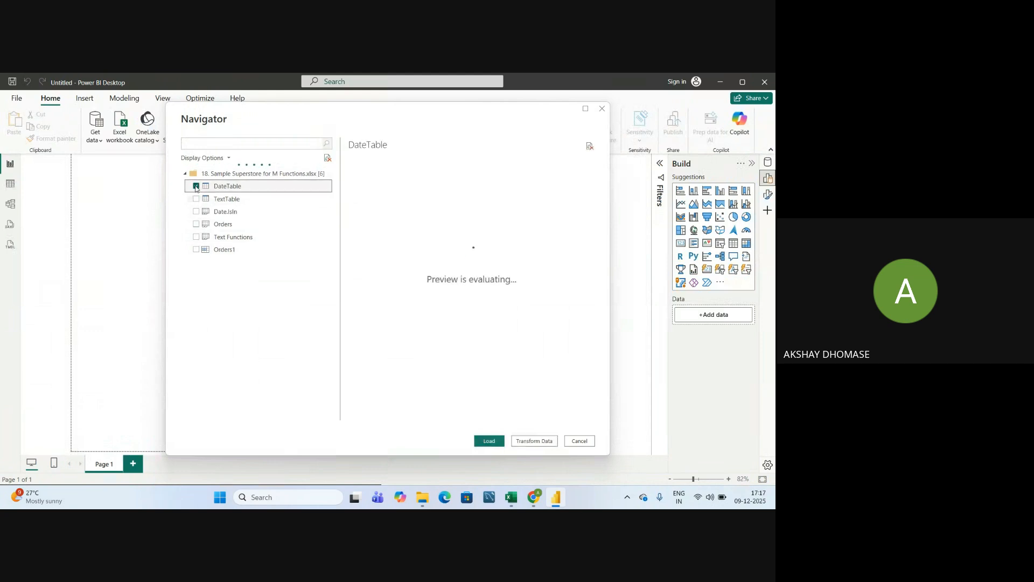
pyautogui.click(196, 199)
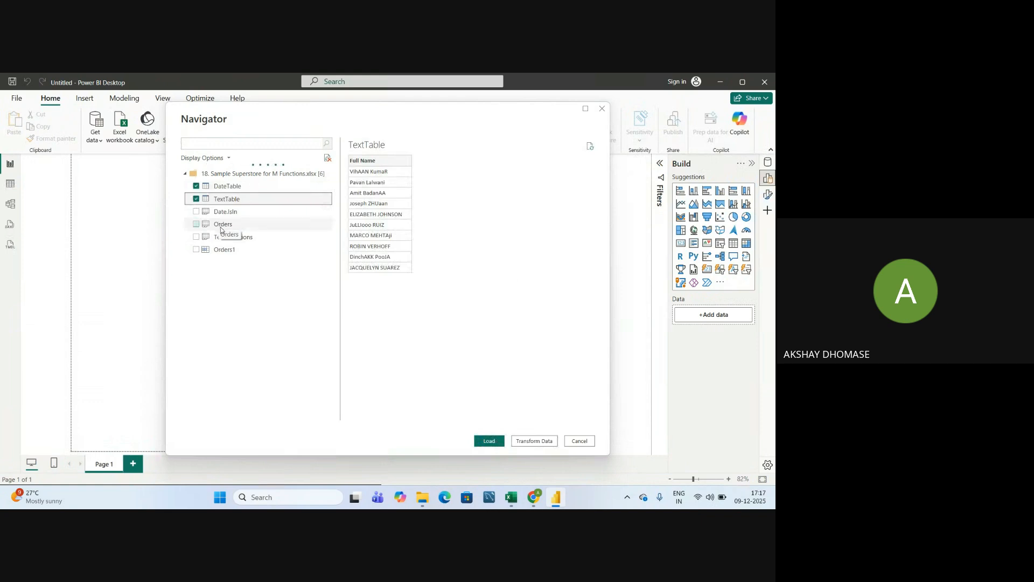
pyautogui.click(196, 225)
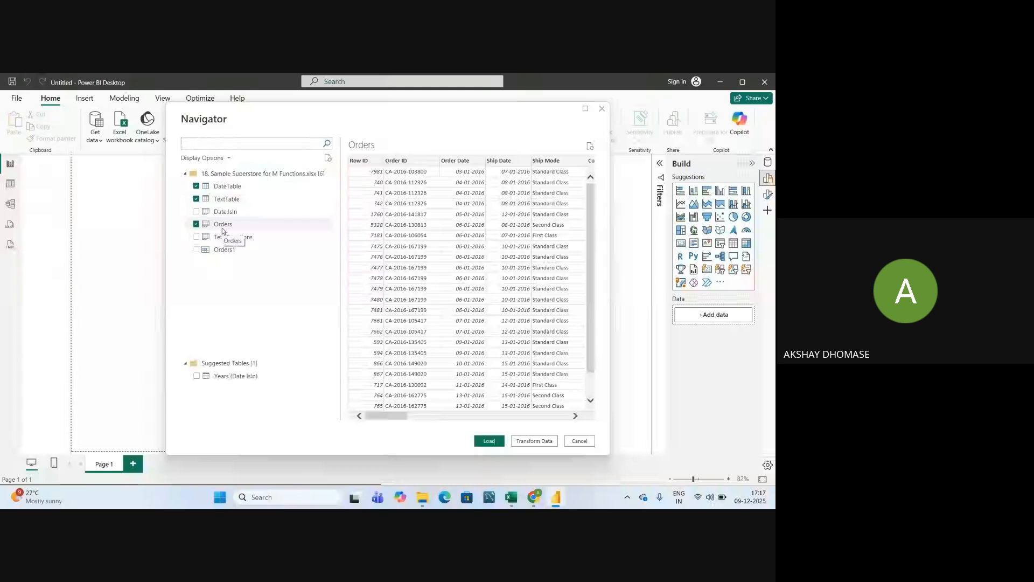
pyautogui.click(533, 442)
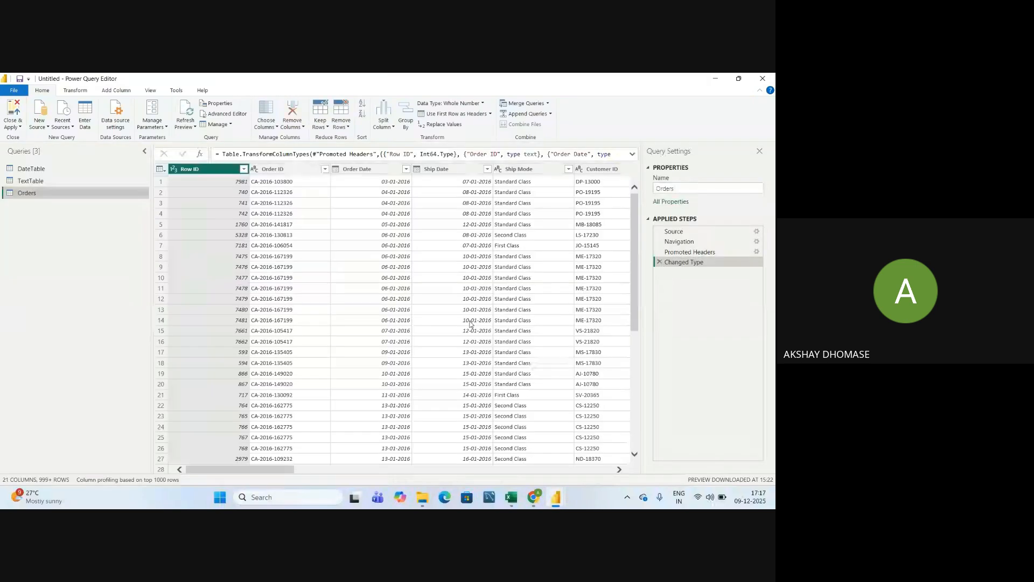
# Check the distinct Ship Mode values in the Orders query and remove all columns except Ship Mode
pyautogui.moveTo(270, 468); pyautogui.dragTo(219, 471)
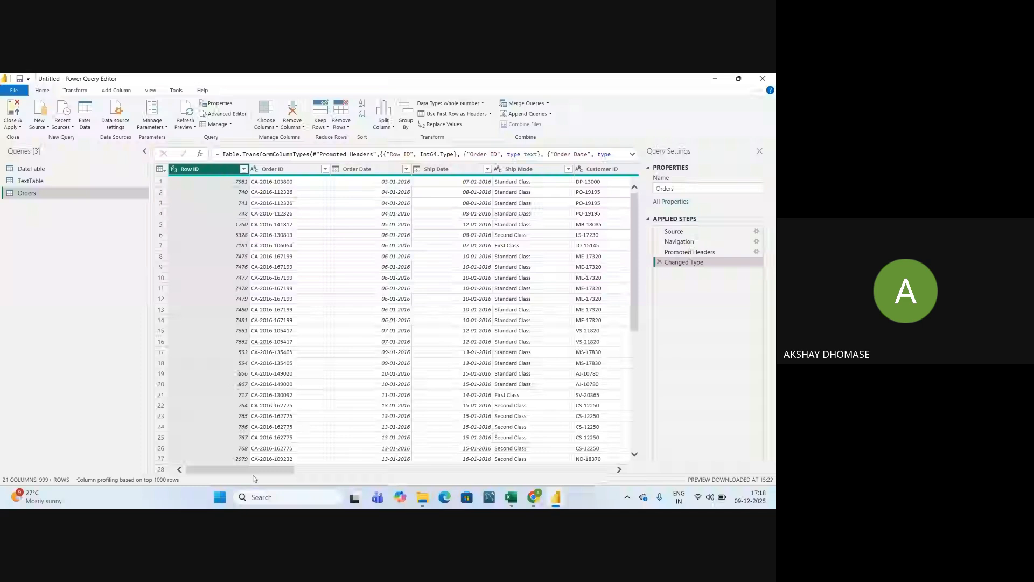
pyautogui.moveTo(269, 476)
pyautogui.mouseDown()
pyautogui.moveTo(587, 476)
pyautogui.moveTo(264, 469)
pyautogui.mouseUp()
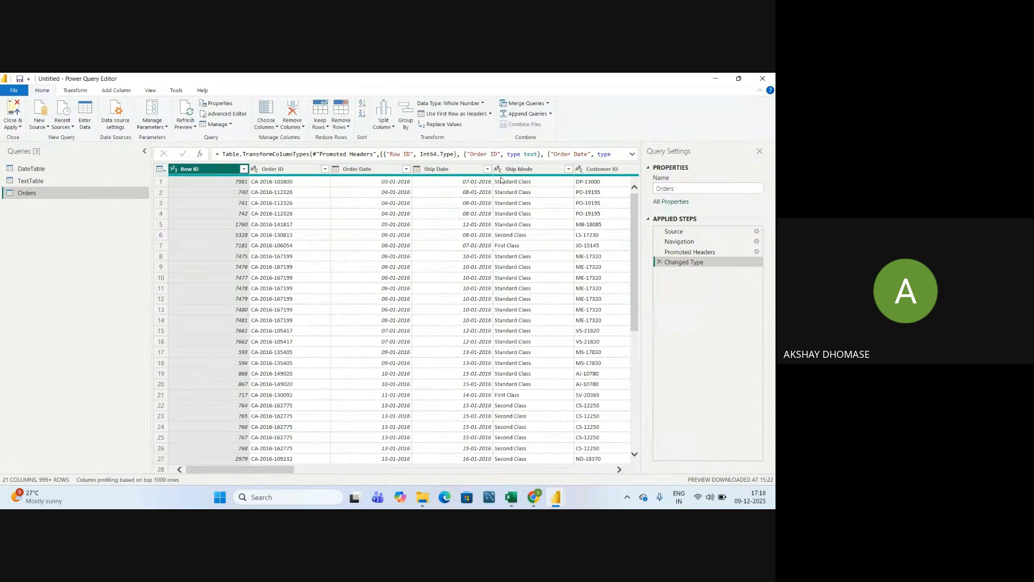
pyautogui.click(517, 169)
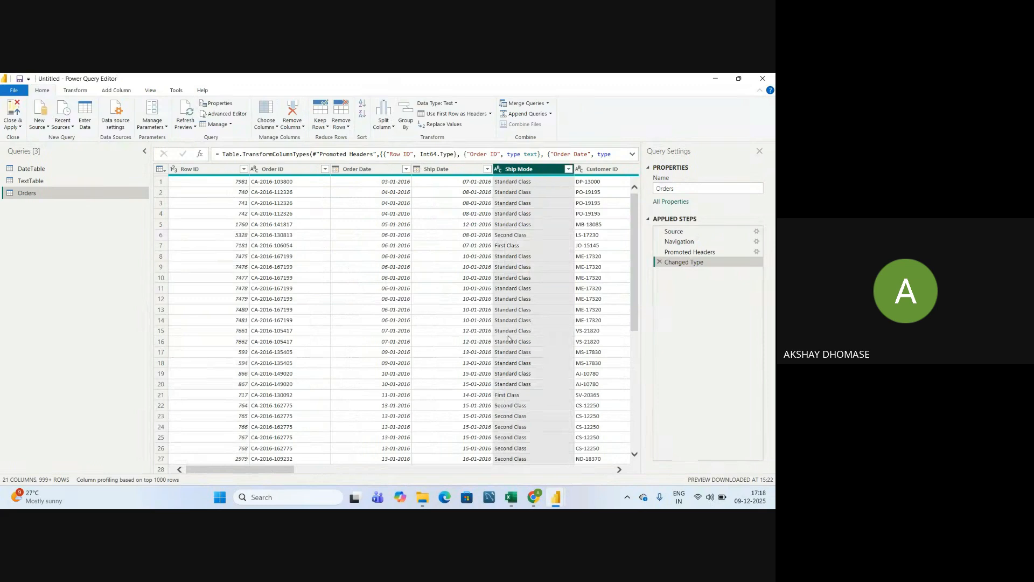
pyautogui.click(568, 170)
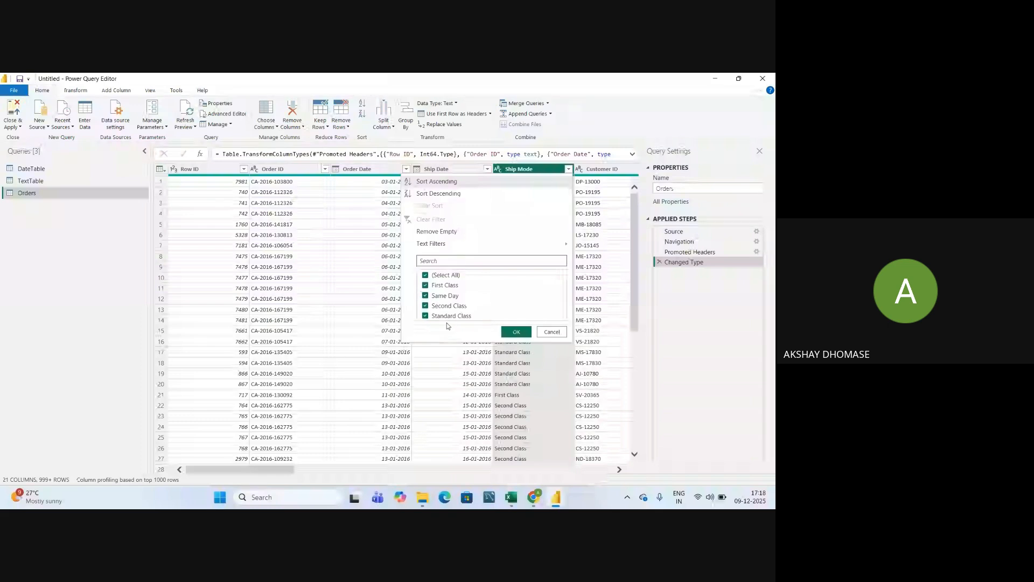
pyautogui.click(544, 334)
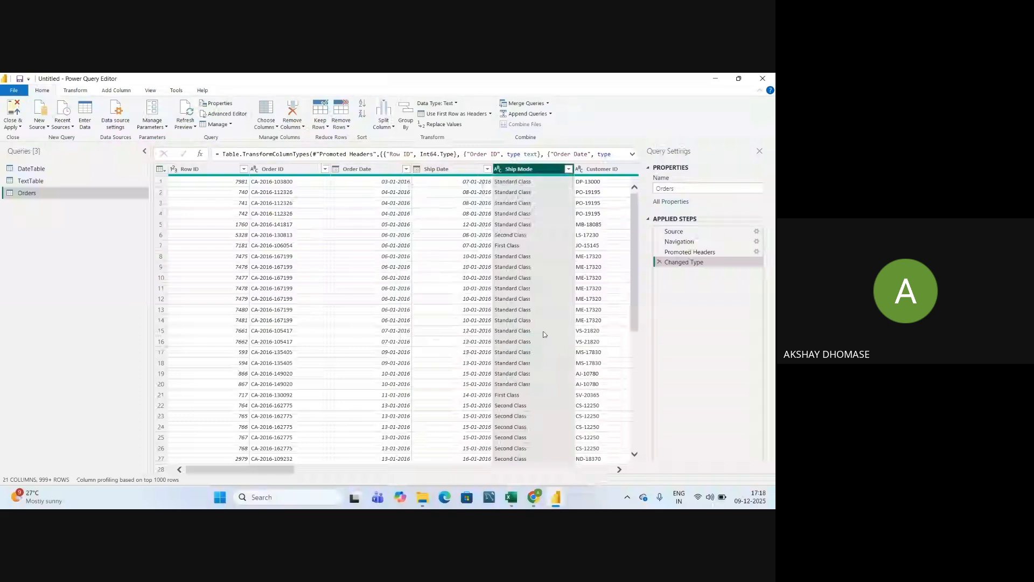
pyautogui.rightClick(522, 171)
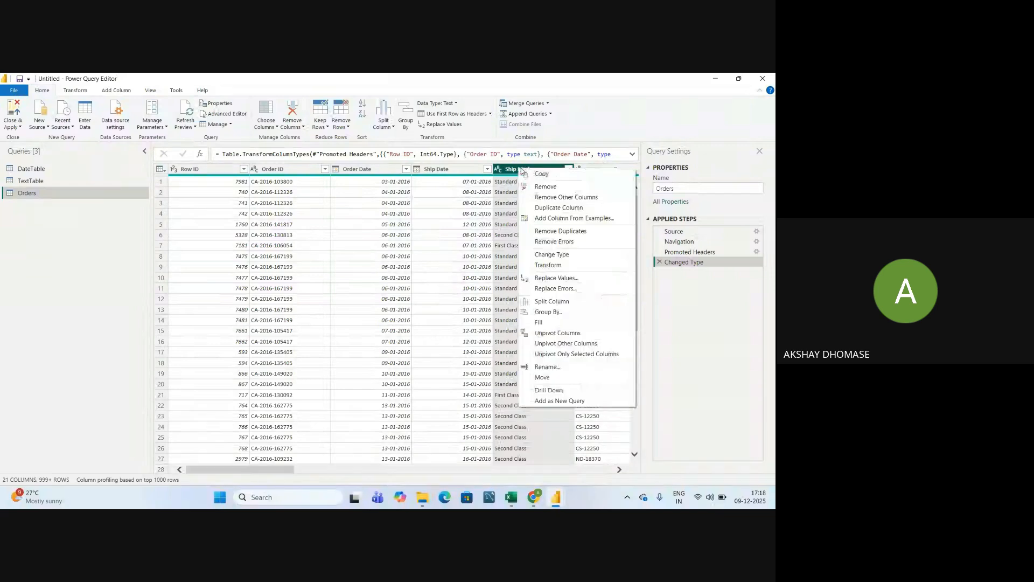
pyautogui.click(559, 198)
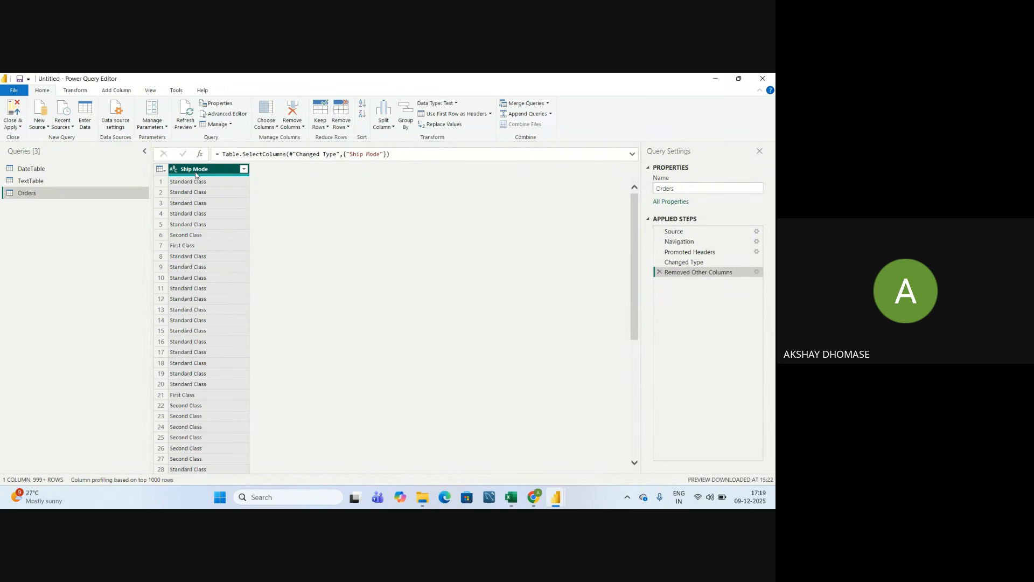
# Add a new column that converts the Ship Mode text to UPPERCASE
pyautogui.click(117, 92)
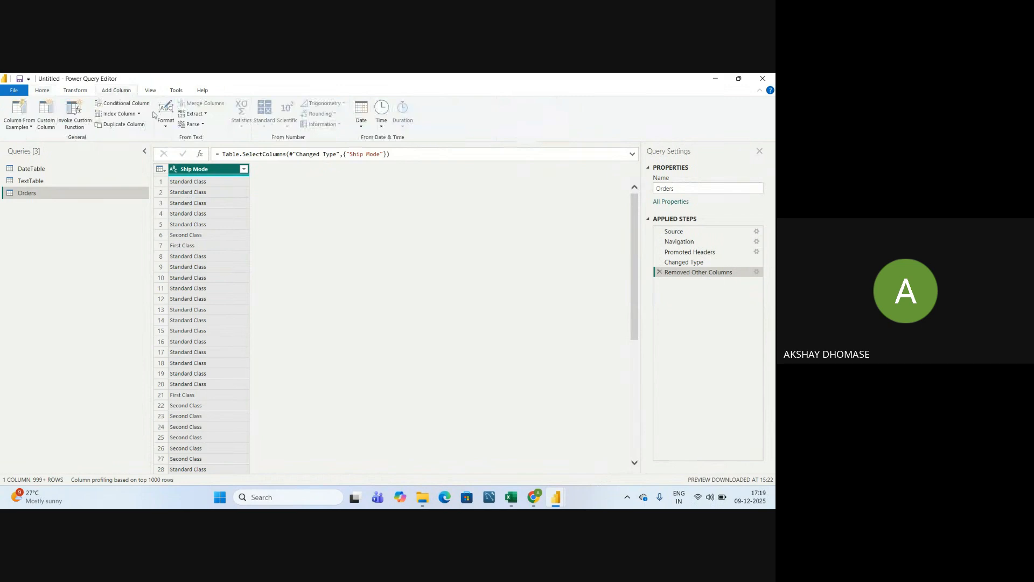
pyautogui.click(168, 127)
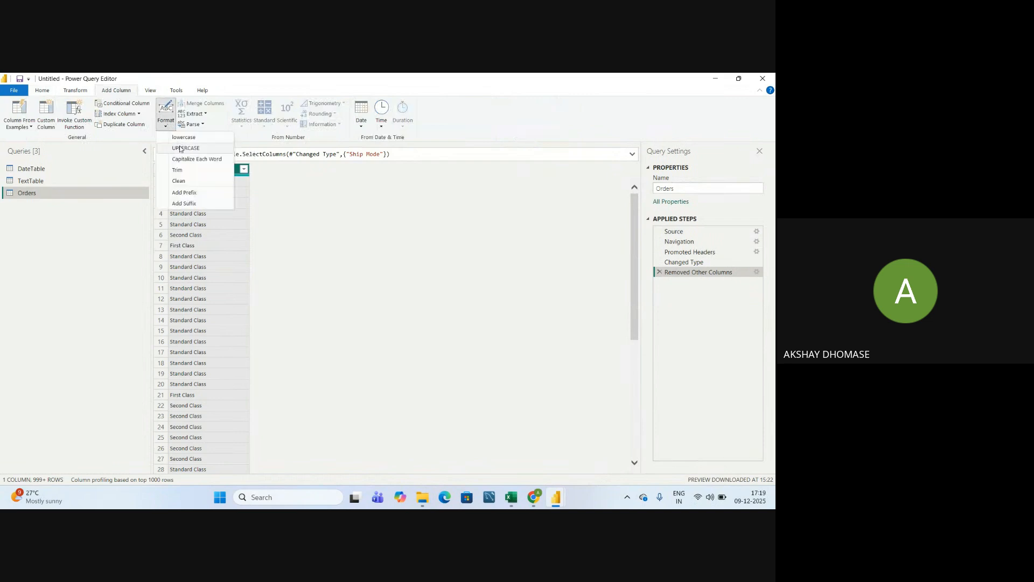
pyautogui.click(328, 277)
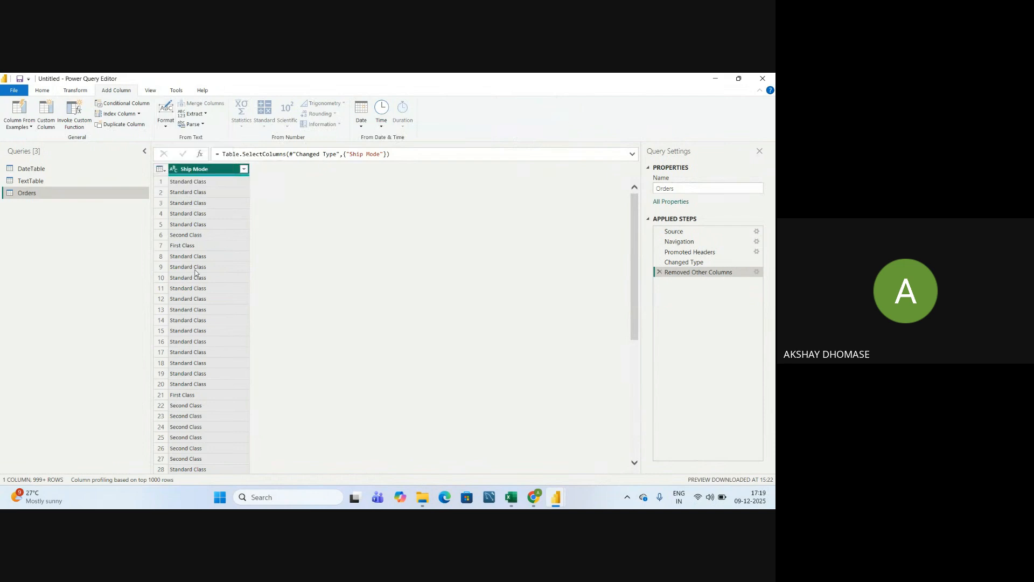
pyautogui.click(168, 127)
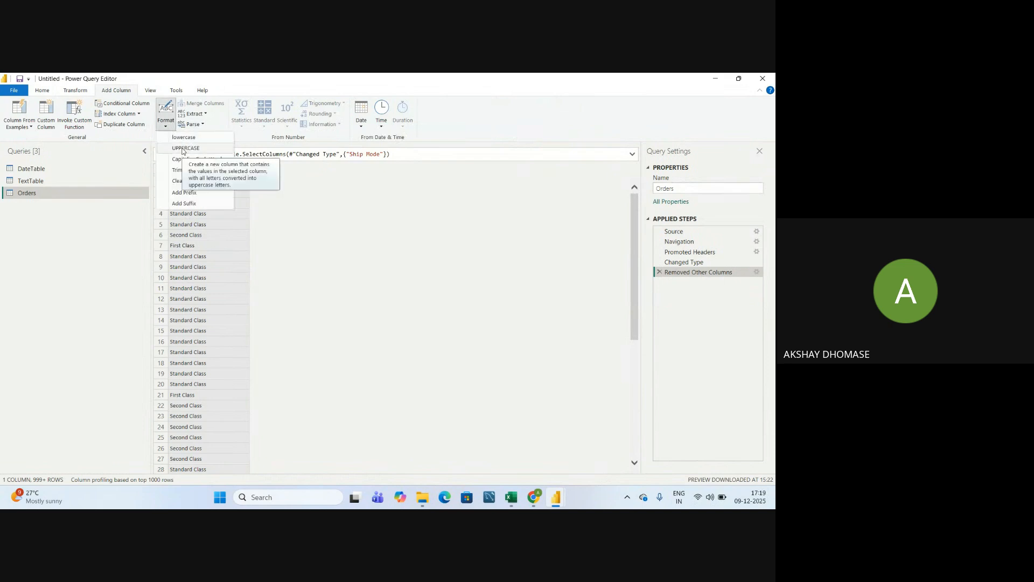
pyautogui.click(182, 150)
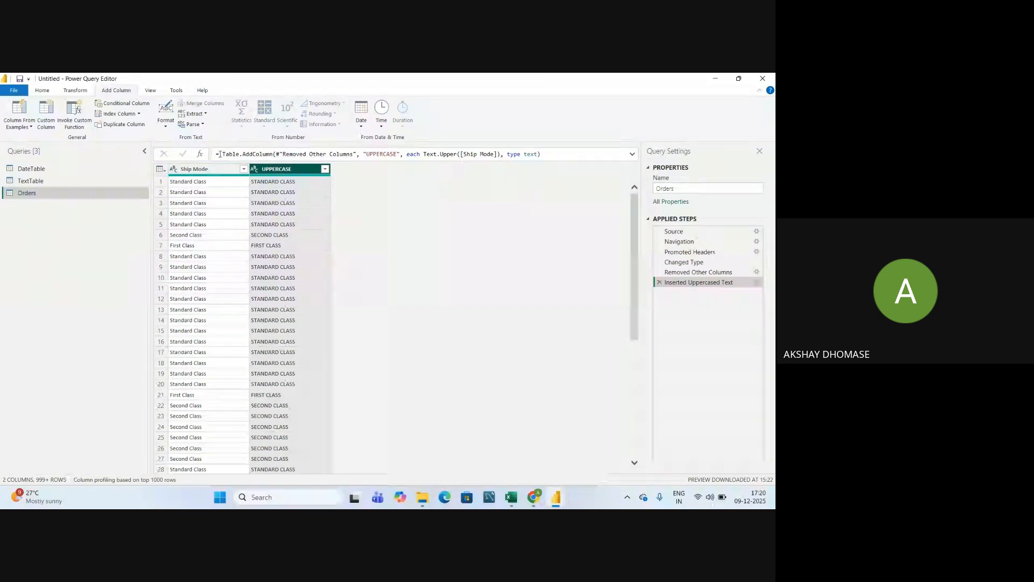
# Expand the uppercase step's formula and examine its Table.AddColumn function, previous-step reference and new column name
pyautogui.click(633, 154)
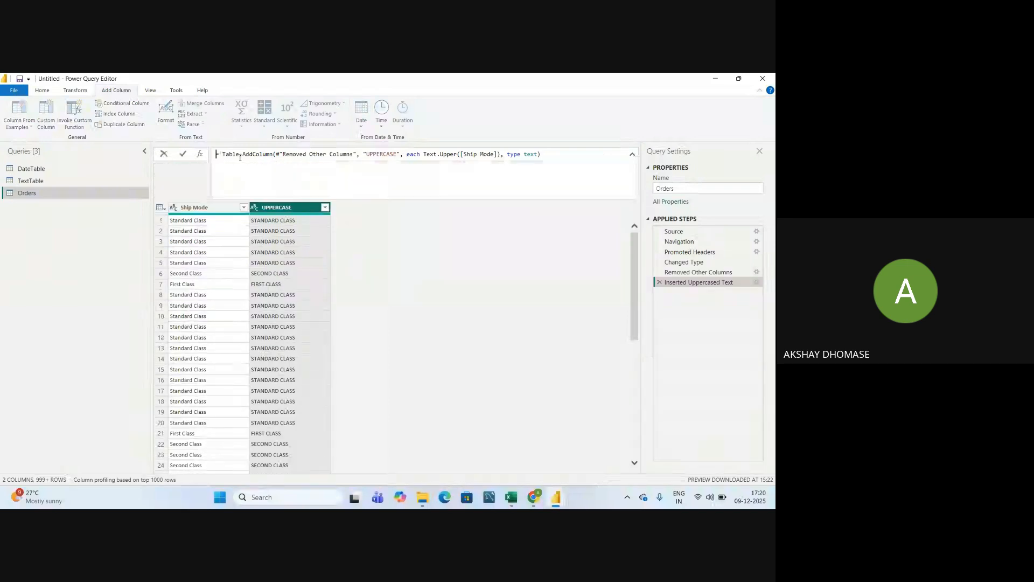
pyautogui.moveTo(222, 154); pyautogui.dragTo(261, 155)
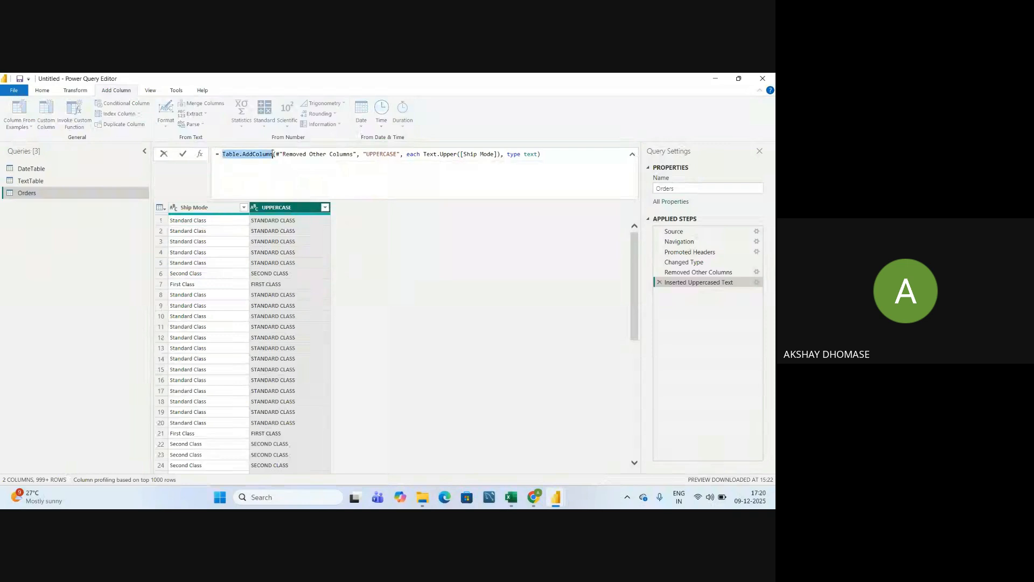
pyautogui.click(304, 168)
pyautogui.moveTo(279, 155); pyautogui.dragTo(353, 154)
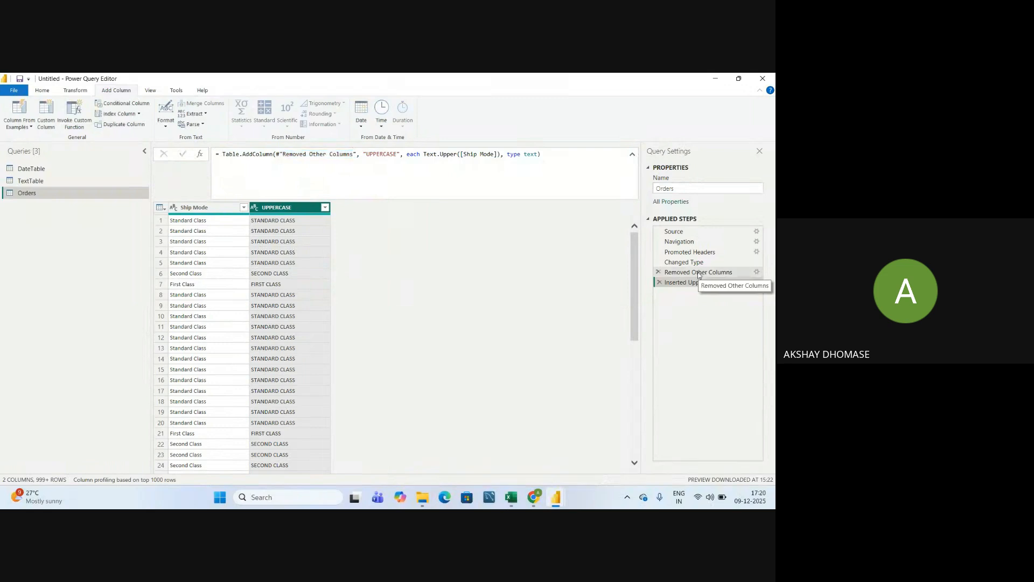
pyautogui.moveTo(283, 153); pyautogui.dragTo(401, 157)
pyautogui.click(408, 160)
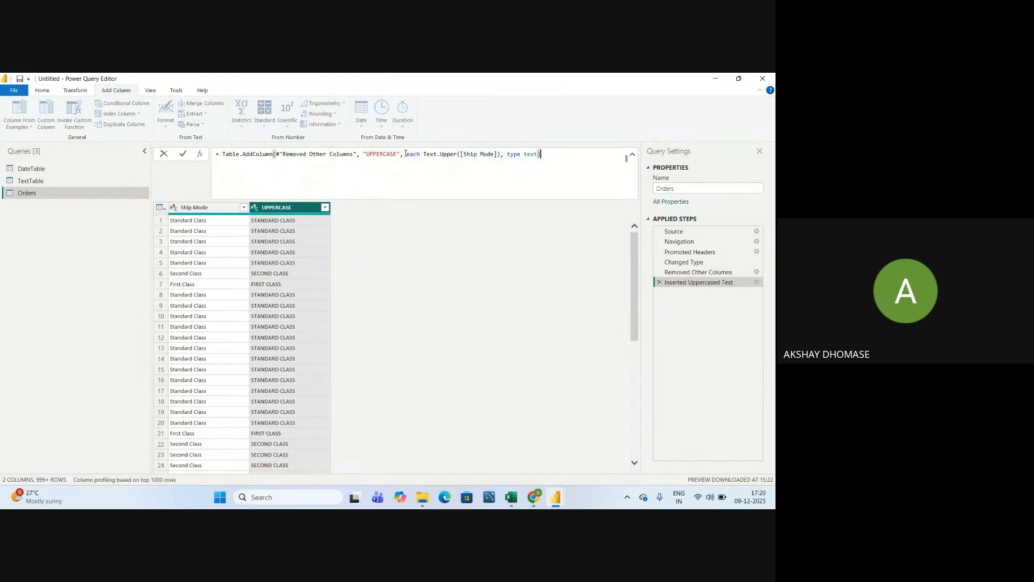
# Examine the formula's each Text.Upper([Ship Mode]) expression and its type text argument, and review the formula as a whole
pyautogui.moveTo(407, 153); pyautogui.dragTo(457, 159)
pyautogui.click(444, 167)
pyautogui.moveTo(461, 154); pyautogui.dragTo(500, 157)
pyautogui.click(505, 169)
pyautogui.moveTo(507, 155); pyautogui.dragTo(537, 156)
pyautogui.click(530, 170)
pyautogui.click(217, 208)
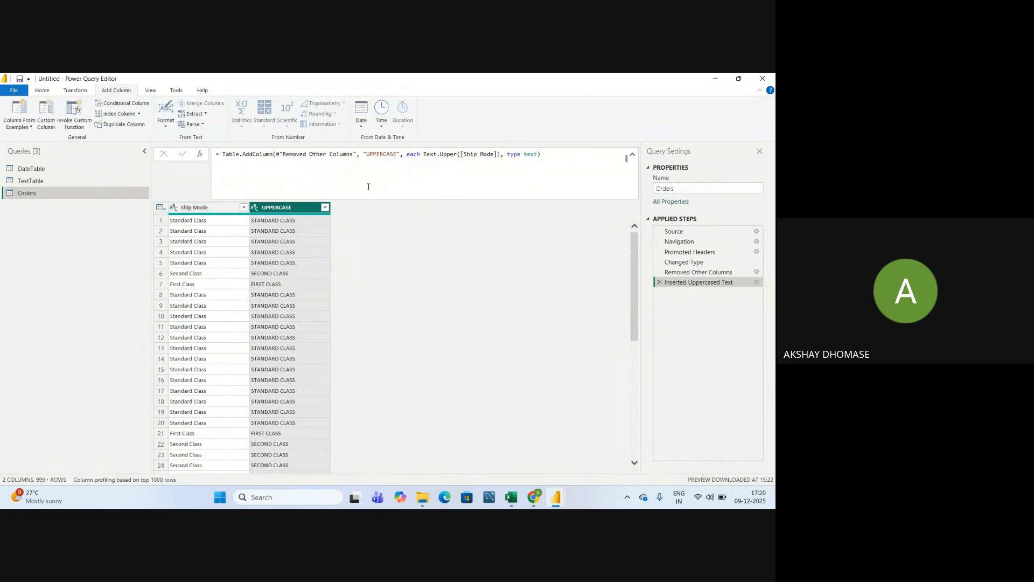
pyautogui.moveTo(424, 154); pyautogui.dragTo(500, 156)
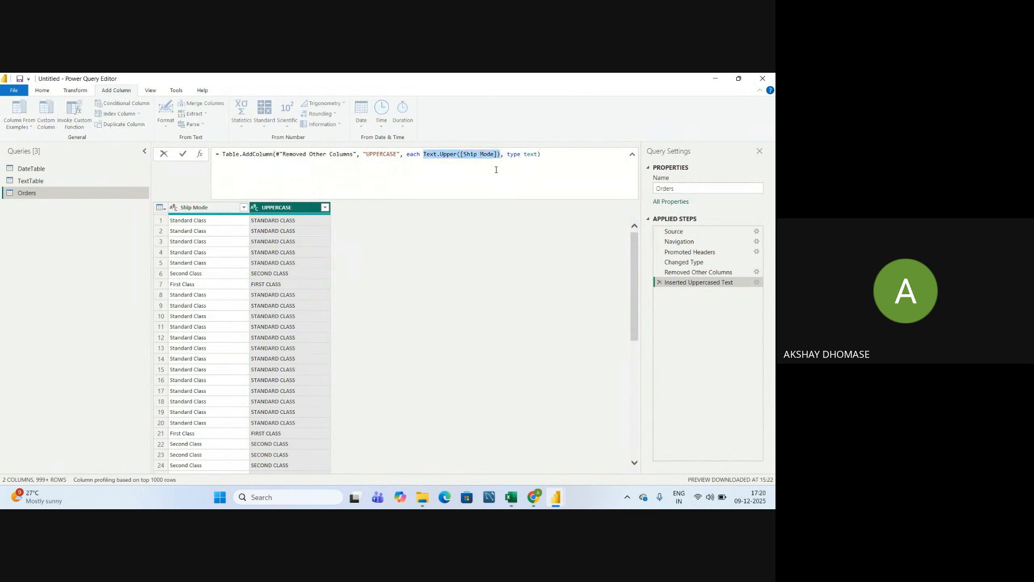
pyautogui.click(496, 170)
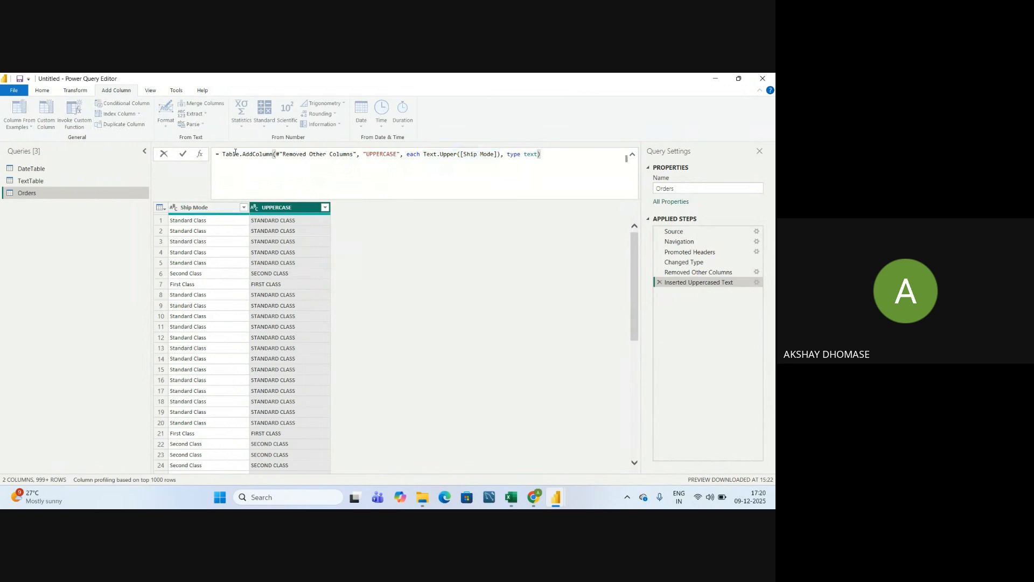
pyautogui.moveTo(220, 155); pyautogui.dragTo(545, 157)
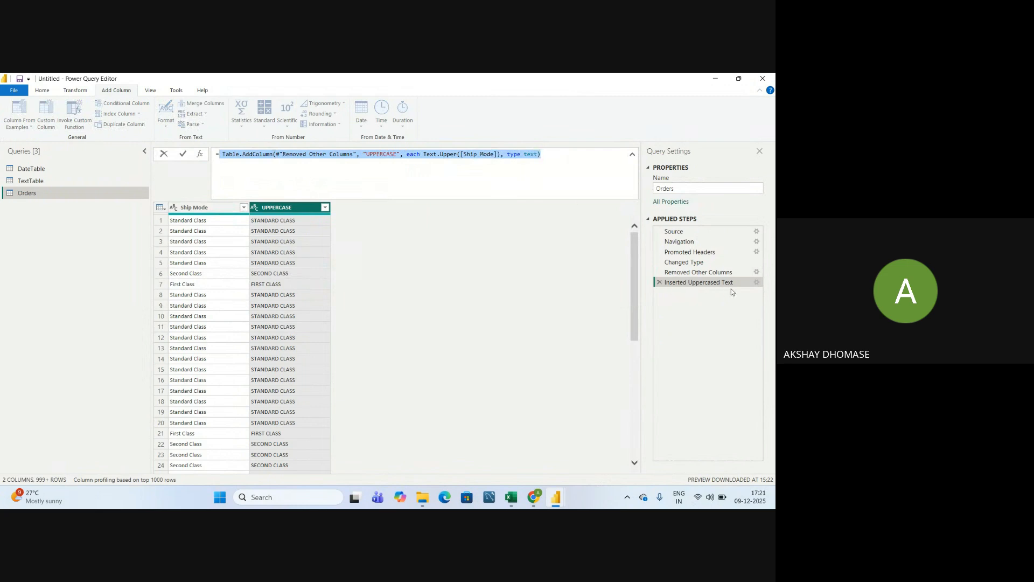
pyautogui.click(477, 169)
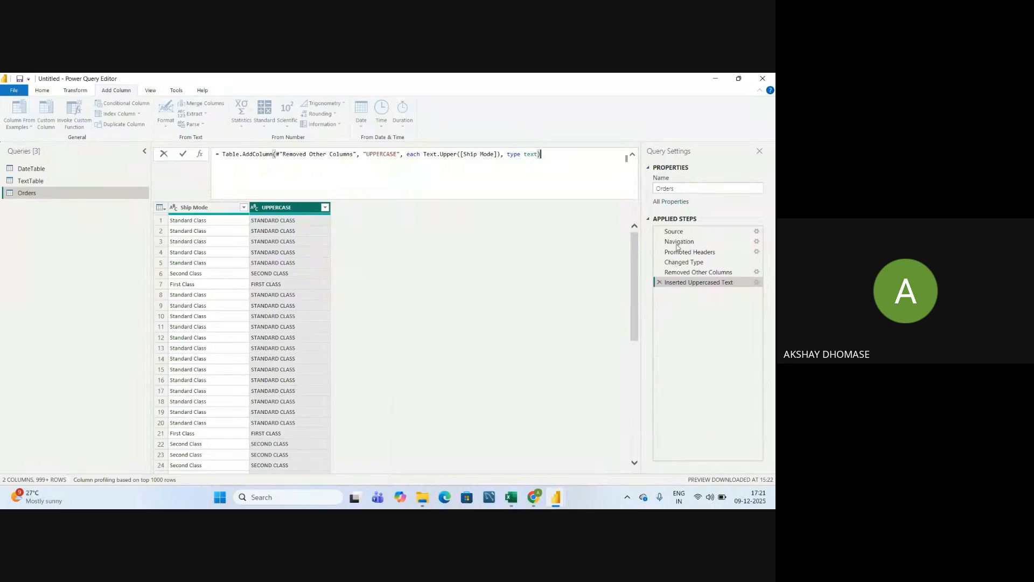
# Open the Orders query's full M code in the Advanced Editor, enlarged, and examine its let and in blocks
pyautogui.click(43, 90)
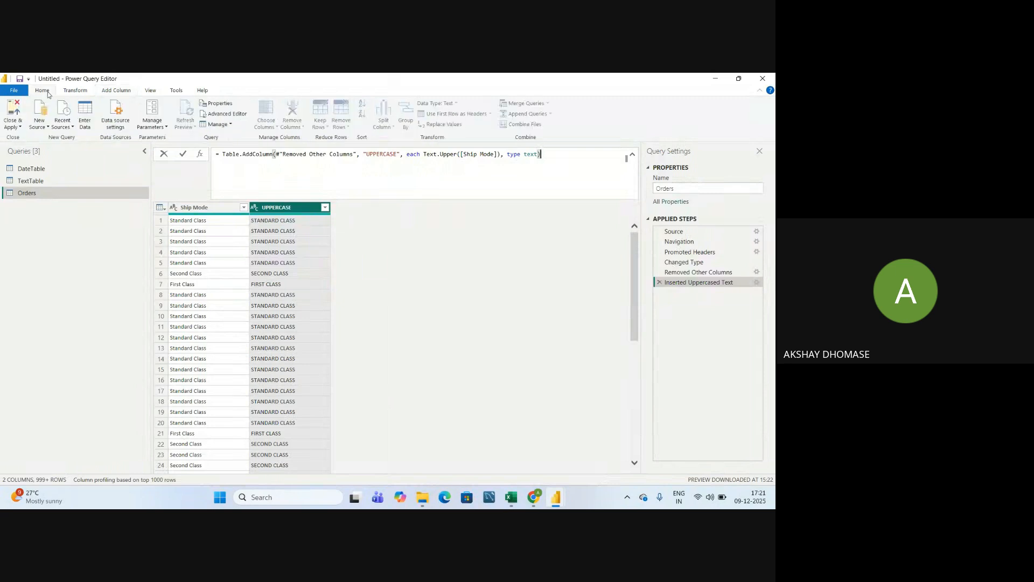
pyautogui.click(221, 114)
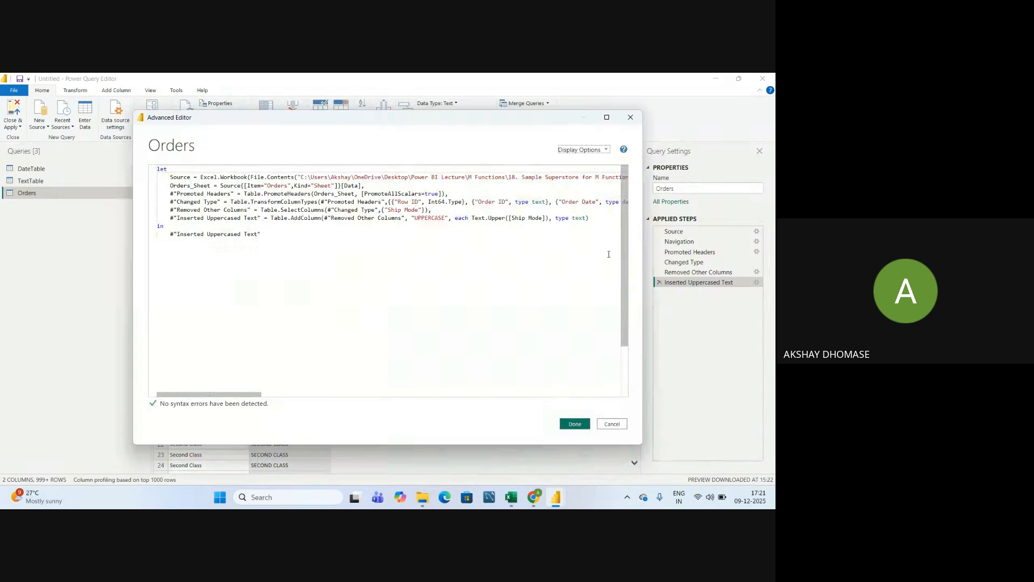
pyautogui.click(606, 118)
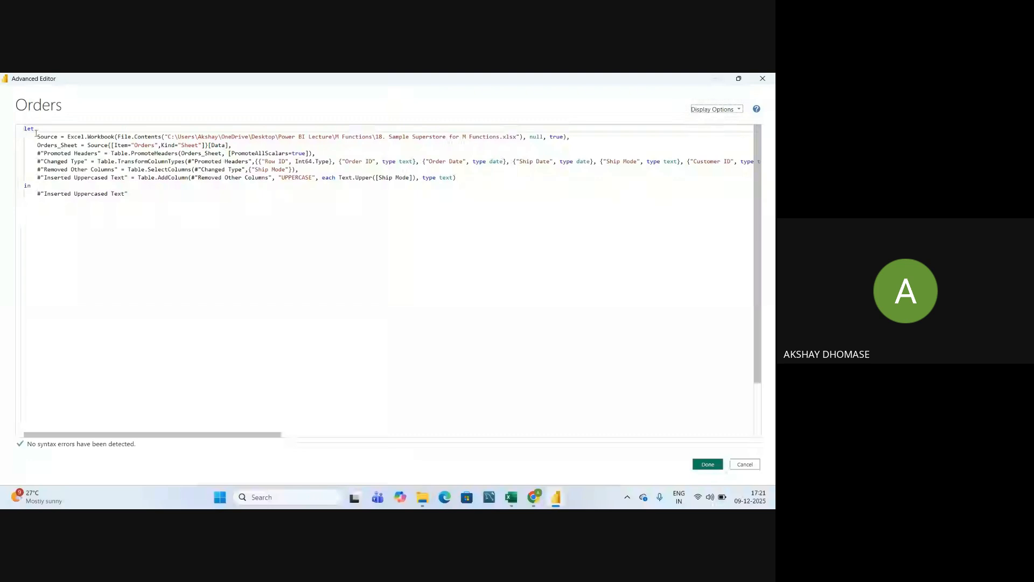
pyautogui.moveTo(25, 136); pyautogui.dragTo(145, 203)
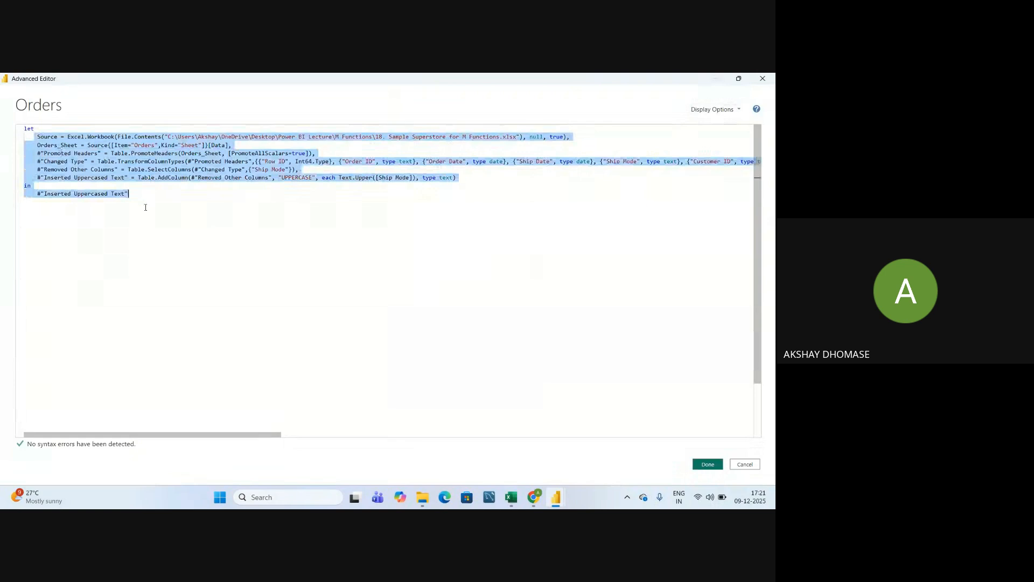
pyautogui.click(143, 192)
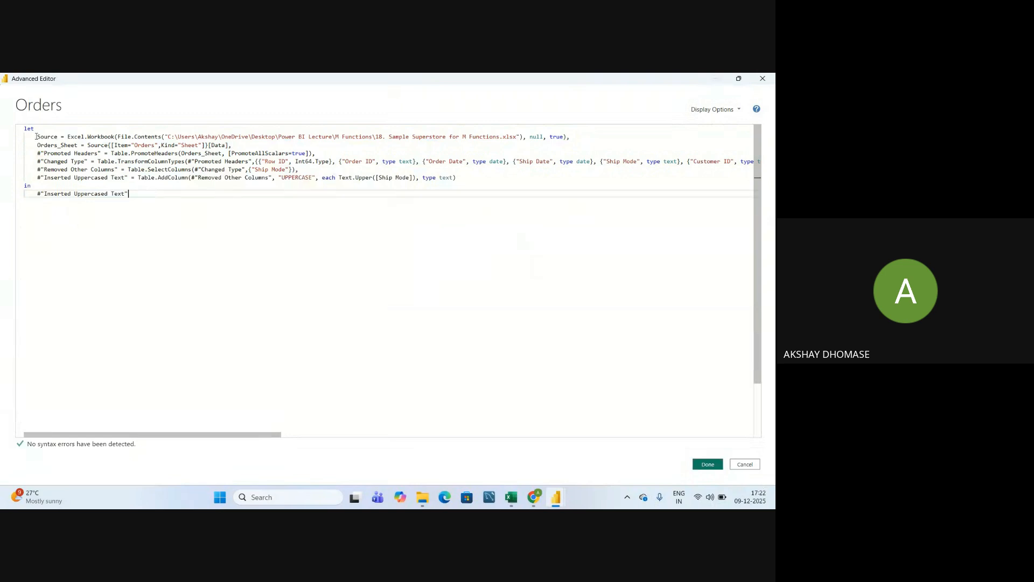
pyautogui.moveTo(36, 137); pyautogui.dragTo(139, 201)
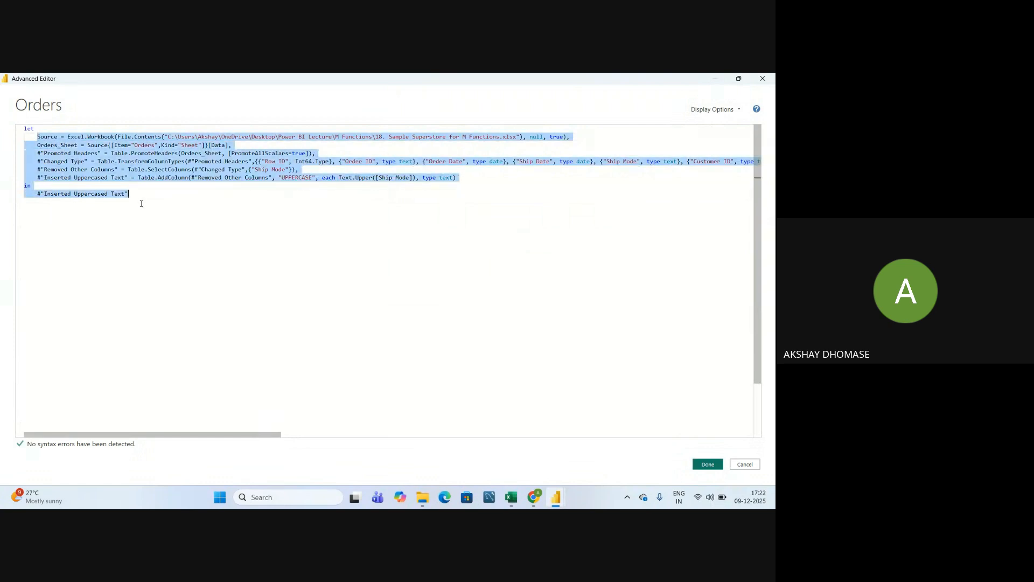
pyautogui.click(141, 203)
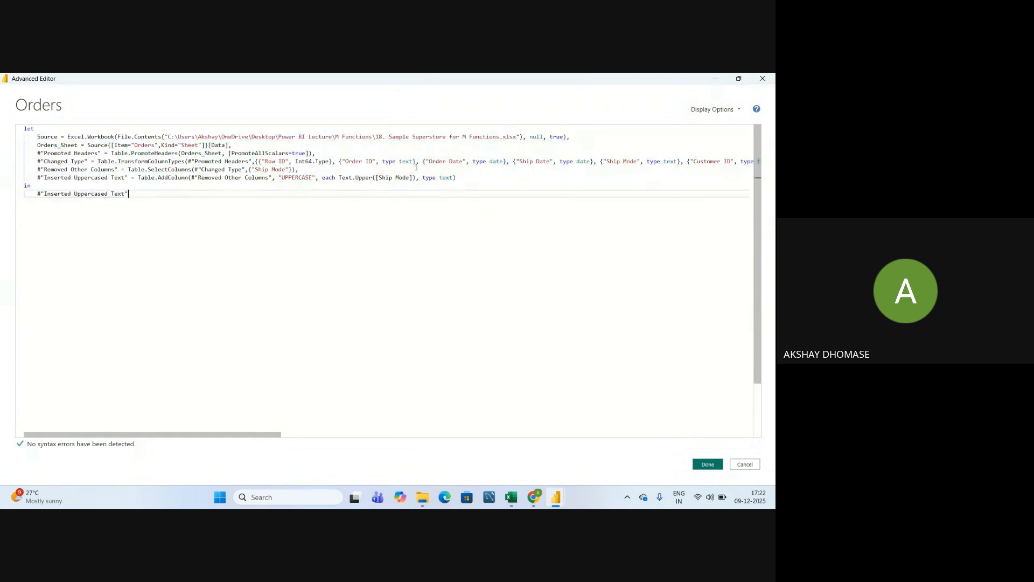
# Arrange the Advanced Editor beside the applied steps and examine the Source, Orders_Sheet, Promoted Headers and Changed Type code lines
pyautogui.click(739, 78)
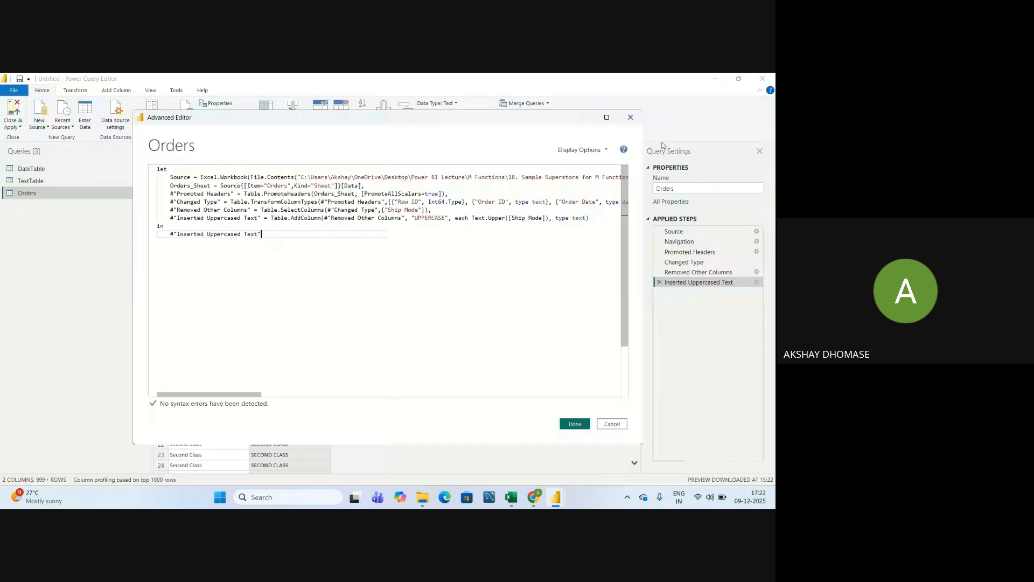
pyautogui.moveTo(545, 123); pyautogui.dragTo(455, 123)
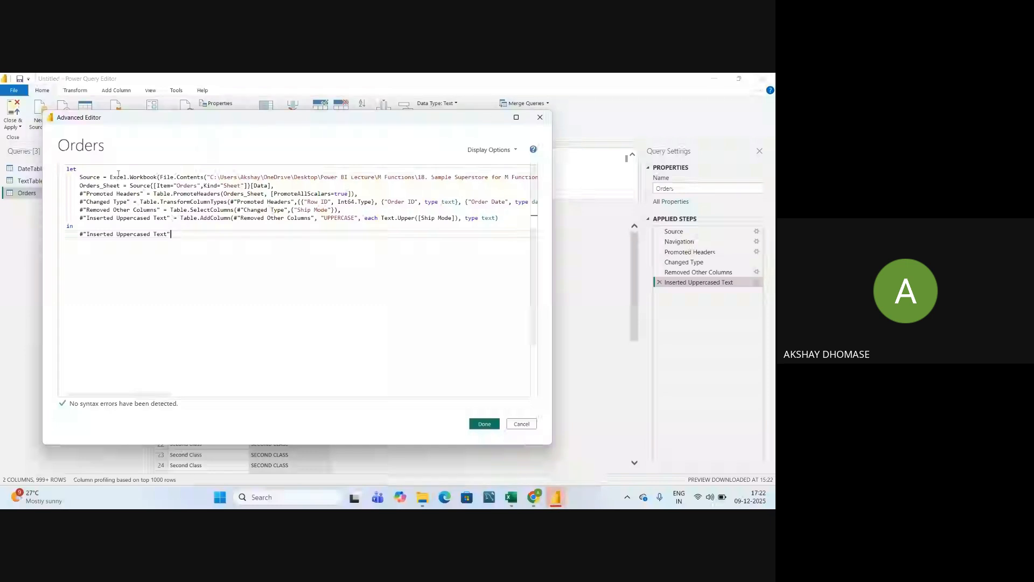
pyautogui.moveTo(82, 179); pyautogui.dragTo(459, 180)
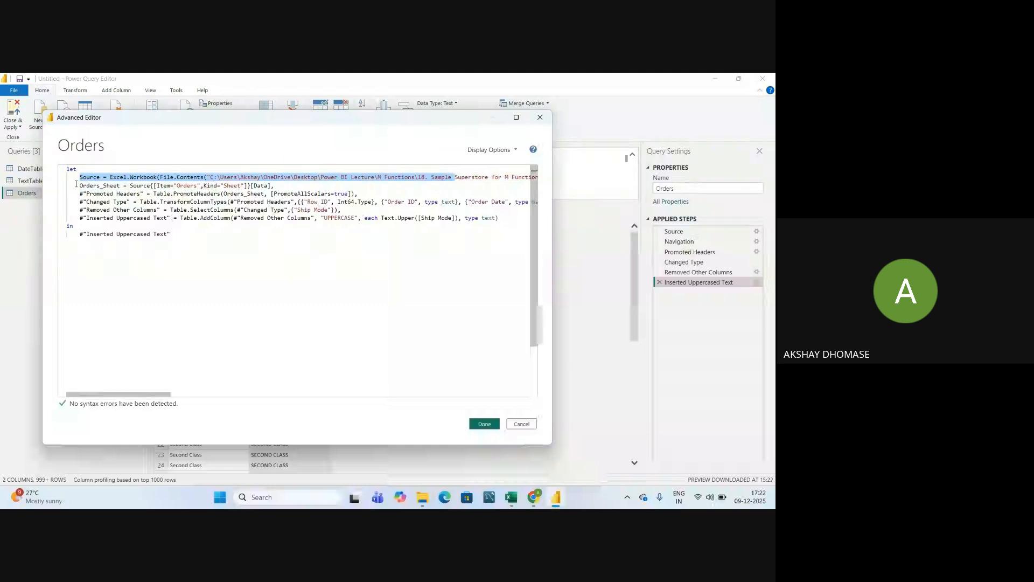
pyautogui.moveTo(76, 184); pyautogui.dragTo(285, 190)
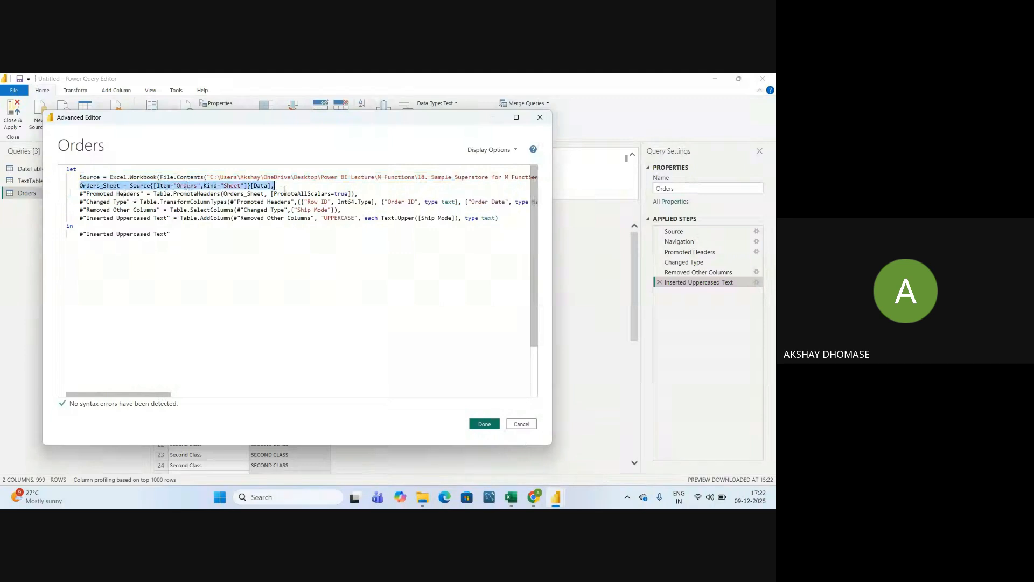
pyautogui.click(275, 187)
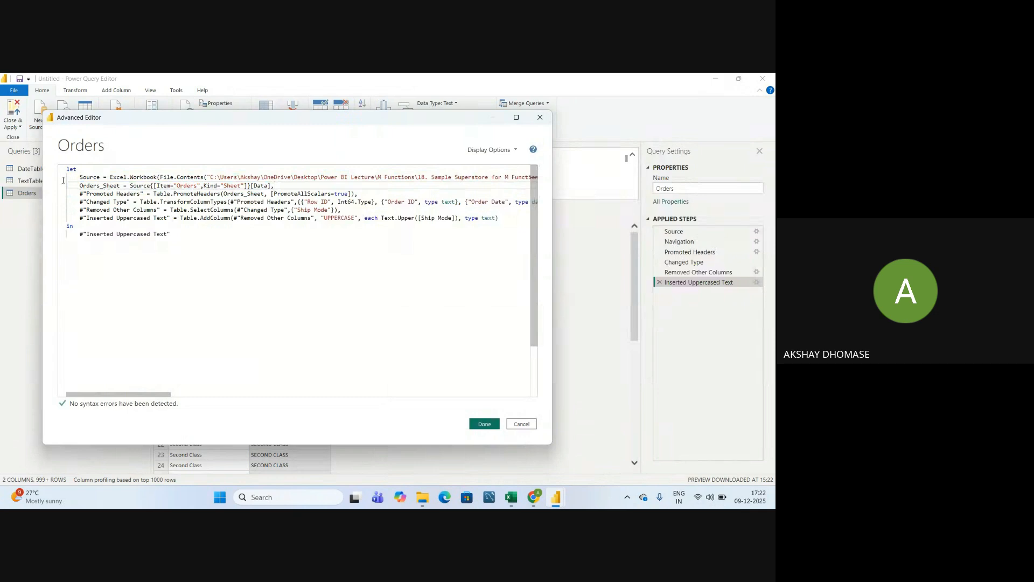
pyautogui.moveTo(80, 194); pyautogui.dragTo(361, 195)
pyautogui.click(362, 195)
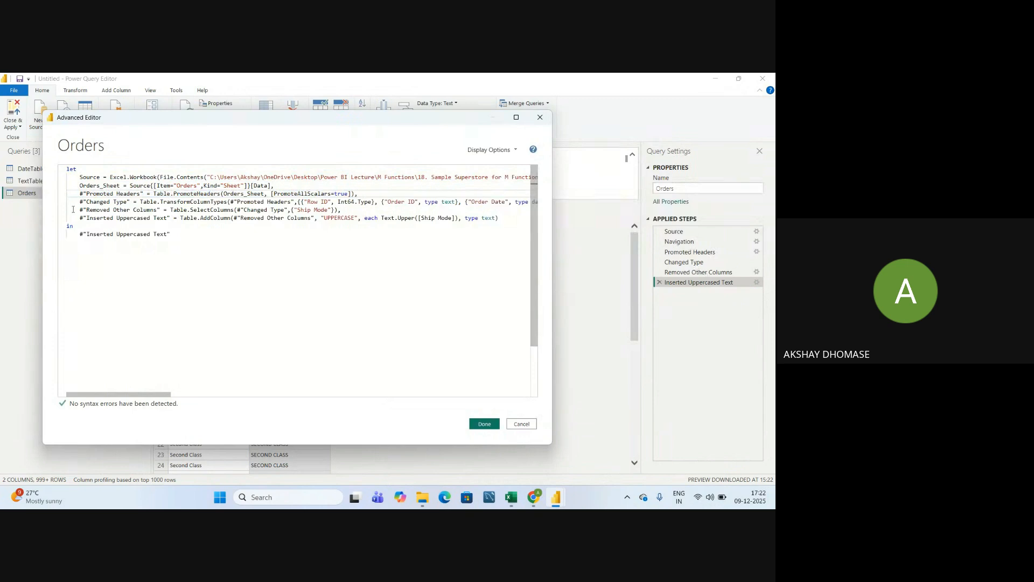
pyautogui.click(80, 201)
pyautogui.moveTo(79, 202); pyautogui.dragTo(509, 202)
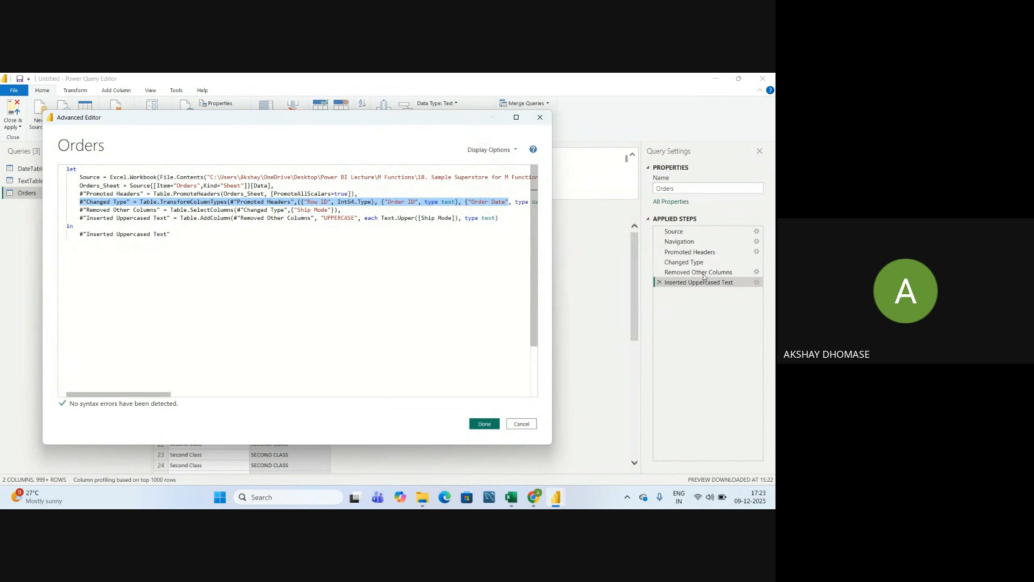
pyautogui.click(234, 259)
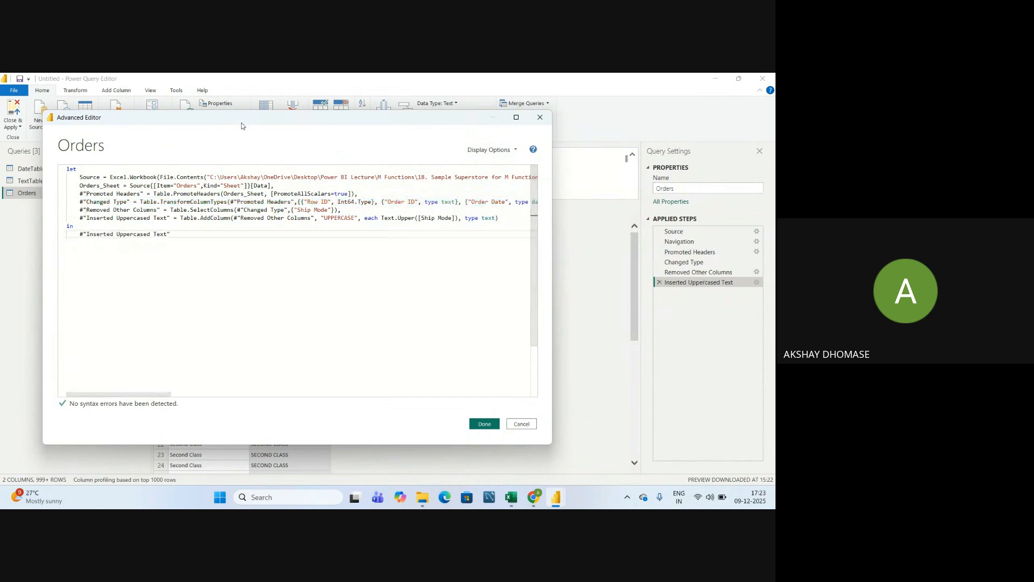
# Examine the Removed Other Columns line with its Table.SelectColumns expression, and the Inserted Uppercased Text line with its Table.AddColumn expression
pyautogui.moveTo(243, 119); pyautogui.dragTo(304, 256)
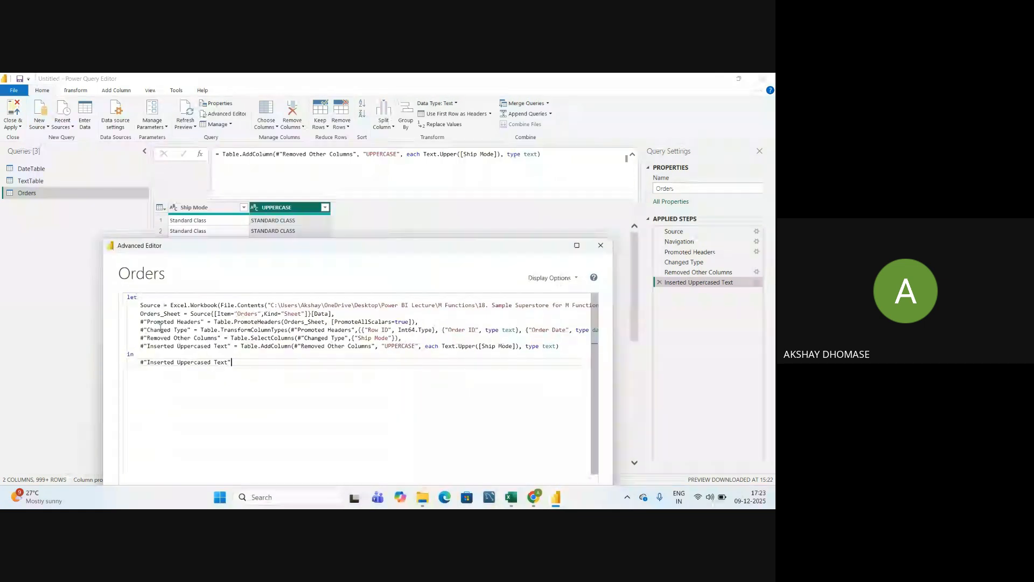
pyautogui.moveTo(142, 337); pyautogui.dragTo(225, 338)
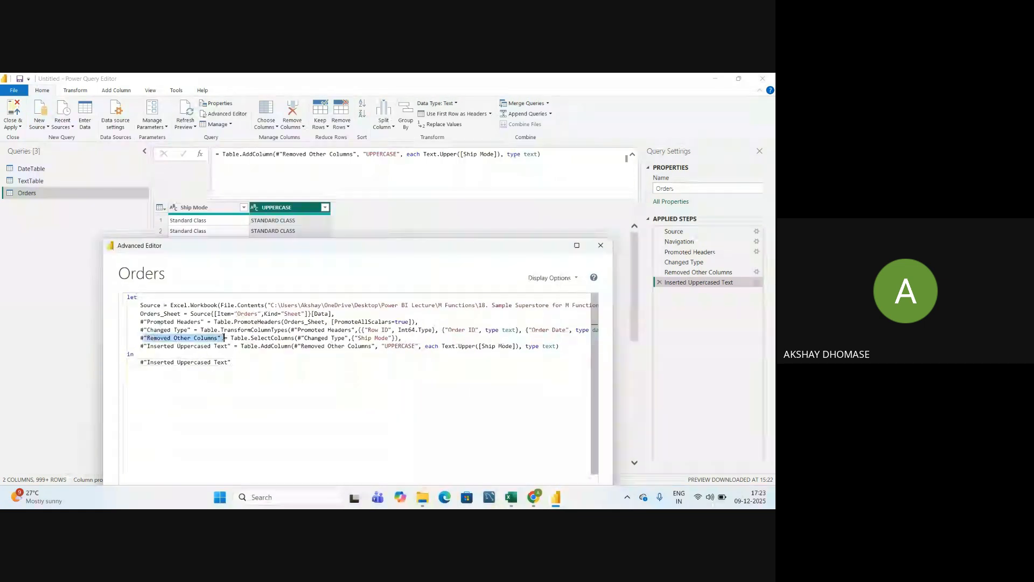
pyautogui.click(250, 368)
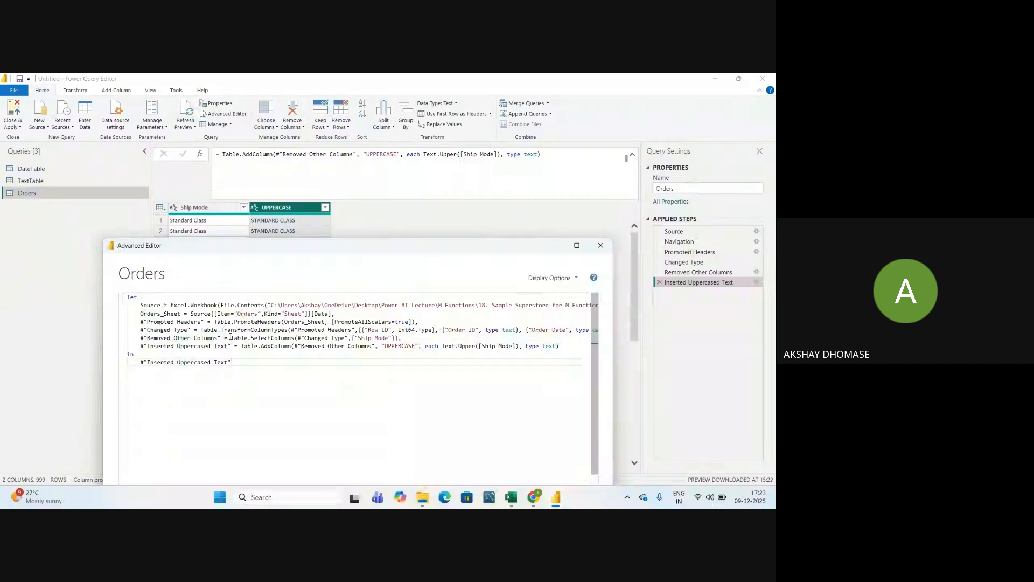
pyautogui.moveTo(231, 338); pyautogui.dragTo(401, 338)
pyautogui.click(400, 339)
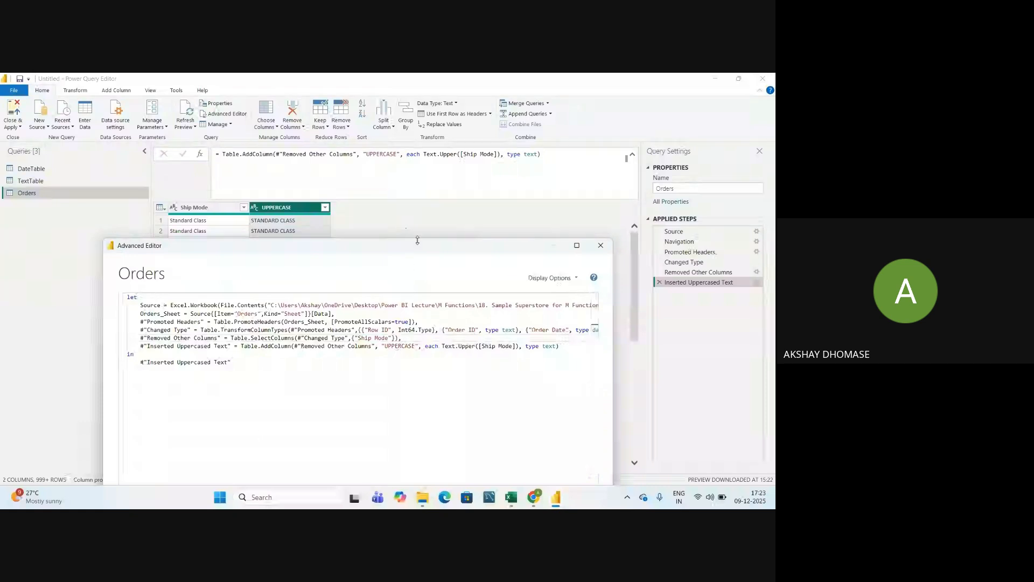
pyautogui.moveTo(414, 250); pyautogui.dragTo(387, 176)
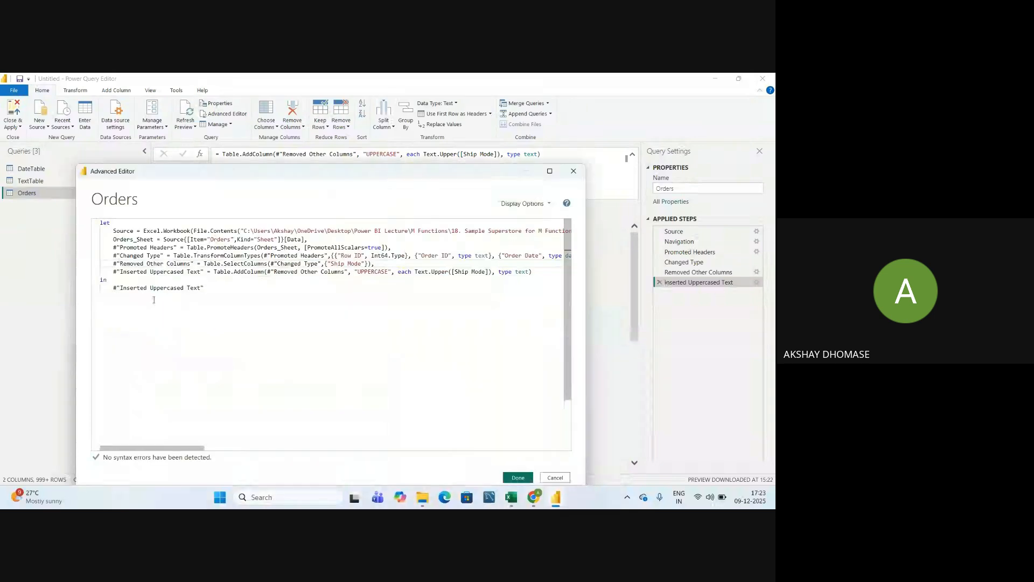
pyautogui.moveTo(120, 272); pyautogui.dragTo(533, 274)
pyautogui.click(212, 273)
pyautogui.click(533, 274)
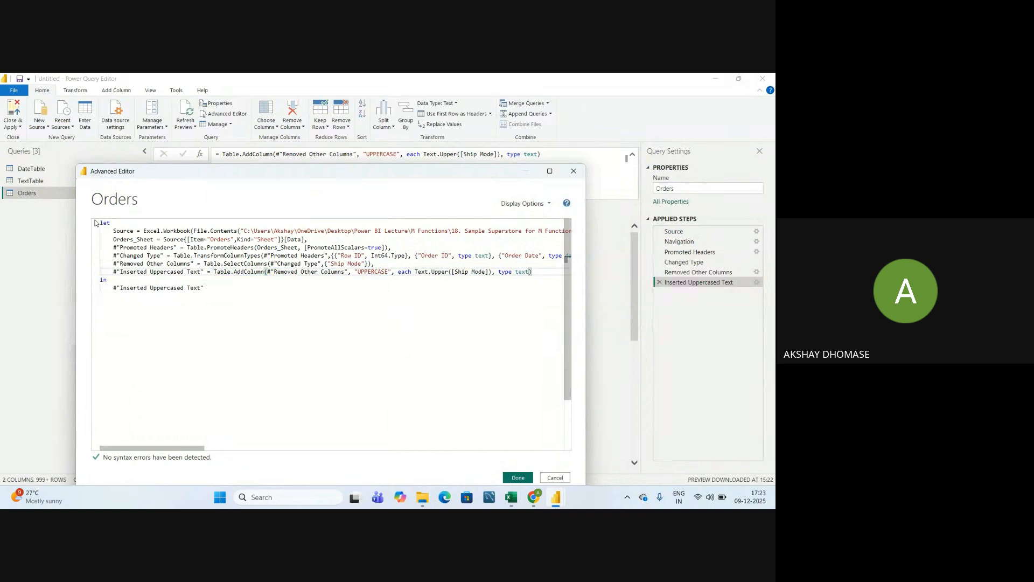
# Review the let block's steps as a whole, the step name returned by the in block, and the Source line again
pyautogui.moveTo(100, 222); pyautogui.dragTo(545, 274)
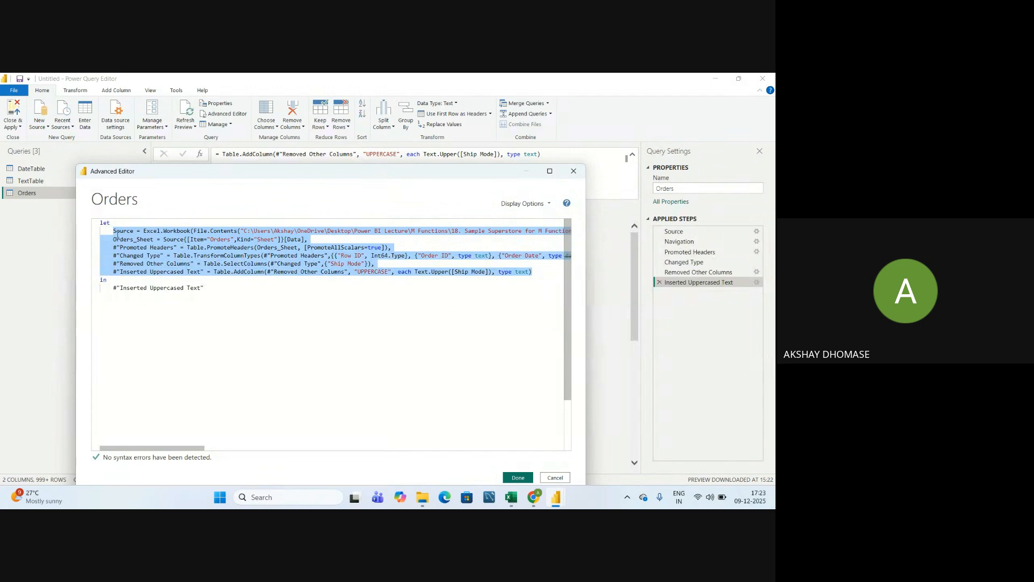
pyautogui.click(110, 287)
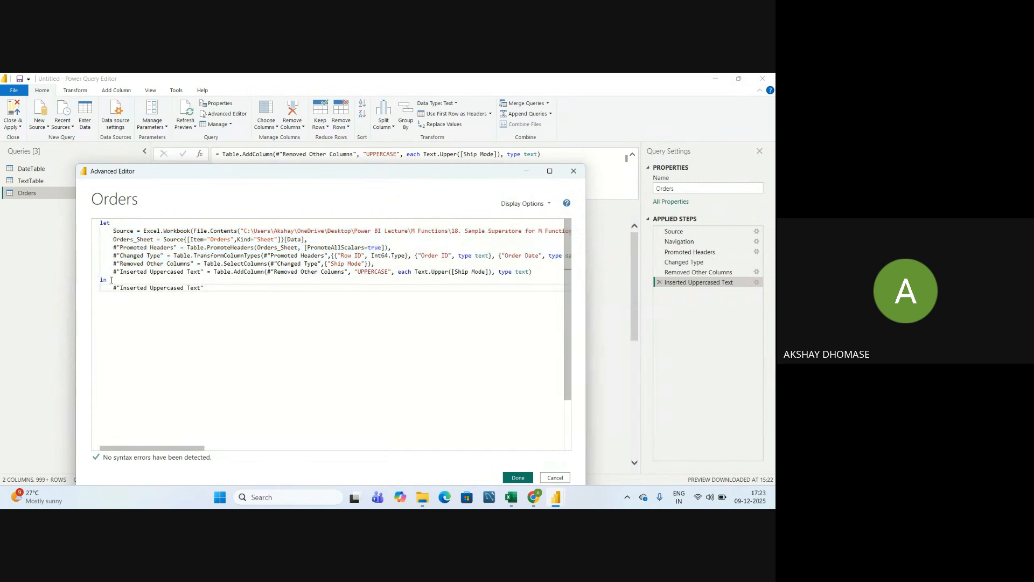
pyautogui.moveTo(108, 280); pyautogui.dragTo(205, 288)
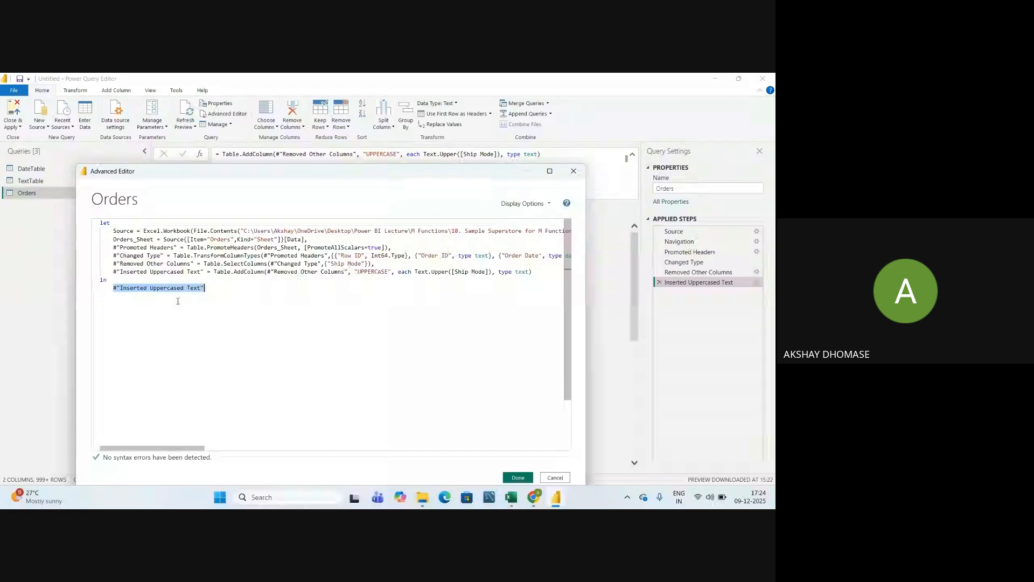
pyautogui.click(205, 290)
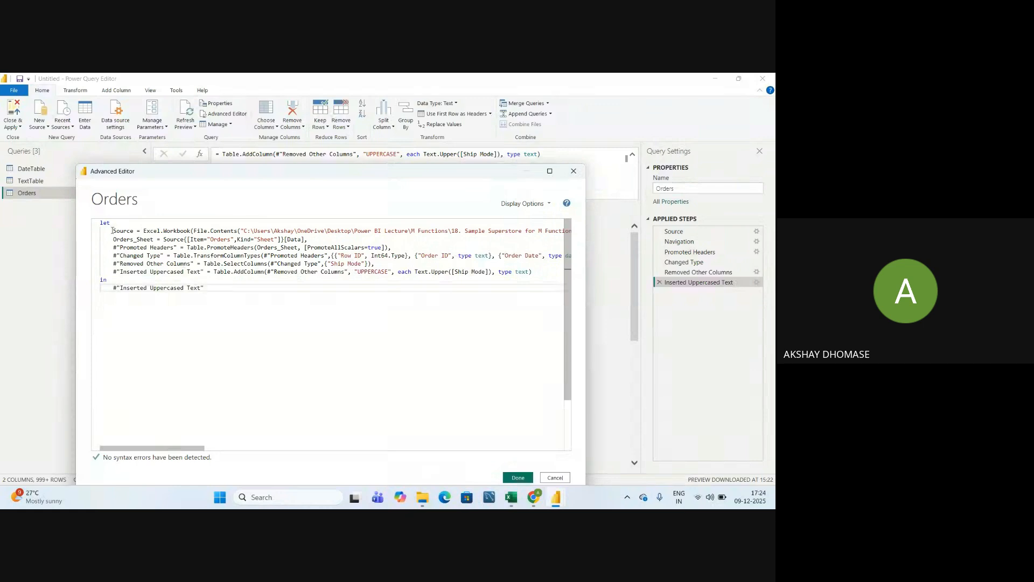
pyautogui.moveTo(112, 231); pyautogui.dragTo(138, 240)
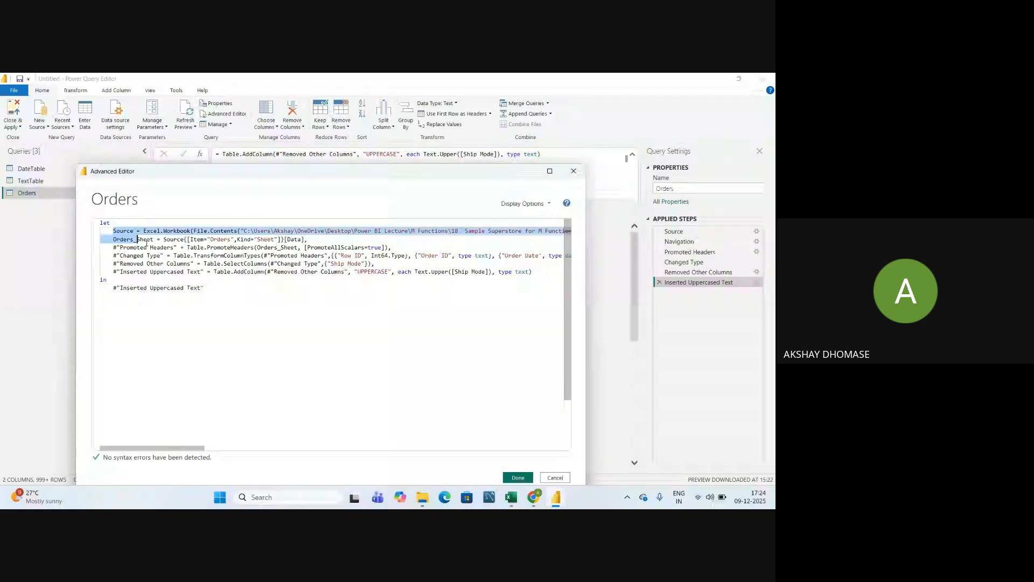
pyautogui.click(146, 243)
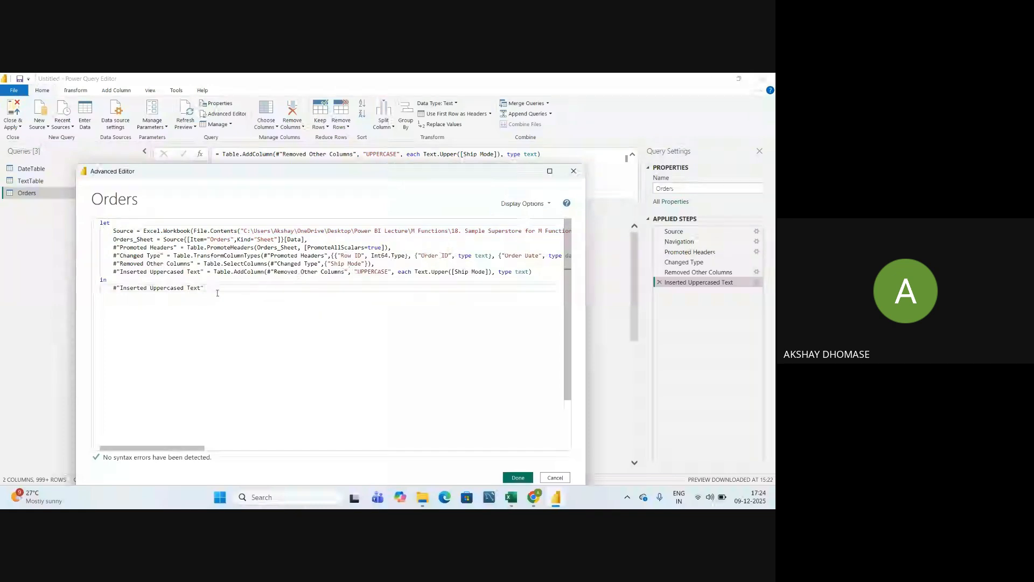
# Copy the Orders query's entire M code and close the Advanced Editor without changing it
pyautogui.hotkey('ctrl', 'a')
pyautogui.rightClick(141, 257)
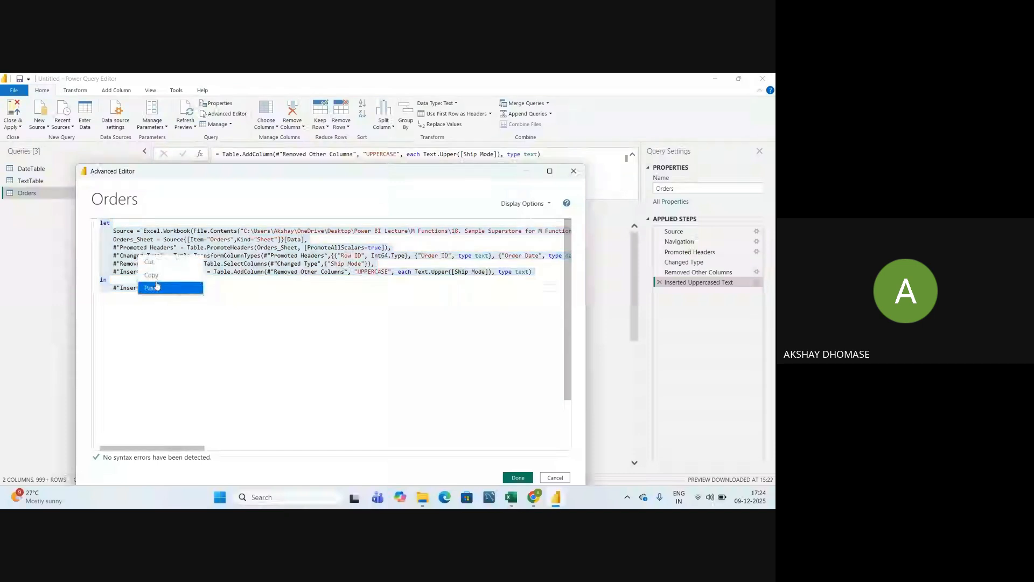
pyautogui.click(156, 275)
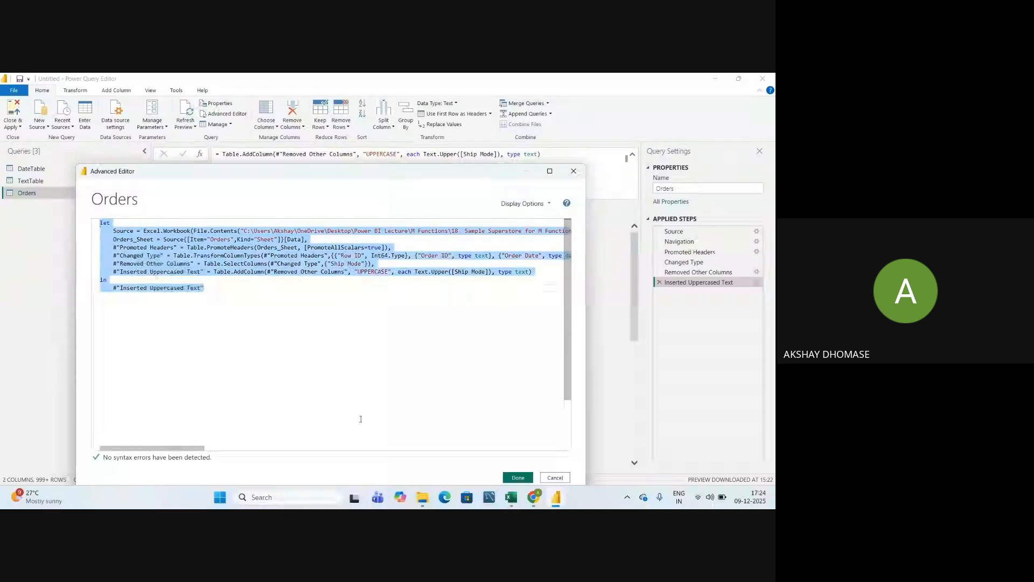
pyautogui.click(555, 477)
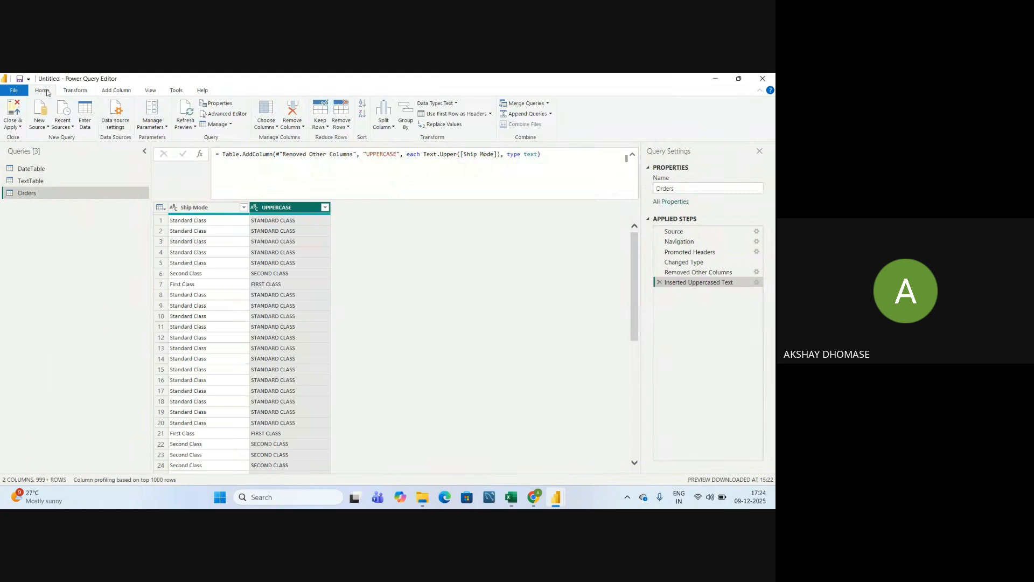
# Create a blank query, replace its default code with the copied Orders M code, apply it and check the UPPERCASE column
pyautogui.click(43, 127)
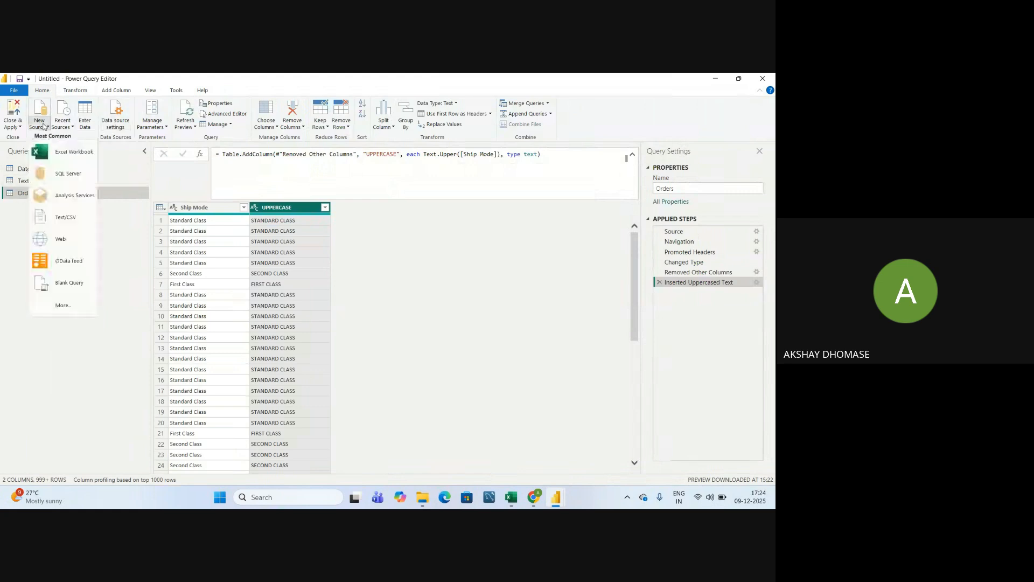
pyautogui.click(60, 283)
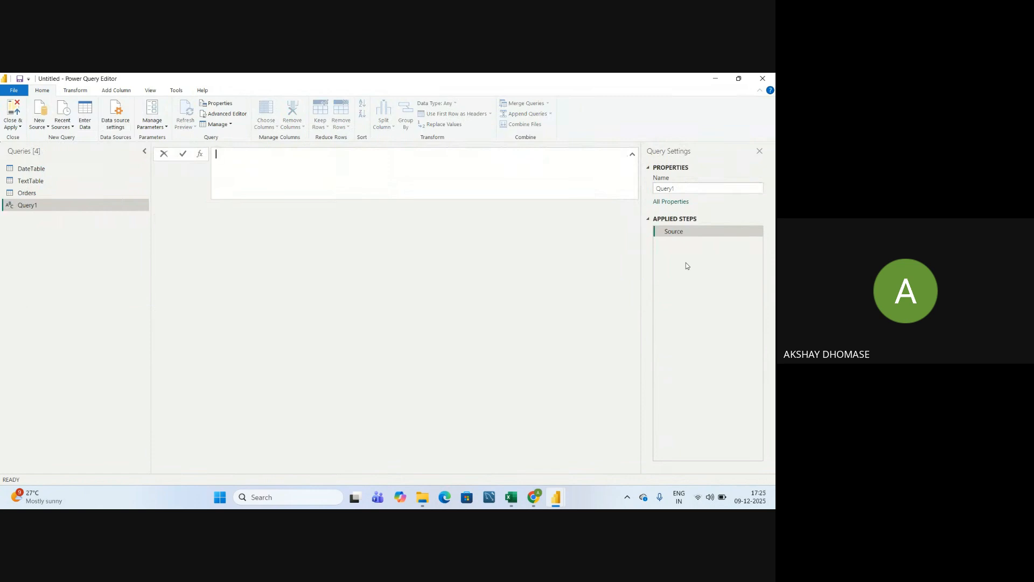
pyautogui.click(151, 91)
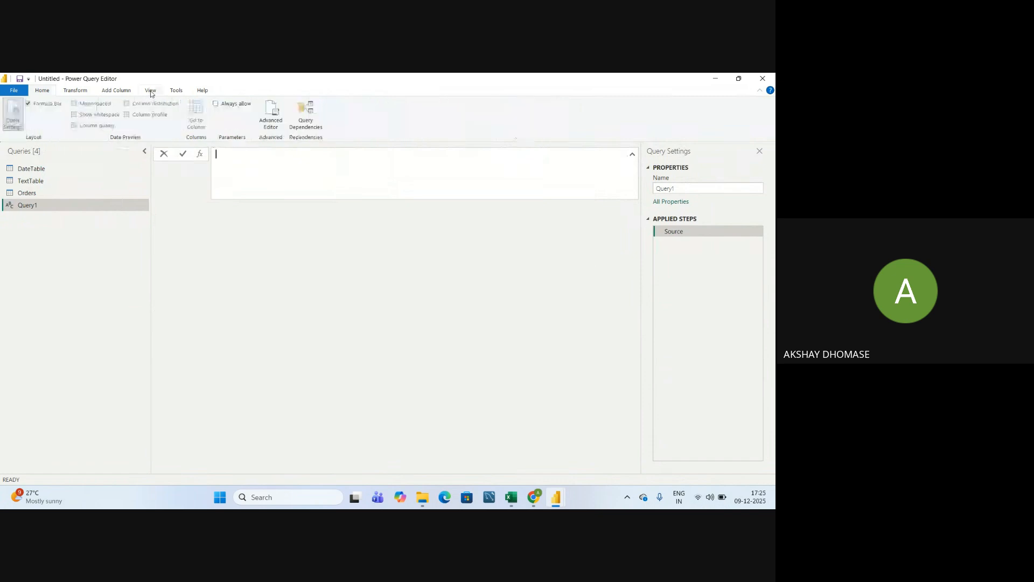
pyautogui.click(270, 125)
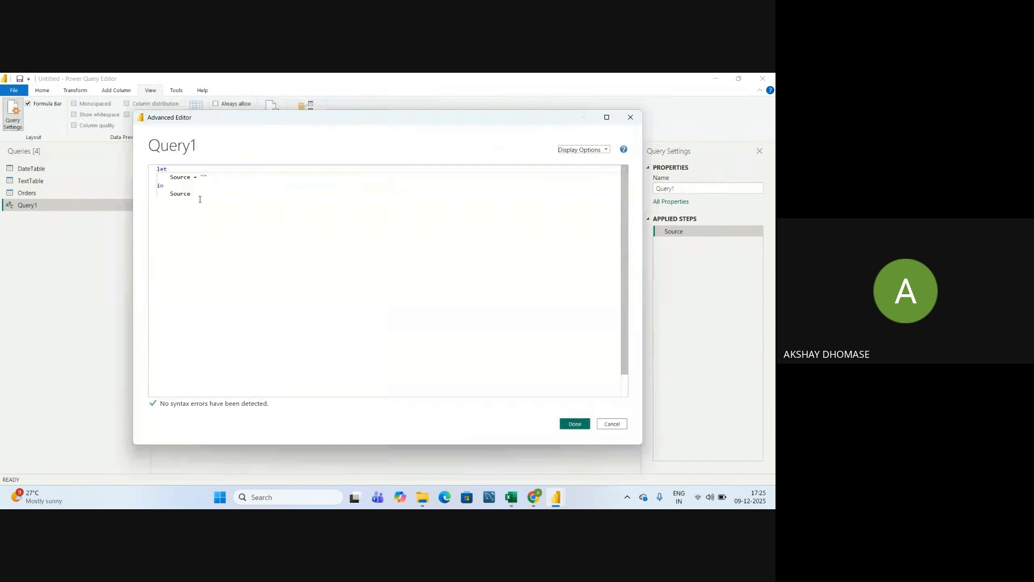
pyautogui.moveTo(192, 194); pyautogui.dragTo(151, 168)
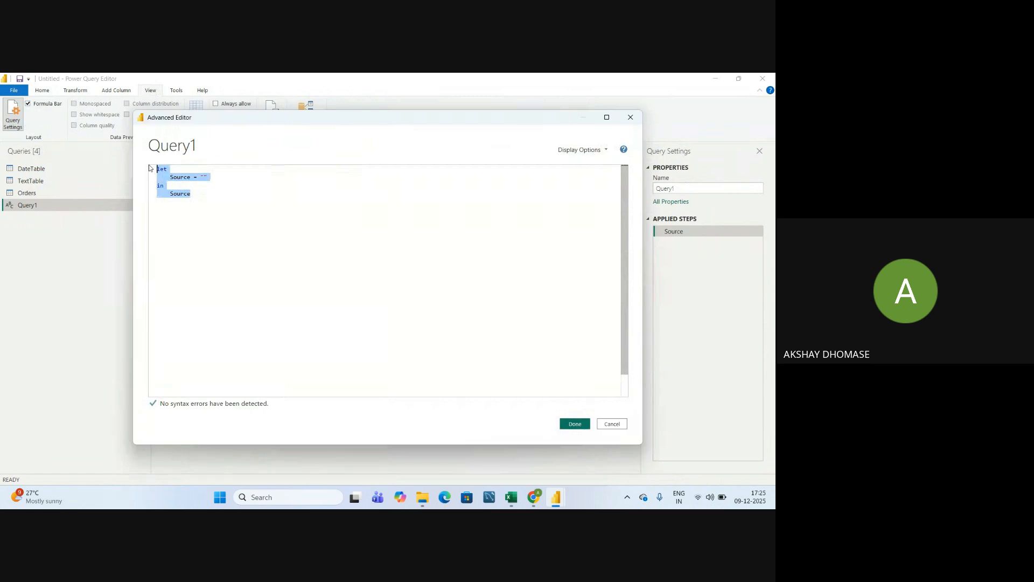
pyautogui.hotkey('ctrl', 'v')
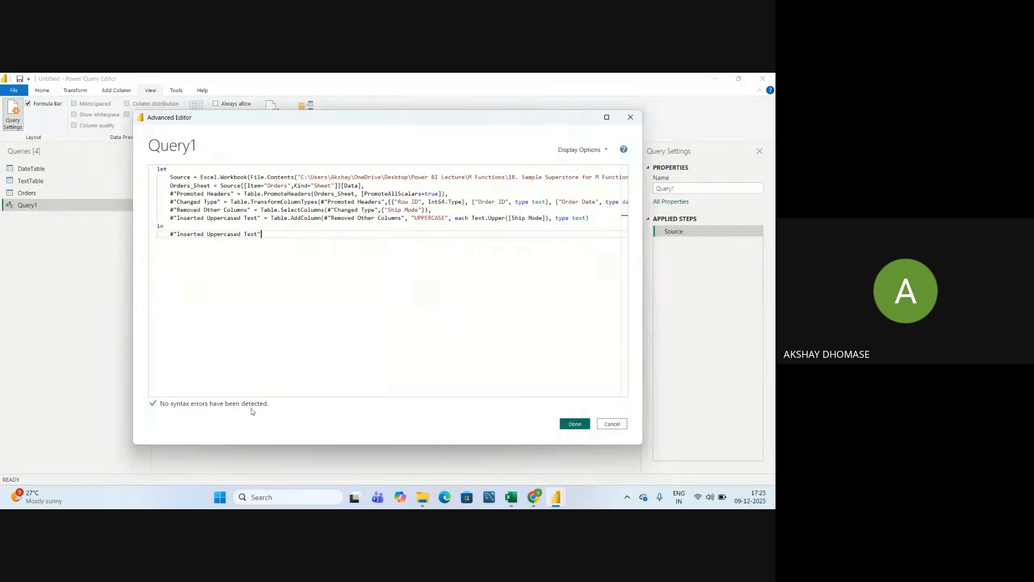
pyautogui.click(574, 424)
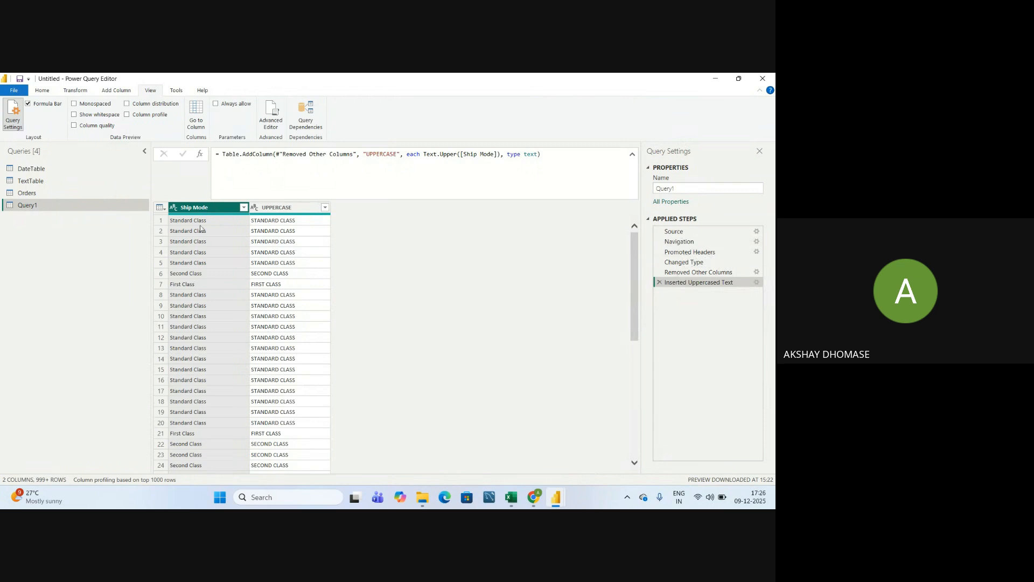
pyautogui.click(281, 211)
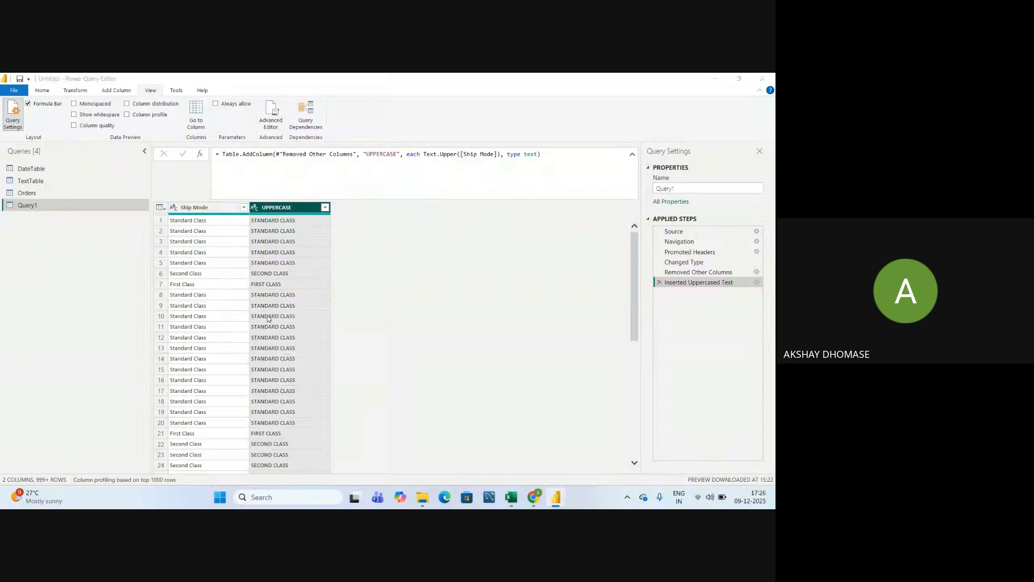
pyautogui.hotkey('alt', 'Tab')
pyautogui.press('Tab')
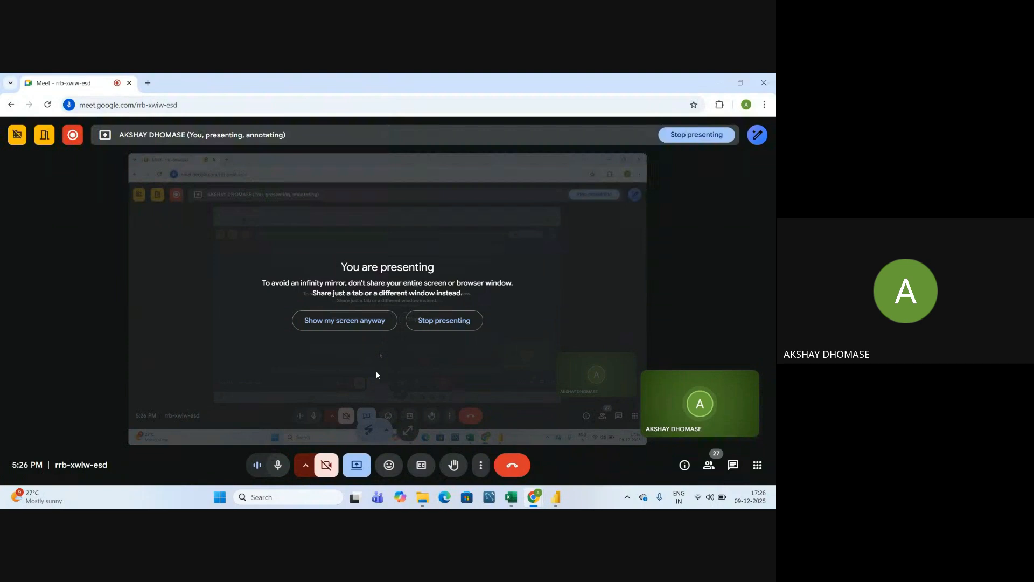
pyautogui.hotkey('alt', 'Tab')
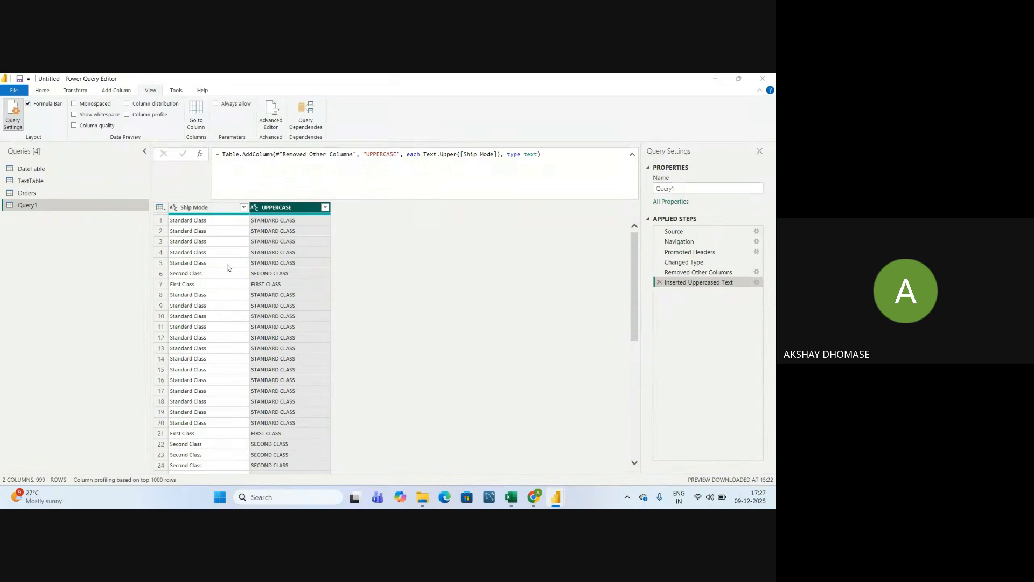
# Switch to the Power BI Syllabus workbook in Excel and select the M Functions - Date (Isin) topic in row 45
pyautogui.hotkey('alt', 'Tab')
pyautogui.hotkey('alt', 'Tab')
pyautogui.hotkey('alt', 'Tab')
pyautogui.hotkey('alt', 'Tab')
pyautogui.hotkey('alt', 'Tab')
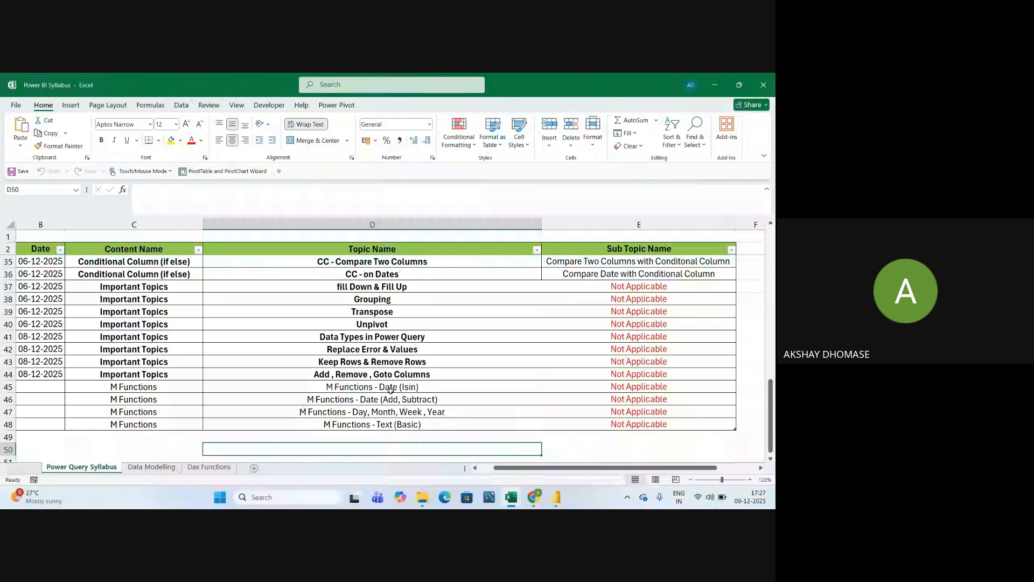
pyautogui.click(426, 387)
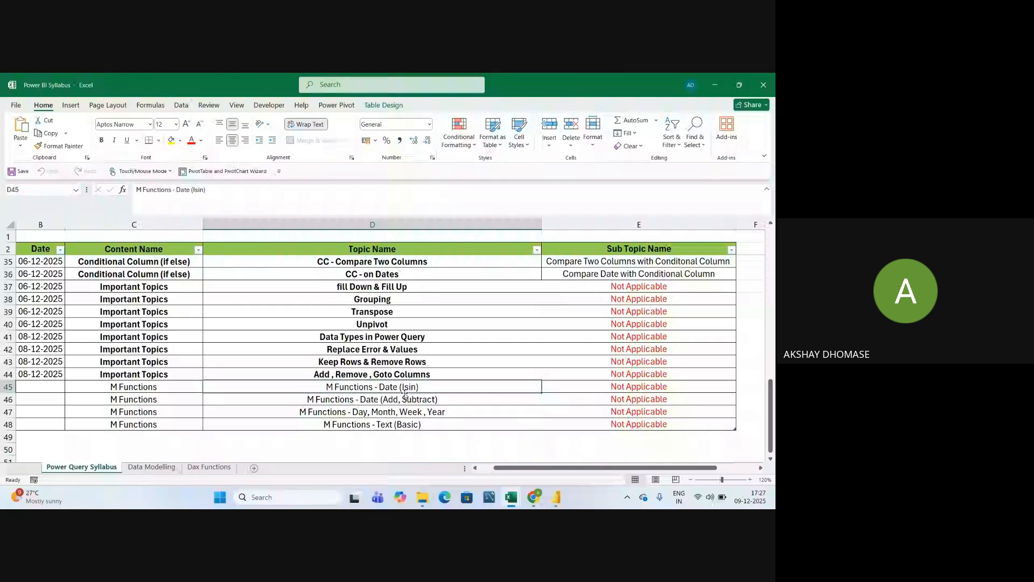
# Switch to the Power Query Editor, open the DateTable query and start a new custom column on it
pyautogui.hotkey('alt', 'Tab')
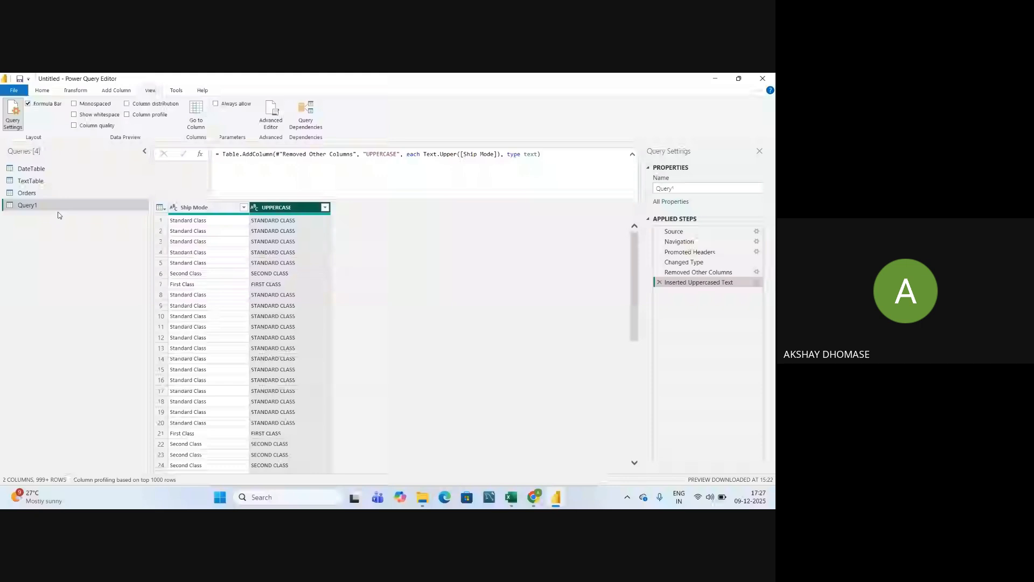
pyautogui.click(33, 169)
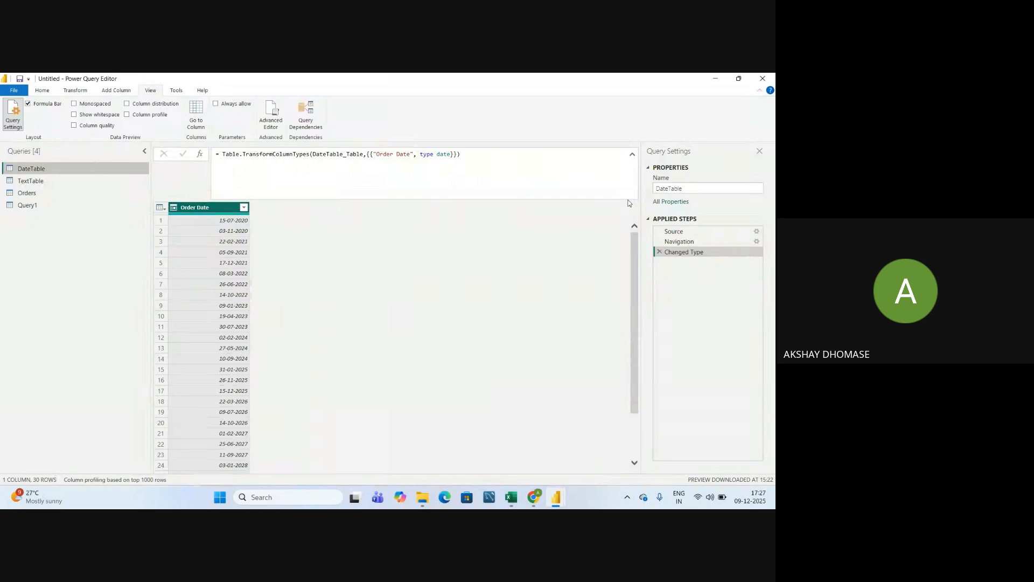
pyautogui.click(632, 154)
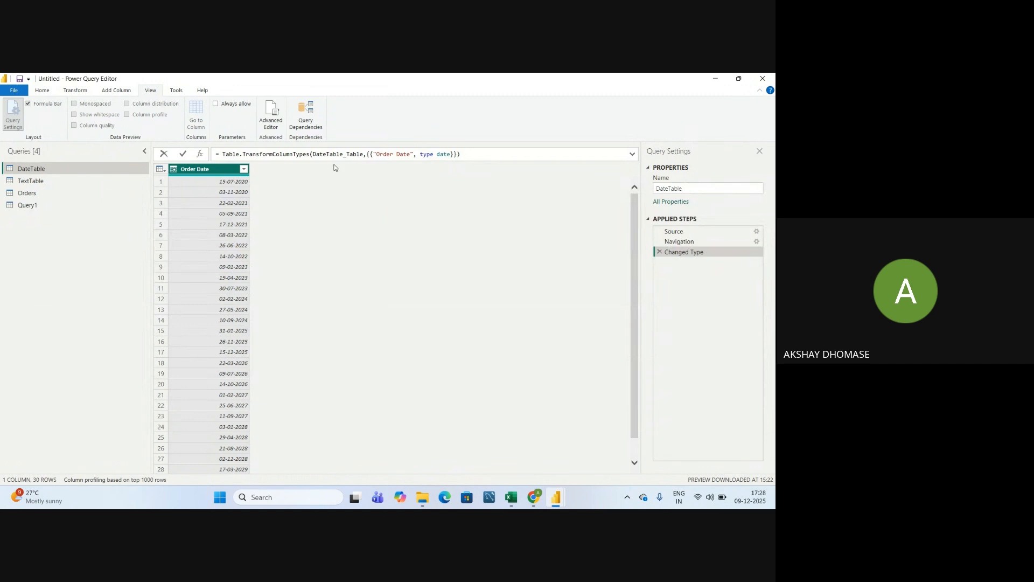
pyautogui.click(125, 92)
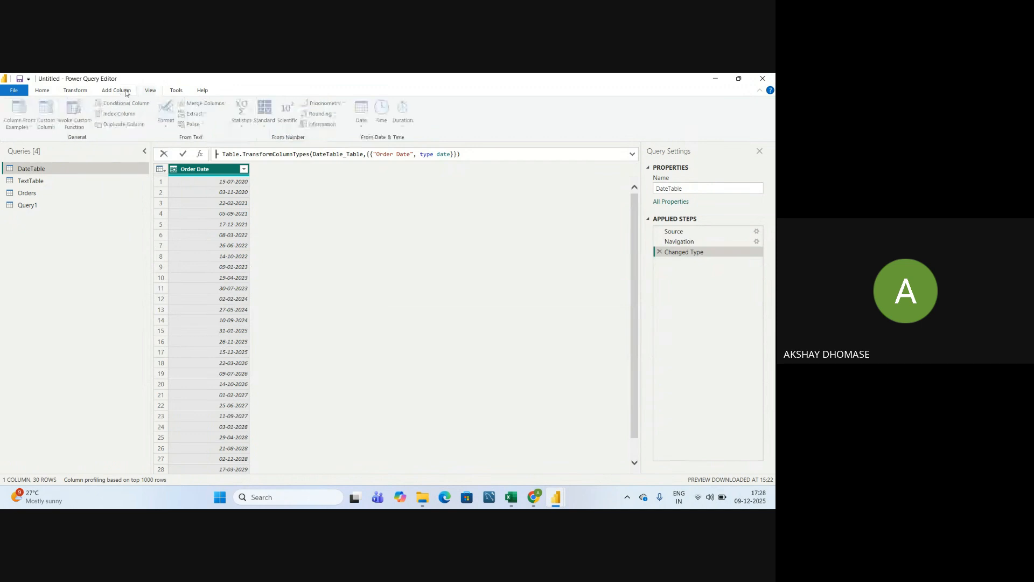
pyautogui.click(202, 170)
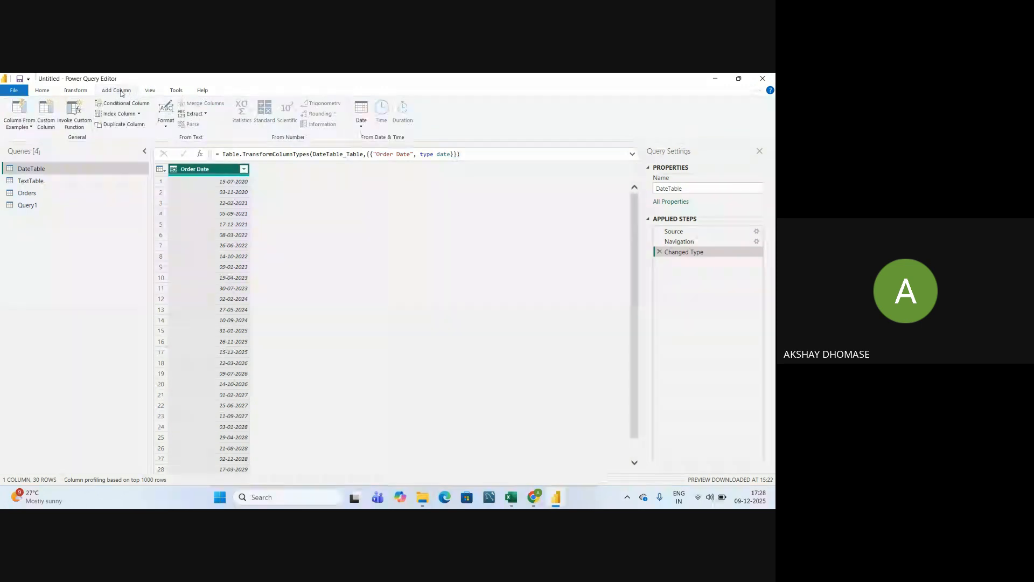
pyautogui.click(46, 124)
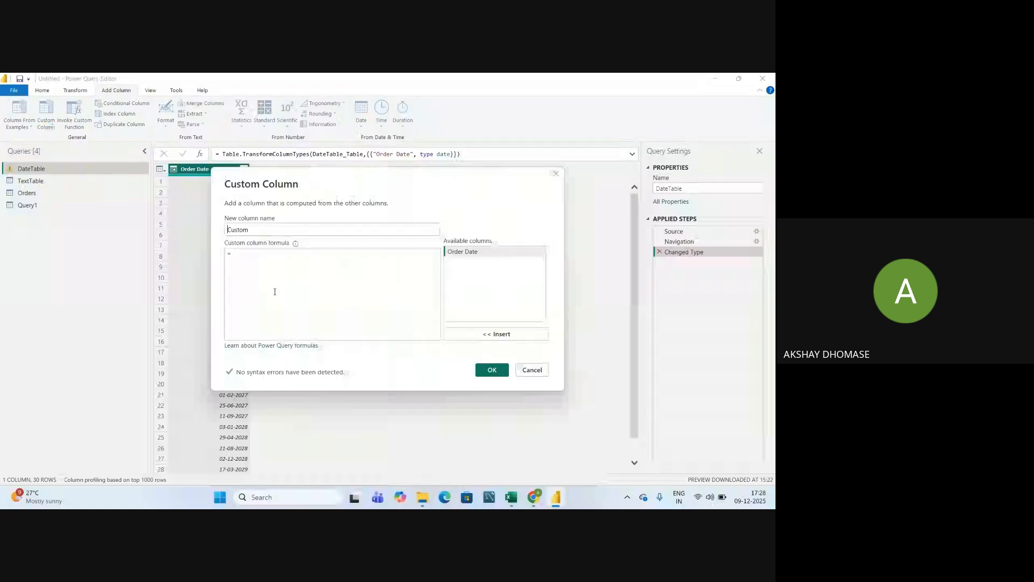
pyautogui.moveTo(359, 178); pyautogui.dragTo(384, 226)
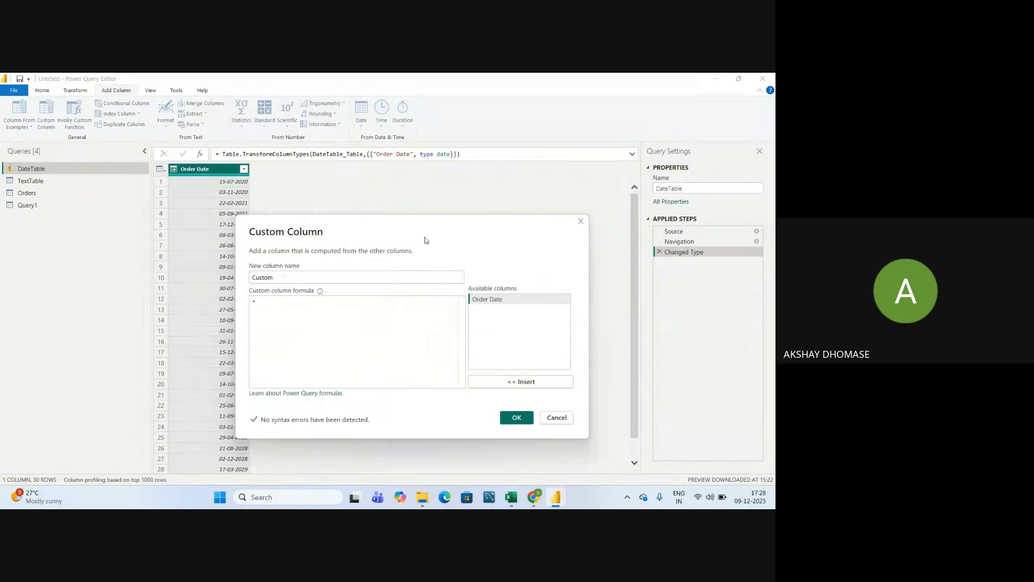
pyautogui.moveTo(425, 237); pyautogui.dragTo(411, 256)
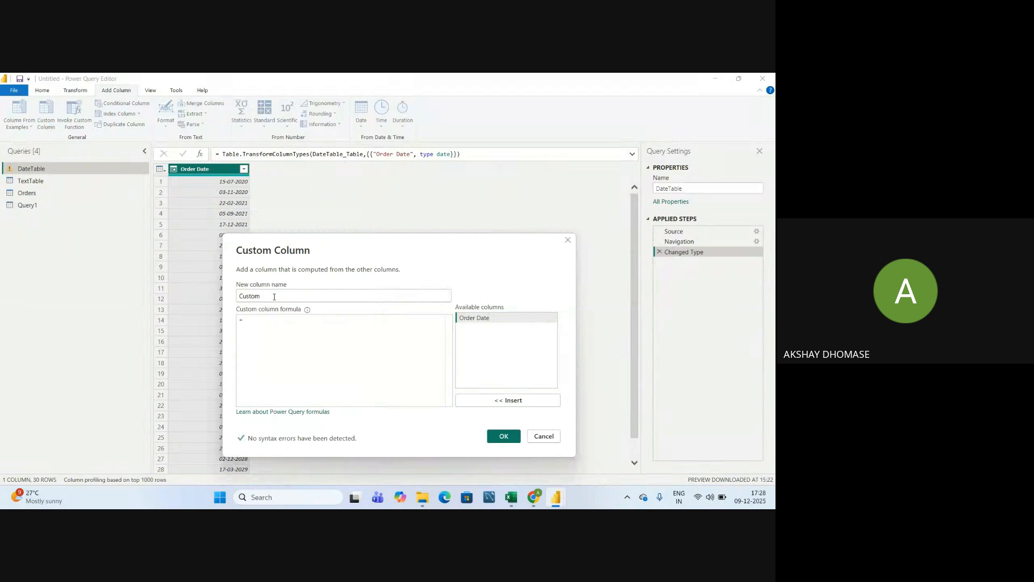
# Name the new custom column "date after 3 year"
pyautogui.doubleClick(275, 297)
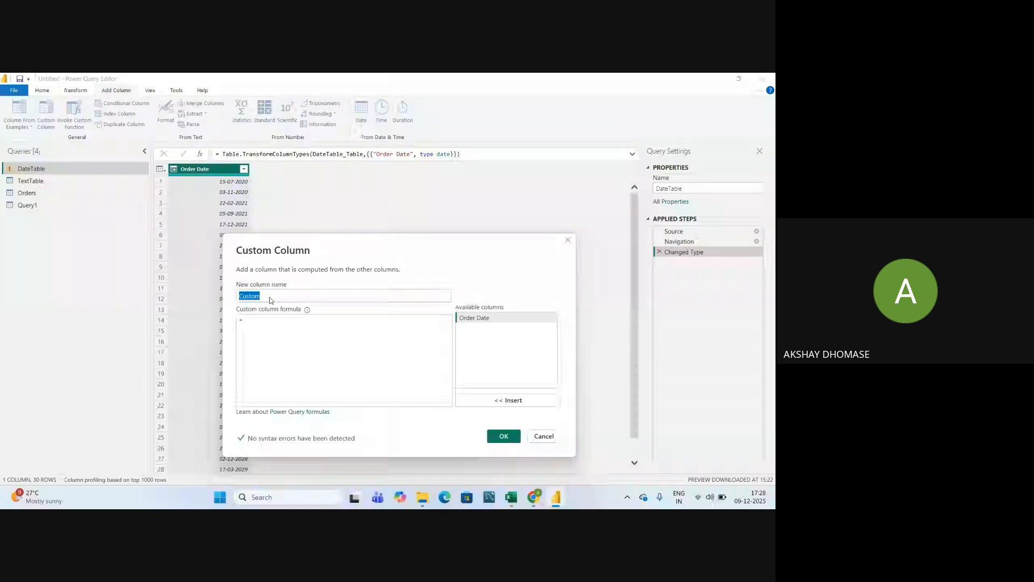
pyautogui.write('date')
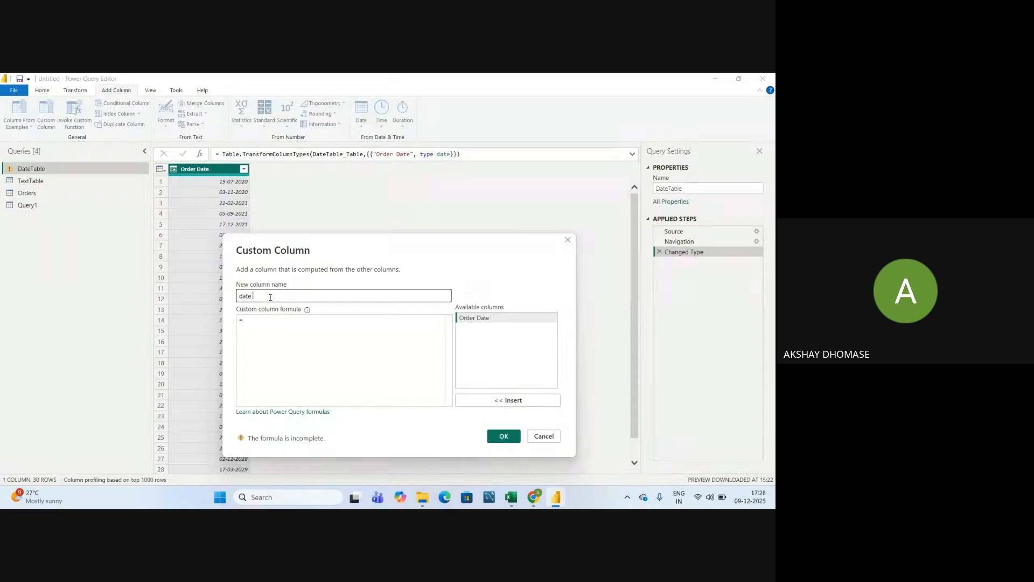
pyautogui.write(' 3')
pyautogui.press('BackSpace')
pyautogui.press('BackSpace')
pyautogui.write('after 3year')
pyautogui.click(262, 326)
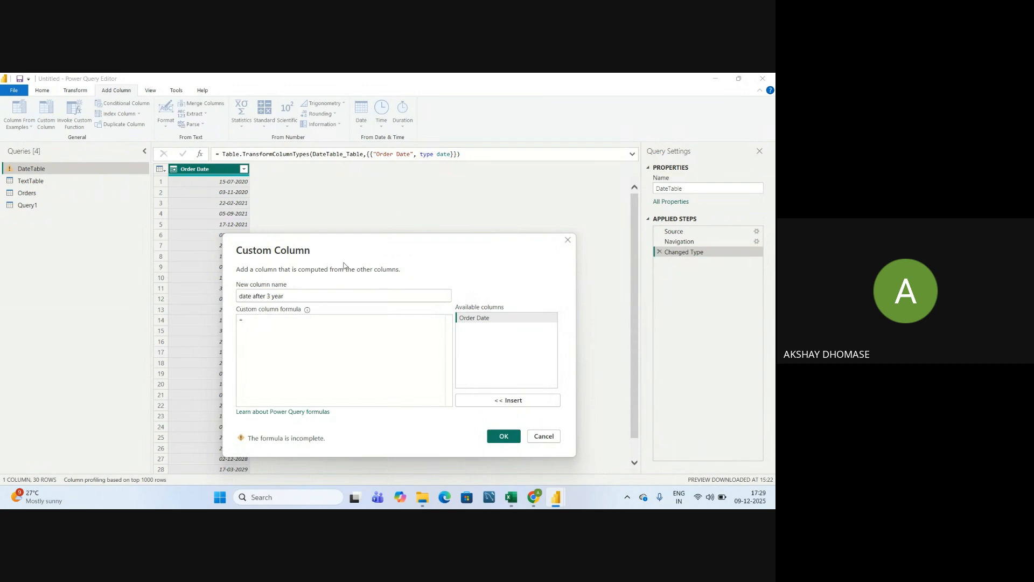
pyautogui.moveTo(367, 240); pyautogui.dragTo(376, 198)
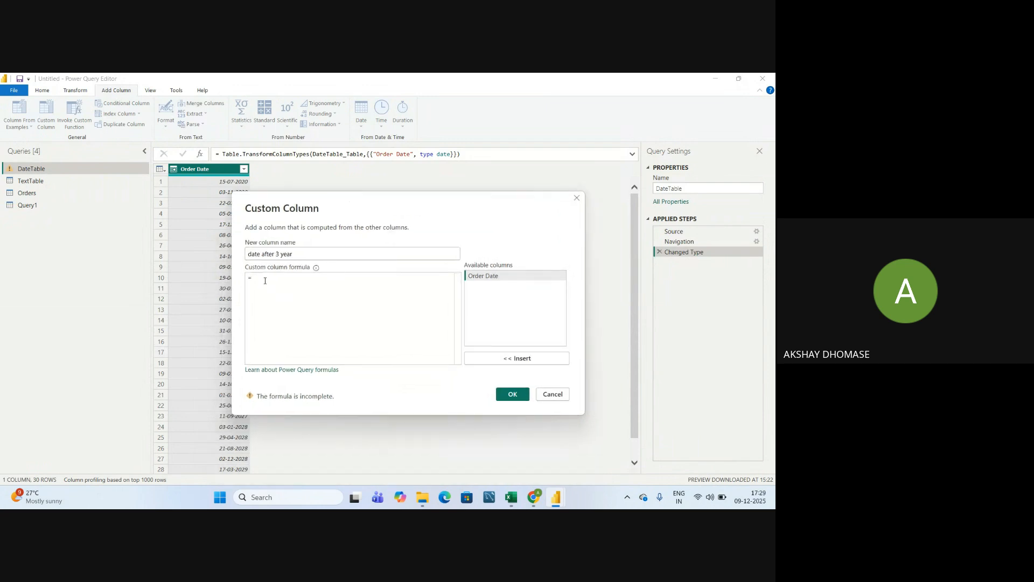
# Look through the date functions suggested for the custom column formula and insert Date.IsInNextNYears
pyautogui.write('date')
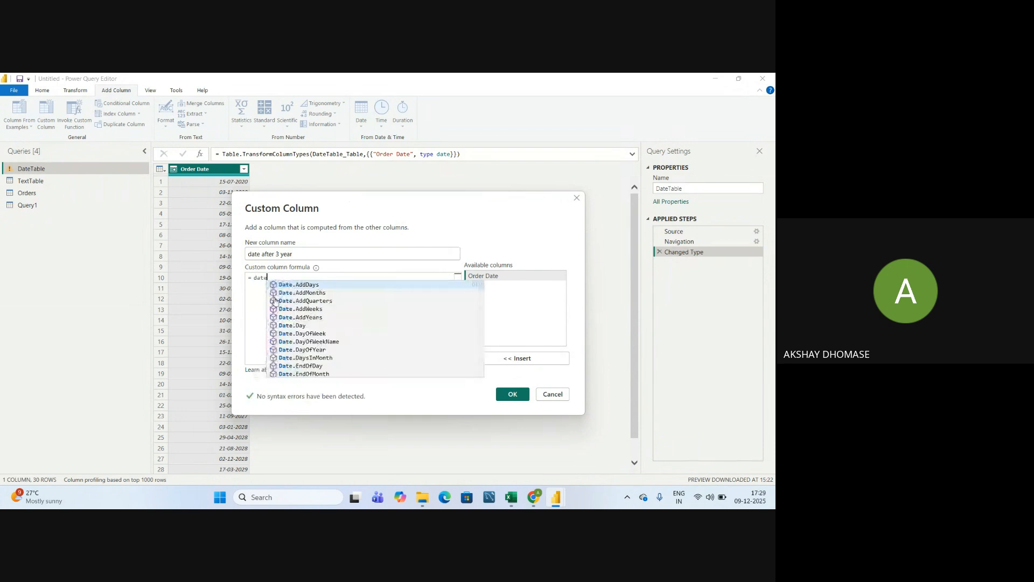
pyautogui.write('i')
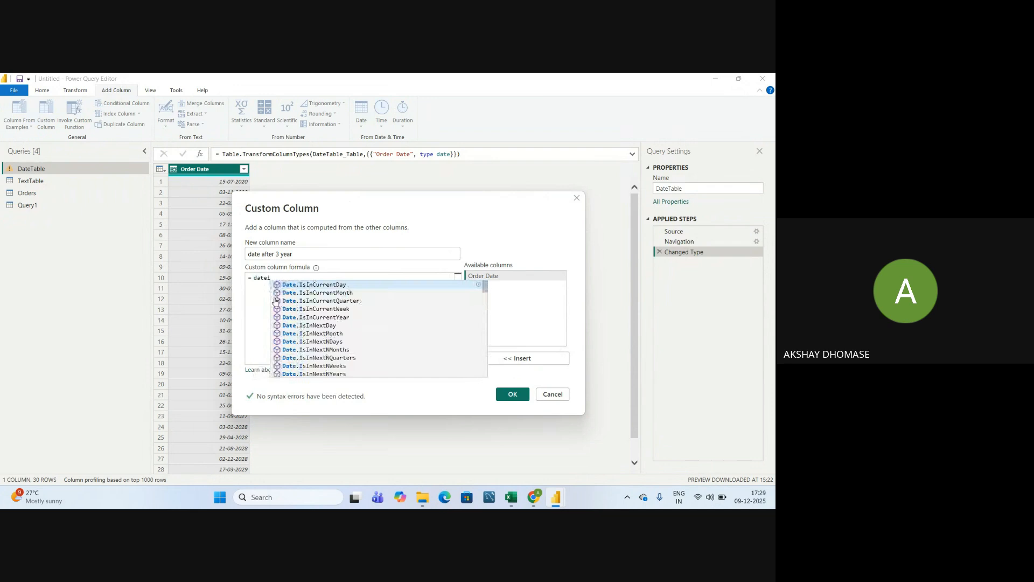
pyautogui.write('s')
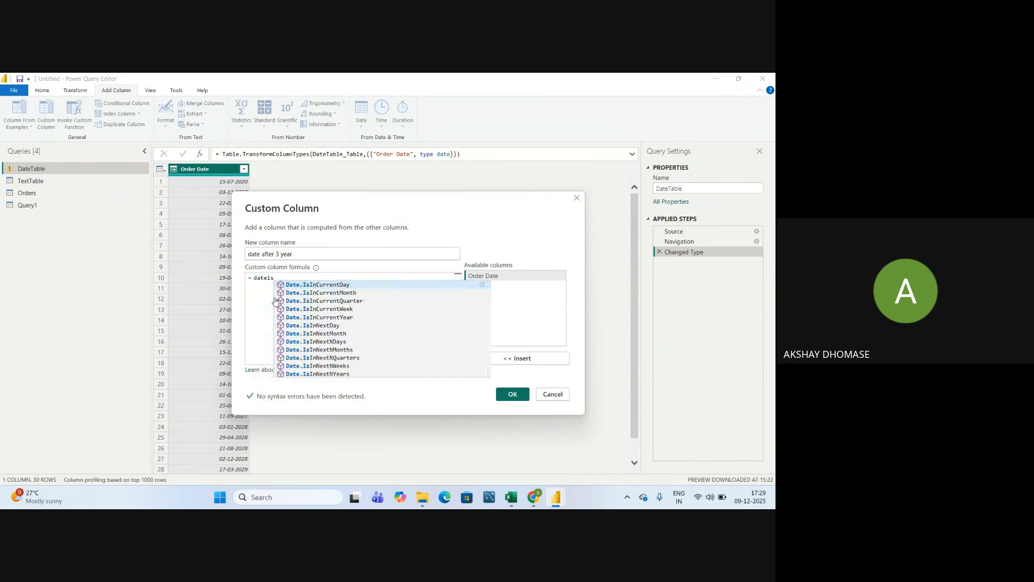
pyautogui.write('in')
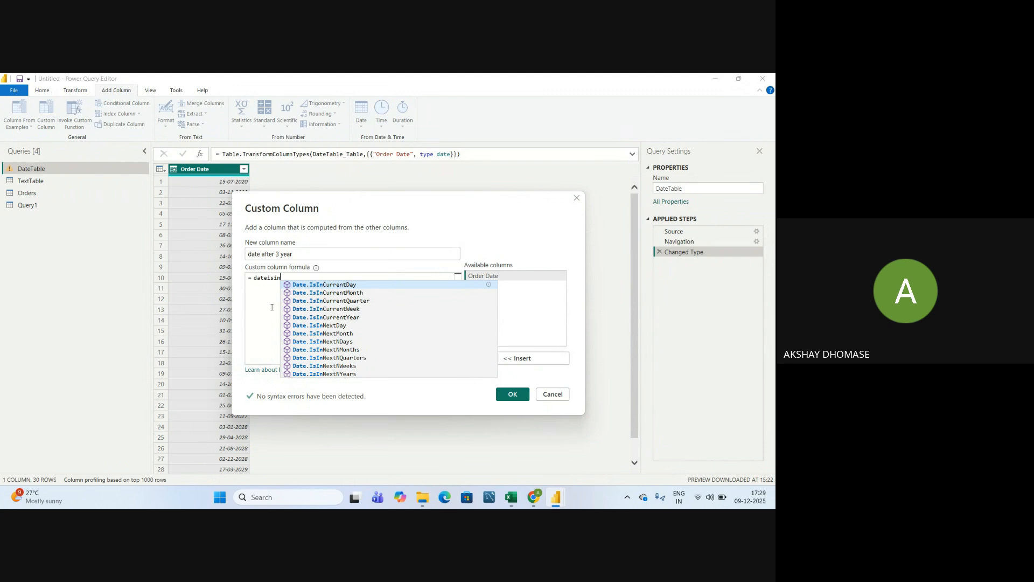
pyautogui.write('next')
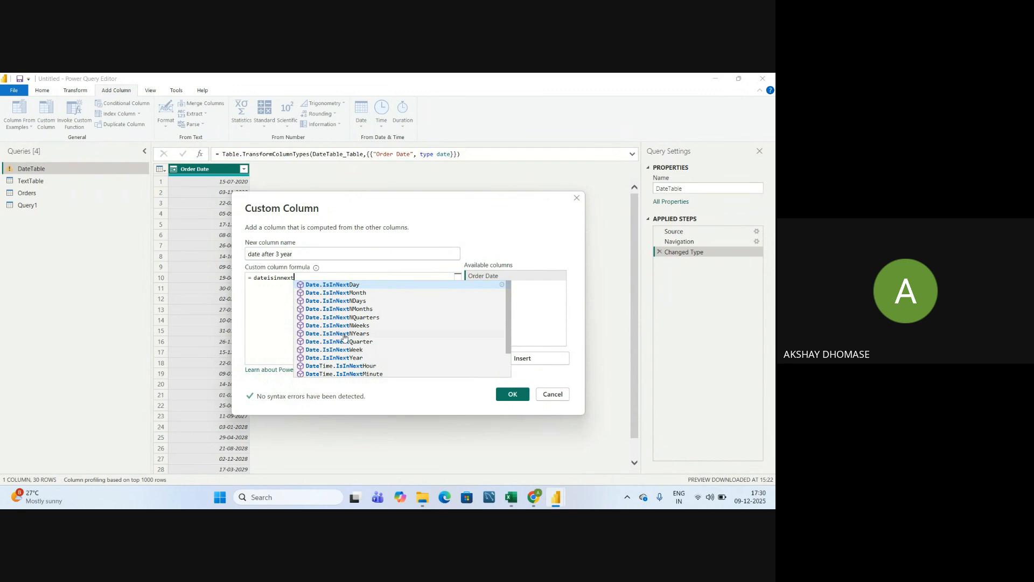
pyautogui.press('Down')
pyautogui.press('Down')
pyautogui.press('Down')
pyautogui.press('Down')
pyautogui.press('Down')
pyautogui.press('Down')
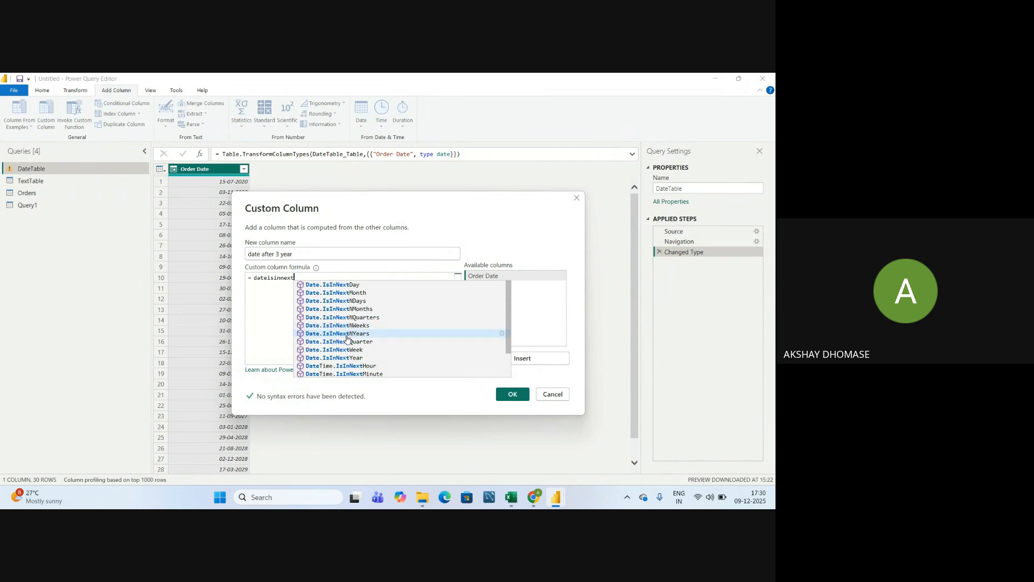
pyautogui.press('Return')
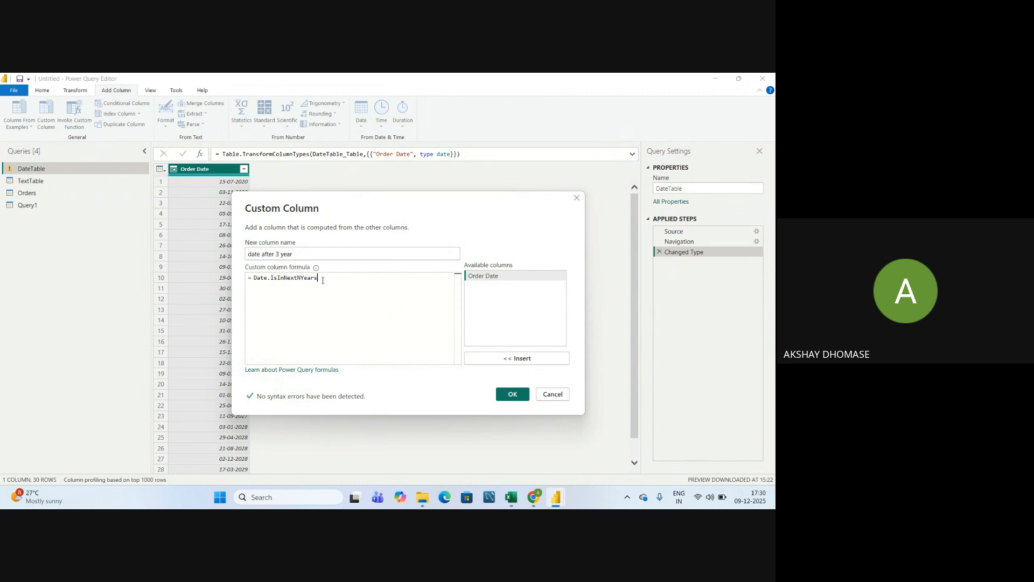
# Complete the formula as Date.IsInNextNYears([Order Date],3) and create the custom column
pyautogui.write('(')
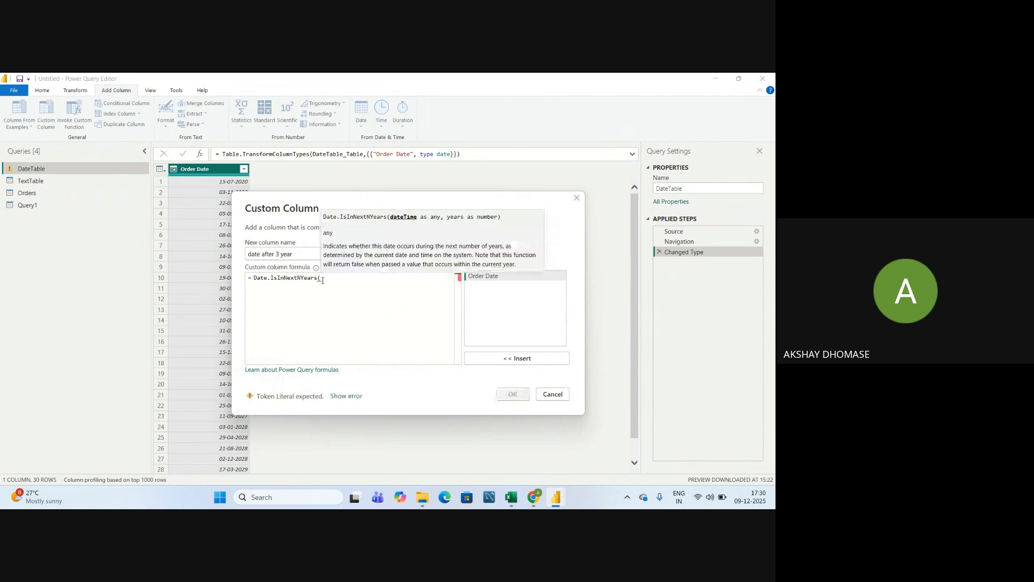
pyautogui.doubleClick(496, 276)
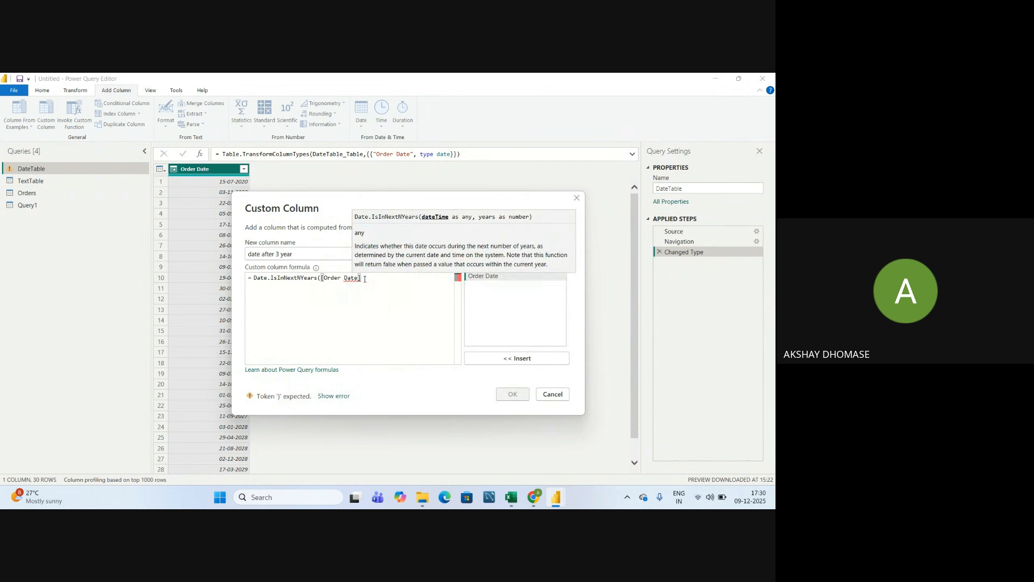
pyautogui.write(',')
pyautogui.write('3')
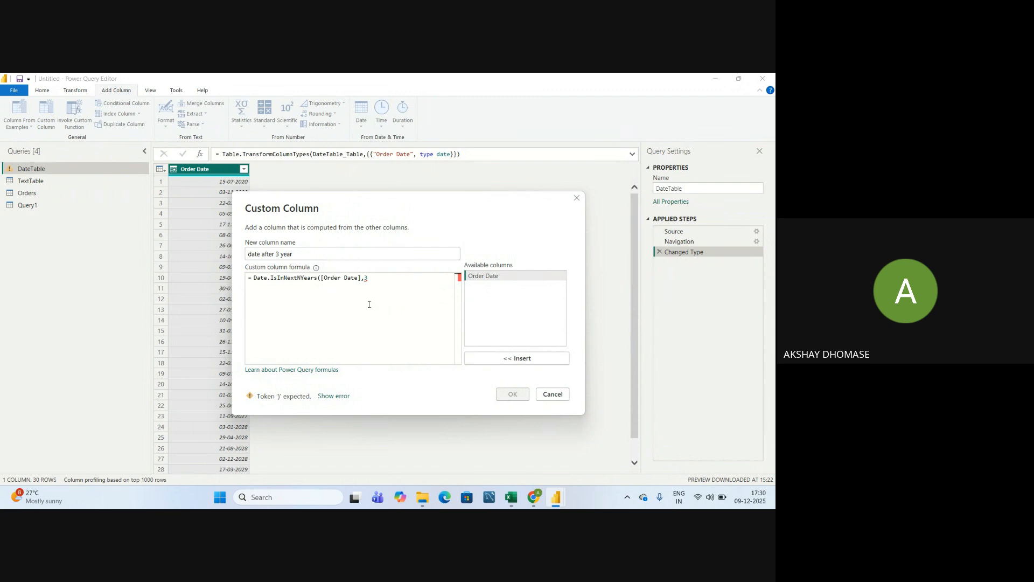
pyautogui.write(')')
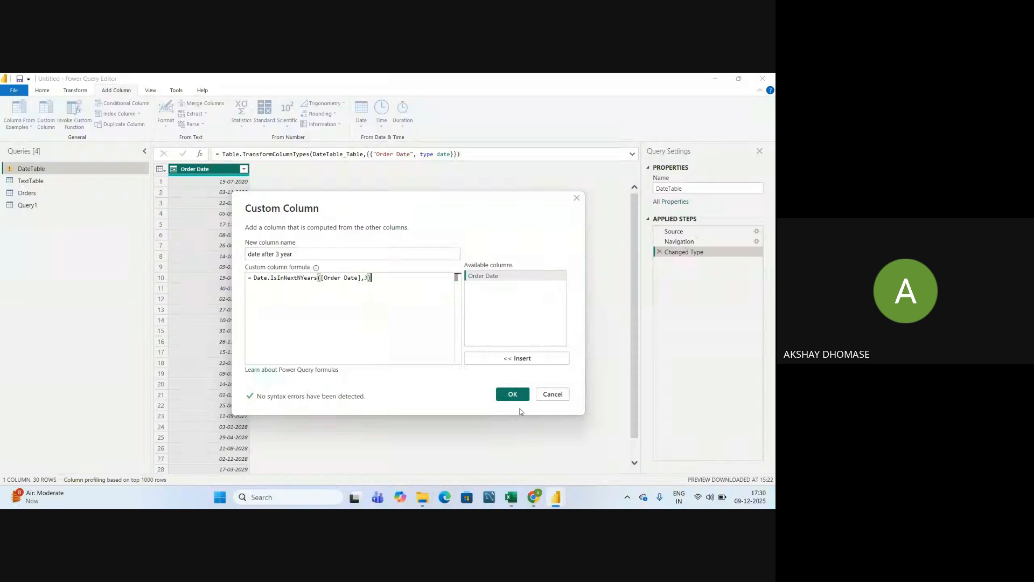
pyautogui.click(513, 395)
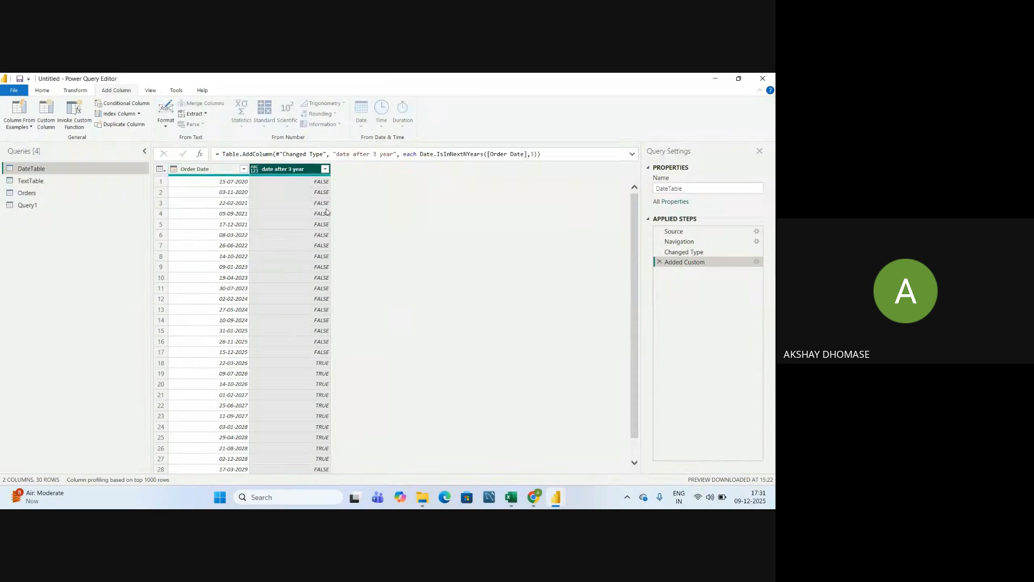
# Filter the date after 3 year column to keep only the TRUE rows
pyautogui.click(325, 170)
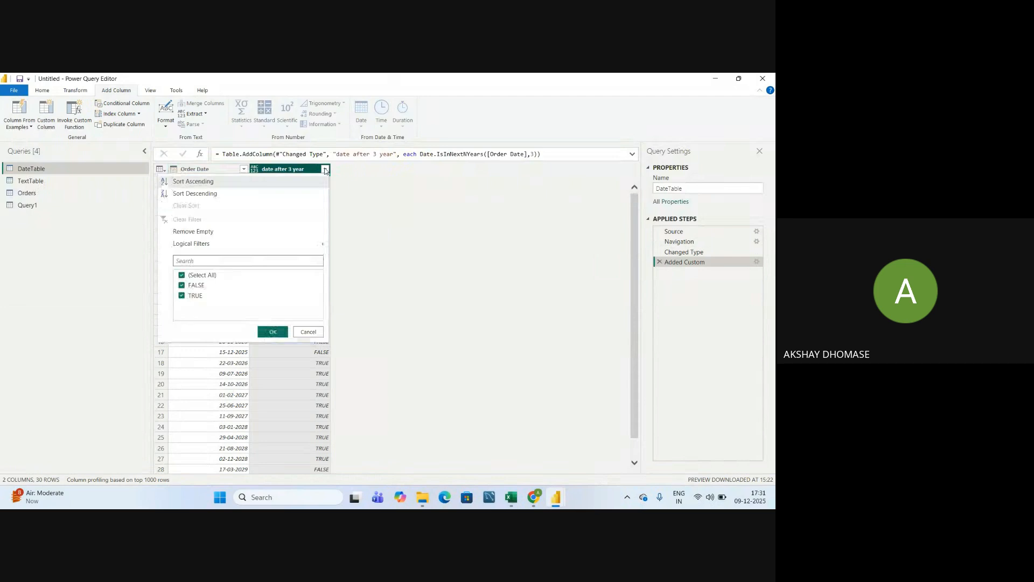
pyautogui.click(201, 285)
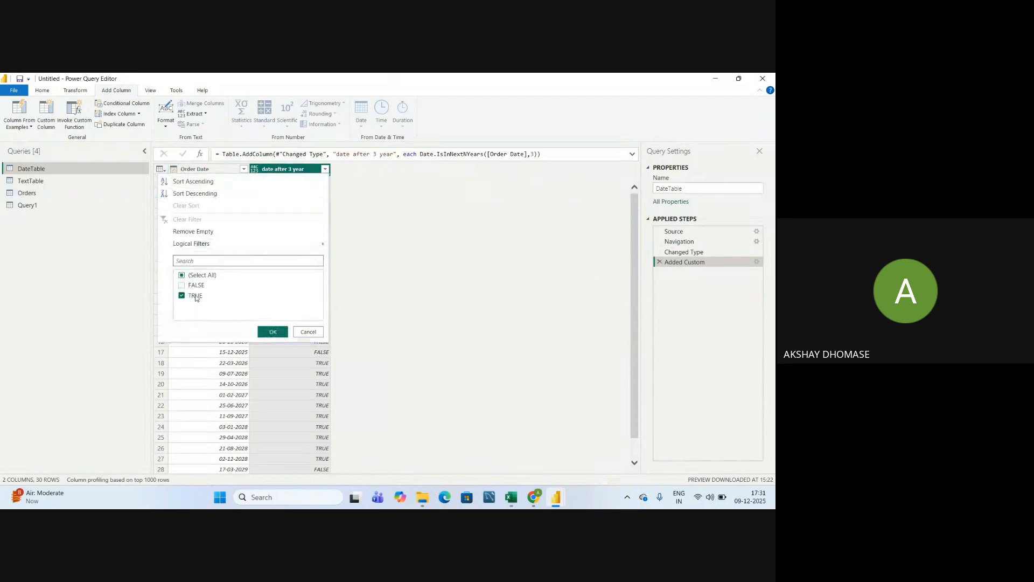
pyautogui.click(274, 331)
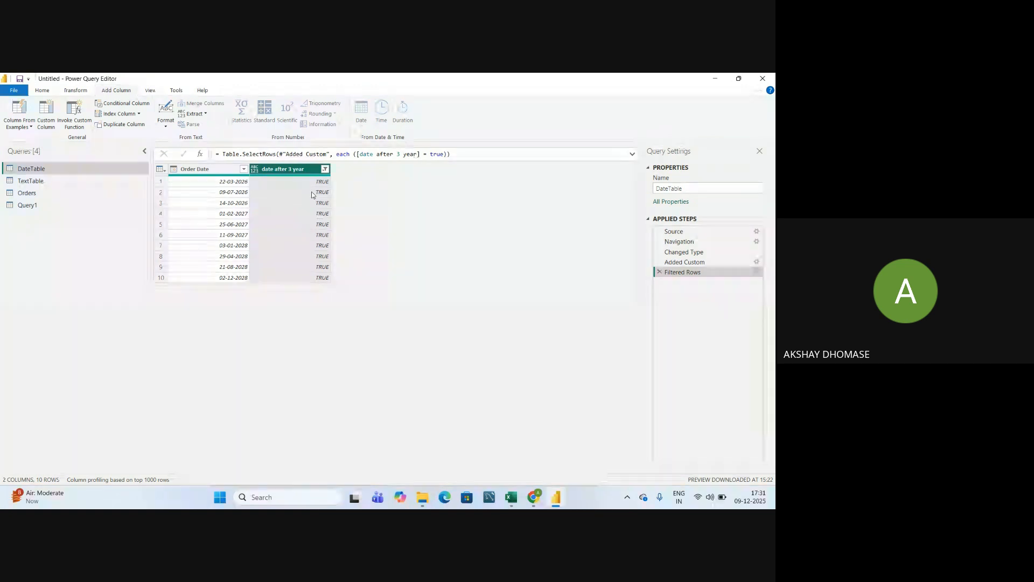
# Switch to the Sample Superstore for M Functions workbook in Excel and review the Years functions, including NextNYears, on the Date.isin sheet
pyautogui.hotkey('alt', 'Tab')
pyautogui.press('Tab')
pyautogui.press('Tab')
pyautogui.press('Tab')
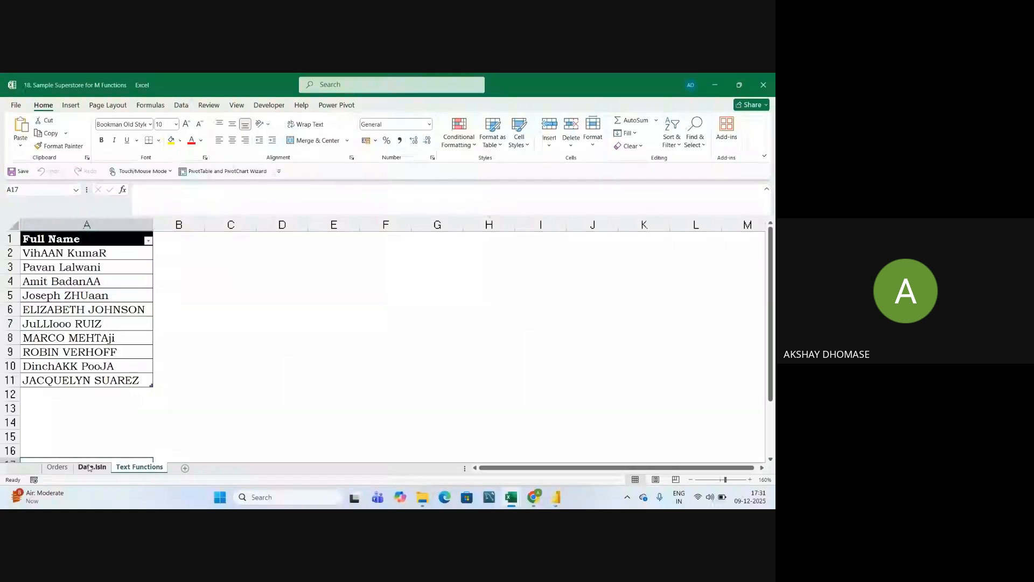
pyautogui.click(89, 467)
pyautogui.click(315, 365)
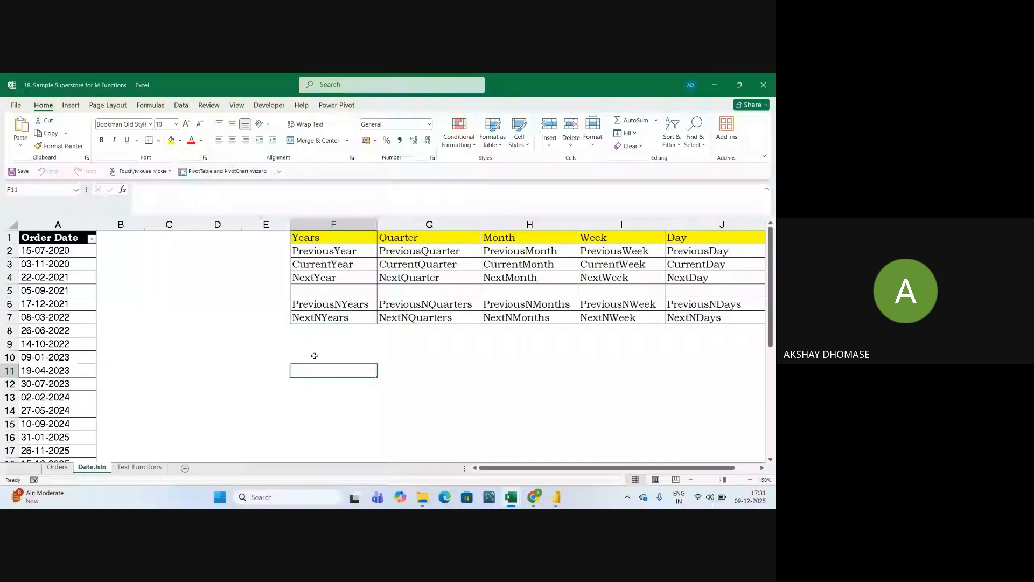
pyautogui.click(315, 238)
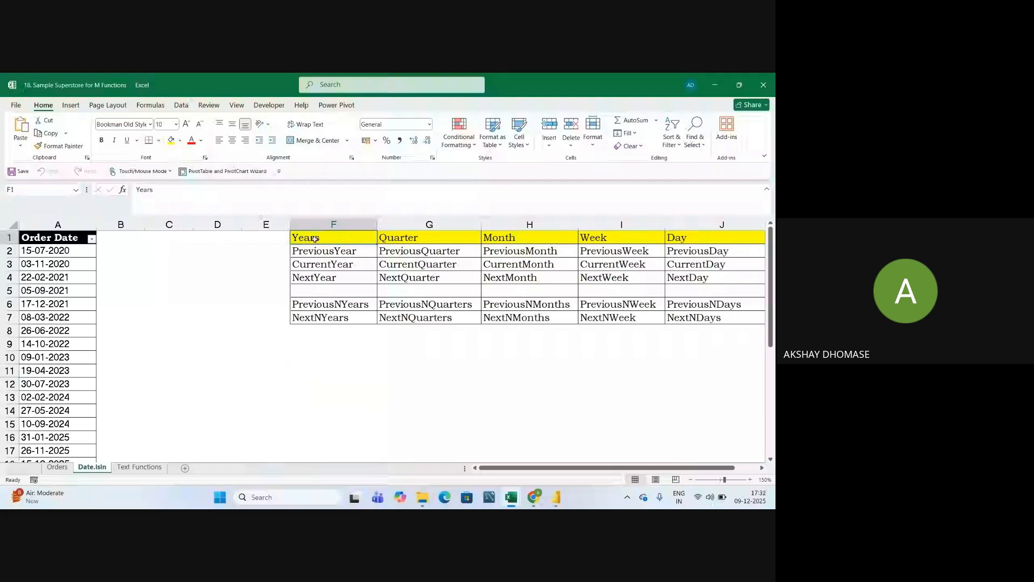
pyautogui.click(300, 322)
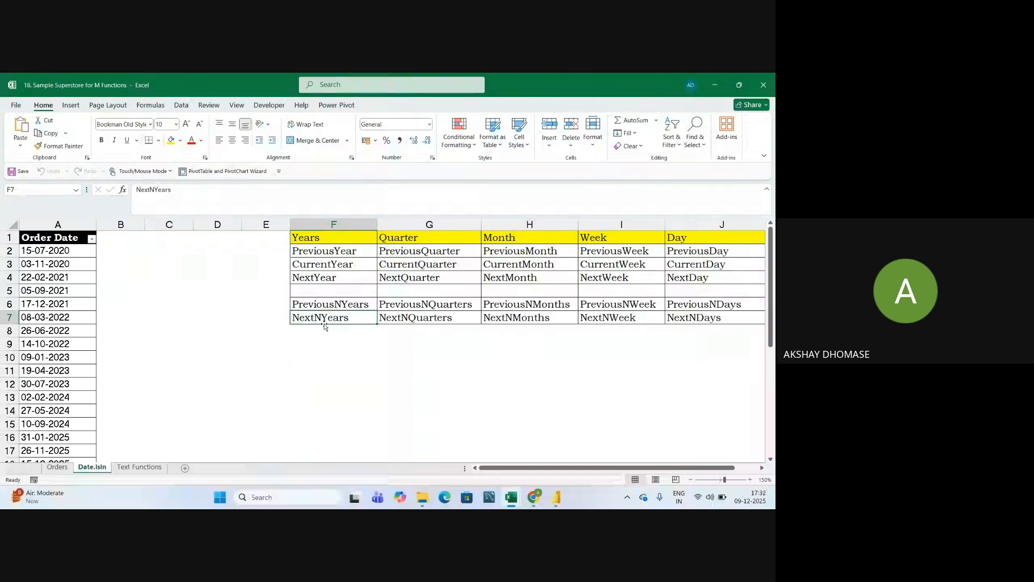
# Switch to Power Query Editor, remove the Filtered Rows step from DateTable, and open the Added Custom step's formula for editing
pyautogui.hotkey('alt', 'Tab')
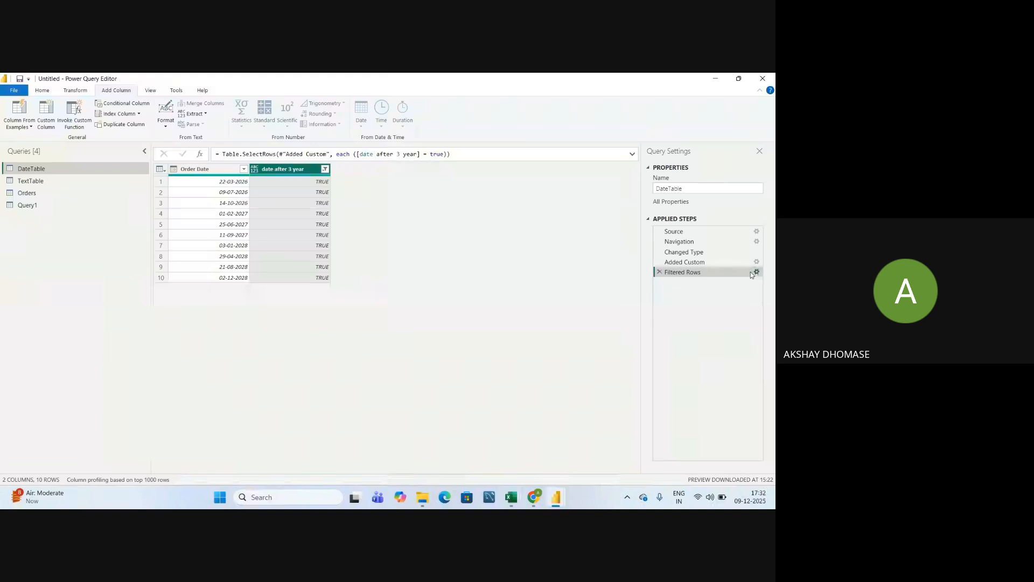
pyautogui.click(659, 272)
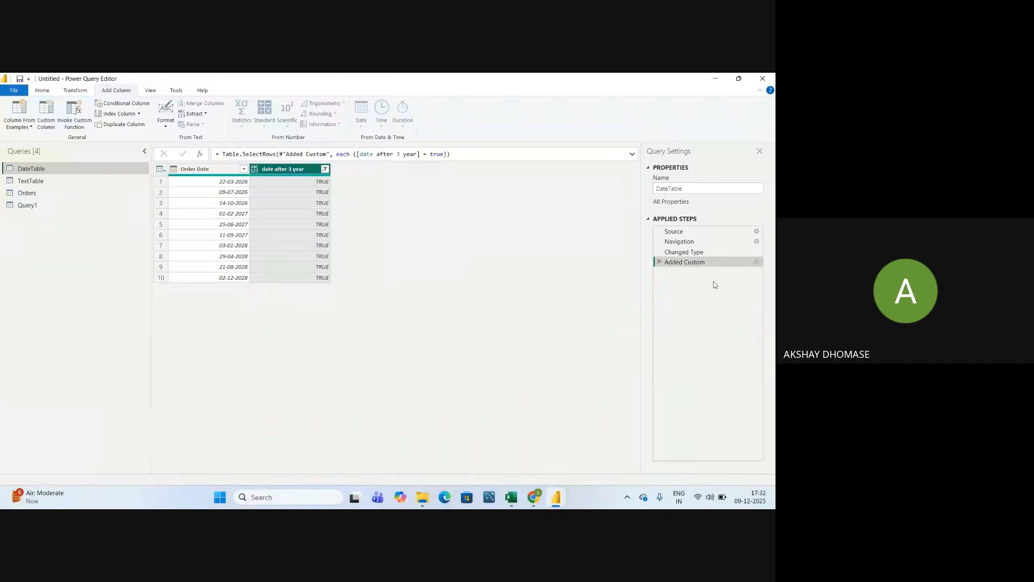
pyautogui.click(756, 262)
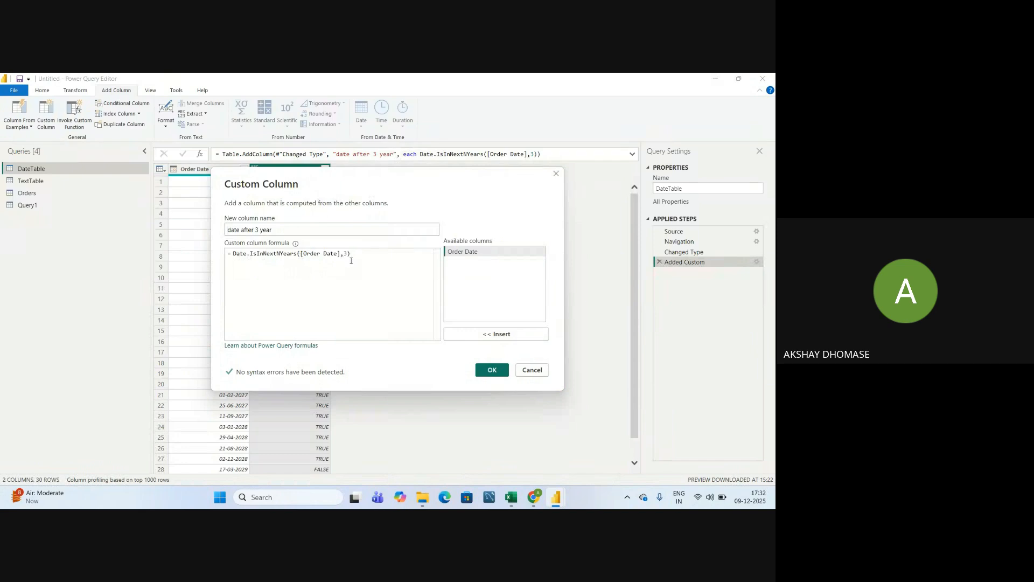
pyautogui.click(348, 254)
# Fill the NextNYears cell F7 with yellow in the Excel workbook, and return to Power Query Editor to confirm the custom column
pyautogui.hotkey('alt', 'Tab')
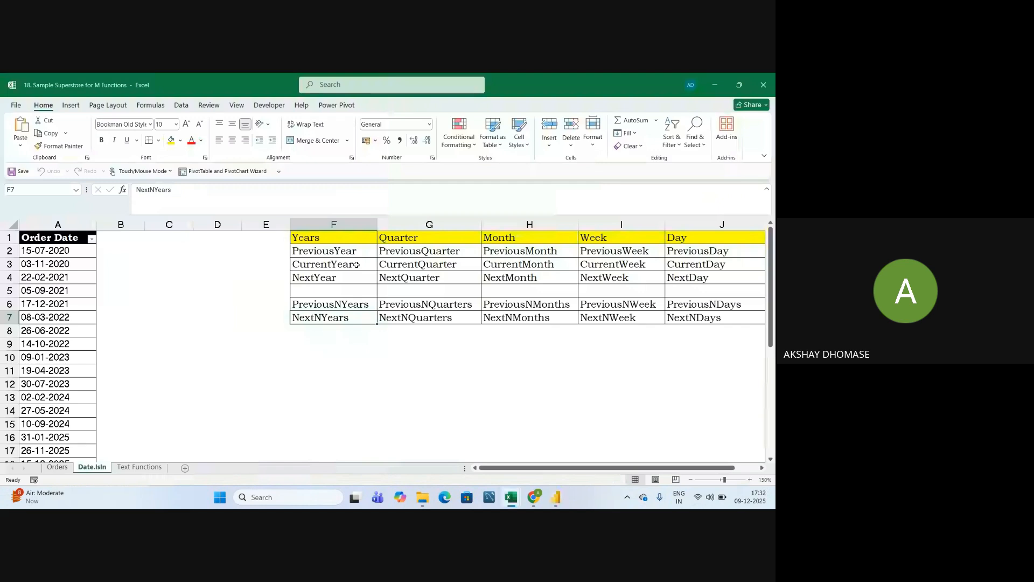
pyautogui.click(168, 141)
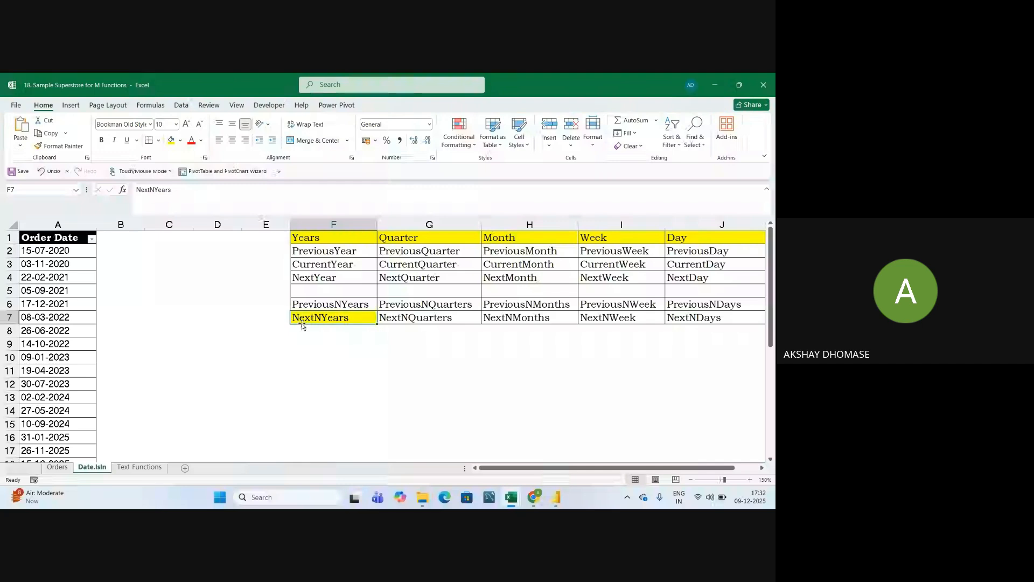
pyautogui.hotkey('alt', 'Tab')
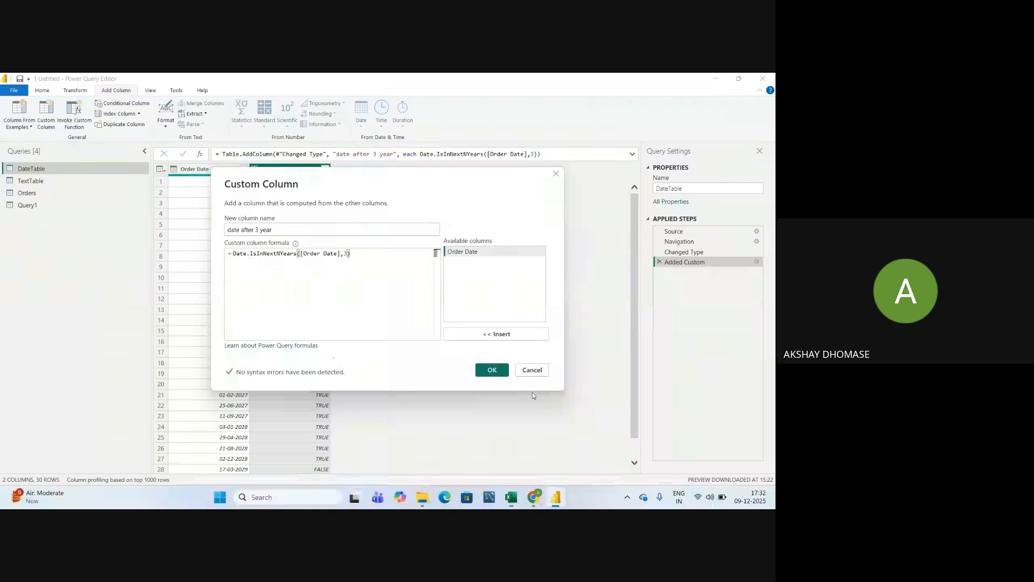
pyautogui.click(502, 373)
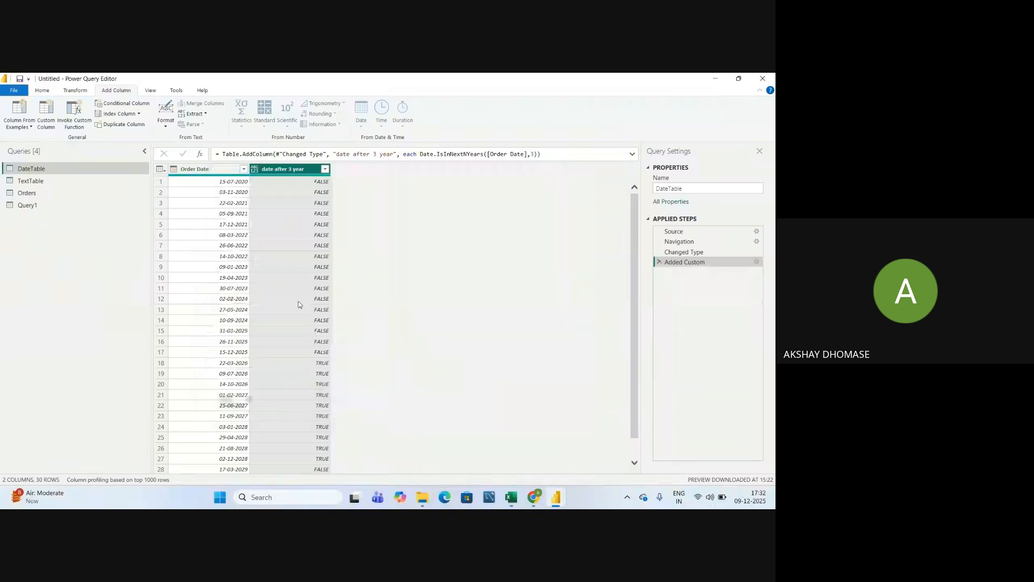
# Filter the date after 3 year column to keep only the TRUE rows
pyautogui.click(325, 169)
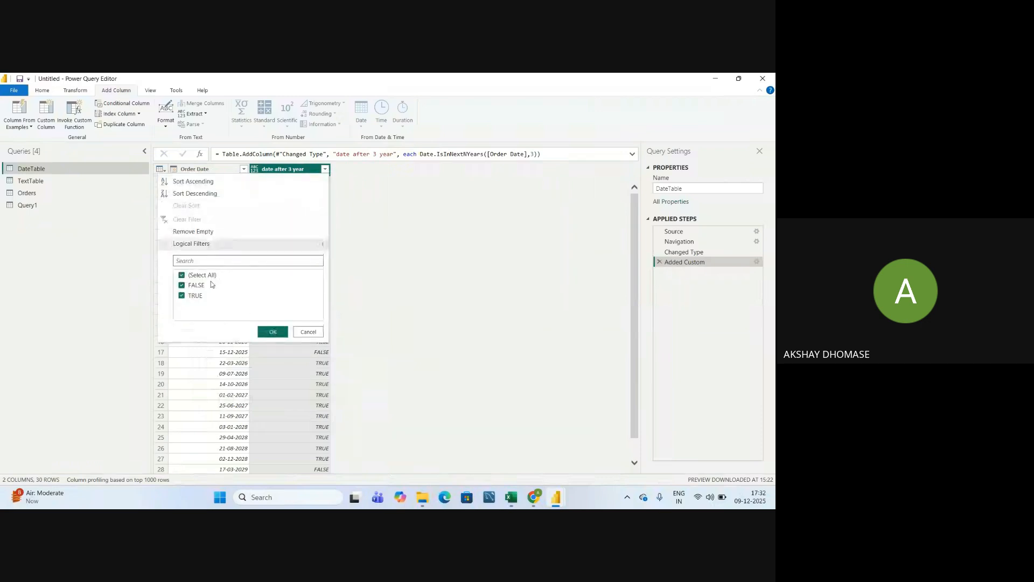
pyautogui.click(211, 284)
pyautogui.click(279, 332)
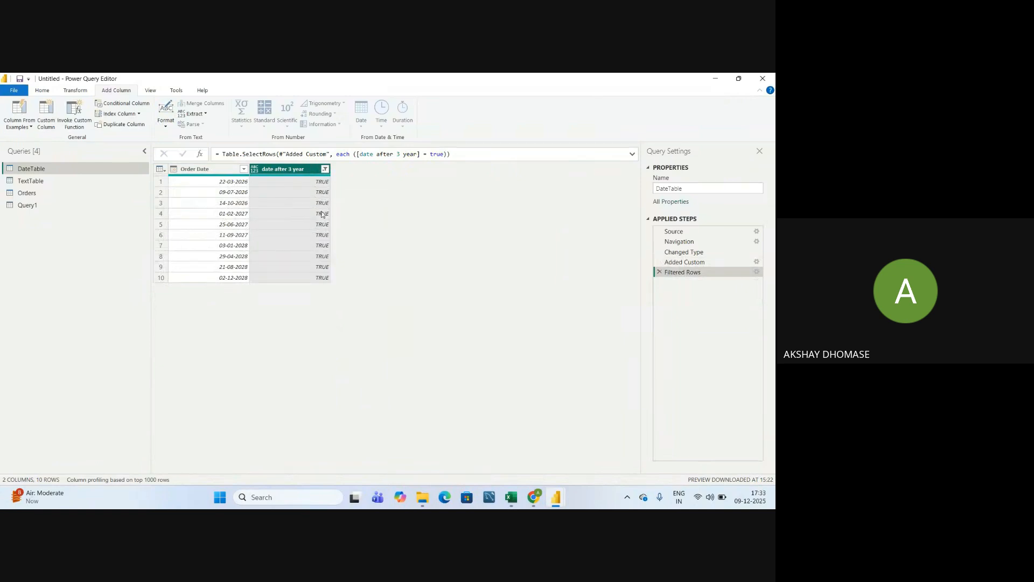
# Check the PreviousYear entry under Years on the Date.isin sheet in Excel, and return to Power Query Editor
pyautogui.hotkey('alt', 'Tab')
pyautogui.click(320, 253)
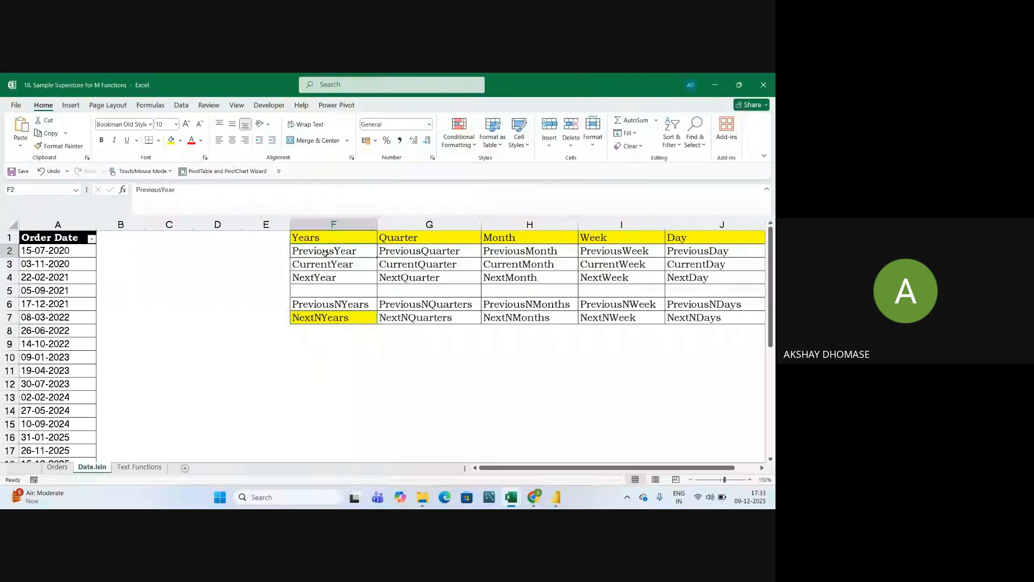
pyautogui.hotkey('alt', 'Tab')
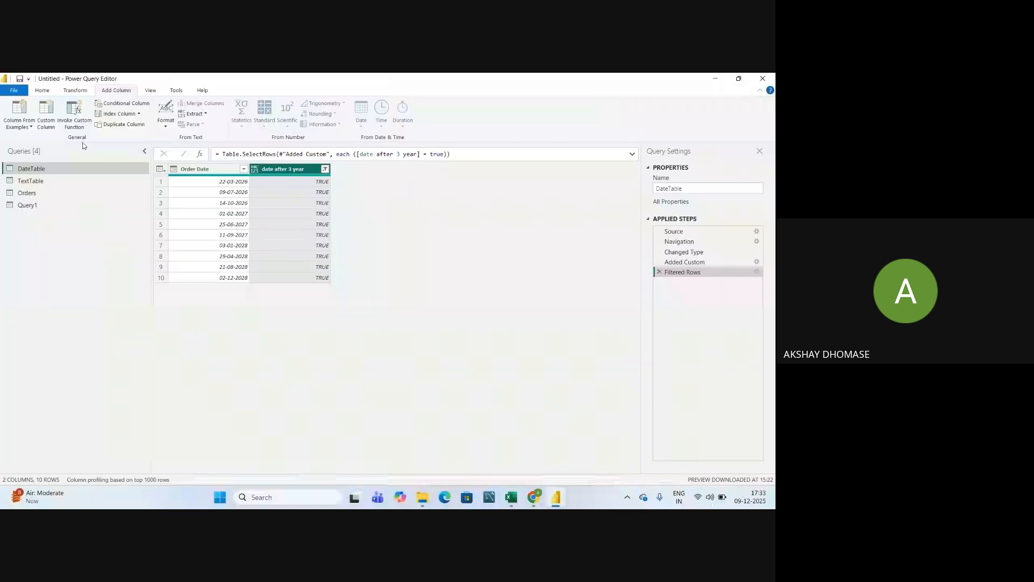
# Start a custom column in the DateTable query and name it Previous Years ?
pyautogui.click(47, 128)
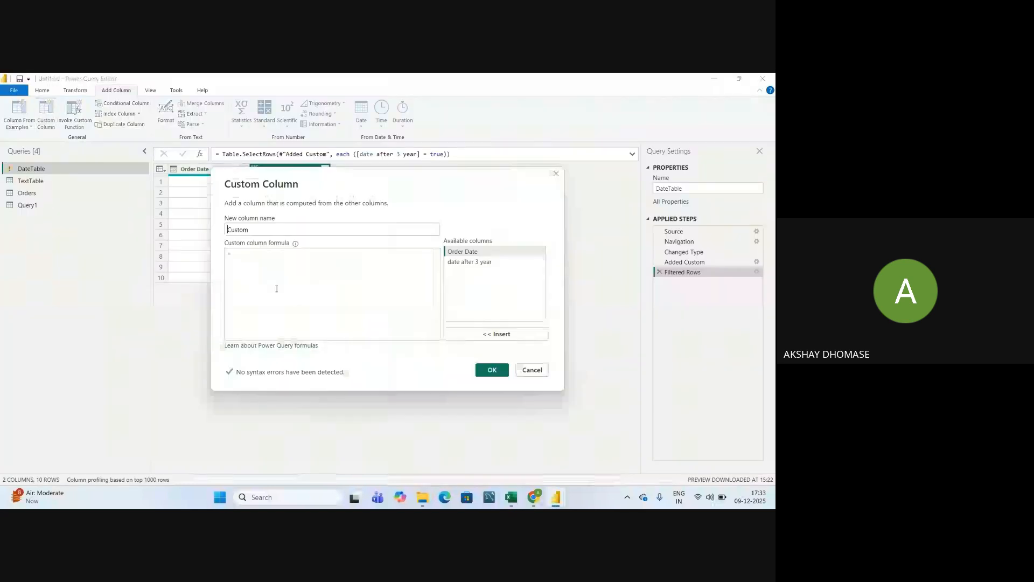
pyautogui.doubleClick(251, 231)
pyautogui.press('BackSpace')
pyautogui.write('P')
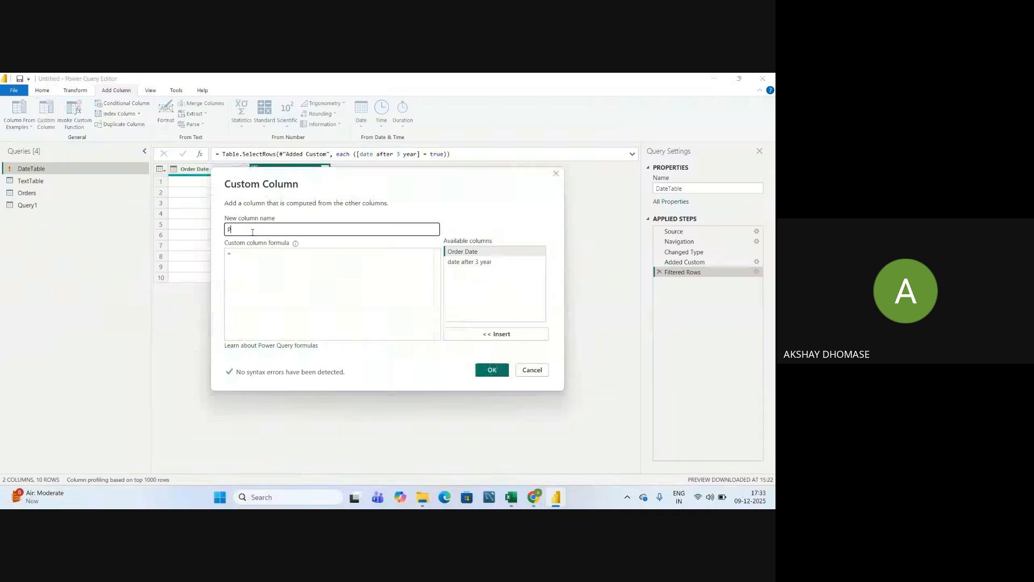
pyautogui.write('revious Years ?')
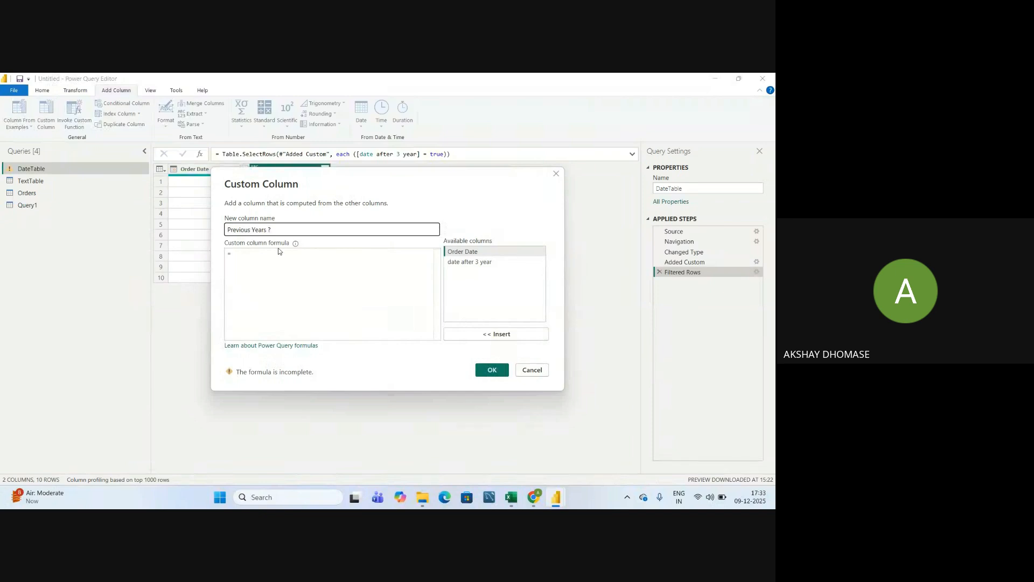
pyautogui.click(243, 251)
pyautogui.write('da')
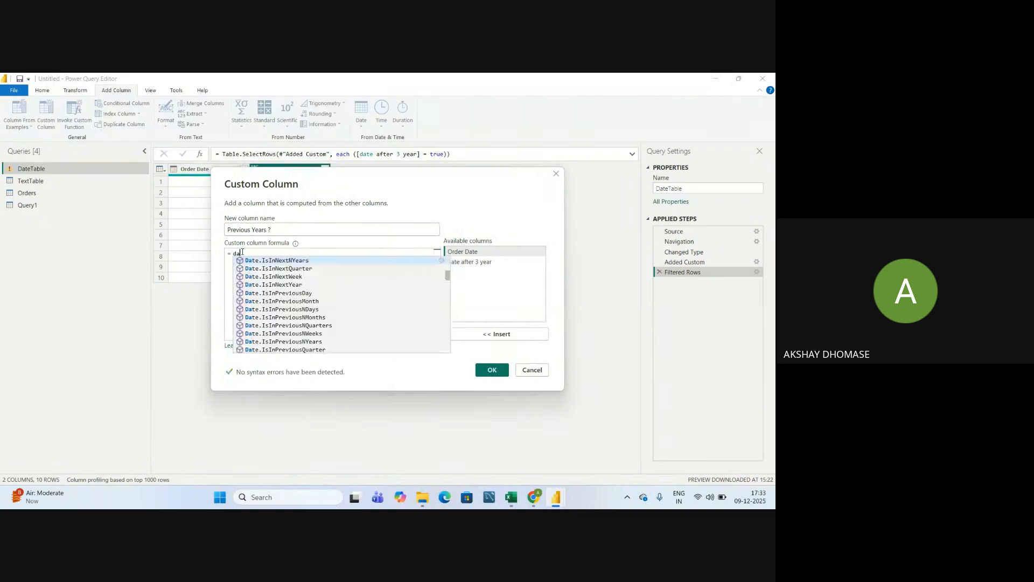
pyautogui.write('teisinp')
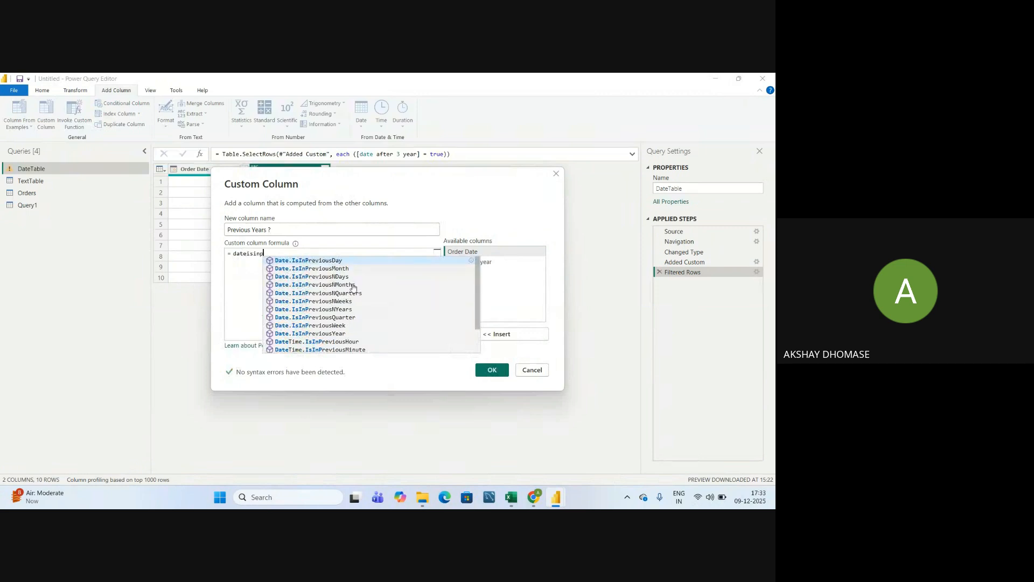
pyautogui.press('Down')
pyautogui.press('Down')
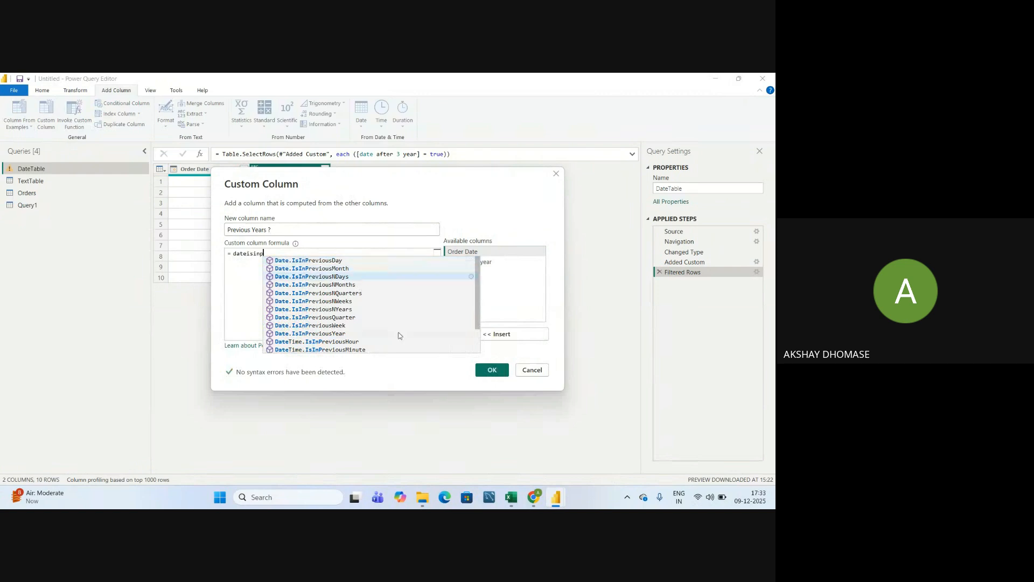
pyautogui.press('Down')
pyautogui.press('Down')
pyautogui.press('Down')
pyautogui.press('Up')
pyautogui.press('Up')
pyautogui.press('Down')
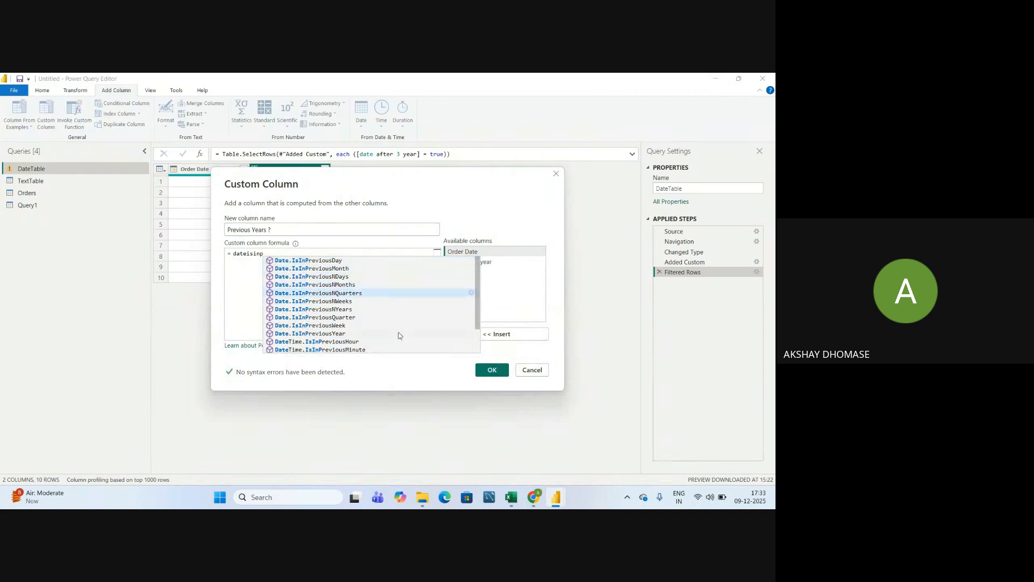
pyautogui.press('Down')
pyautogui.press('Down')
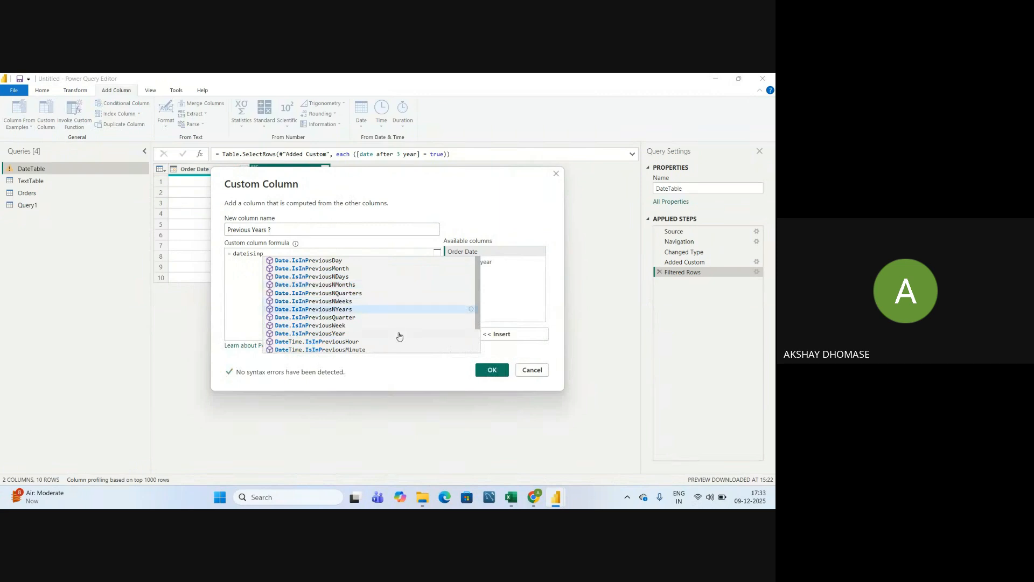
pyautogui.press('Tab')
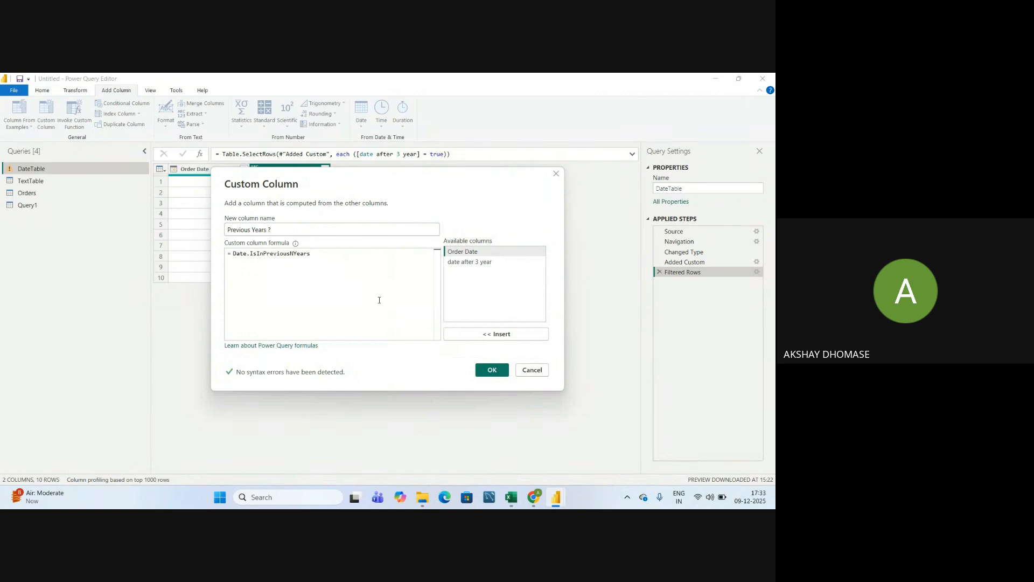
pyautogui.press('BackSpace')
pyautogui.press('BackSpace')
pyautogui.press('BackSpace')
pyautogui.press('BackSpace')
pyautogui.press('BackSpace')
pyautogui.press('BackSpace')
pyautogui.press('BackSpace')
pyautogui.press('BackSpace')
pyautogui.press('BackSpace')
pyautogui.press('BackSpace')
pyautogui.press('BackSpace')
pyautogui.press('BackSpace')
pyautogui.press('BackSpace')
pyautogui.press('BackSpace')
pyautogui.press('BackSpace')
pyautogui.press('BackSpace')
pyautogui.press('BackSpace')
pyautogui.press('BackSpace')
pyautogui.press('BackSpace')
pyautogui.press('BackSpace')
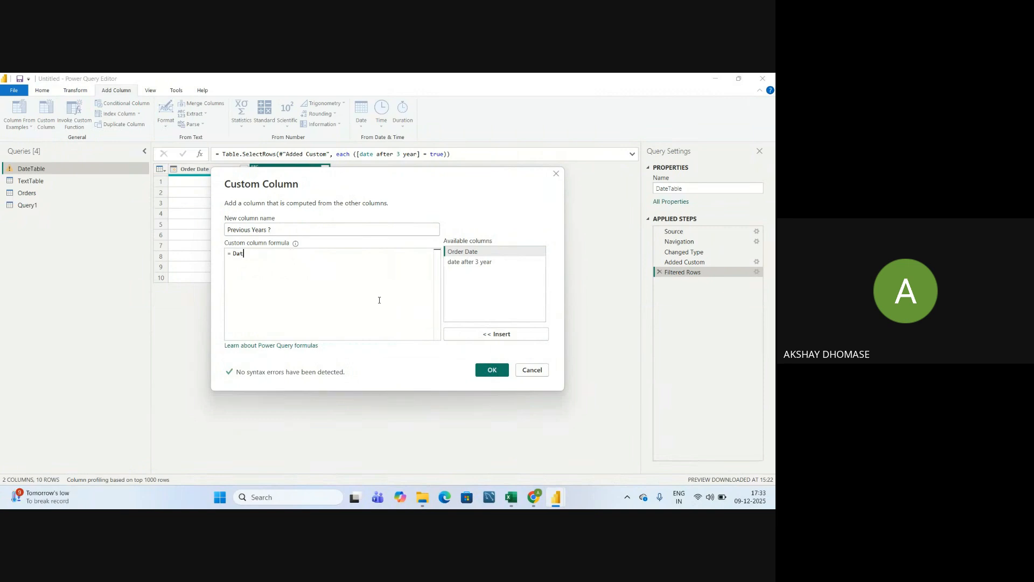
# Enter the formula Date.IsInPreviousYear([Order Date]) and create the Previous Years ? column
pyautogui.write('eisin')
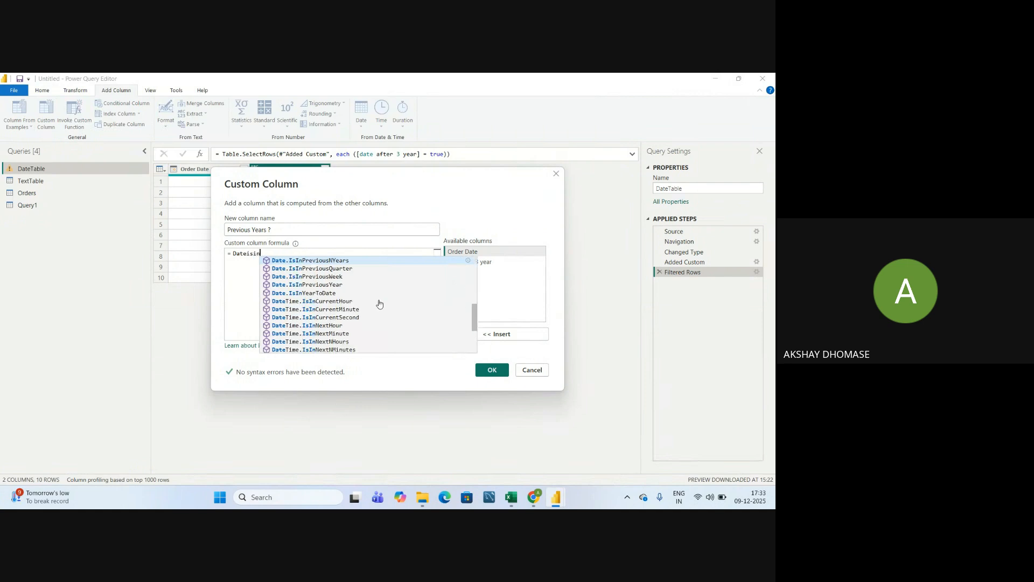
pyautogui.write('p')
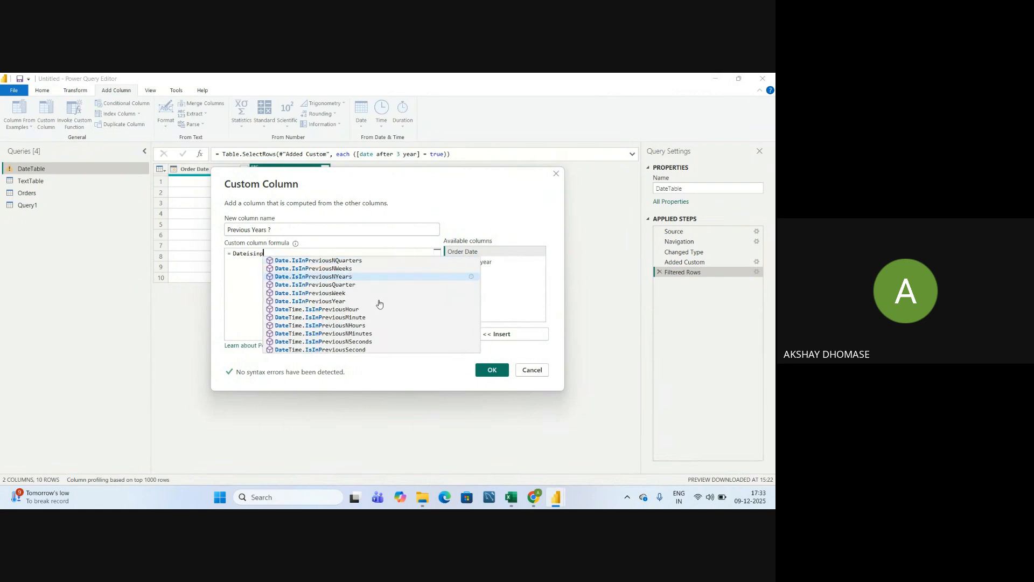
pyautogui.press('Down')
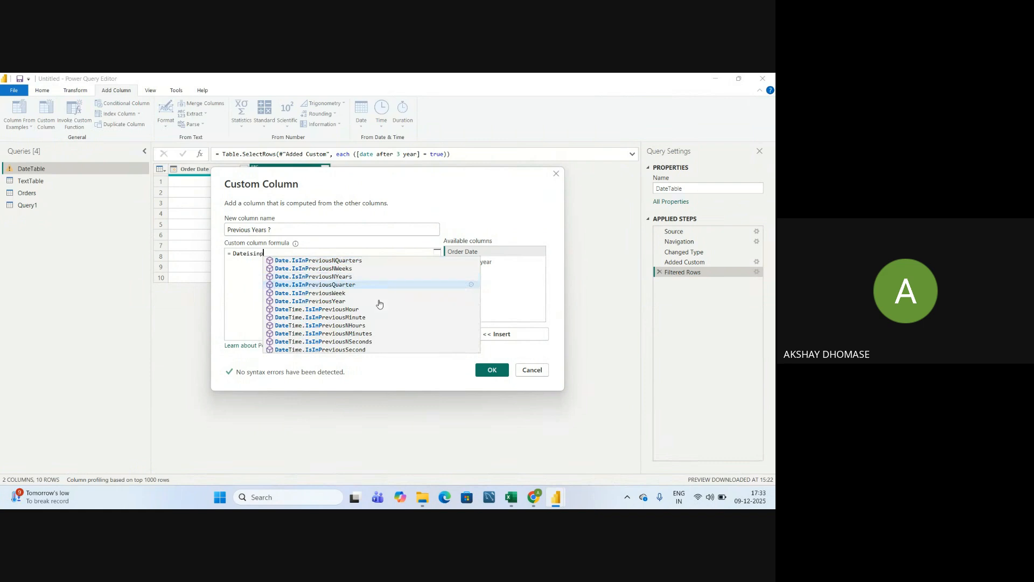
pyautogui.press('Down')
pyautogui.press('Down')
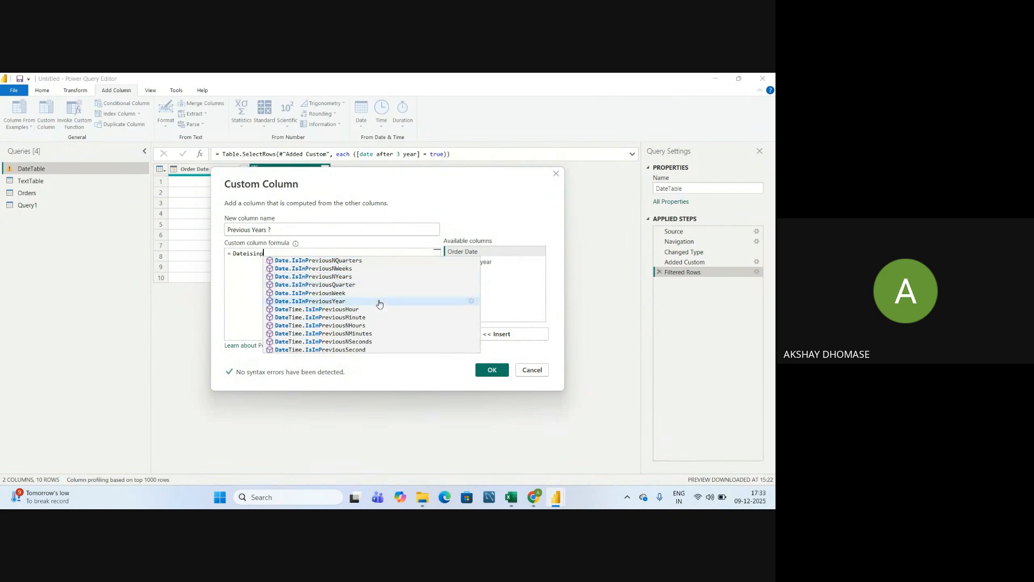
pyautogui.press('Tab')
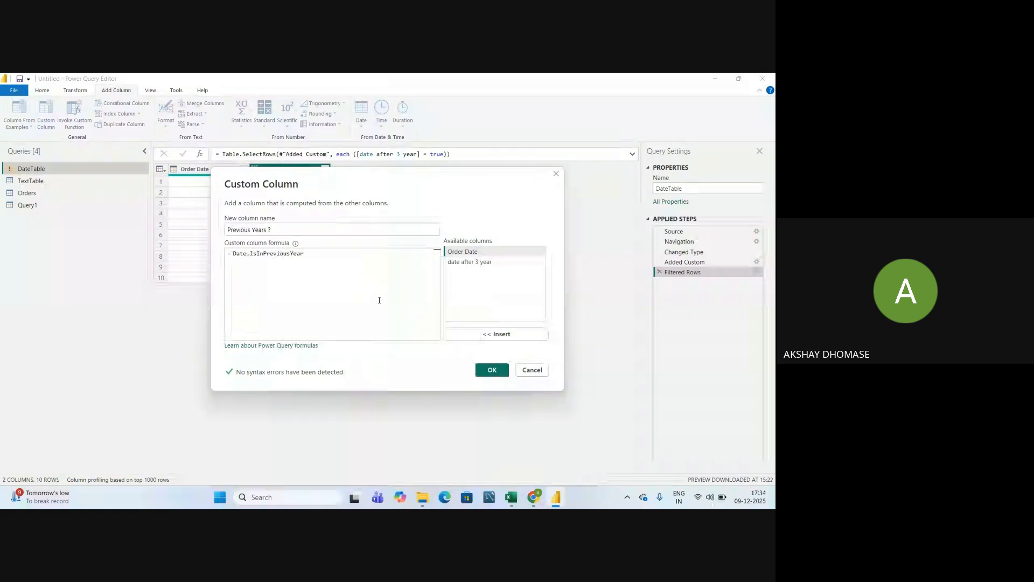
pyautogui.write('(')
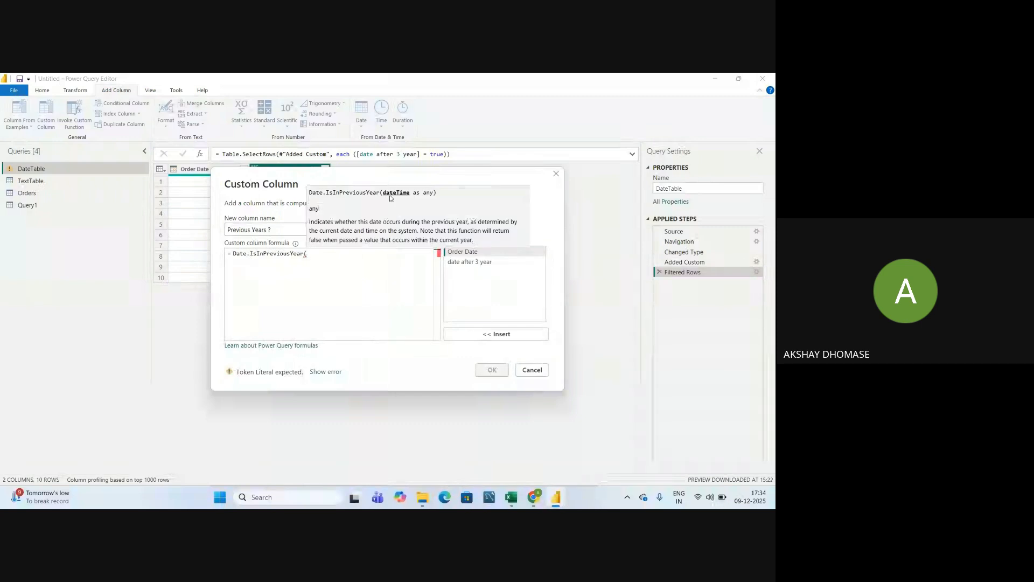
pyautogui.doubleClick(469, 256)
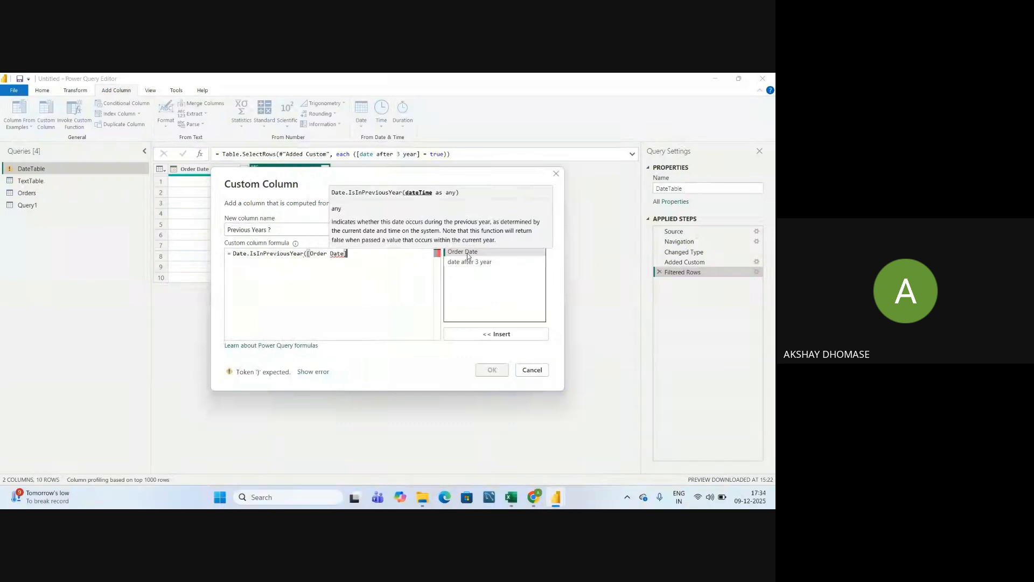
pyautogui.write(')')
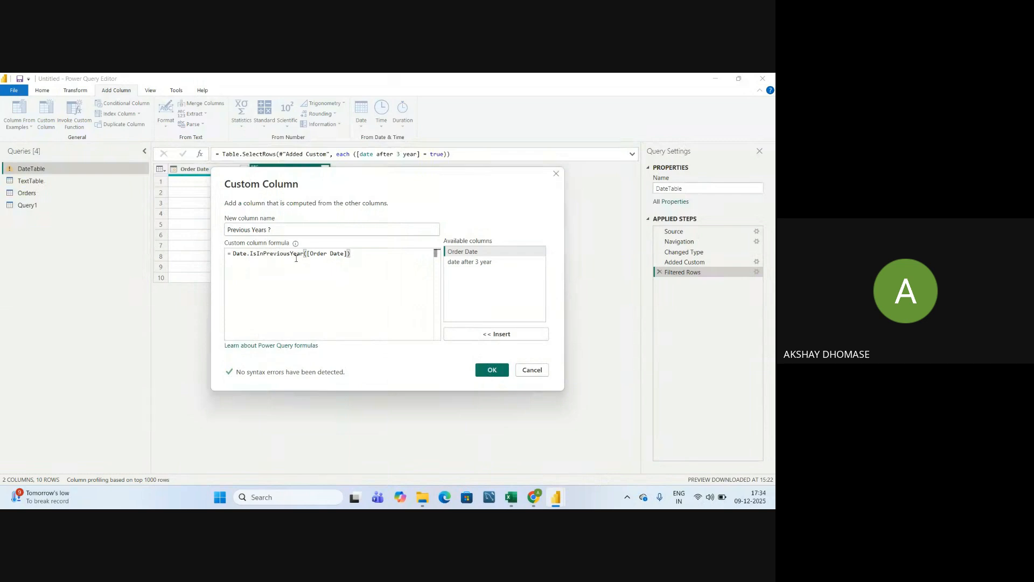
pyautogui.click(491, 370)
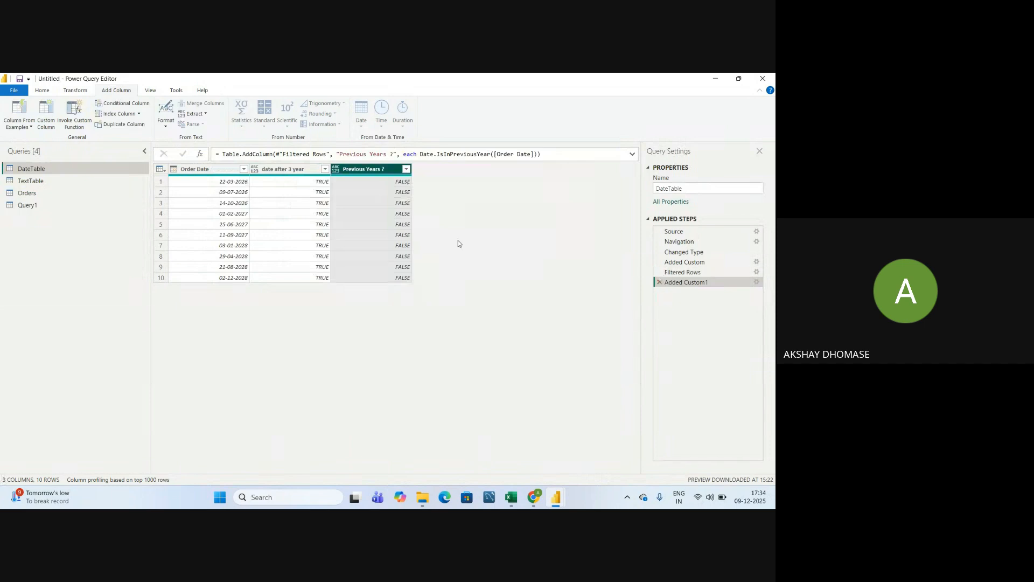
# Delete the applied steps for the Previous Years ? column and the filtered rows from DateTable
pyautogui.click(659, 283)
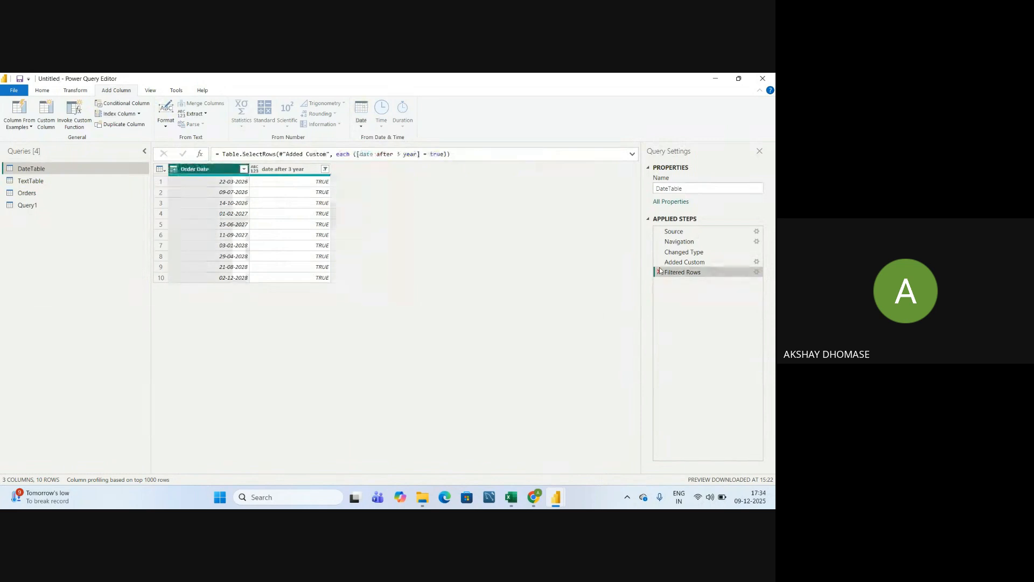
pyautogui.click(659, 272)
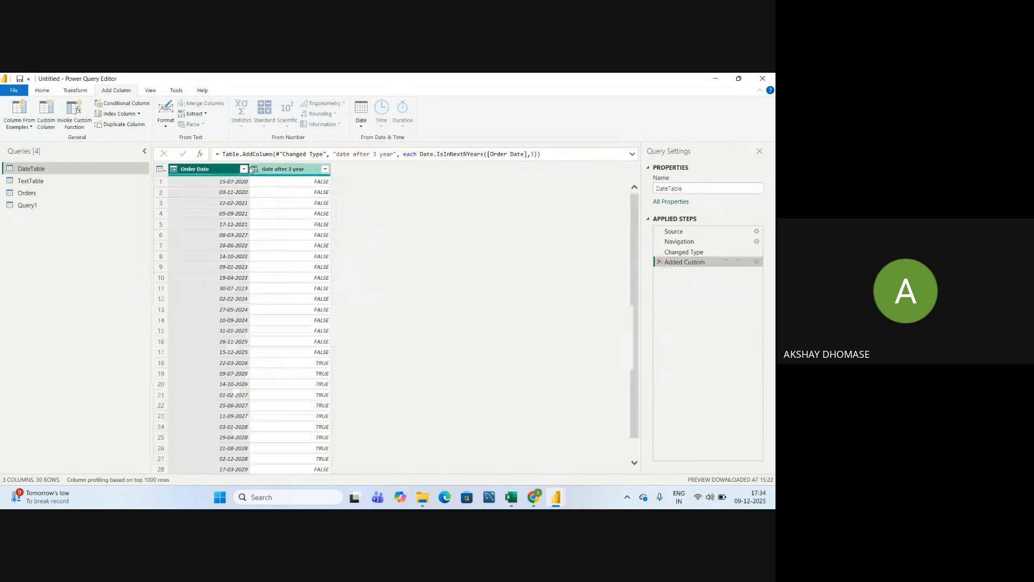
# Start a new custom column in the DateTable query and name it Previous Years ?
pyautogui.click(48, 125)
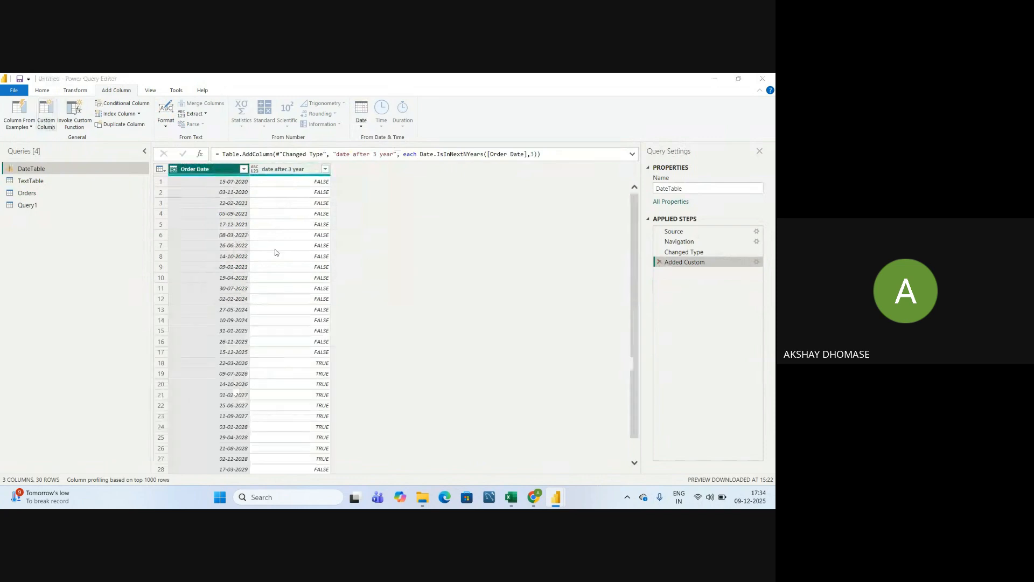
pyautogui.doubleClick(257, 233)
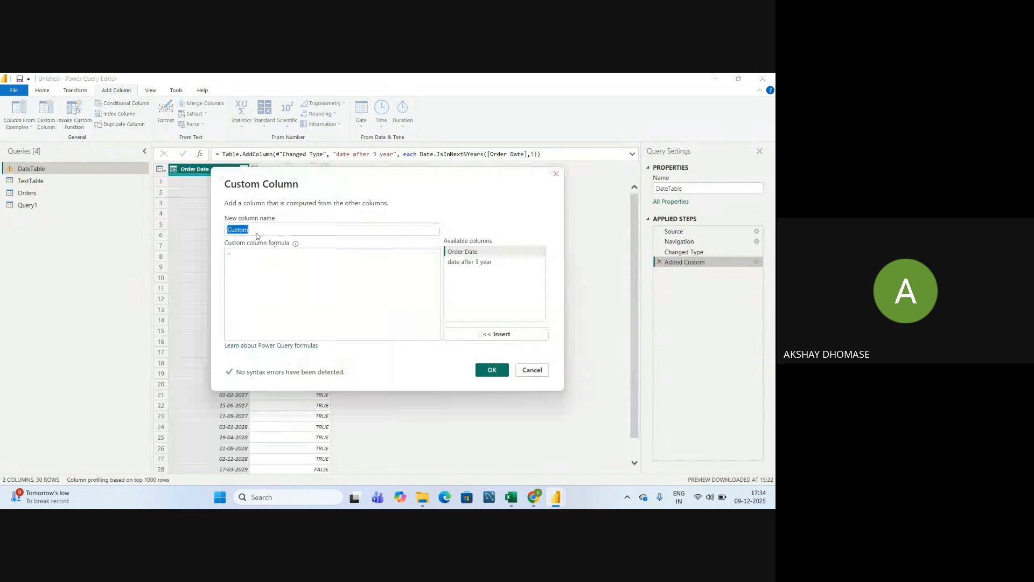
pyautogui.press('BackSpace')
pyautogui.write('Previ')
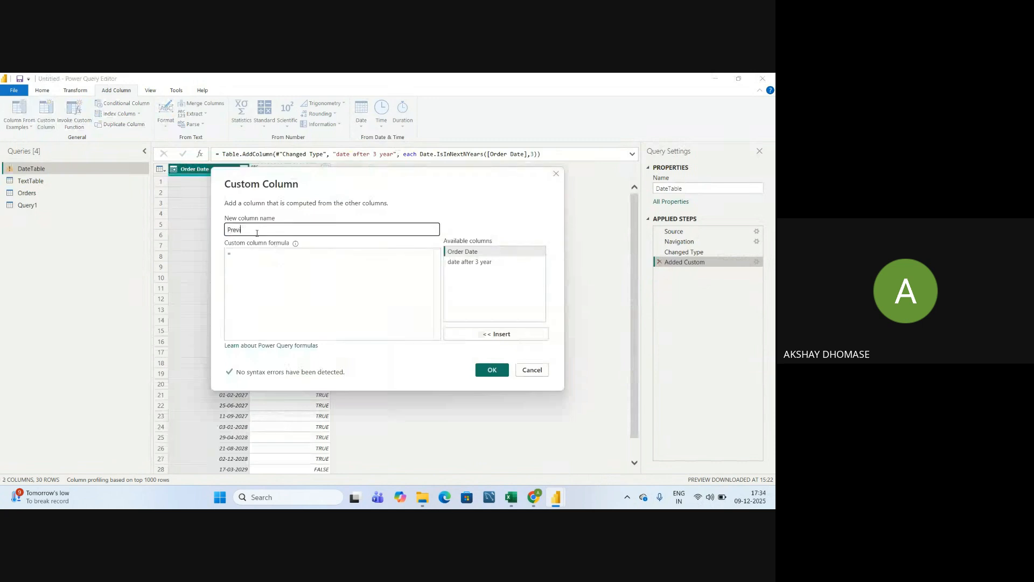
pyautogui.write('ous Years ?')
# Set the custom column formula to Date.IsInPreviousYear([Order Date]) and create the column
pyautogui.click(245, 256)
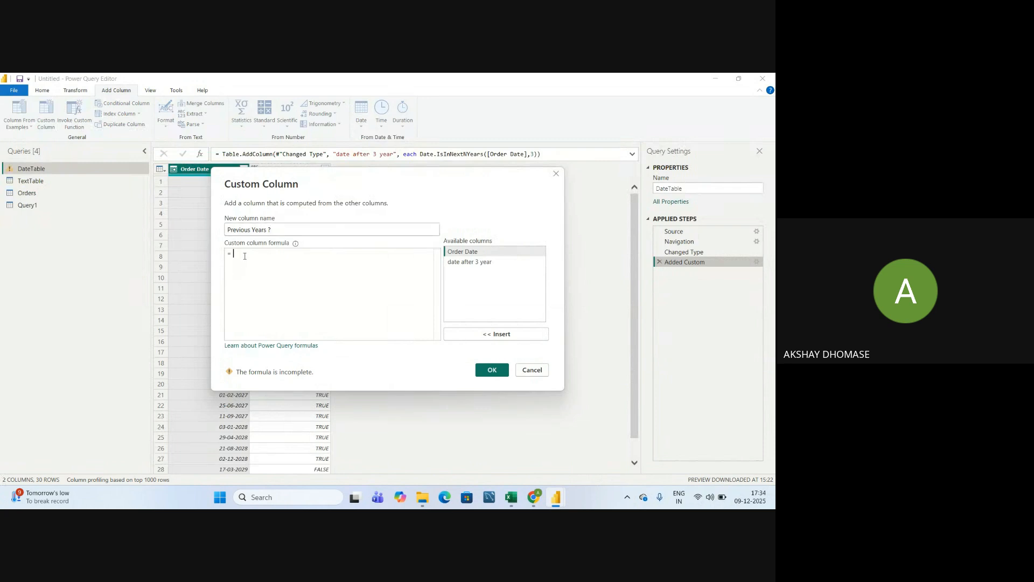
pyautogui.write('date')
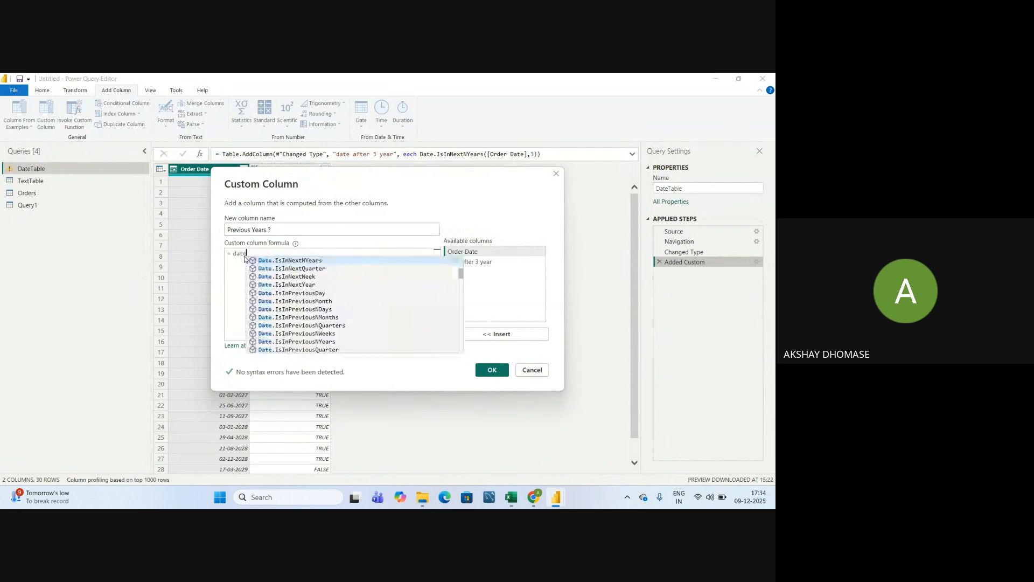
pyautogui.write('isinp')
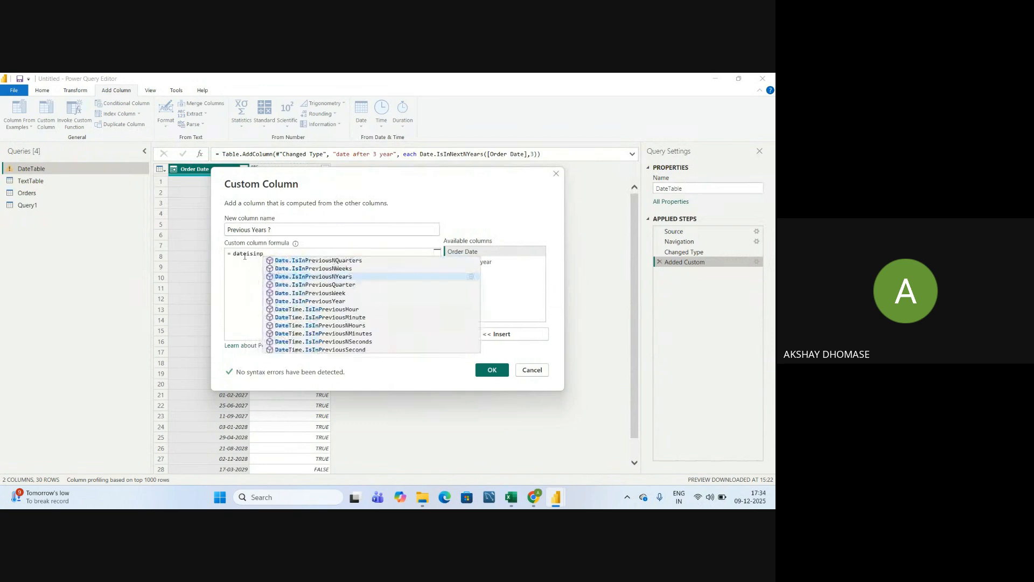
pyautogui.press('Down')
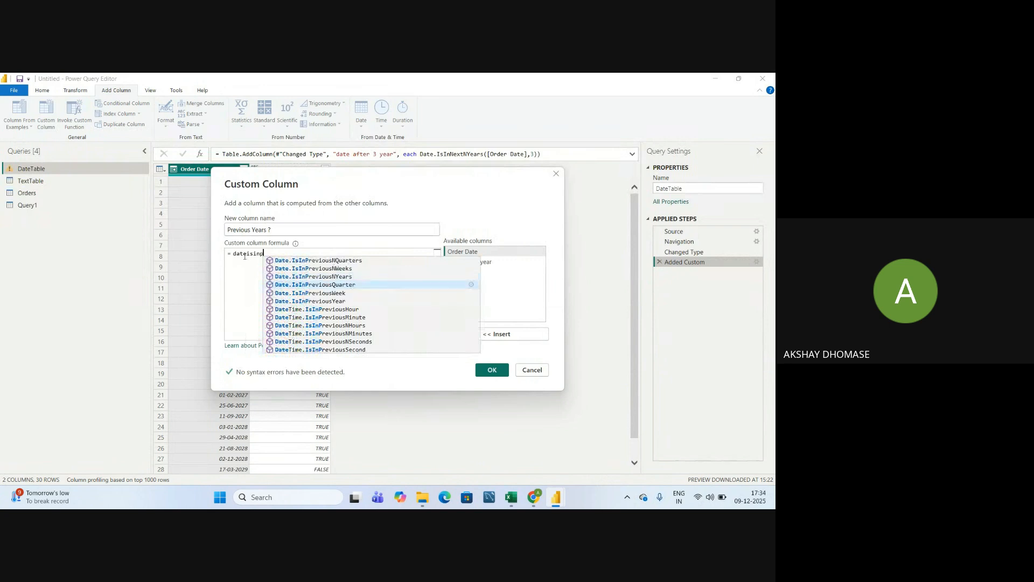
pyautogui.press('Down')
pyautogui.press('Down')
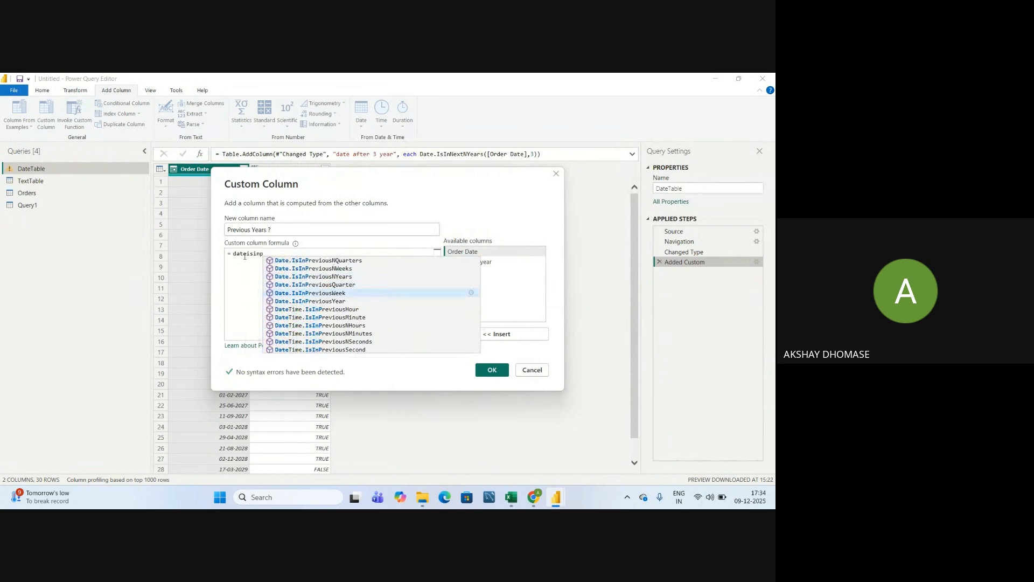
pyautogui.press('Return')
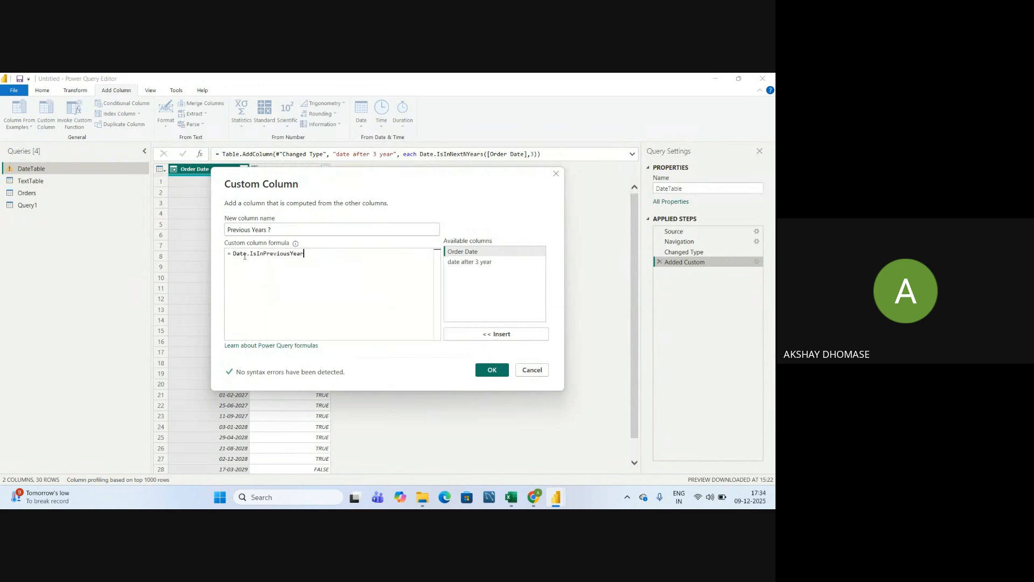
pyautogui.write('(')
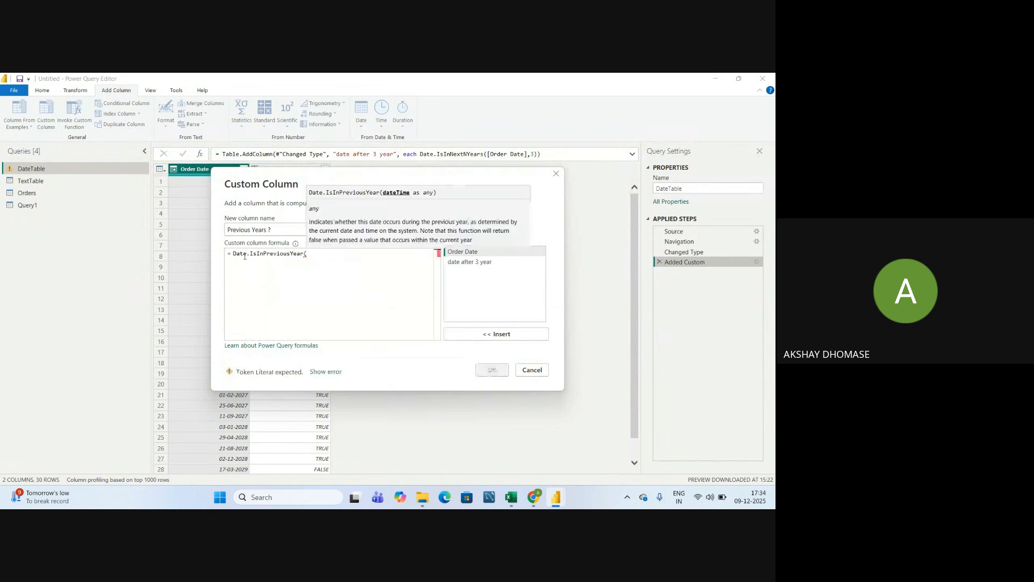
pyautogui.doubleClick(473, 252)
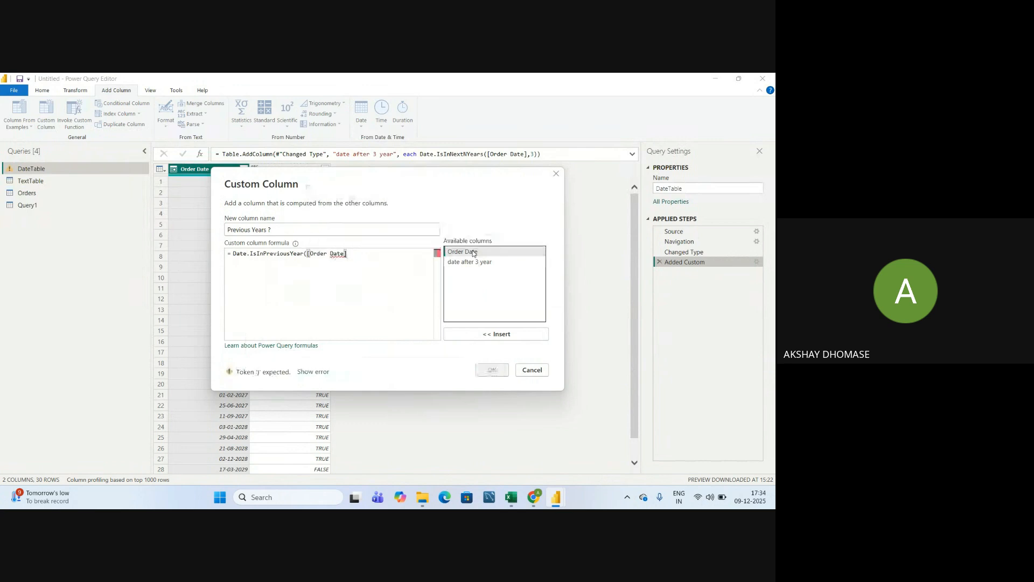
pyautogui.write(')')
pyautogui.click(499, 370)
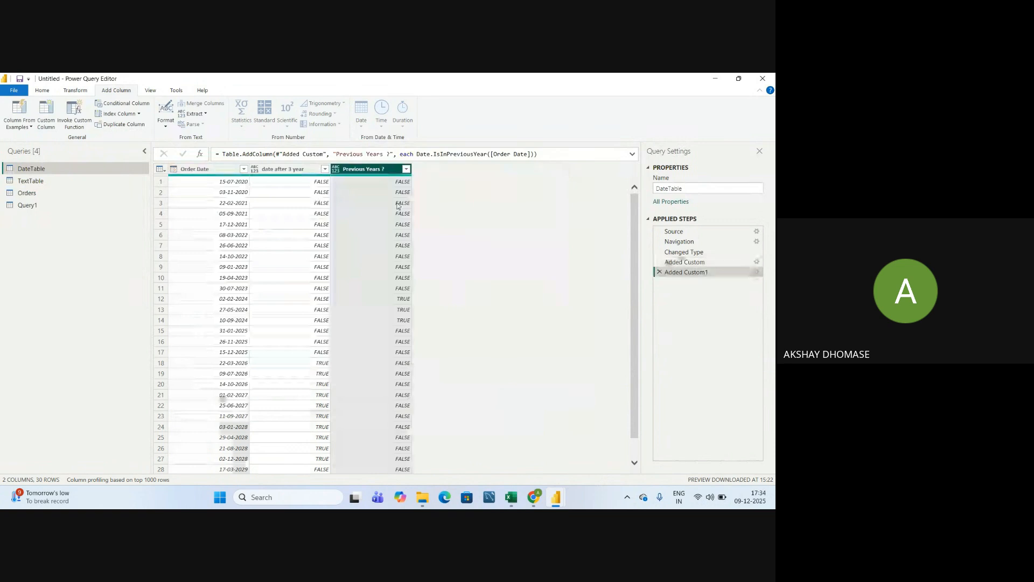
# Filter the Previous Years ? column to keep only the TRUE rows
pyautogui.click(407, 169)
pyautogui.click(277, 285)
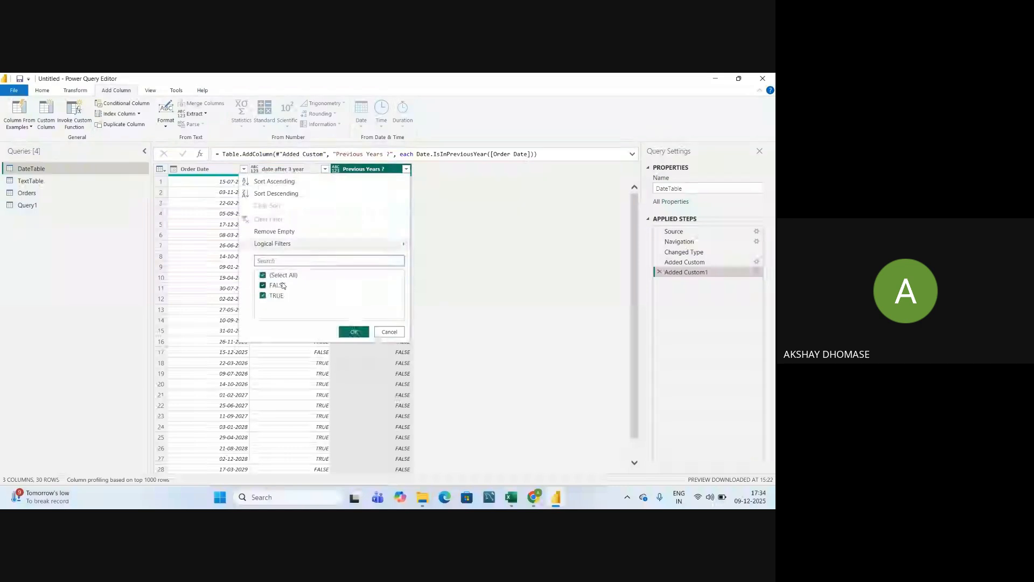
pyautogui.click(354, 332)
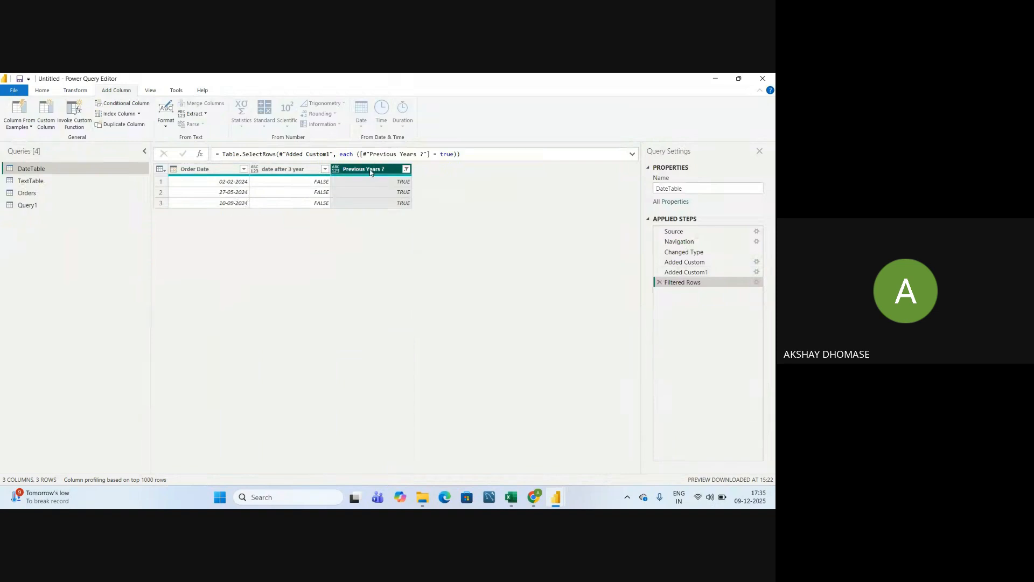
# Switch to Excel, highlight the PreviousYear cell under Years with the fill colour, move to CurrentYear, and return to Power Query Editor
pyautogui.hotkey('alt', 'Tab')
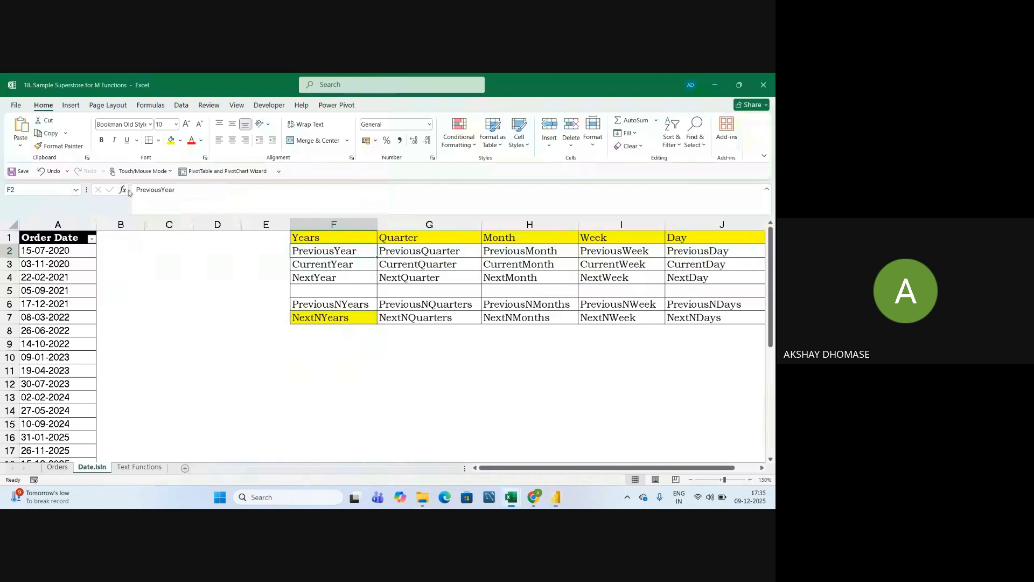
pyautogui.click(178, 141)
pyautogui.press('Down')
pyautogui.hotkey('alt', 'Tab')
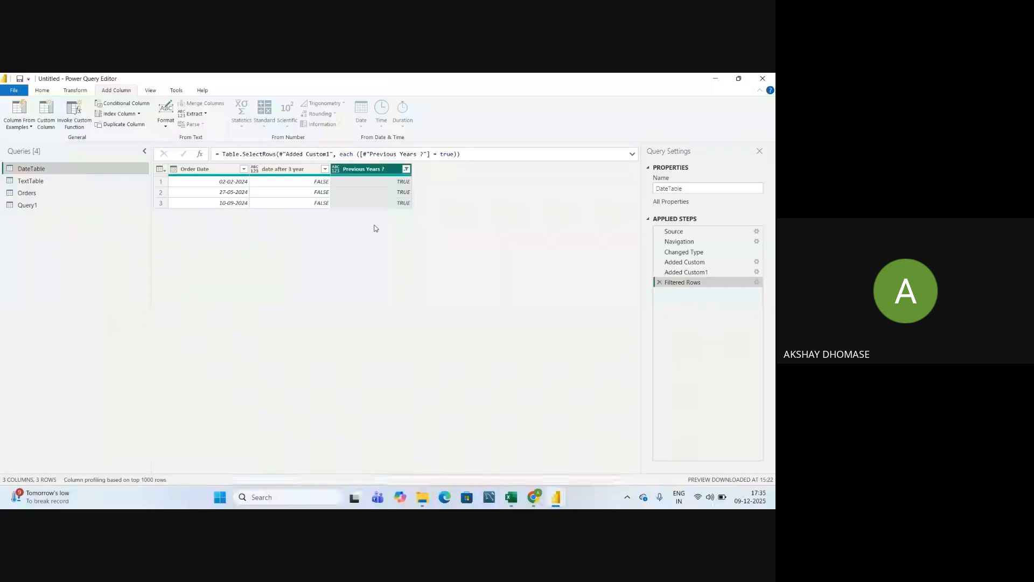
# Clear the filter on the Previous Years ? column
pyautogui.click(407, 169)
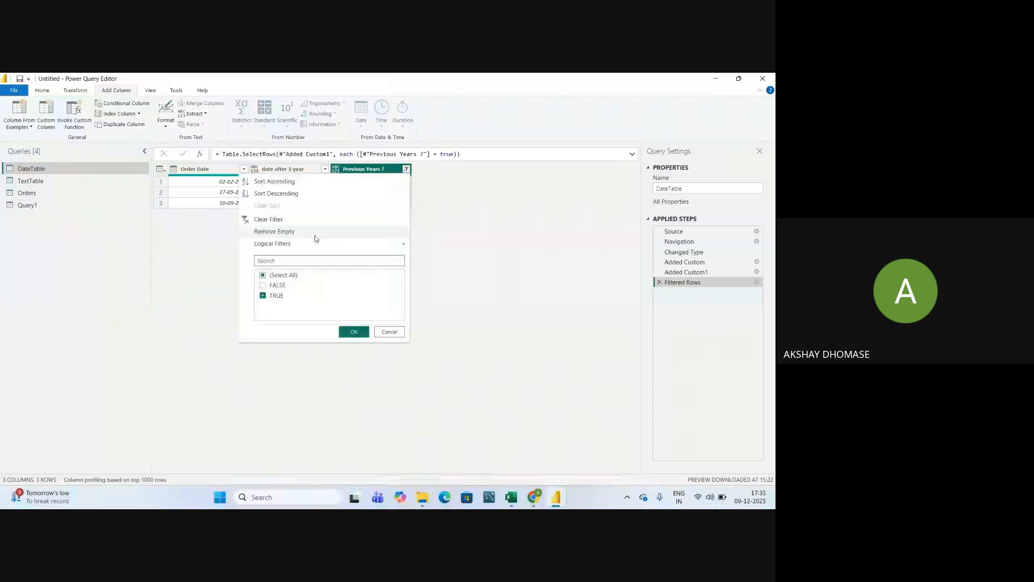
pyautogui.click(276, 220)
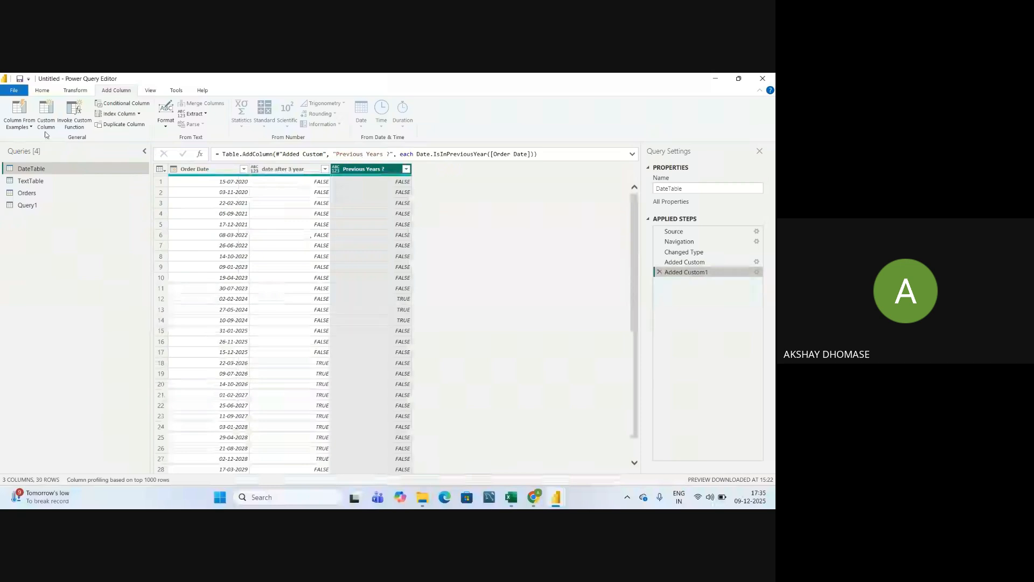
# Start another custom column in the DateTable query and name it Current Years ?
pyautogui.click(45, 126)
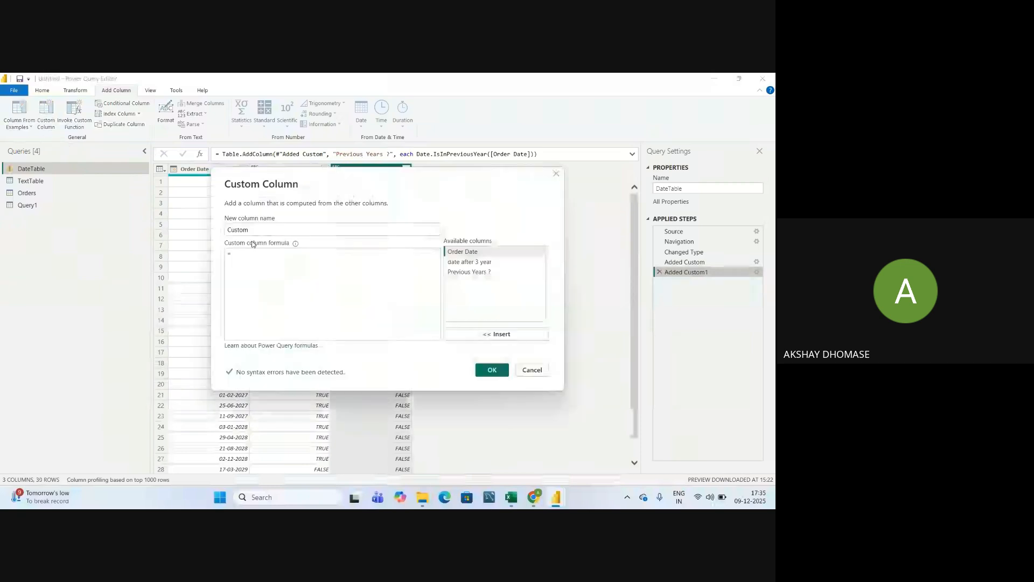
pyautogui.click(253, 228)
pyautogui.write('Cu')
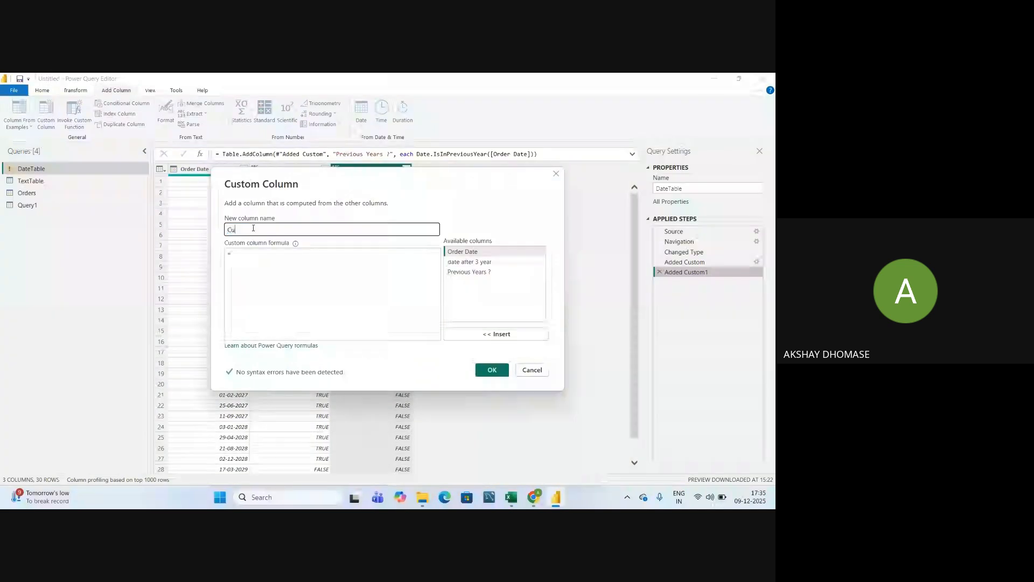
pyautogui.write('rrent Years ?')
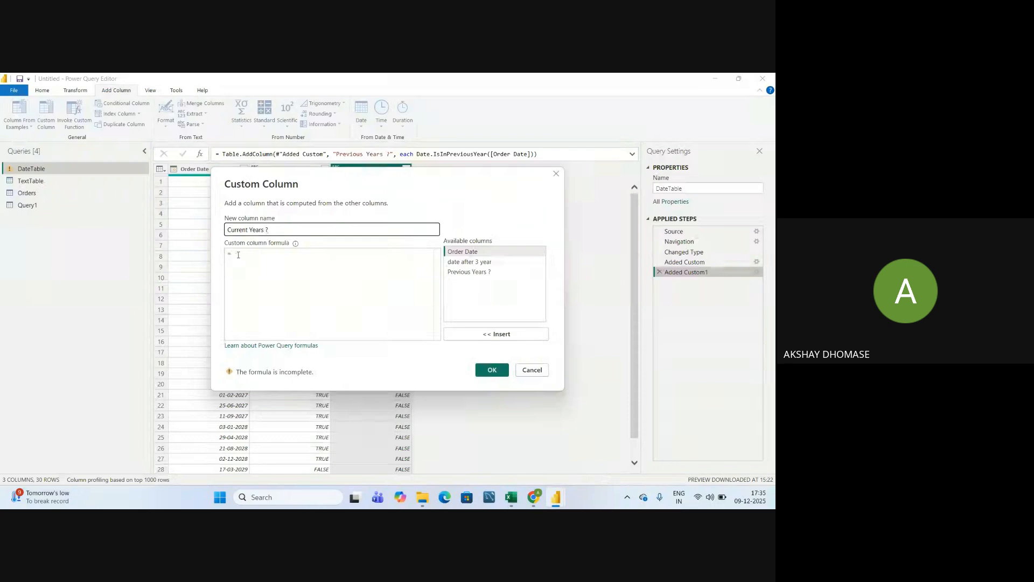
# Set the new column's formula to Date.IsInCurrentYear([Order Date]) and create the Current Years ? column
pyautogui.click(241, 254)
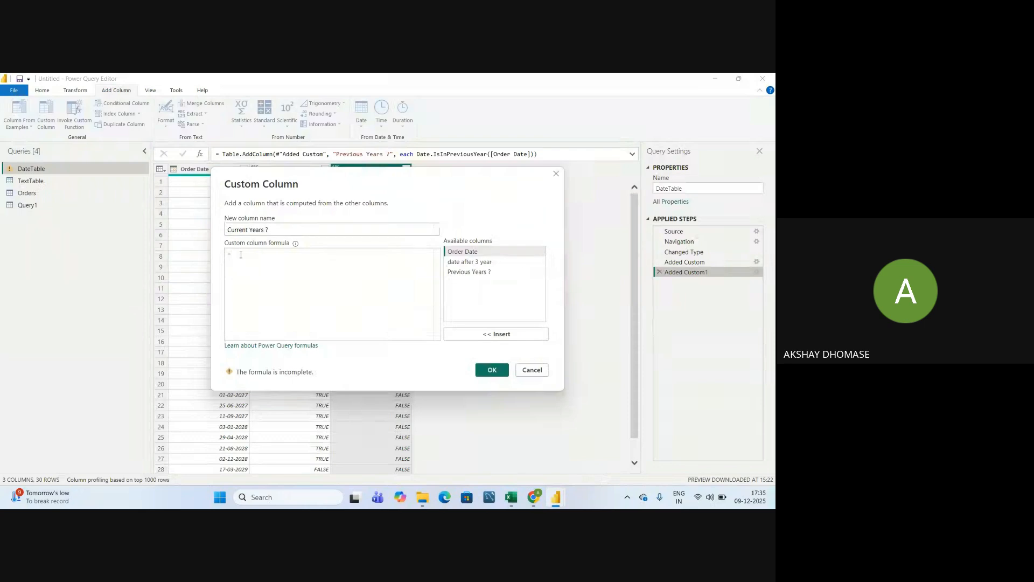
pyautogui.write('dat')
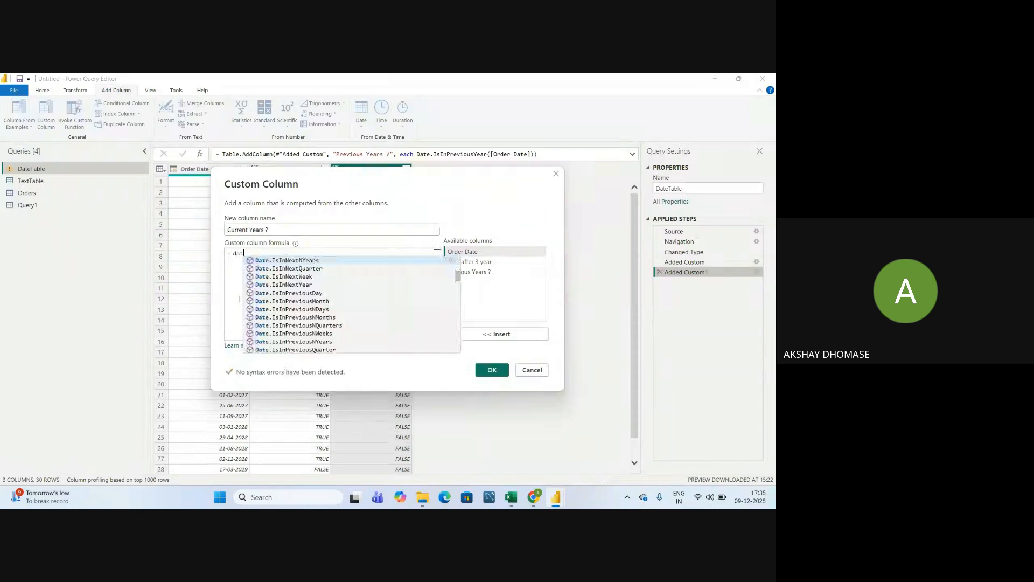
pyautogui.write('eisin')
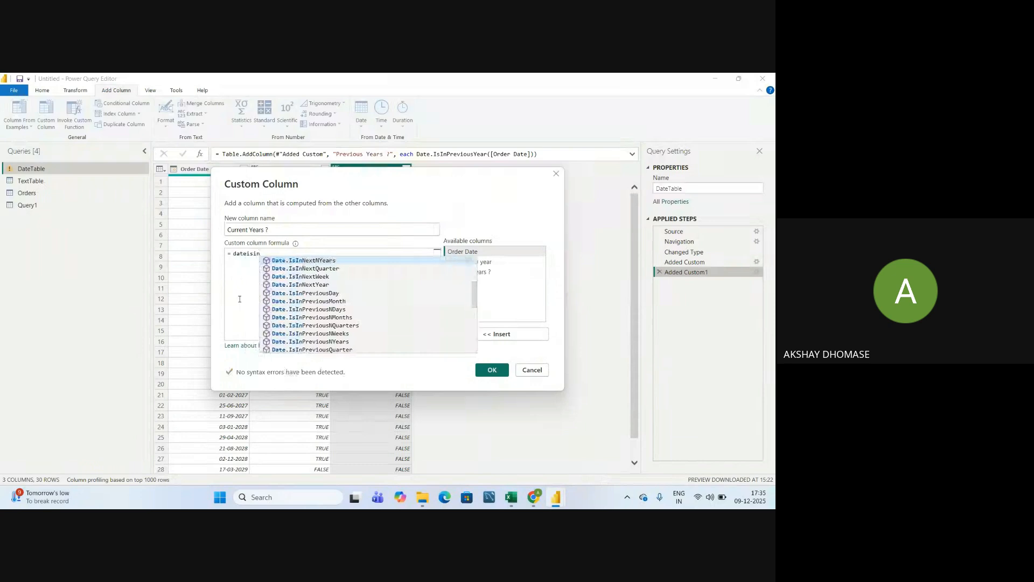
pyautogui.write('c')
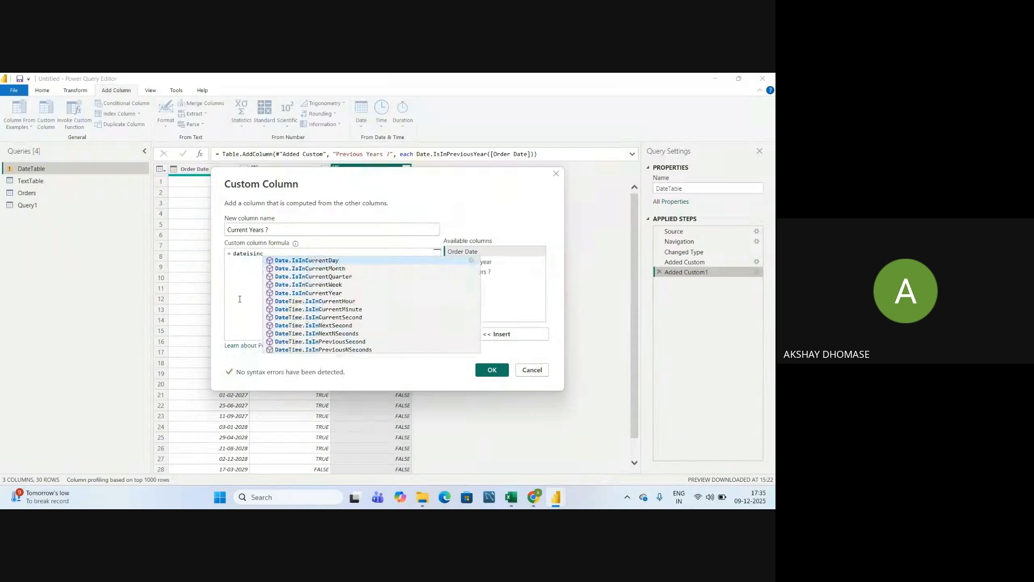
pyautogui.press('Down')
pyautogui.press('Down')
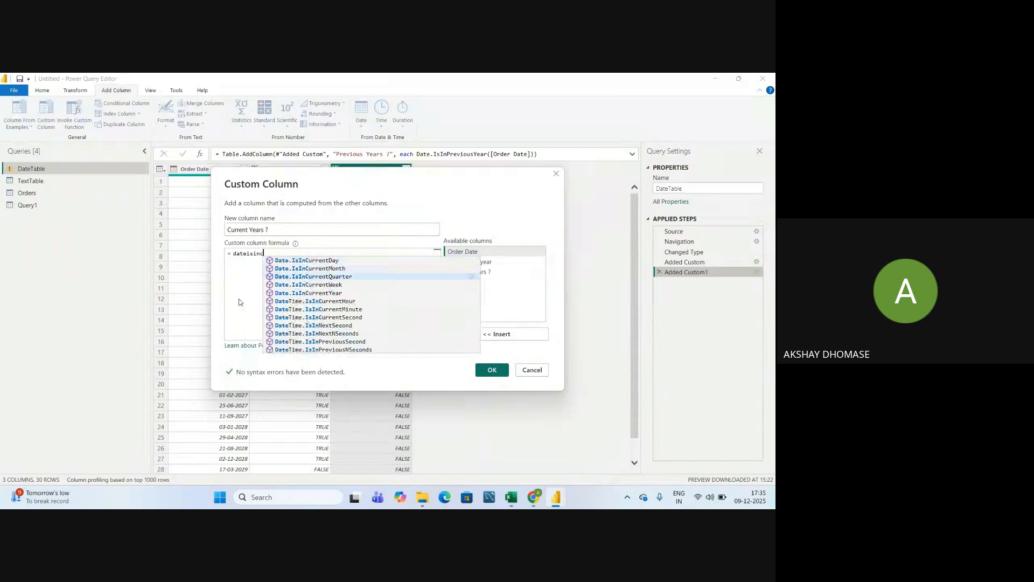
pyautogui.press('Down')
pyautogui.press('Down')
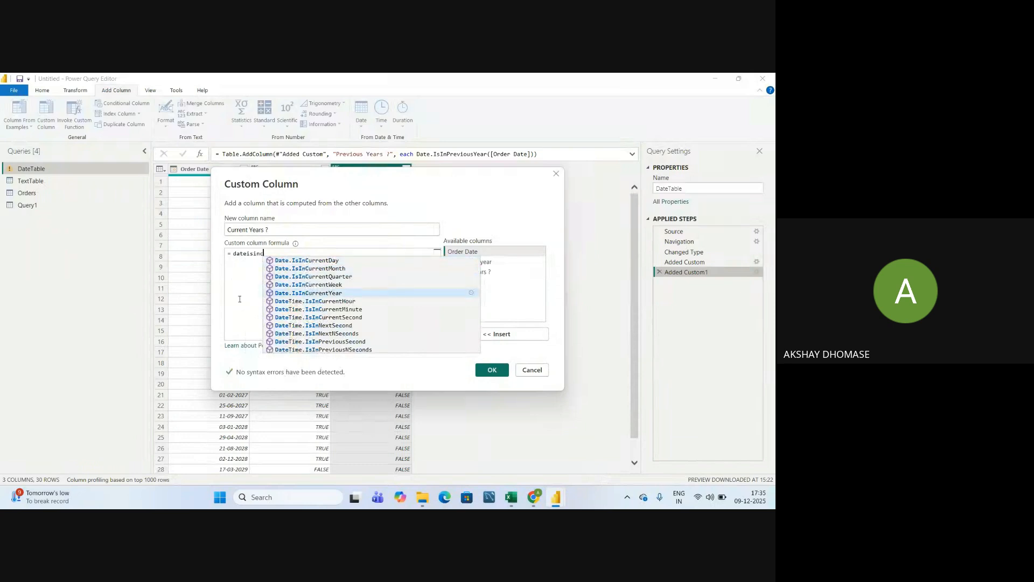
pyautogui.press('Tab')
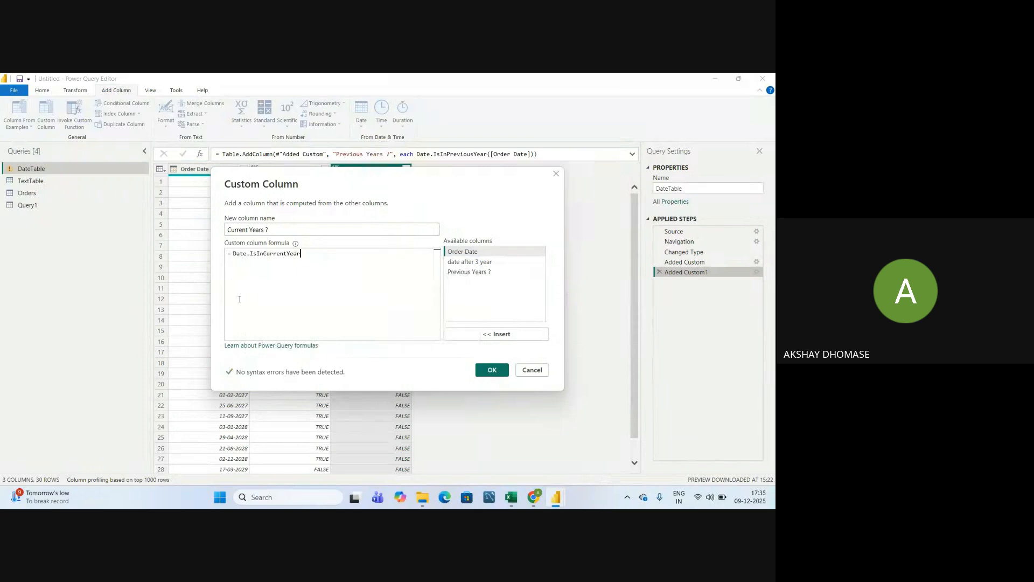
pyautogui.write('(')
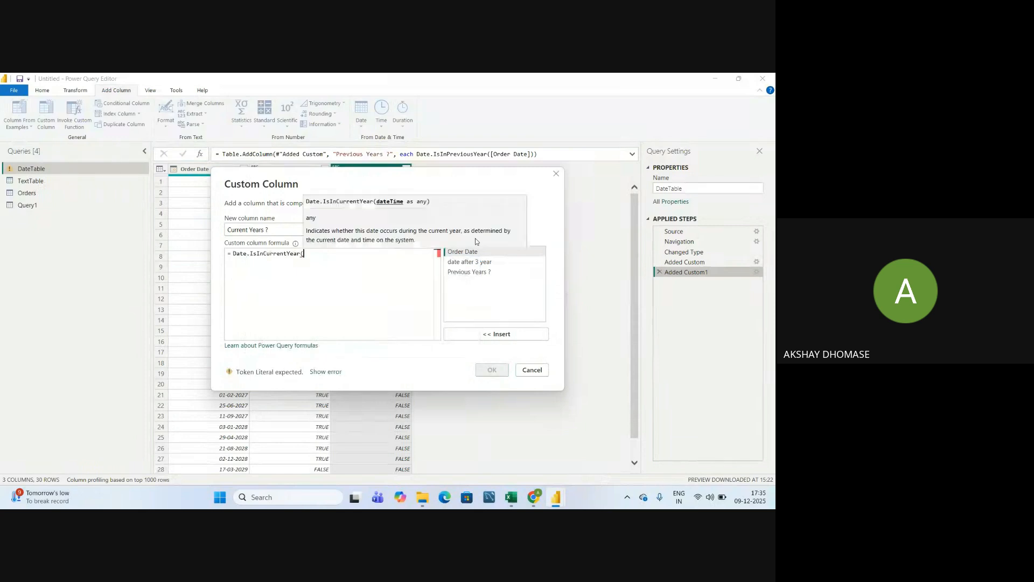
pyautogui.doubleClick(462, 254)
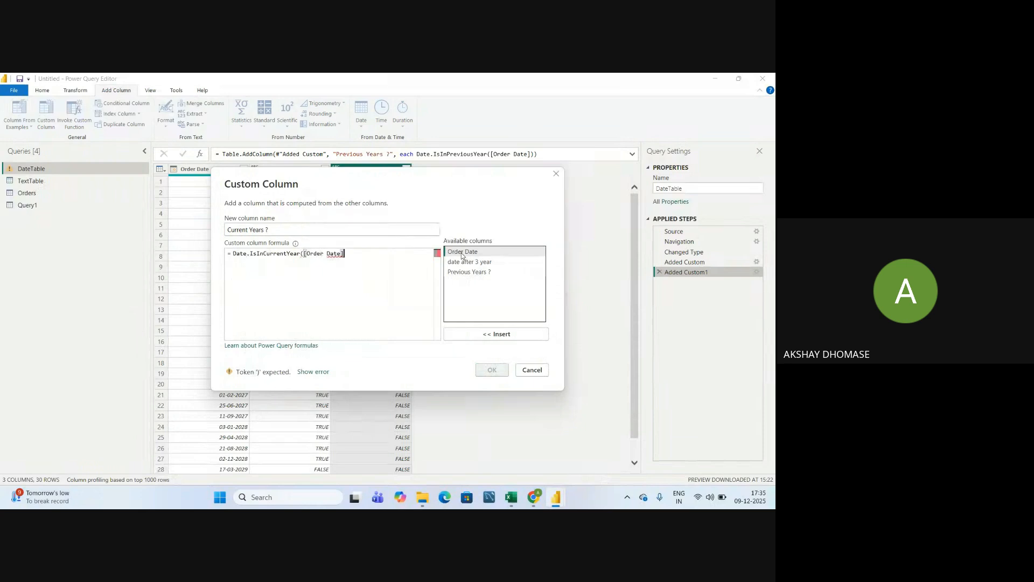
pyautogui.write(')')
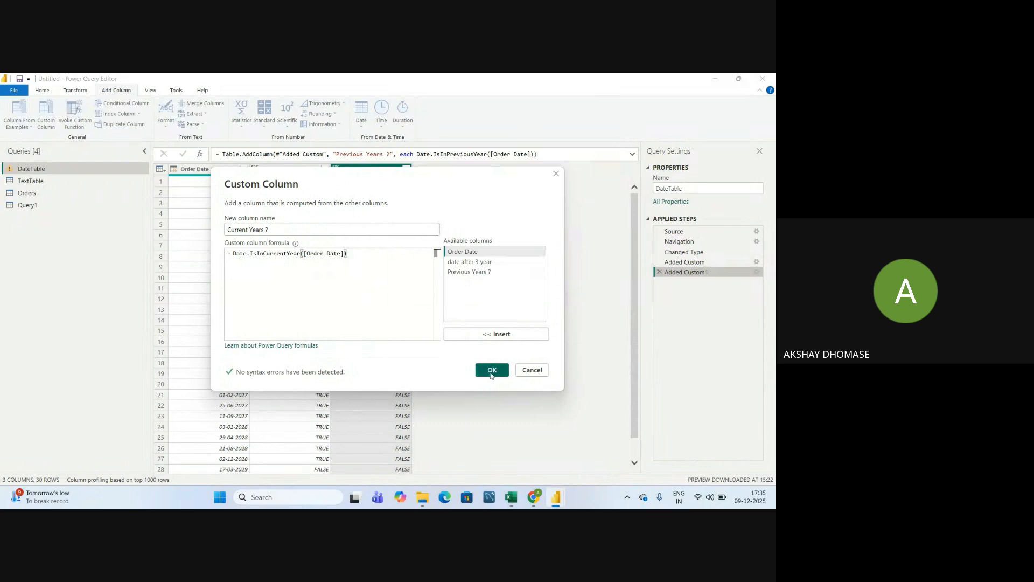
pyautogui.click(492, 370)
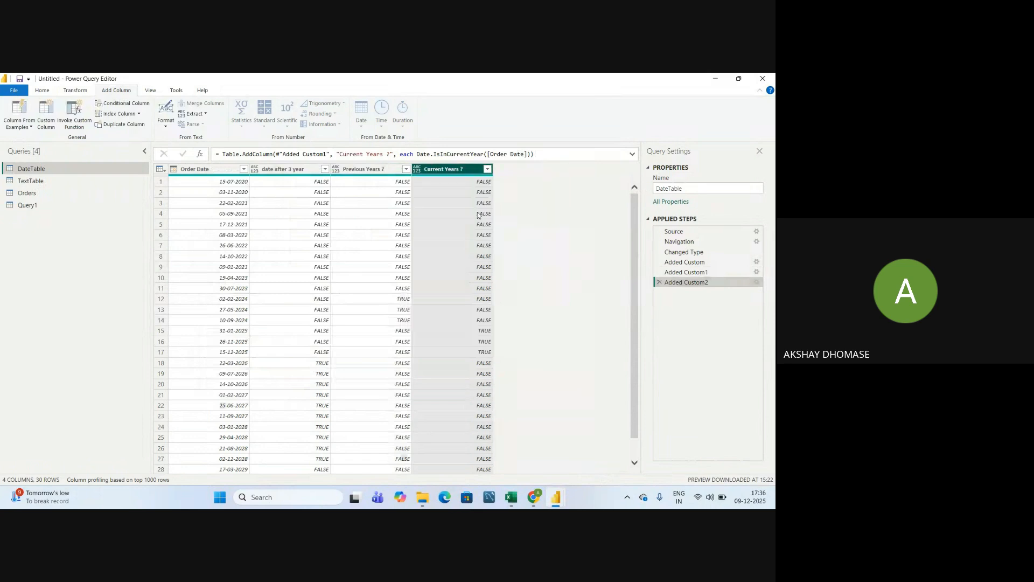
# Filter the Current Years ? column to keep only the TRUE rows
pyautogui.click(488, 169)
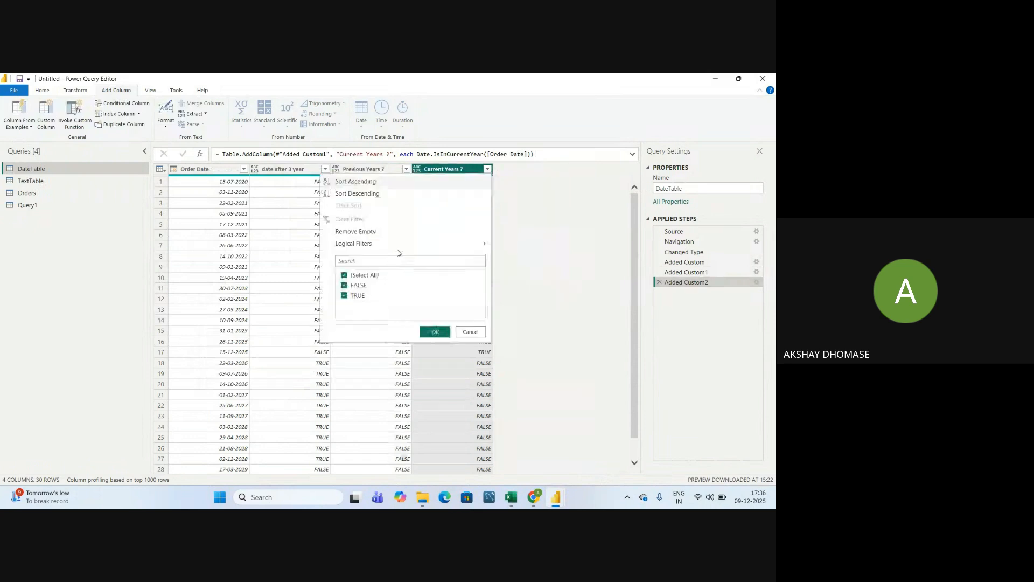
pyautogui.click(365, 276)
pyautogui.click(358, 296)
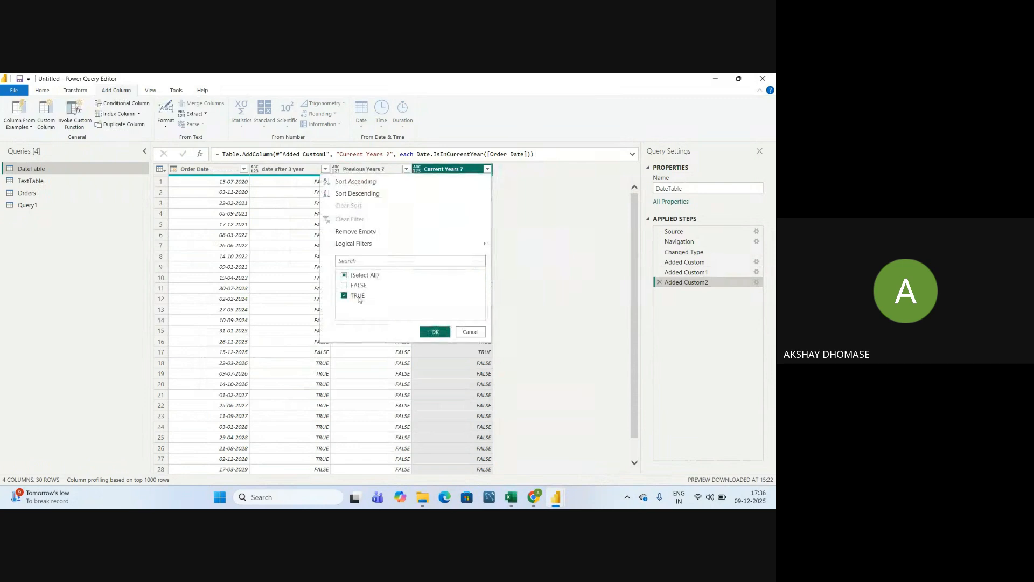
pyautogui.click(435, 332)
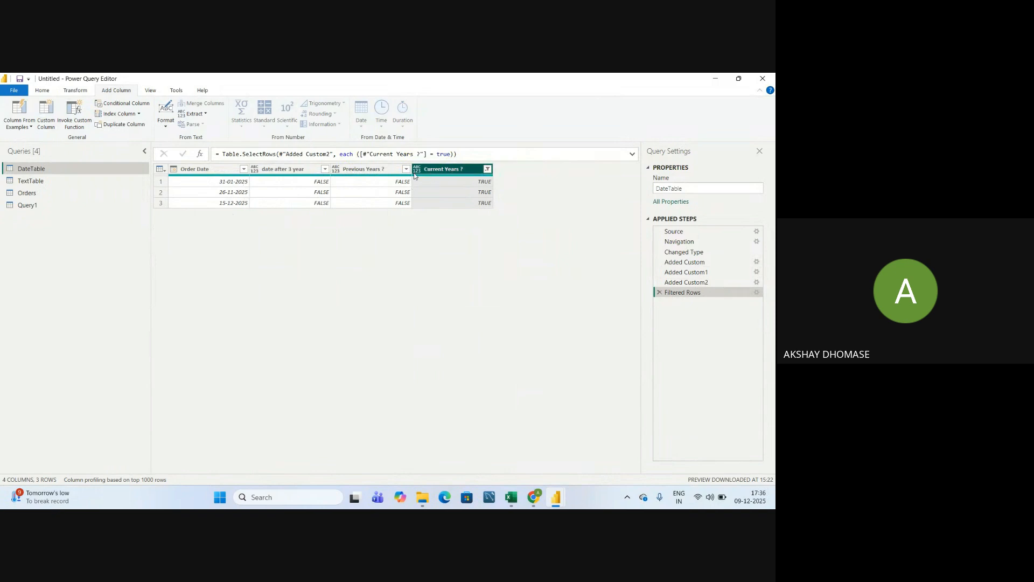
# Clear the Current Years ? filter, and switch to the Excel workbook to highlight the CurrentYear cell in yellow
pyautogui.click(487, 170)
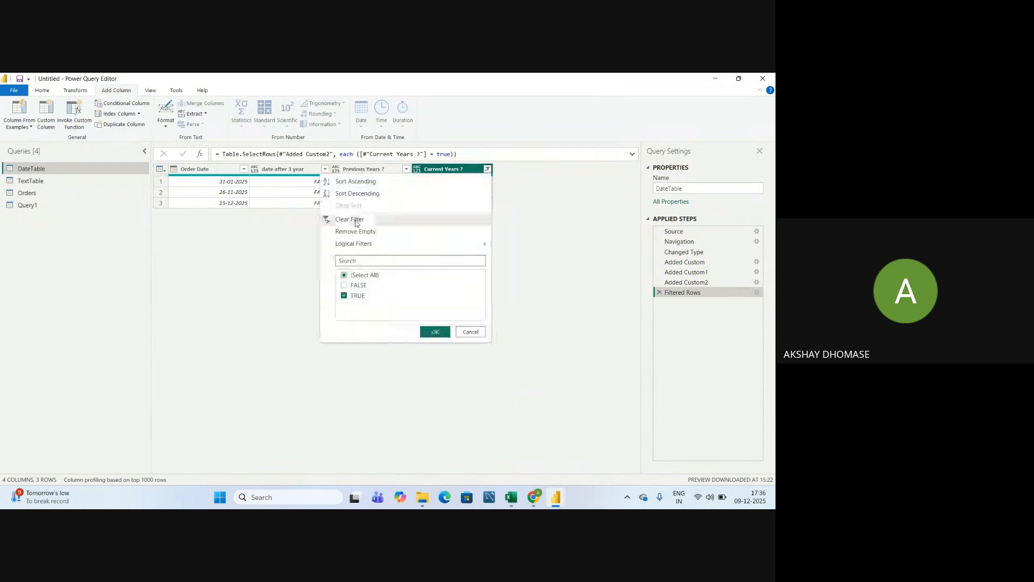
pyautogui.click(357, 219)
pyautogui.hotkey('alt', 'Tab')
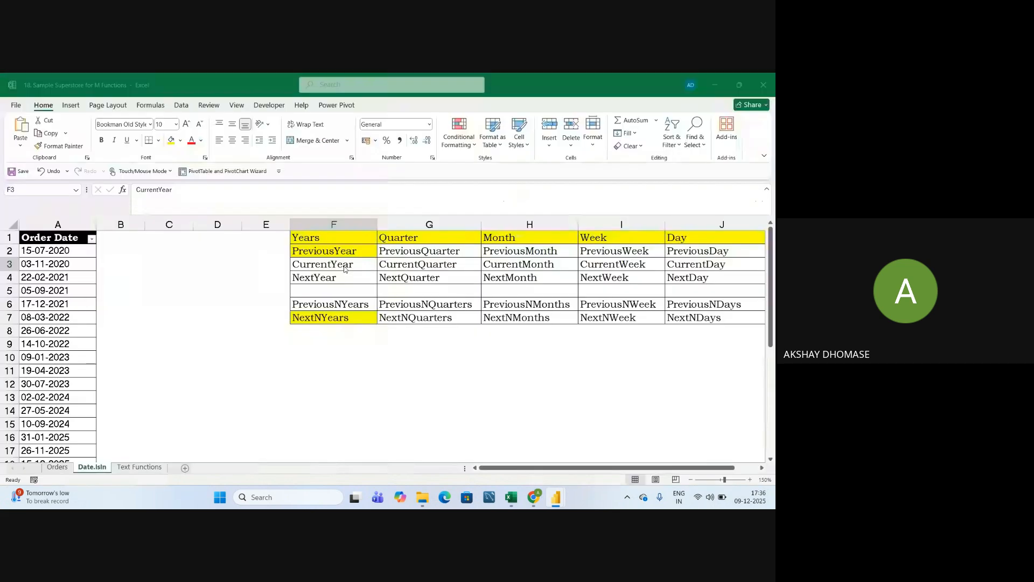
pyautogui.click(171, 140)
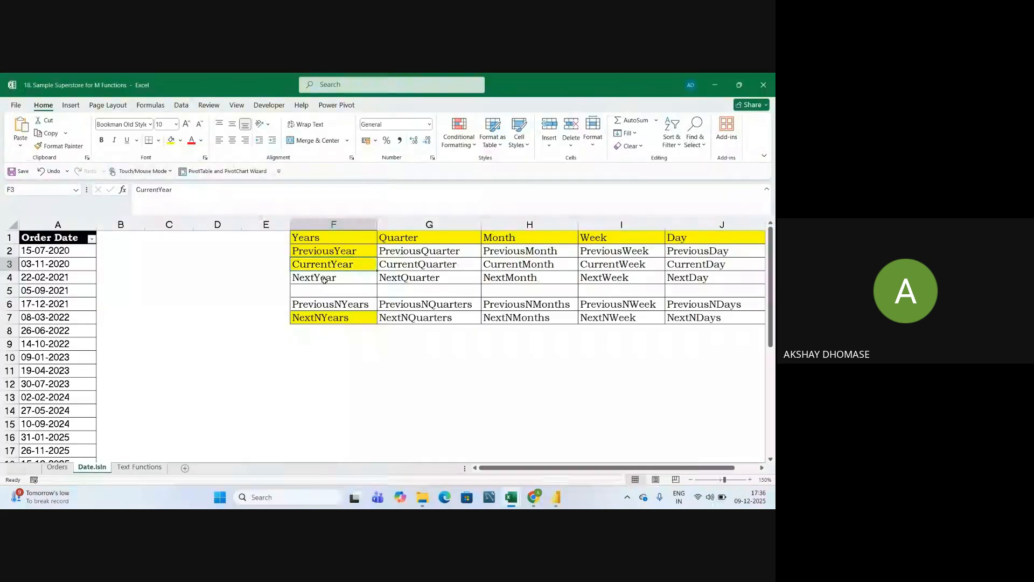
# Switch back to the Power Query Editor and start a custom column named Next Year in the DateTable query
pyautogui.hotkey('alt', 'Tab')
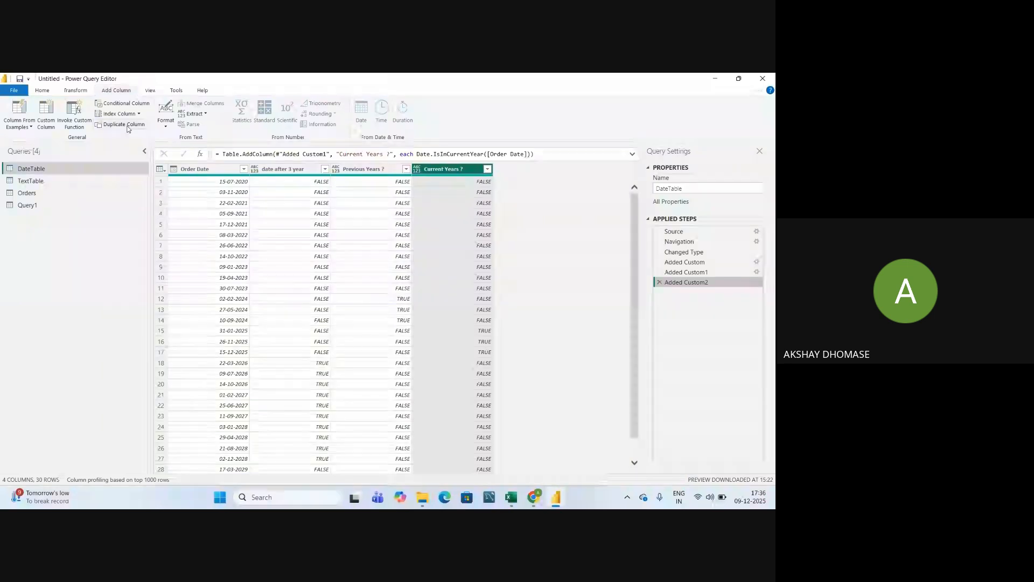
pyautogui.click(46, 114)
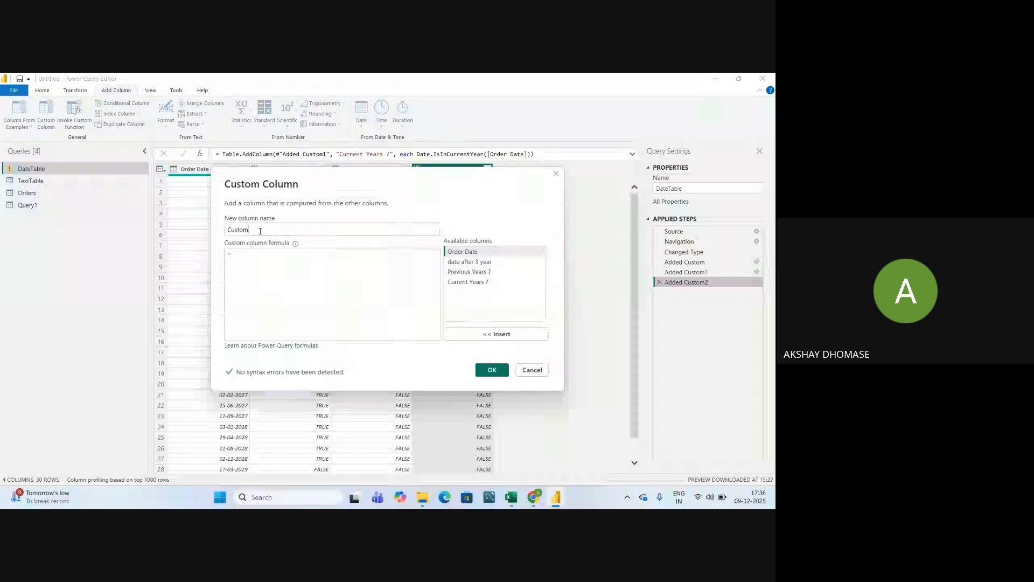
pyautogui.doubleClick(260, 230)
pyautogui.write('Next U')
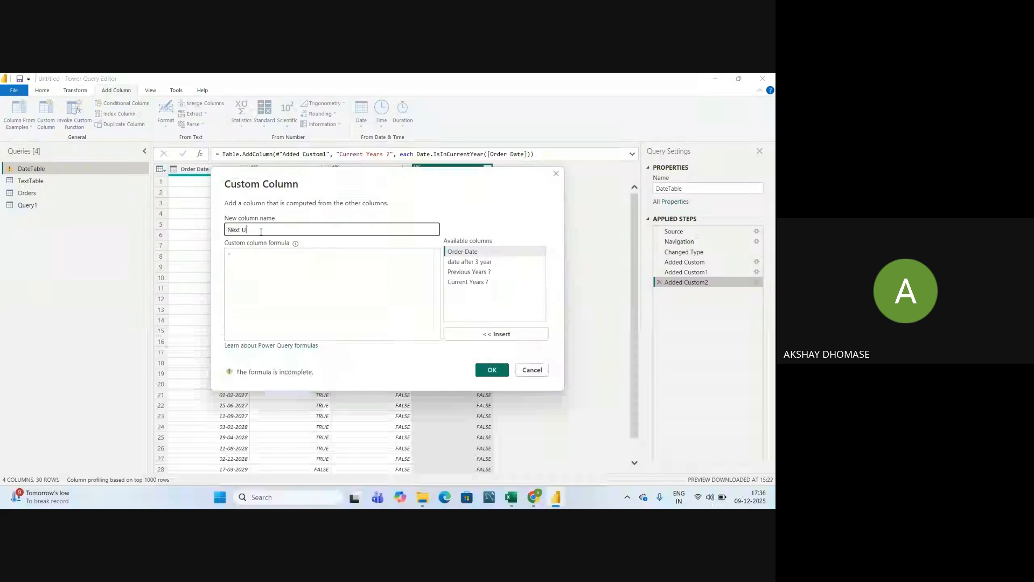
pyautogui.press('BackSpace')
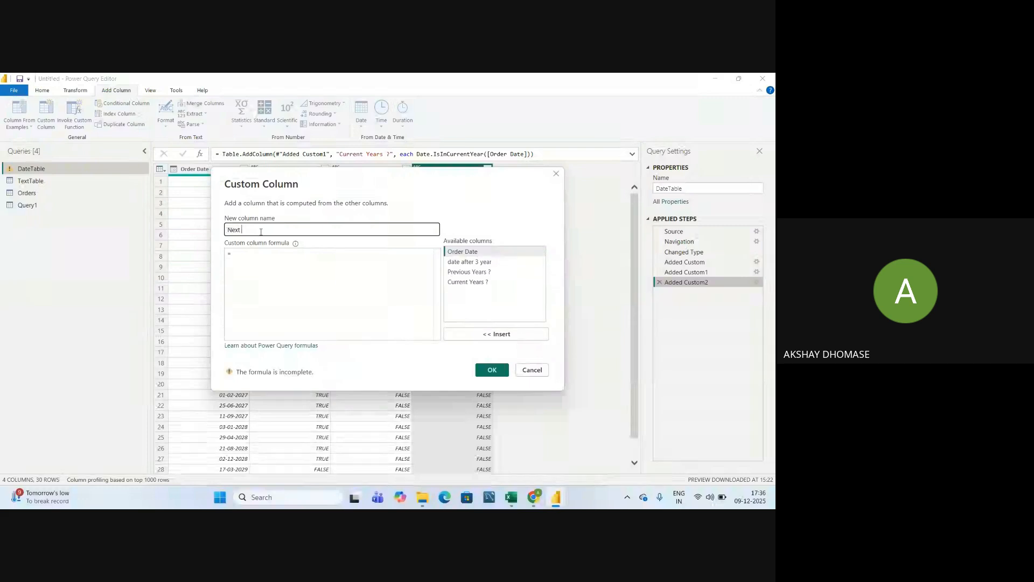
pyautogui.write('Year')
# Set the new column's formula to Date.IsInNextYear([Order Date]) and create the Next Year column
pyautogui.click(245, 258)
pyautogui.write('da')
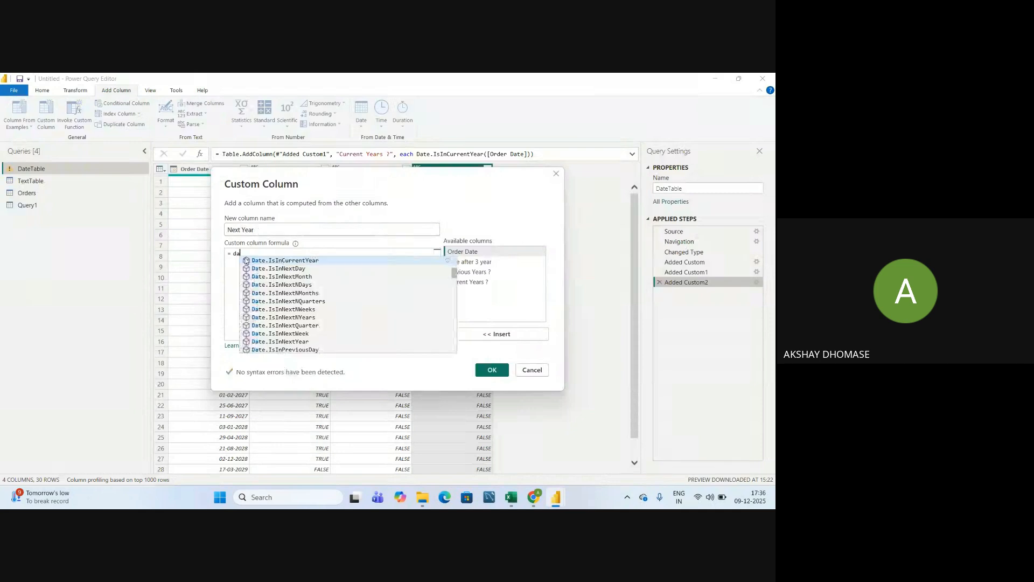
pyautogui.write('teis')
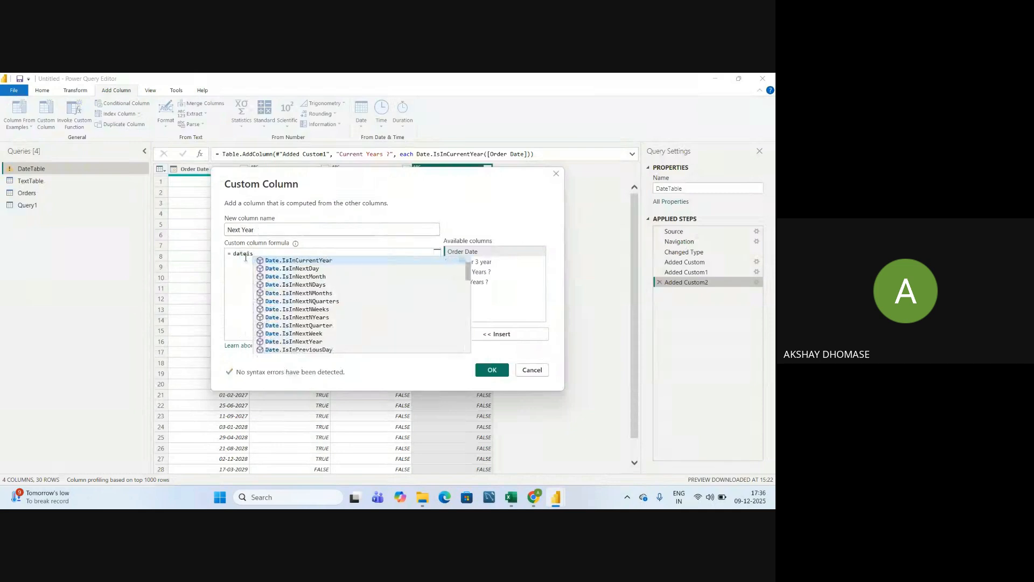
pyautogui.write('inn')
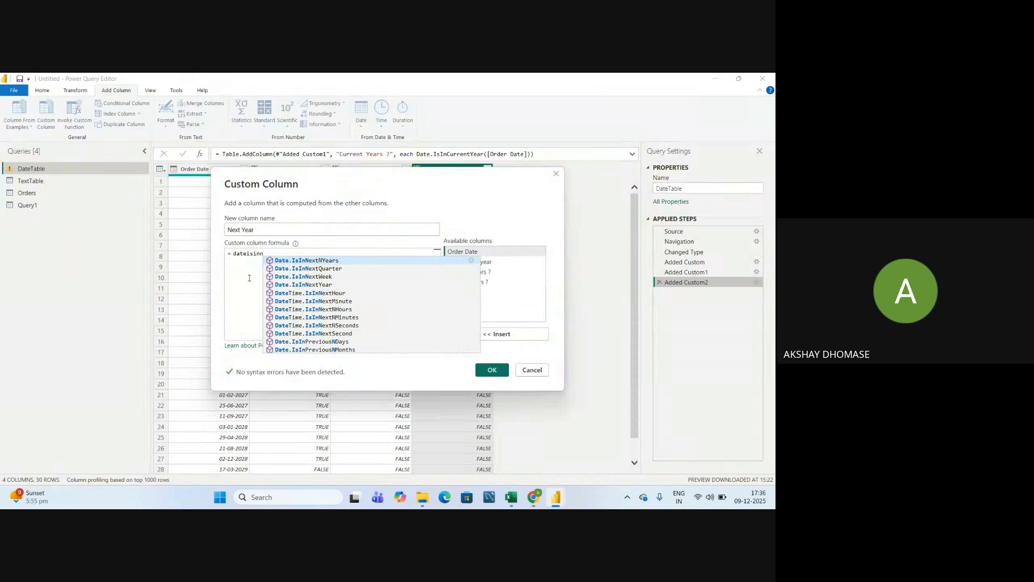
pyautogui.press('Down')
pyautogui.press('Down')
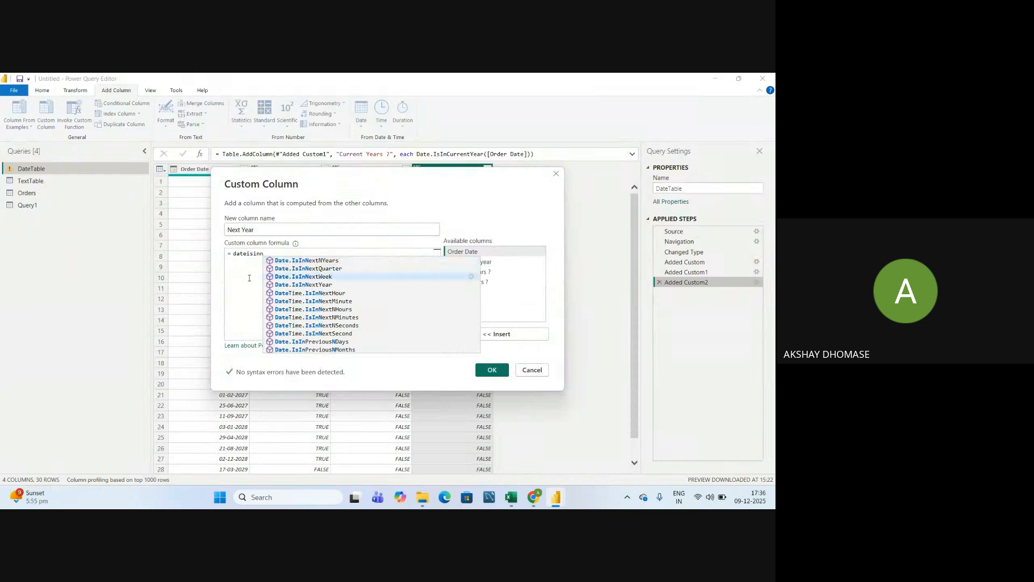
pyautogui.press('Down')
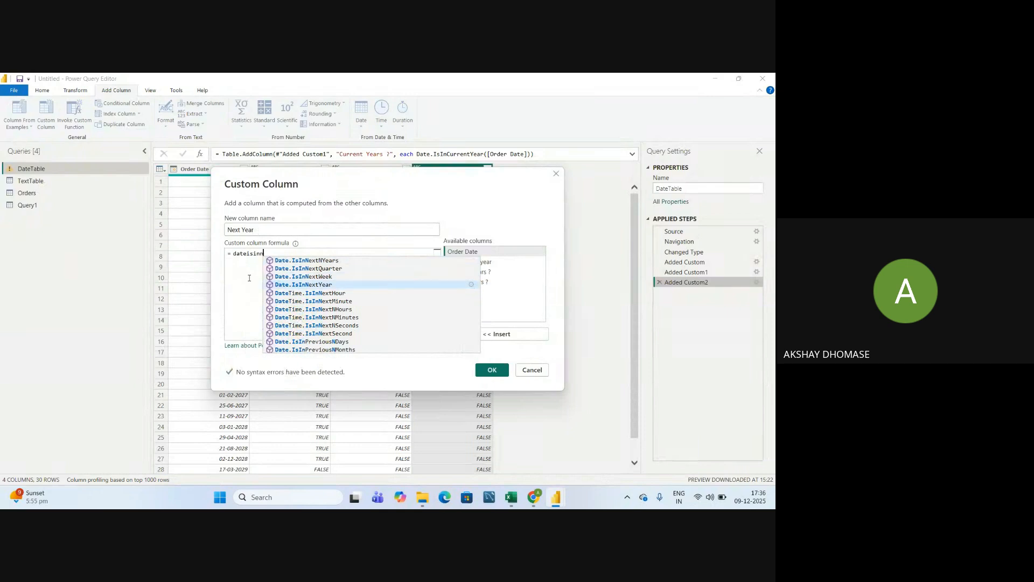
pyautogui.press('Tab')
pyautogui.write('(')
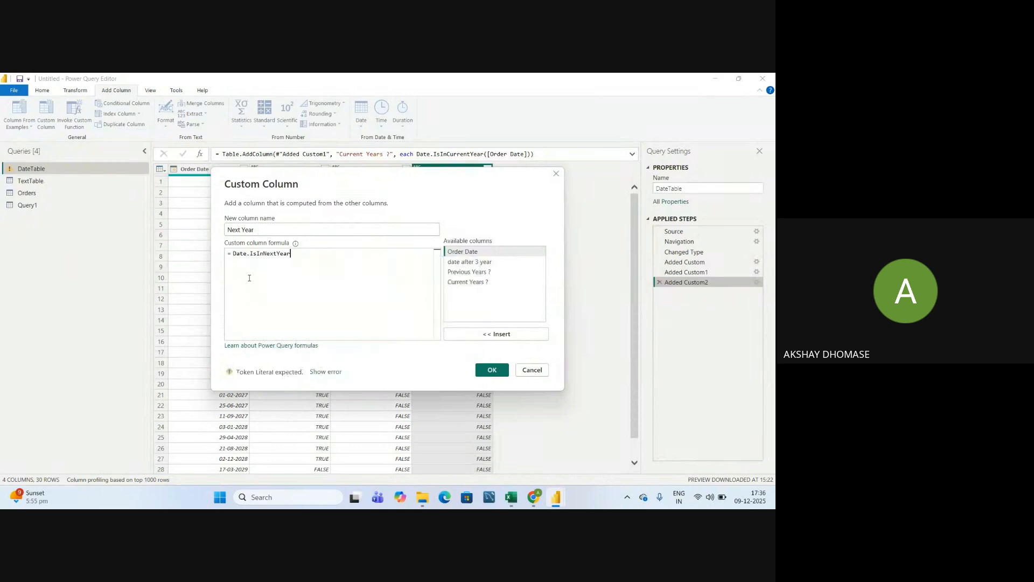
pyautogui.doubleClick(470, 251)
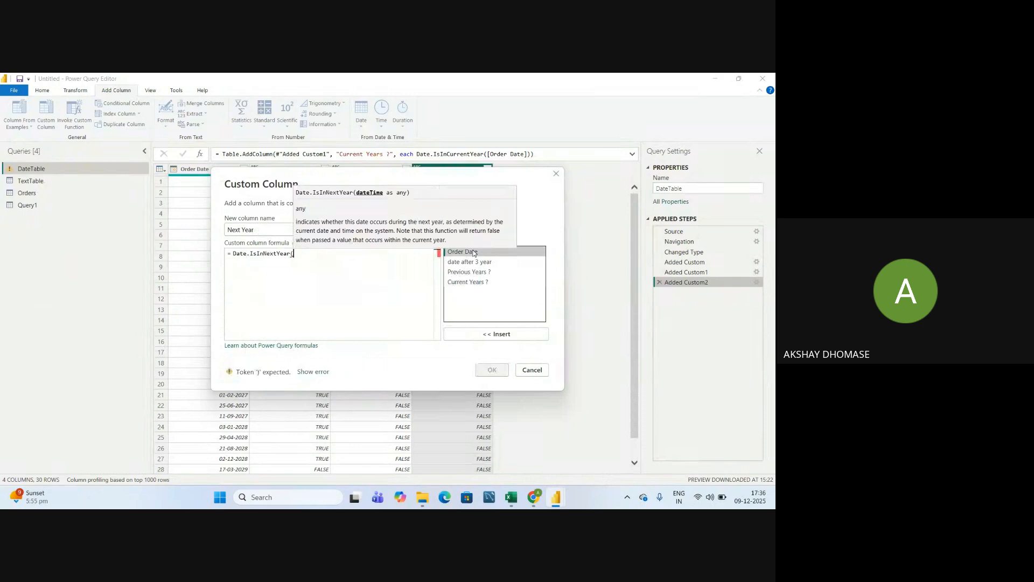
pyautogui.click(353, 267)
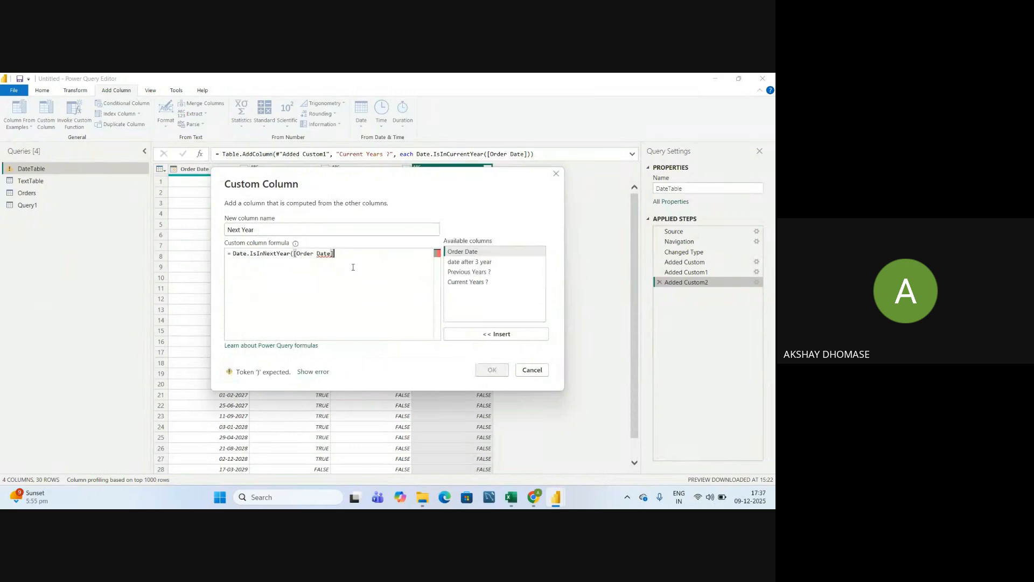
pyautogui.write(')')
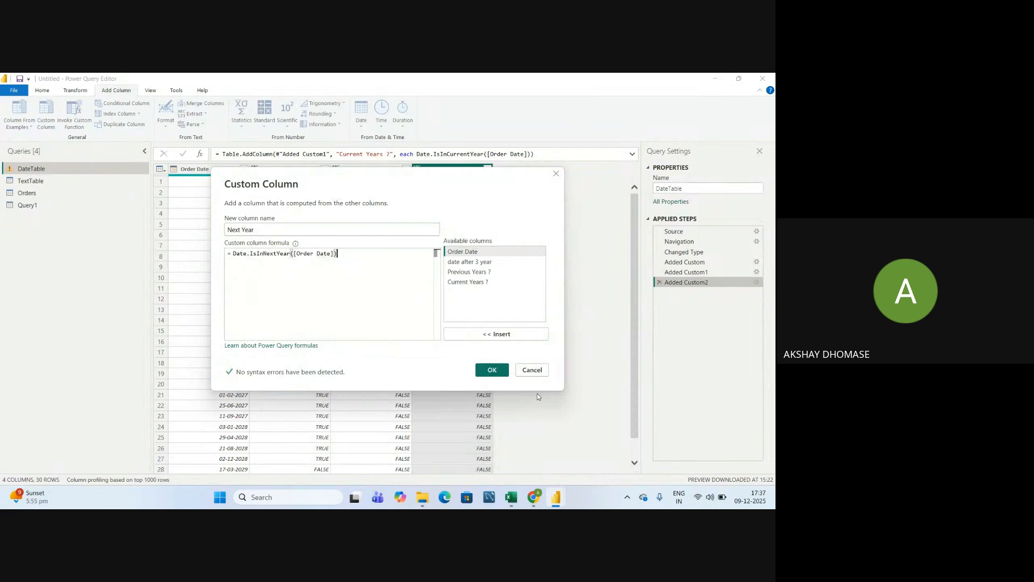
pyautogui.click(492, 370)
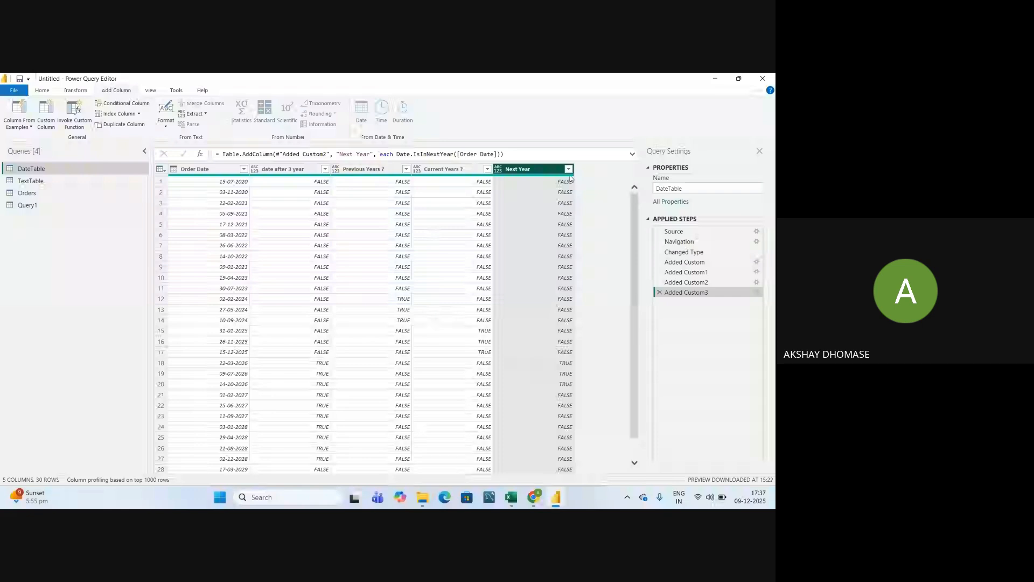
# Filter the Next Year column to keep only the TRUE rows
pyautogui.click(569, 169)
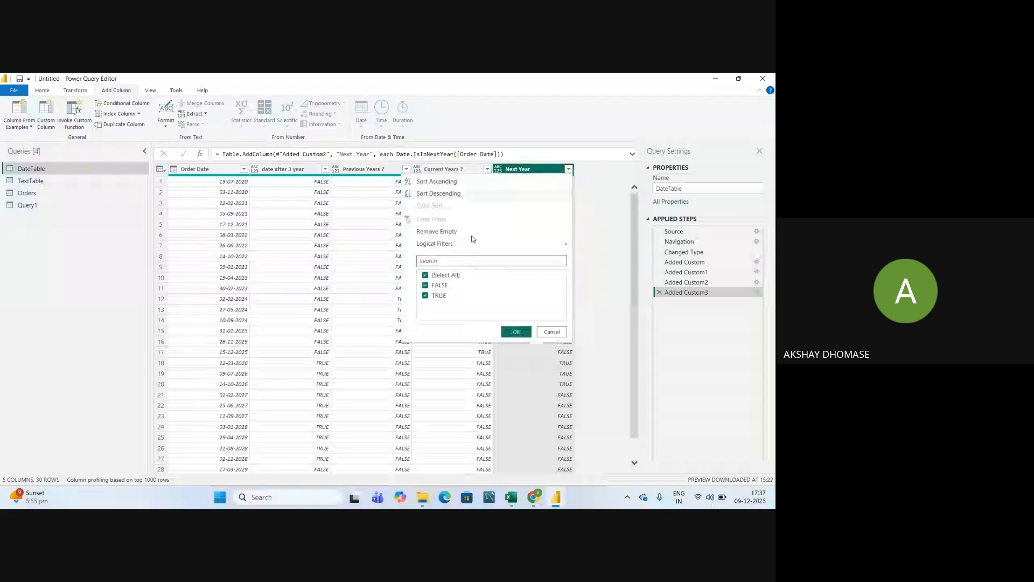
pyautogui.click(441, 285)
pyautogui.click(516, 331)
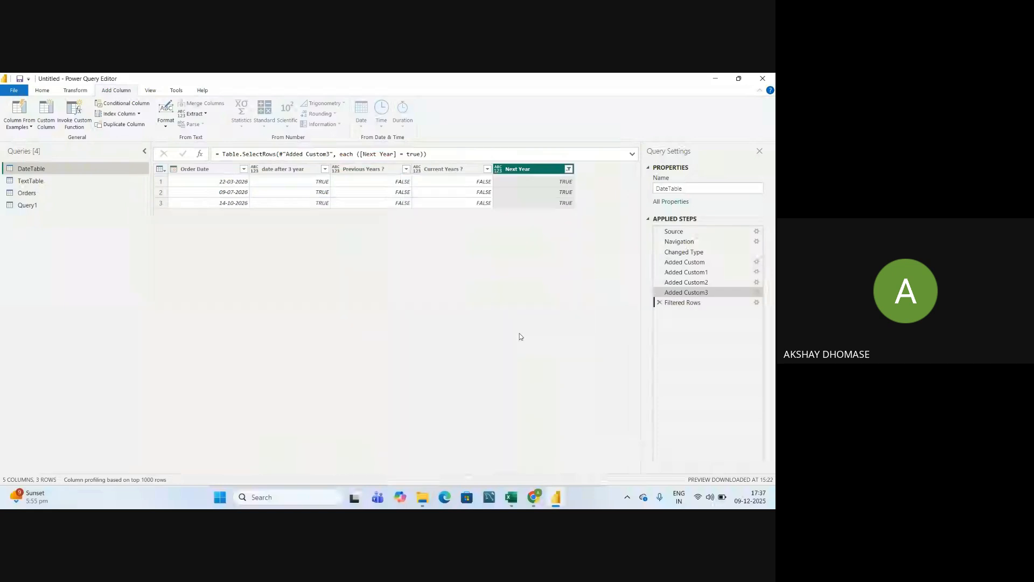
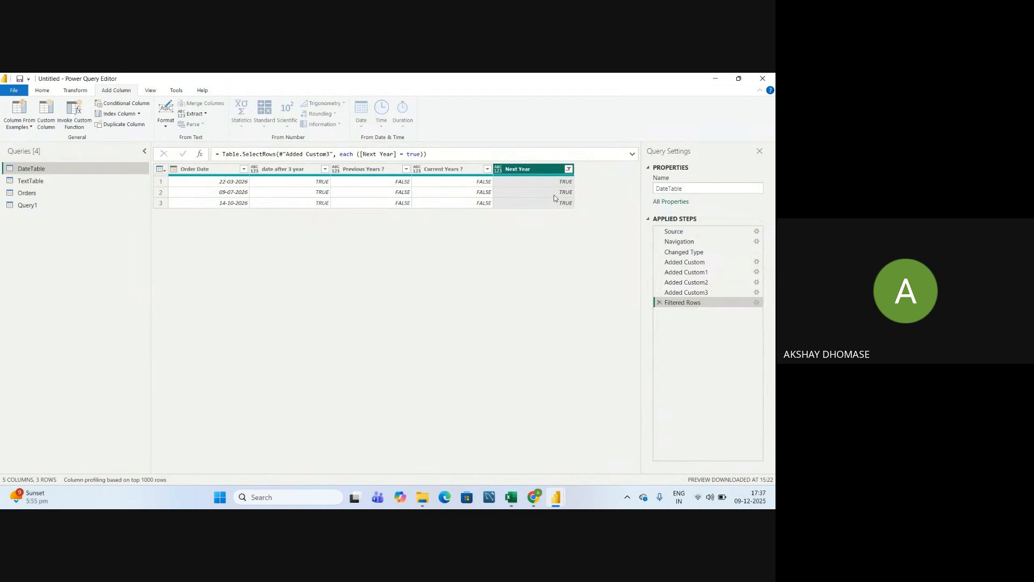
# Switch to the Excel workbook, highlight the NextYear cell in yellow and select the PreviousNYears cell
pyautogui.hotkey('alt', 'Tab')
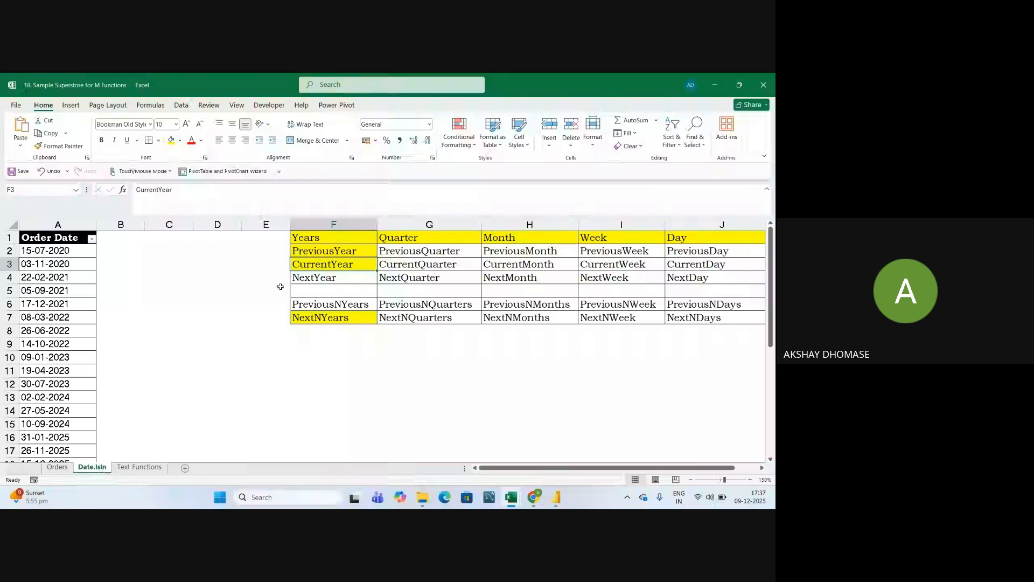
pyautogui.click(317, 273)
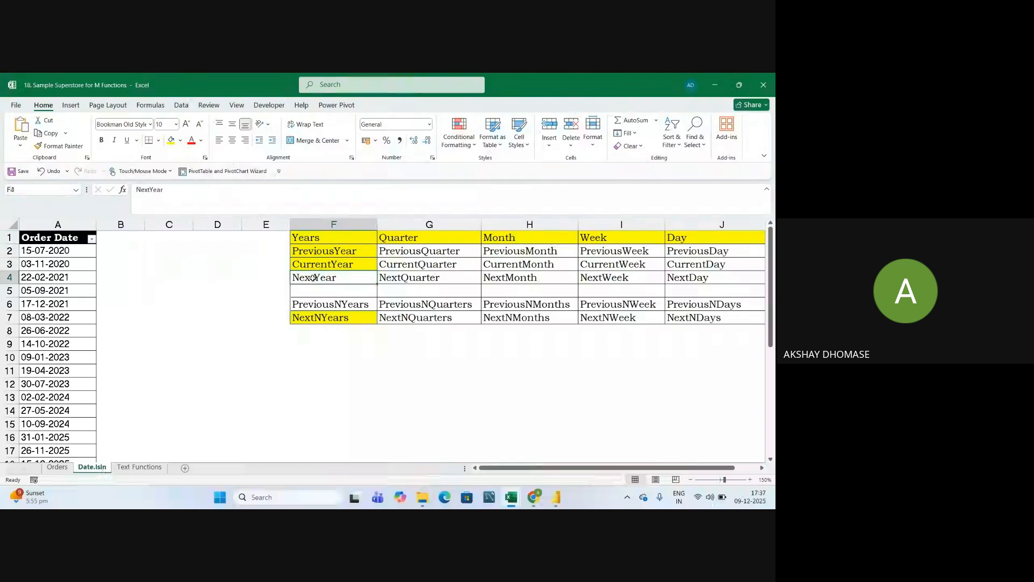
pyautogui.click(174, 143)
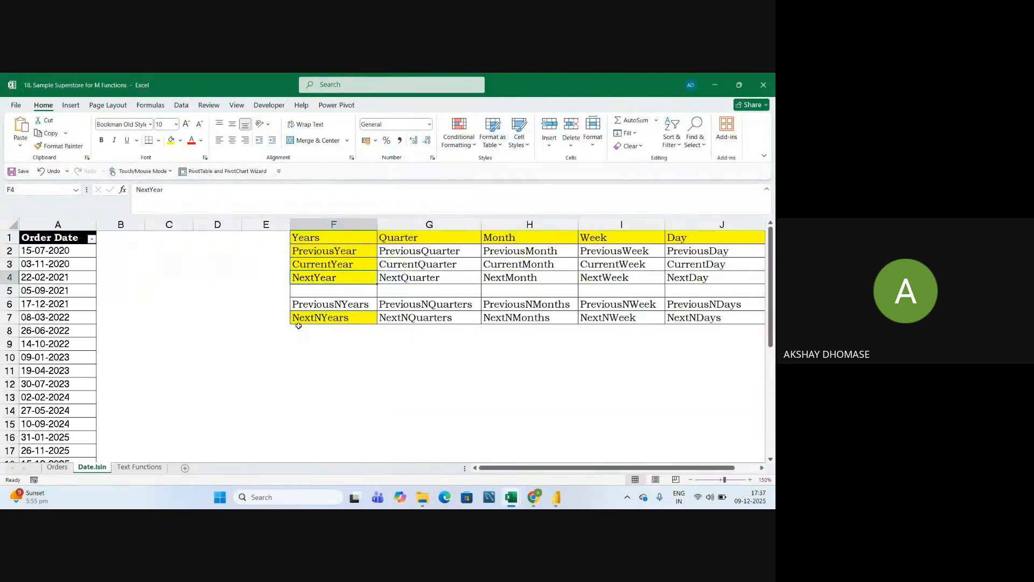
pyautogui.click(311, 305)
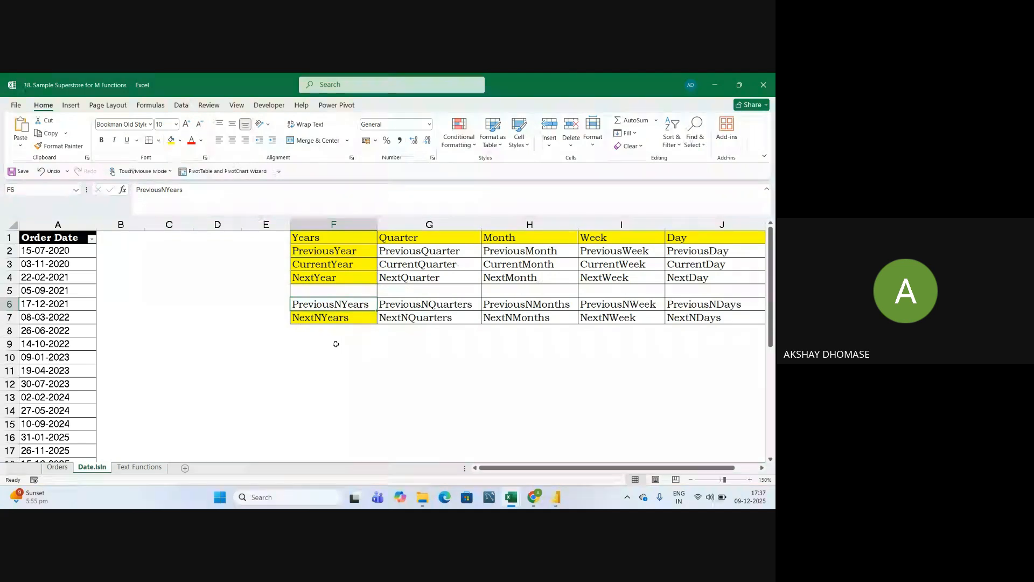
# Switch back to the Power Query Editor and clear the filter on the Next Year column
pyautogui.hotkey('alt', 'Tab')
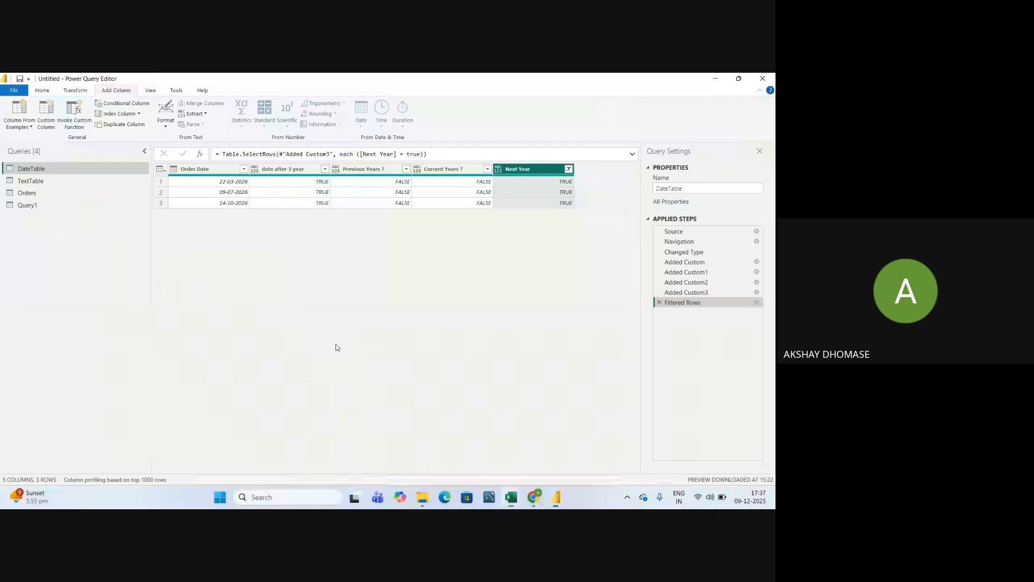
pyautogui.click(568, 169)
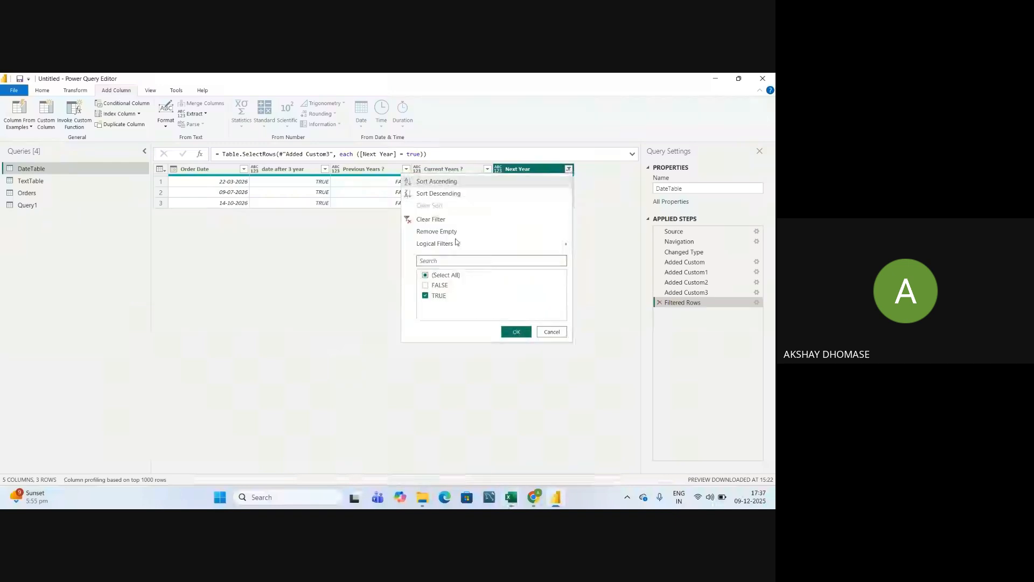
pyautogui.click(436, 220)
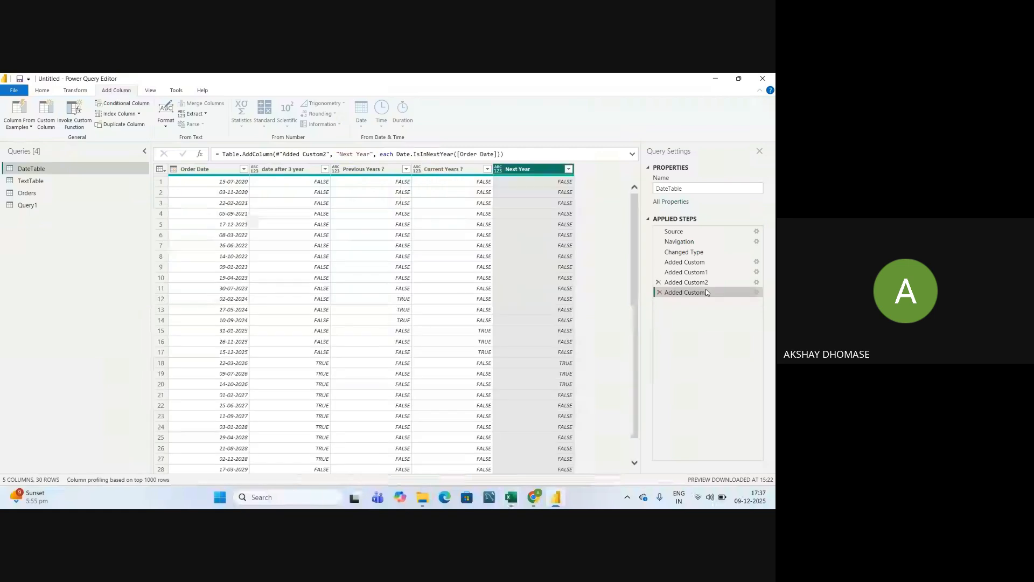
# Start another custom column in the DateTable query and name it Previous N Year
pyautogui.click(54, 123)
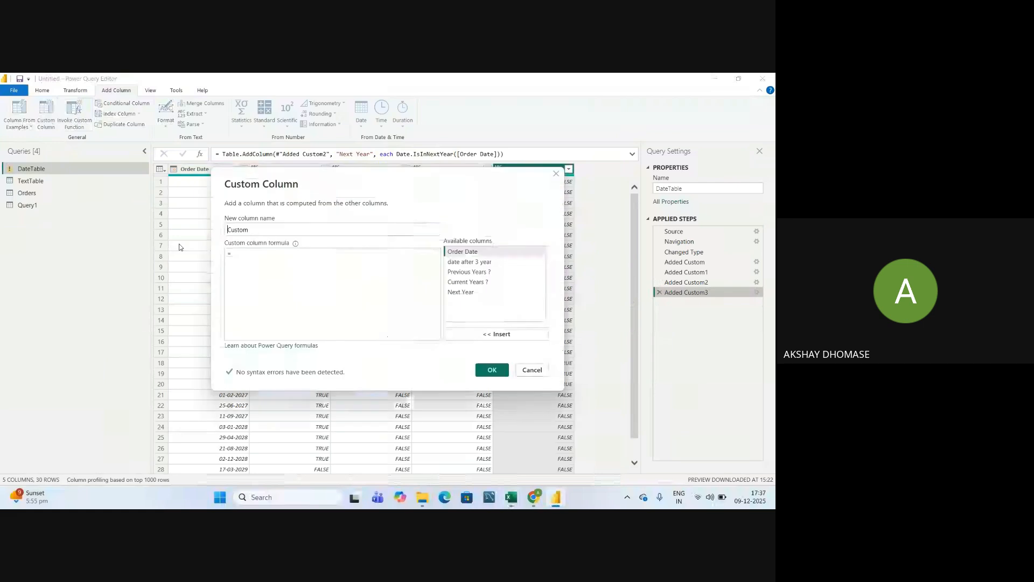
pyautogui.doubleClick(264, 233)
pyautogui.write('Pr')
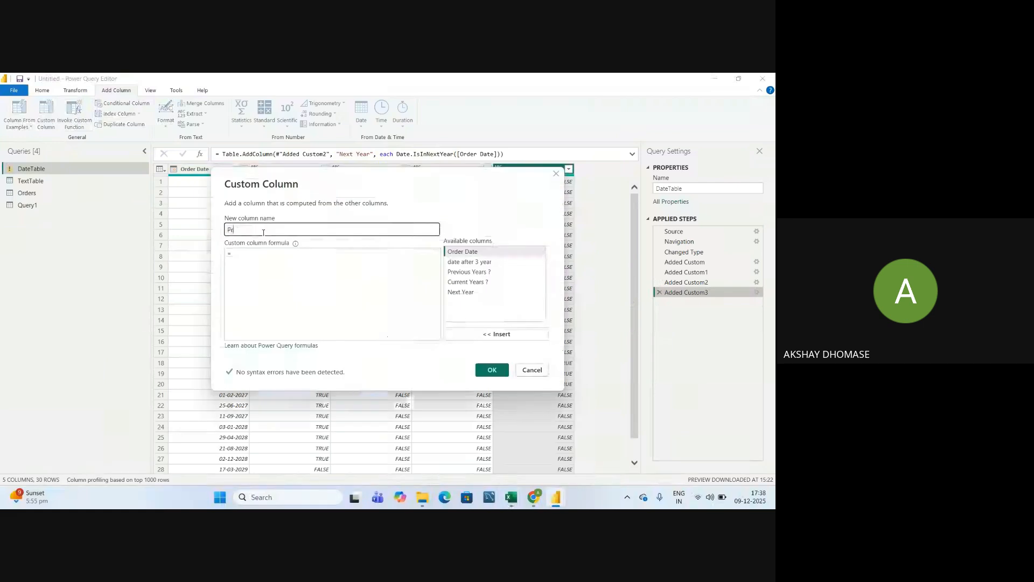
pyautogui.write('evious ')
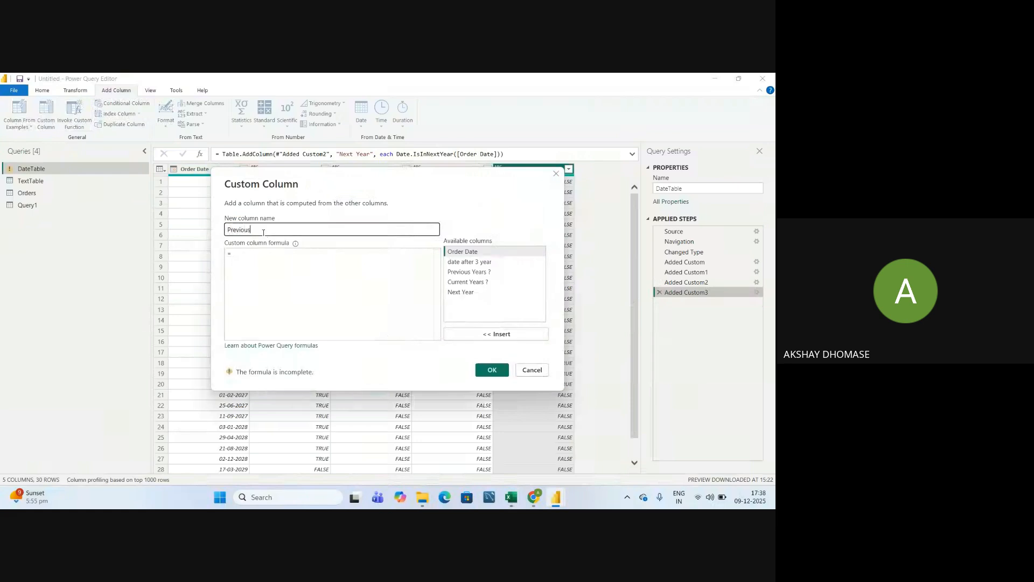
pyautogui.write('N Year')
# Enter the formula Date.IsInPreviousNYears([Order Date]) and create the Previous N Year column
pyautogui.click(254, 255)
pyautogui.write('dat')
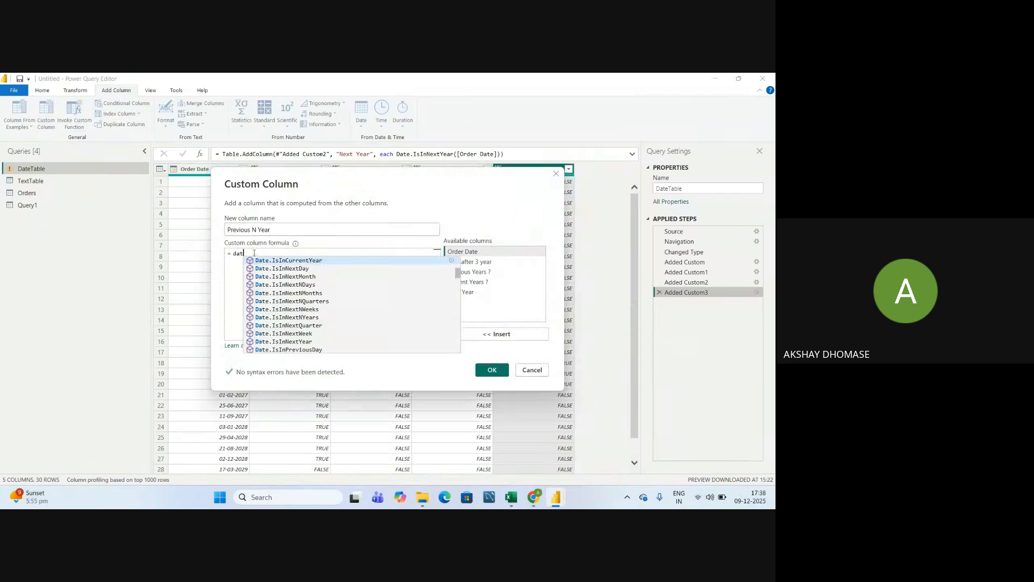
pyautogui.write('eisin')
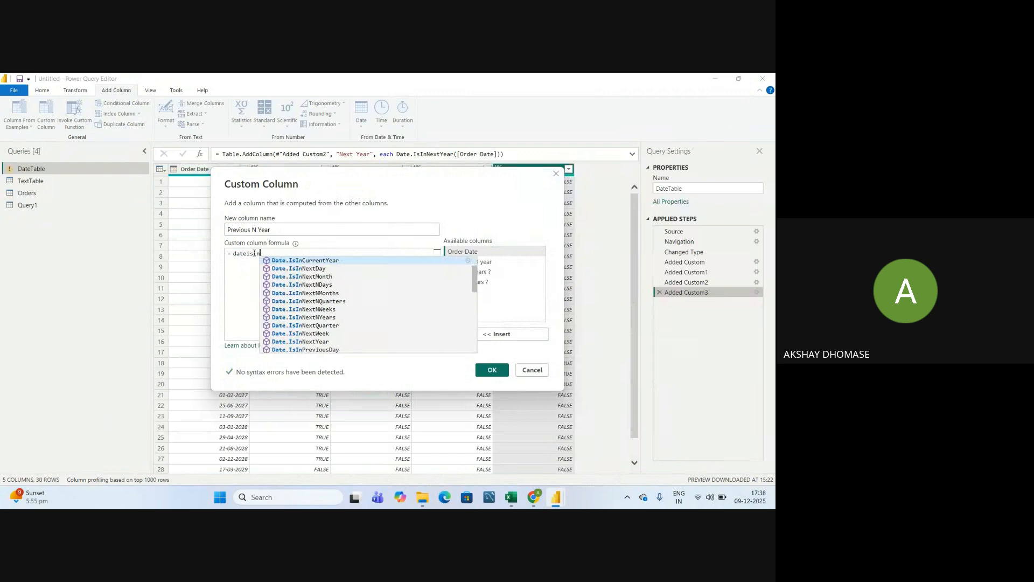
pyautogui.write('p')
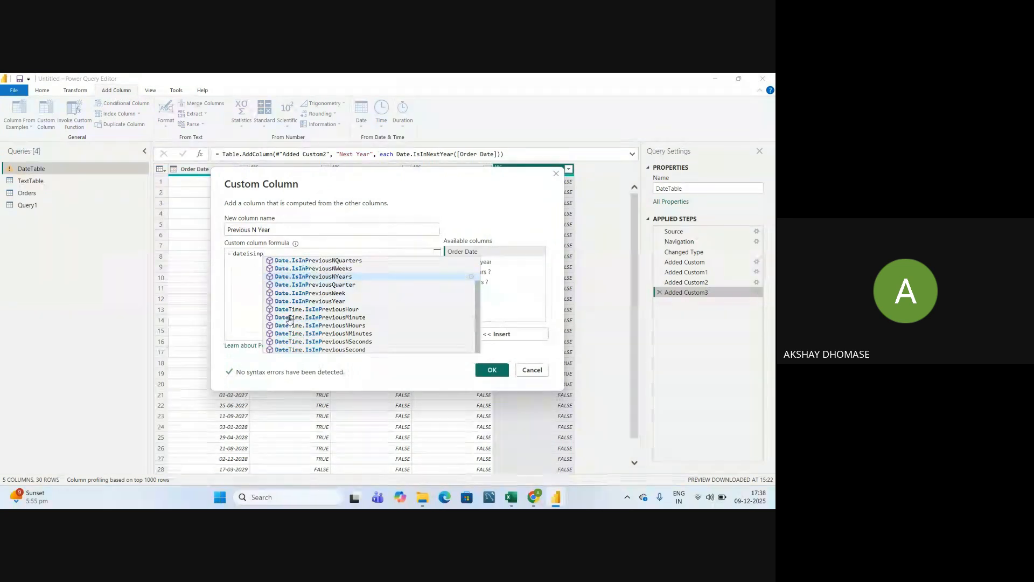
pyautogui.press('Tab')
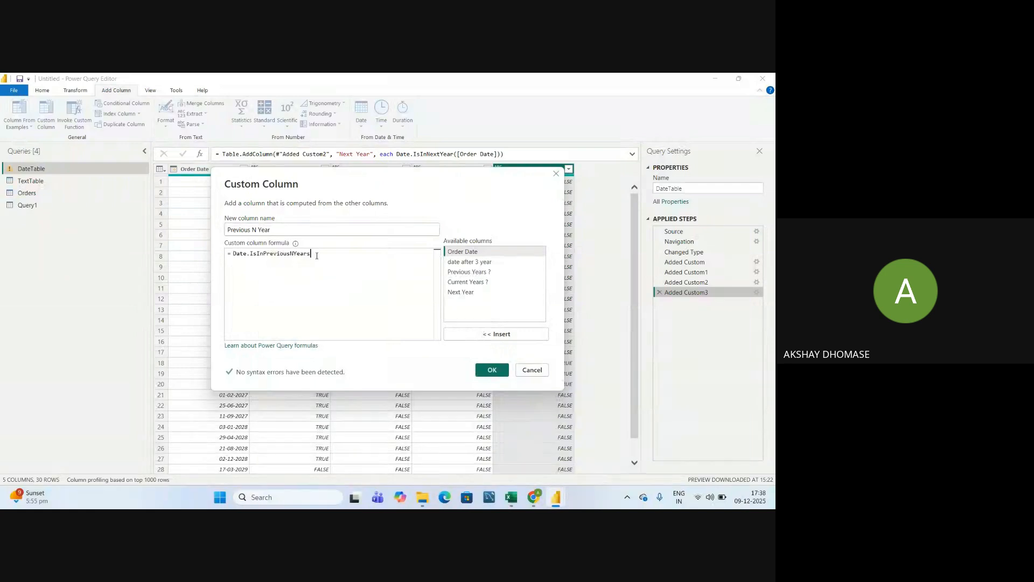
pyautogui.write('(')
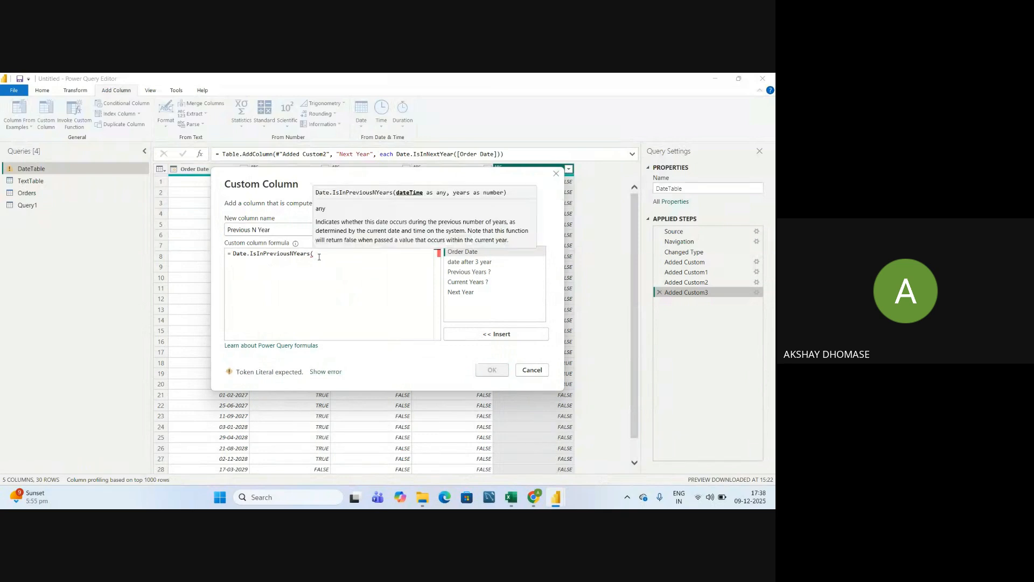
pyautogui.doubleClick(460, 251)
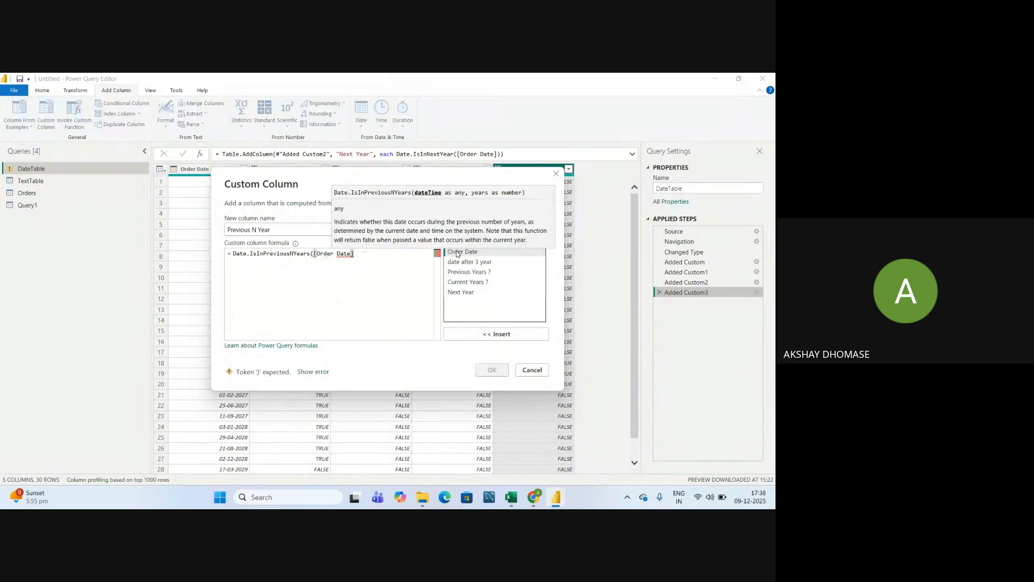
pyautogui.write(')')
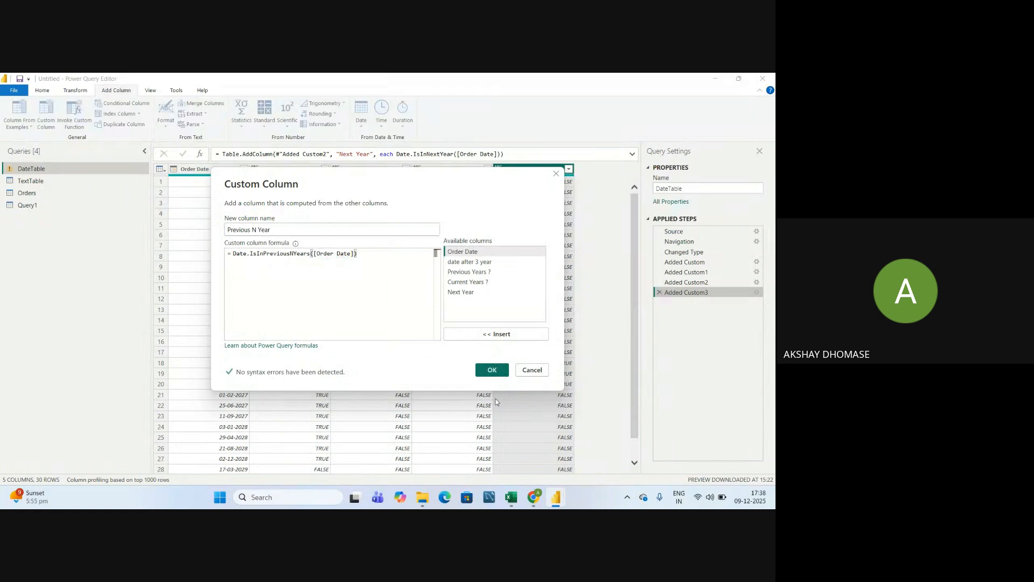
pyautogui.click(492, 371)
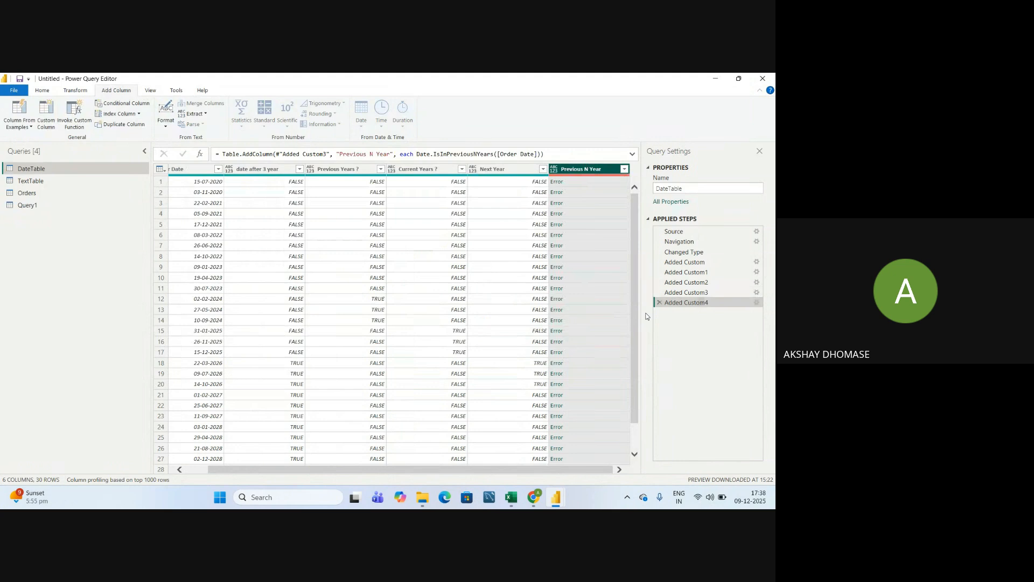
# Edit the Previous N Year column's formula to Date.IsInPreviousNYears([Order Date],3)
pyautogui.click(757, 303)
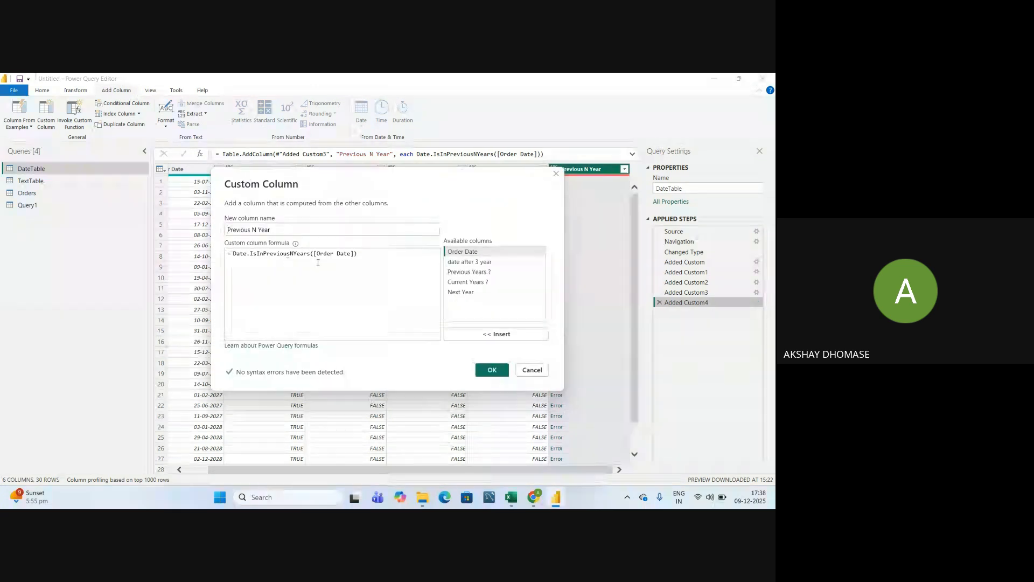
pyautogui.click(361, 254)
pyautogui.press('BackSpace')
pyautogui.press('BackSpace')
pyautogui.press('BackSpace')
pyautogui.press('BackSpace')
pyautogui.press('BackSpace')
pyautogui.press('BackSpace')
pyautogui.press('BackSpace')
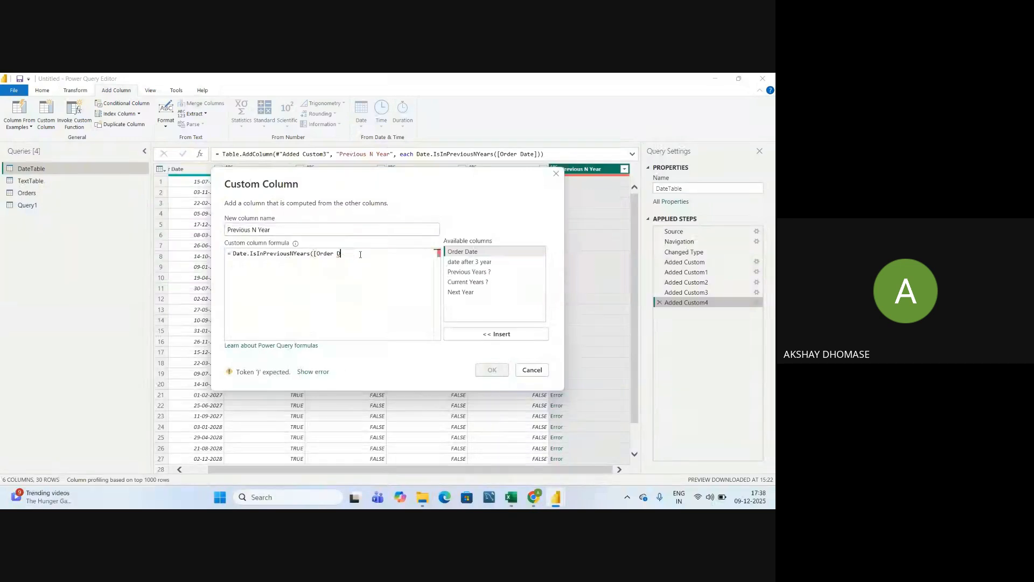
pyautogui.press('BackSpace')
pyautogui.press('BackSpace')
pyautogui.press('BackSpace')
pyautogui.press('BackSpace')
pyautogui.press('BackSpace')
pyautogui.press('BackSpace')
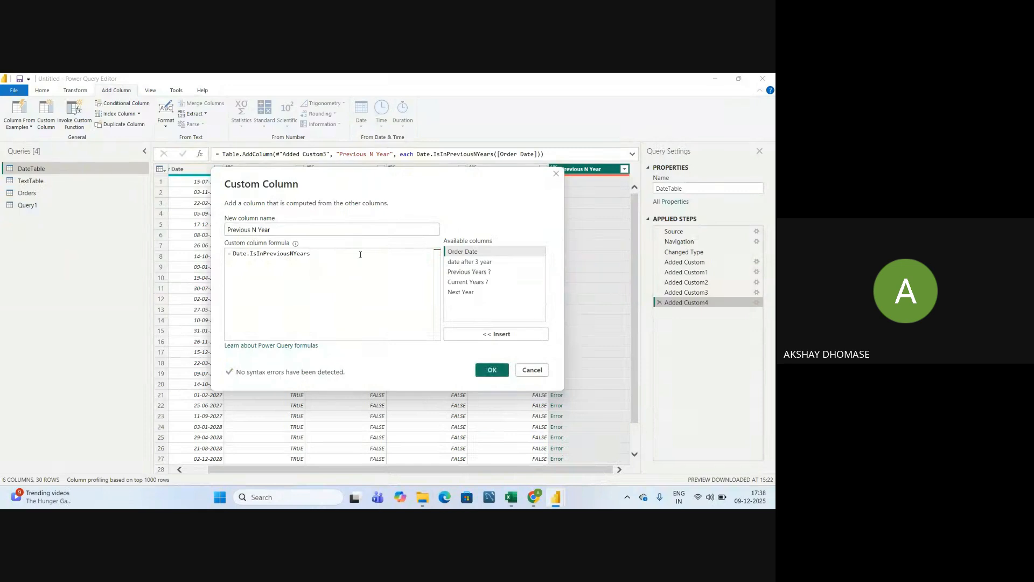
pyautogui.write('(')
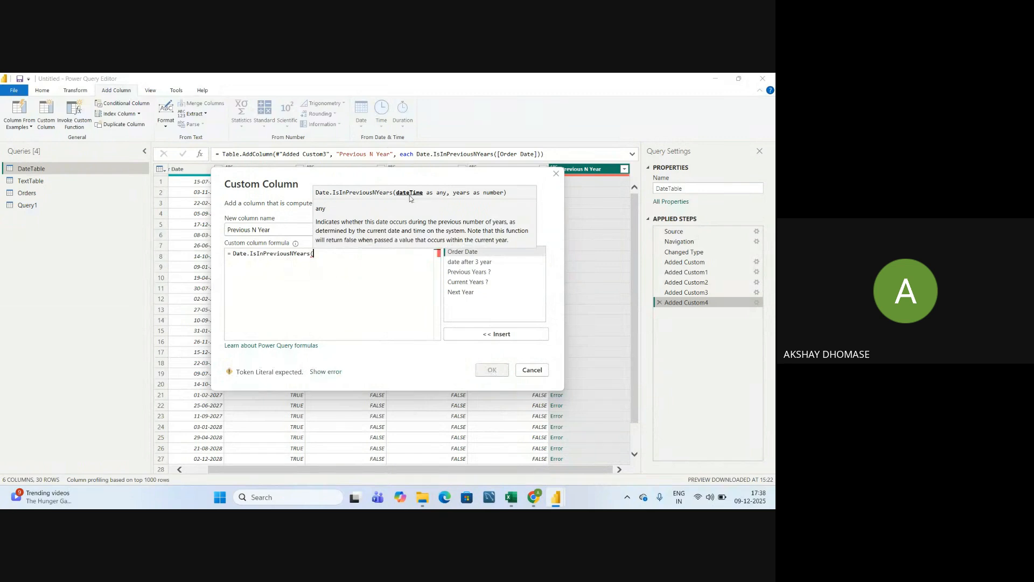
pyautogui.doubleClick(460, 253)
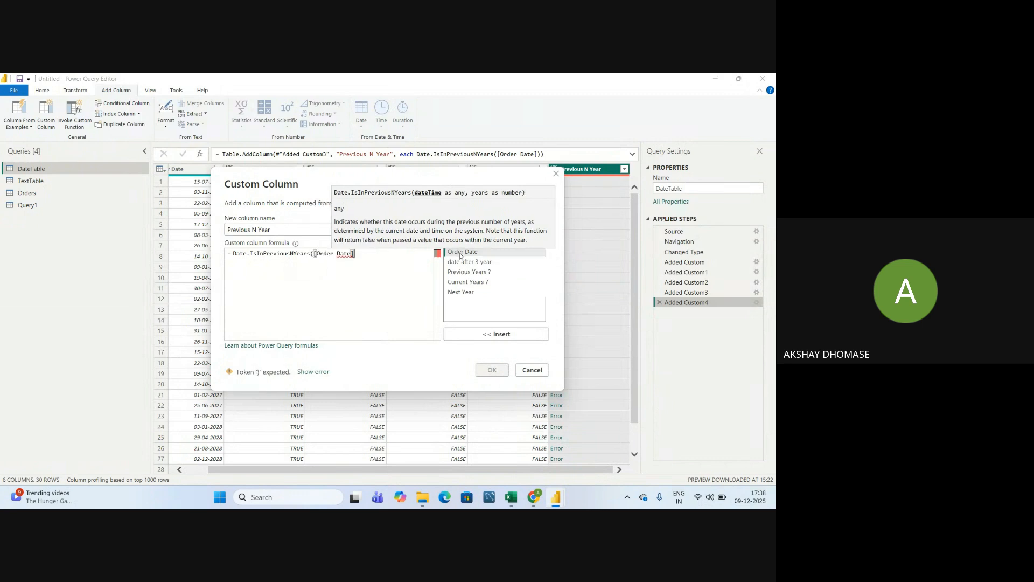
pyautogui.write(',')
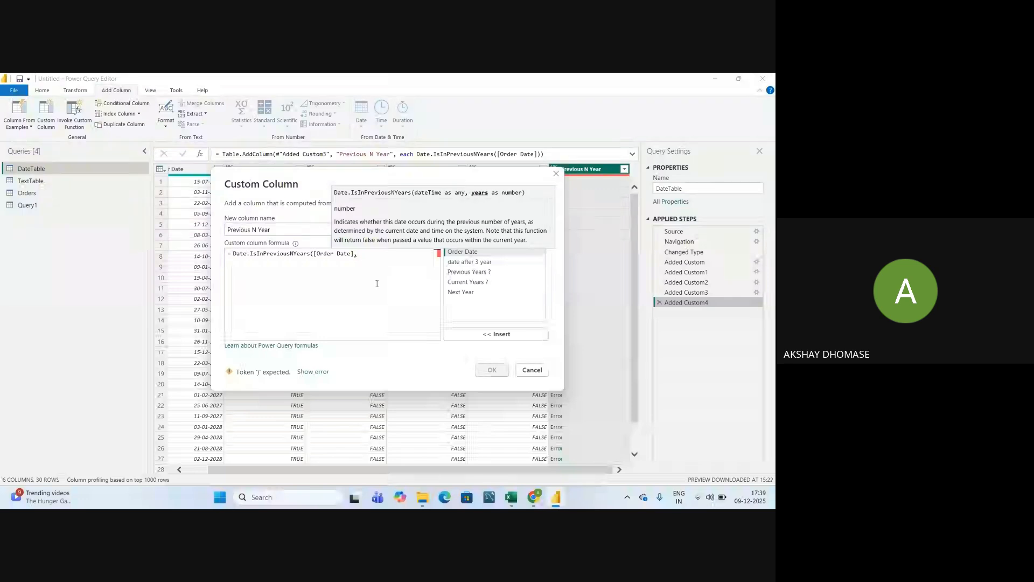
pyautogui.write('3')
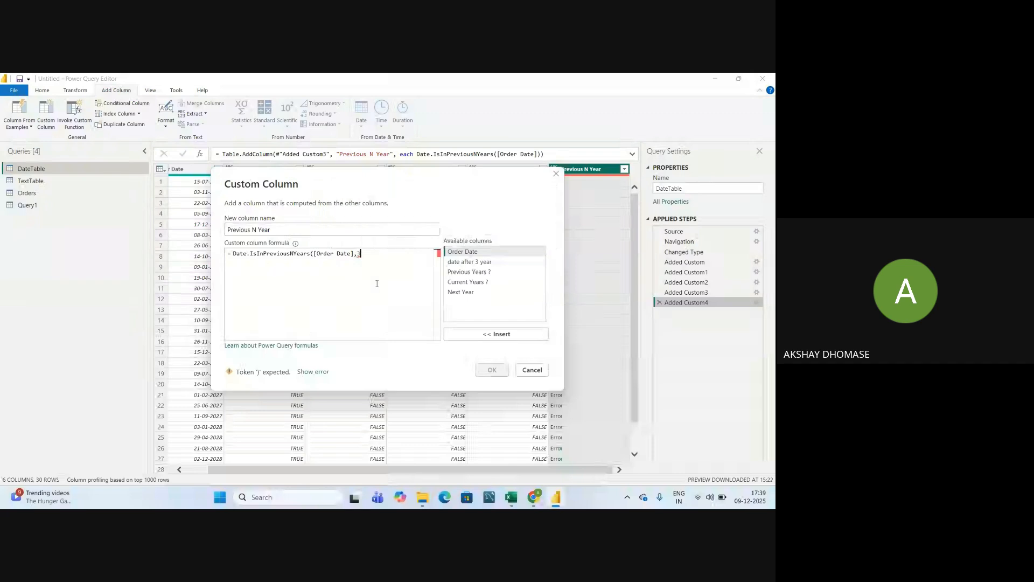
pyautogui.write(')')
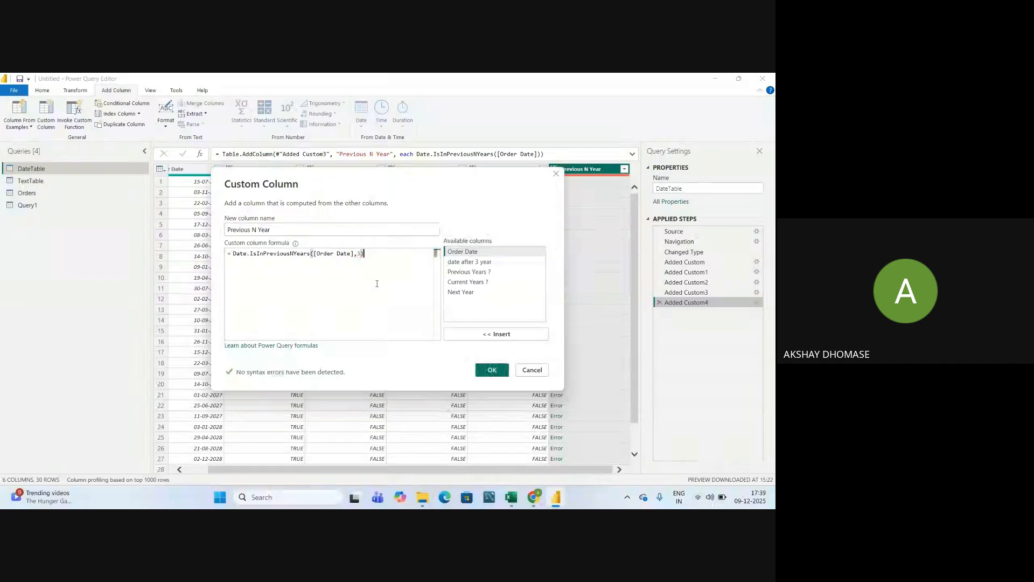
pyautogui.click(489, 371)
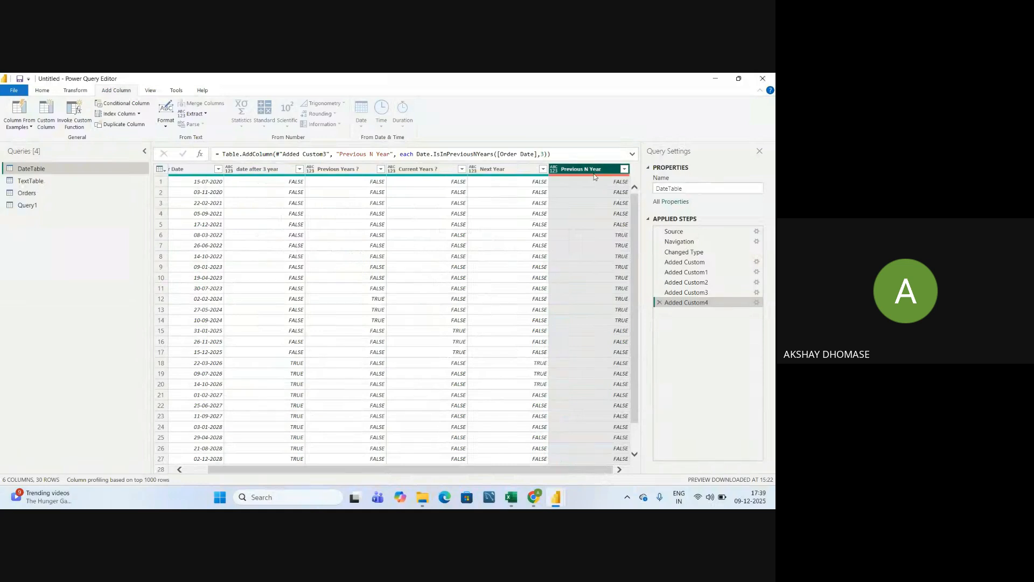
# Filter the Previous N Year column to keep only the TRUE rows and bring the full Order Date column into view
pyautogui.click(624, 169)
pyautogui.click(495, 286)
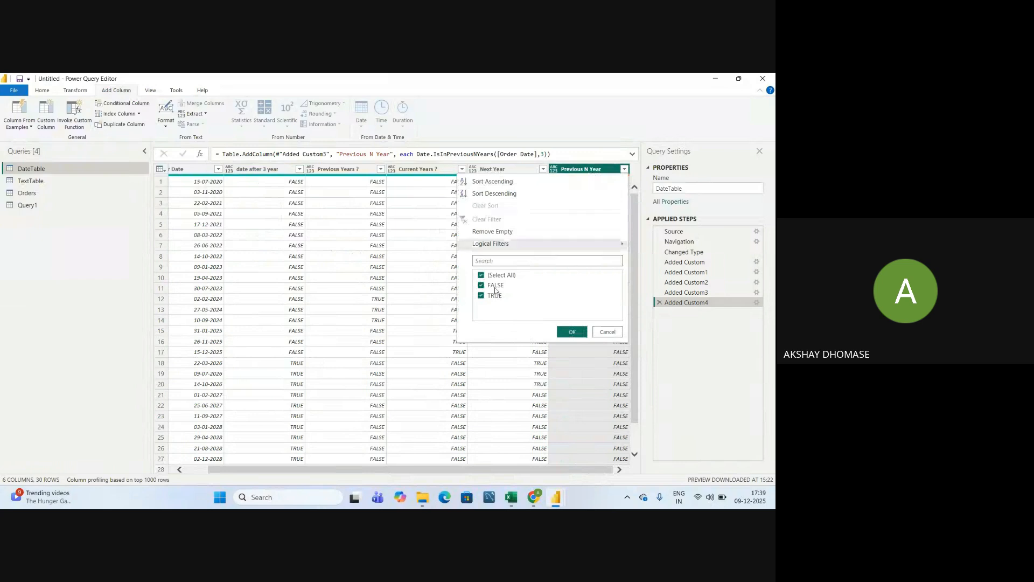
pyautogui.click(571, 332)
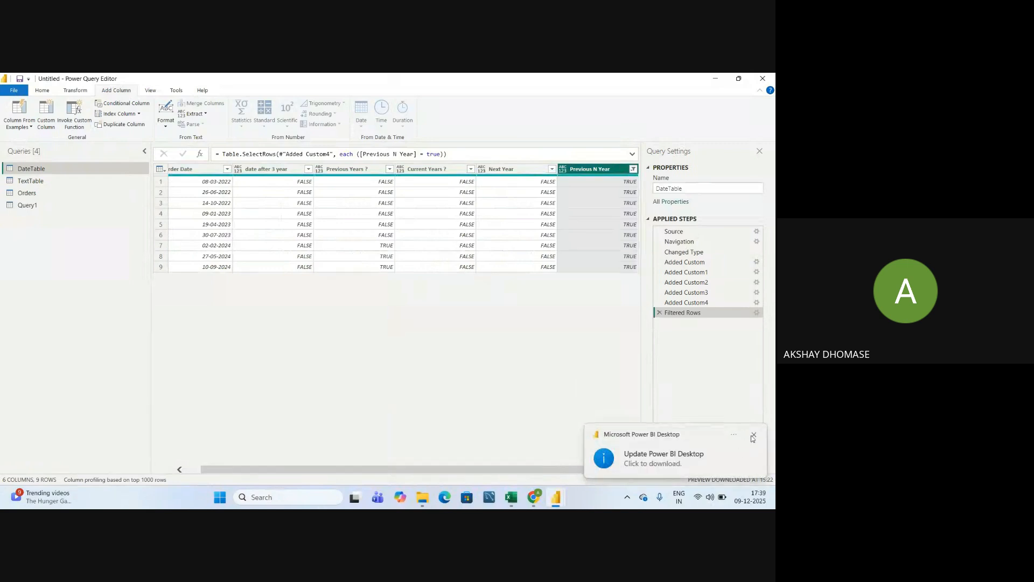
pyautogui.click(756, 435)
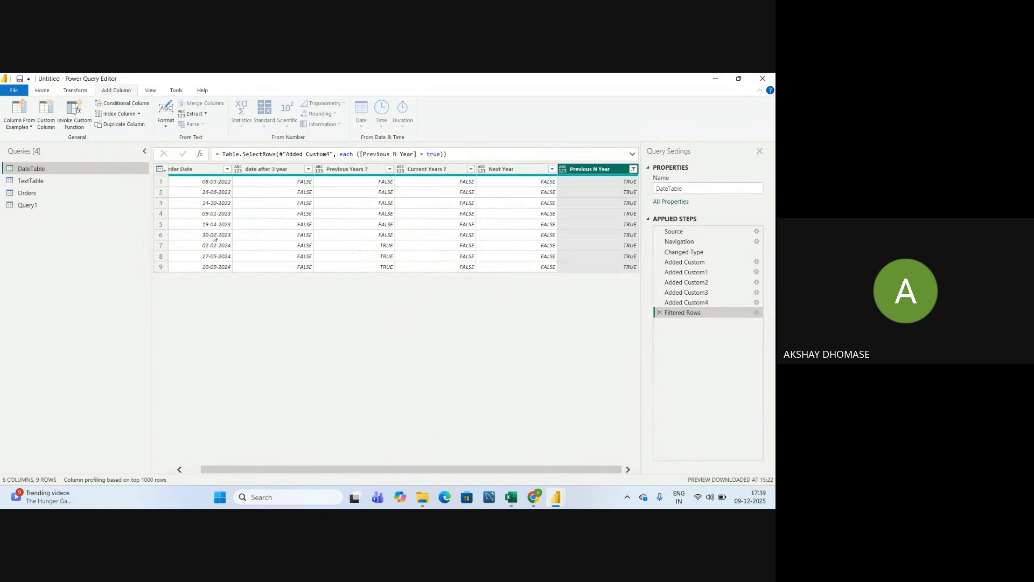
pyautogui.moveTo(269, 475); pyautogui.dragTo(181, 458)
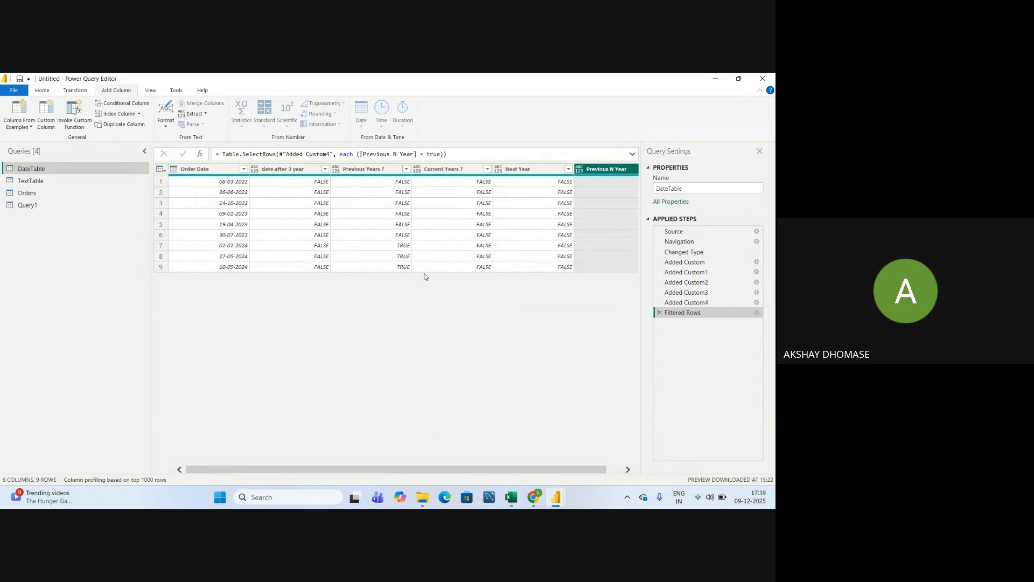
# Delete the Filtered Rows step from the DateTable query's applied steps
pyautogui.click(757, 313)
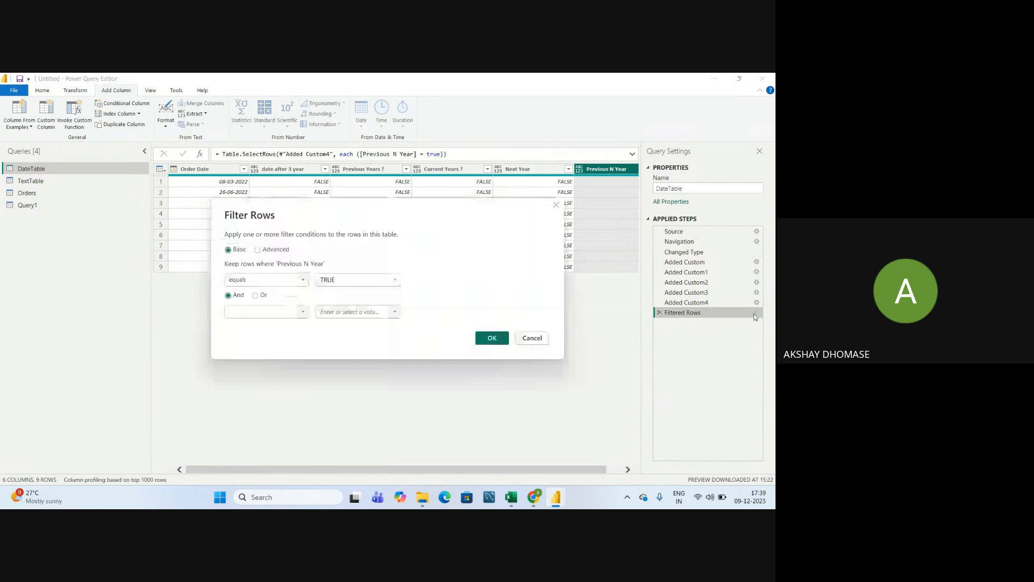
pyautogui.click(533, 338)
pyautogui.click(659, 313)
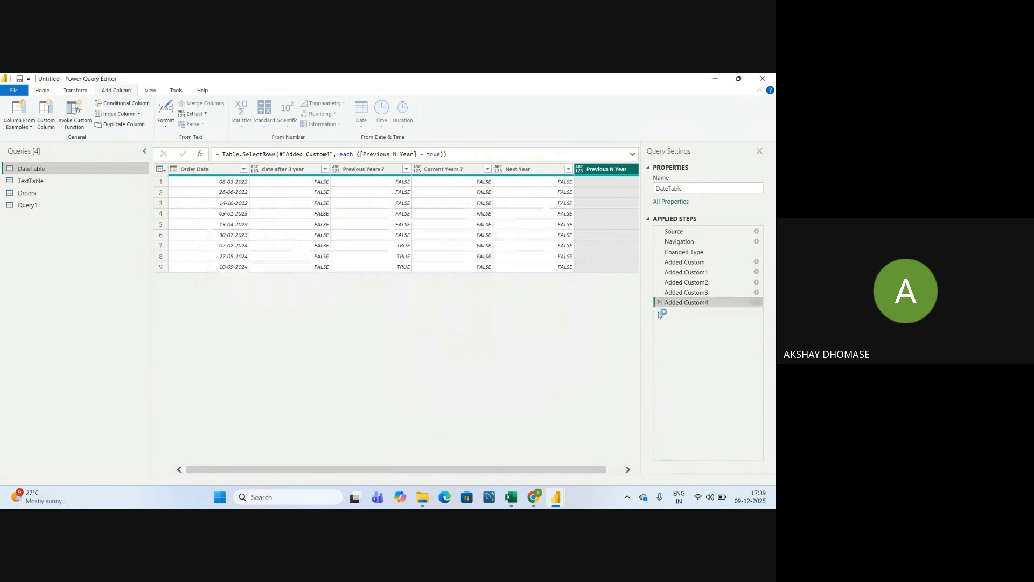
# Reopen the Previous N Year column's formula and examine the Date.IsIn part of the function name
pyautogui.click(756, 302)
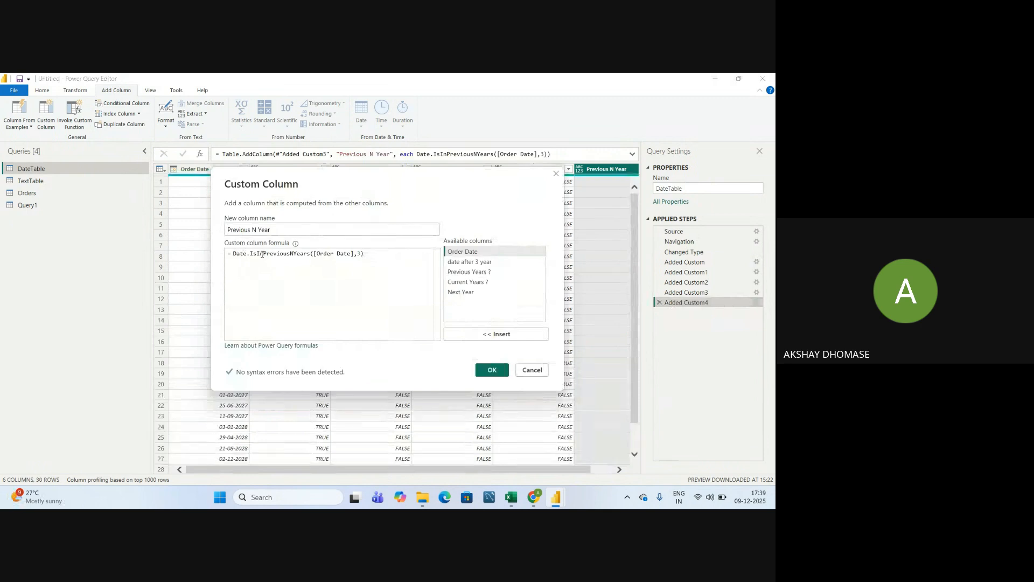
pyautogui.moveTo(260, 254); pyautogui.dragTo(234, 254)
pyautogui.click(267, 289)
pyautogui.click(492, 369)
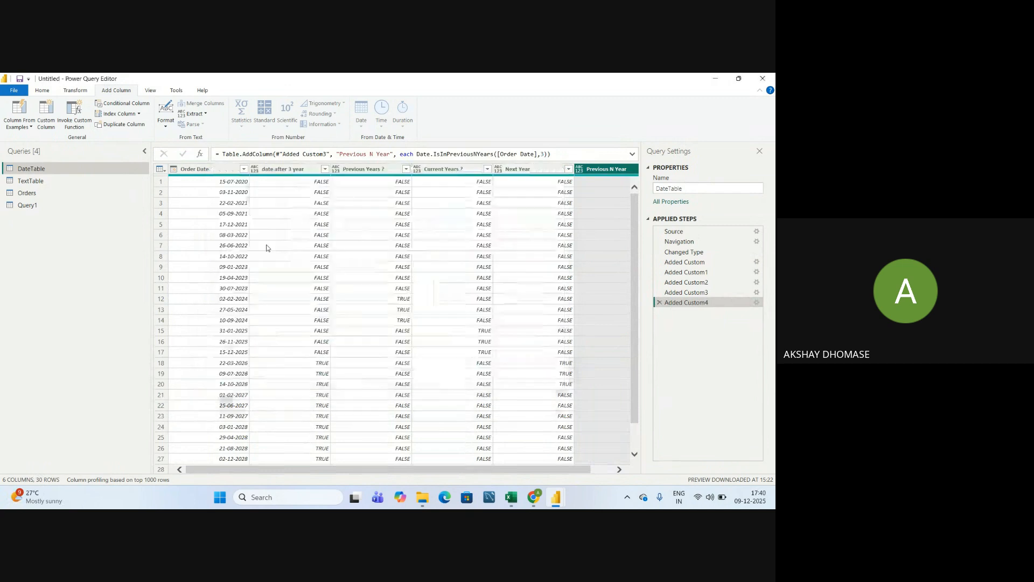
# Switch to the Excel workbook and highlight the PreviousNYears cell in yellow on the Date.isIn sheet
pyautogui.click(42, 181)
pyautogui.hotkey('alt', 'Tab')
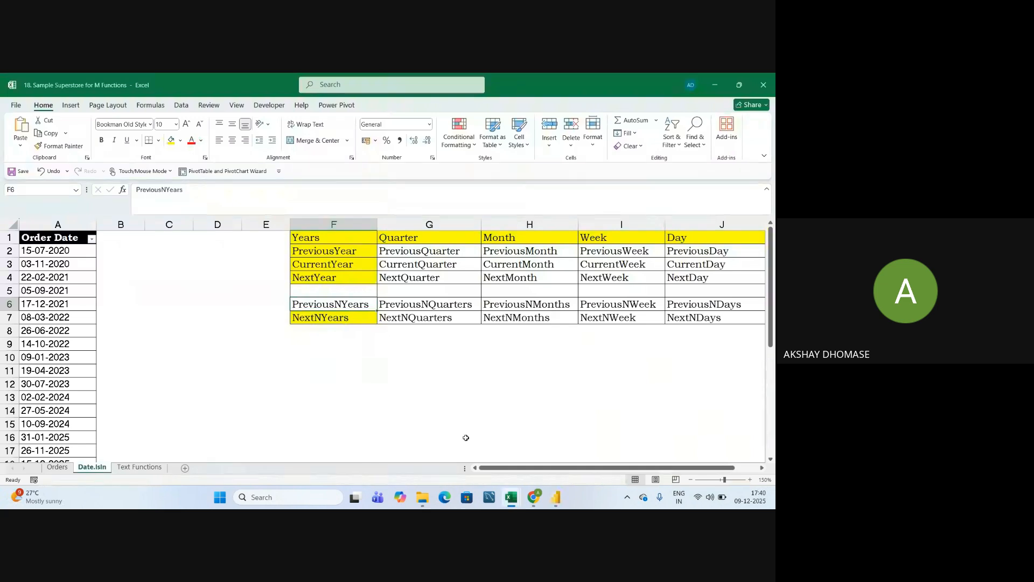
pyautogui.moveTo(517, 468); pyautogui.dragTo(539, 472)
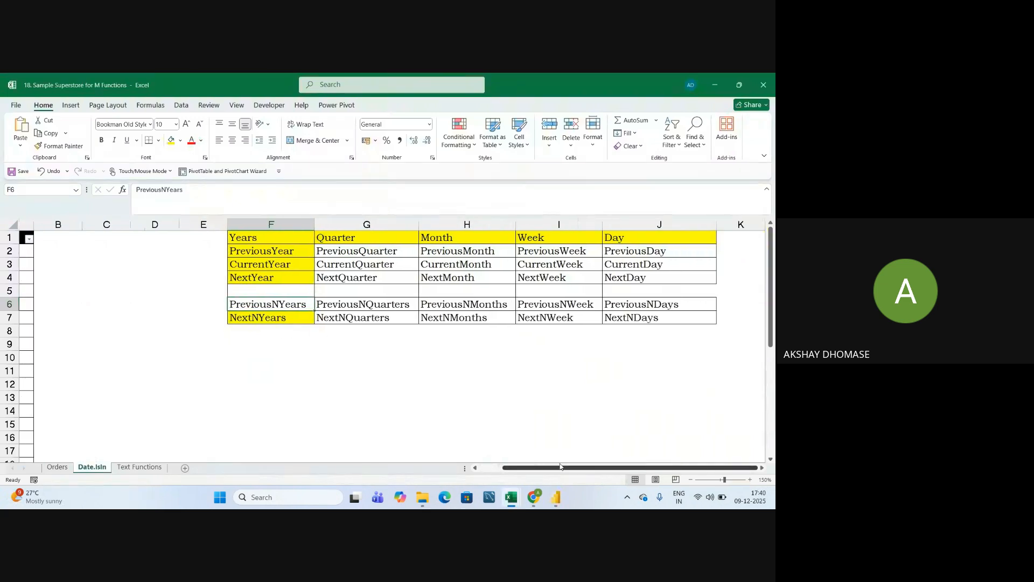
pyautogui.click(538, 397)
pyautogui.moveTo(272, 242); pyautogui.dragTo(263, 318)
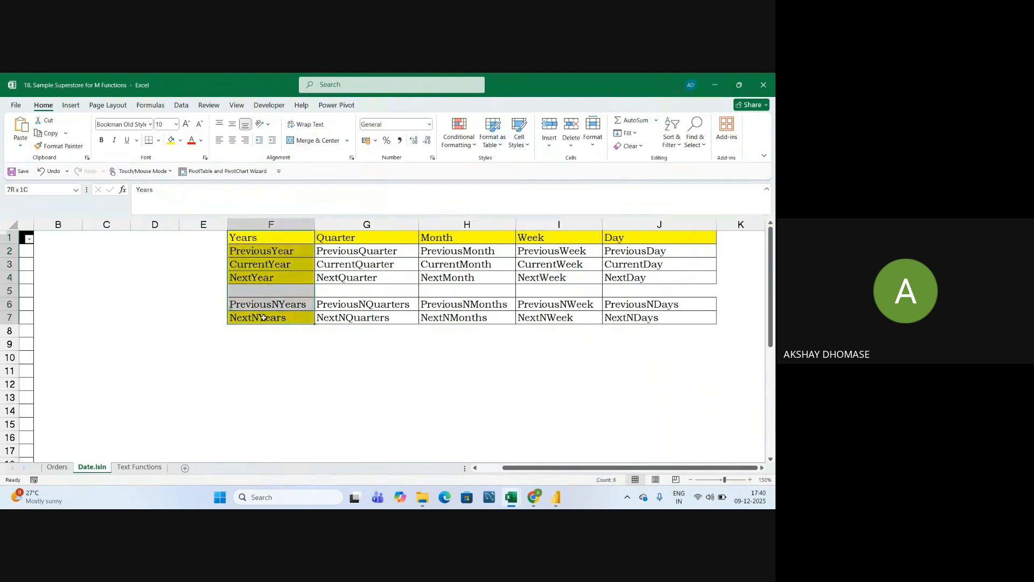
pyautogui.click(264, 304)
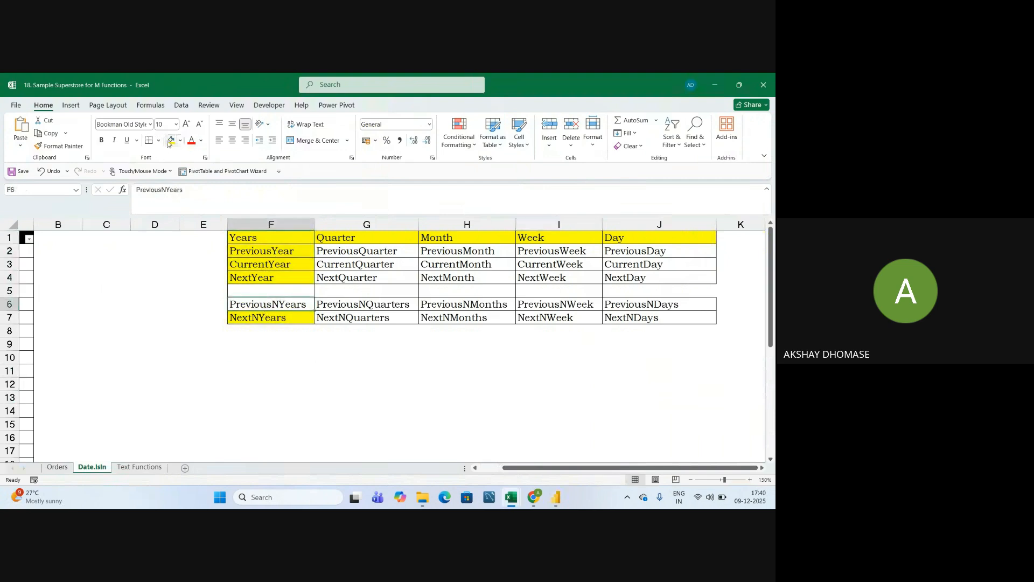
pyautogui.click(294, 411)
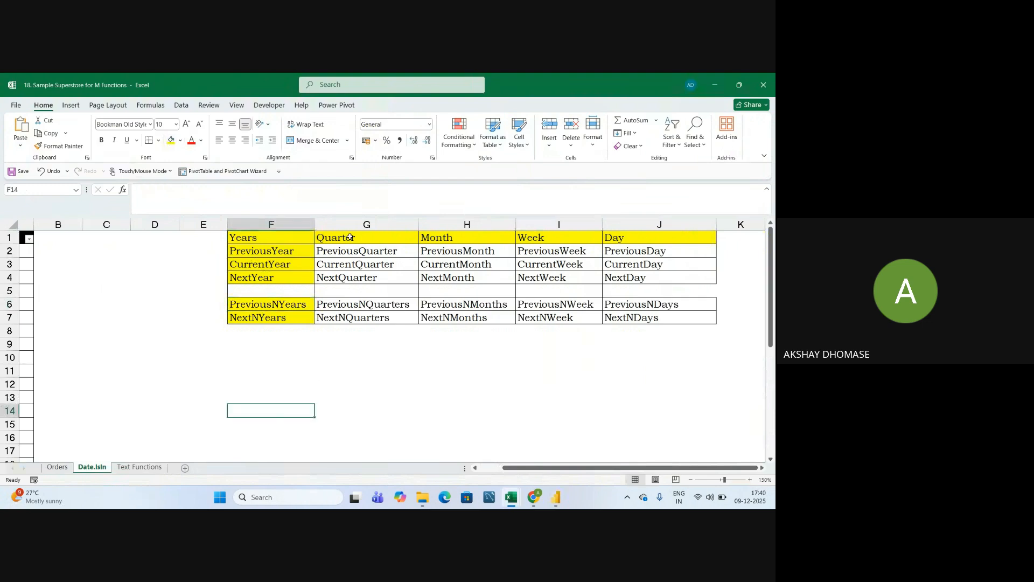
# Go through the functions in the Quarter column of the Date.isIn sheet, from PreviousQuarter to NextNQuarters
pyautogui.moveTo(350, 237); pyautogui.dragTo(346, 314)
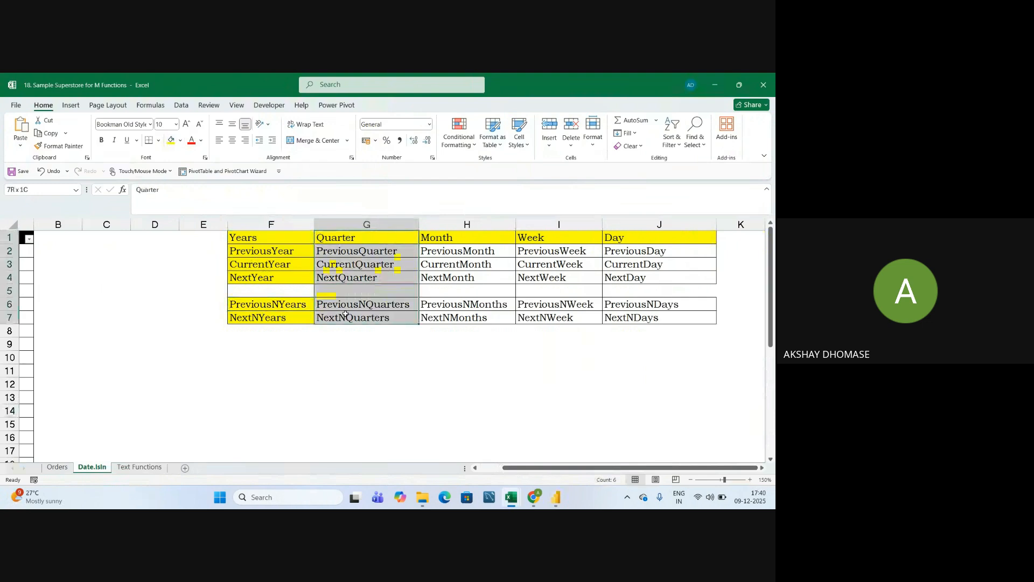
pyautogui.click(343, 251)
pyautogui.click(341, 265)
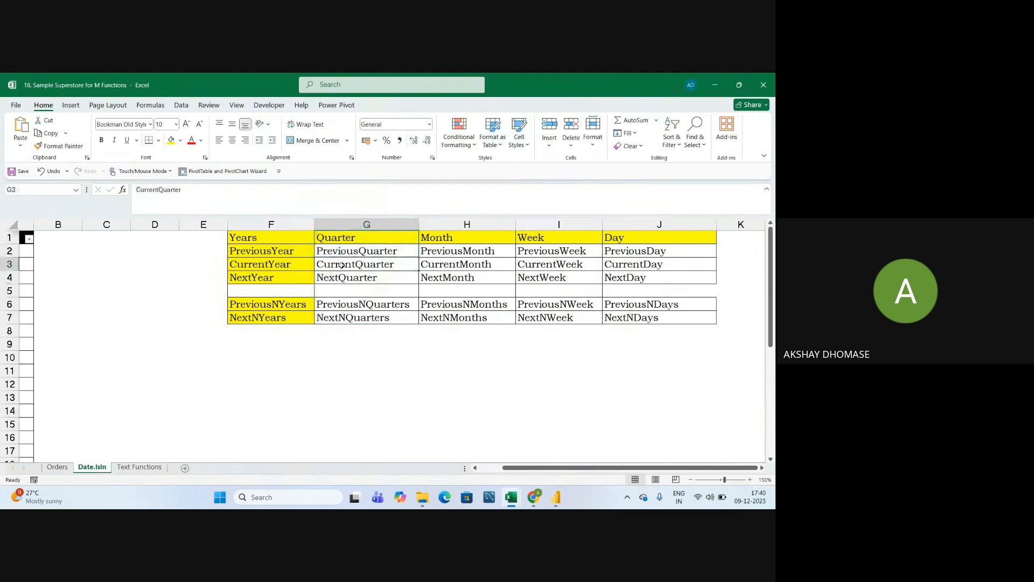
pyautogui.click(337, 278)
pyautogui.click(345, 306)
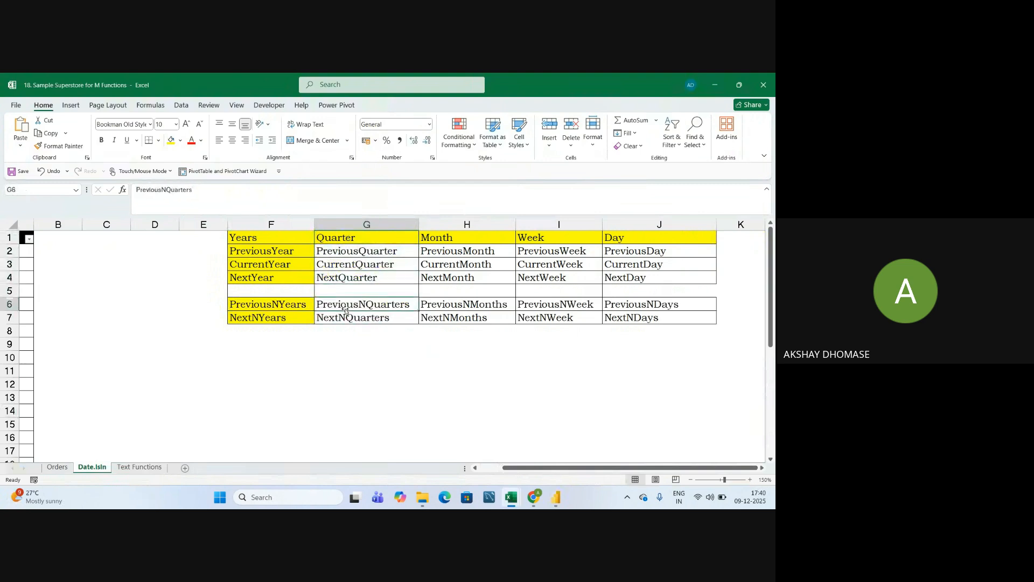
pyautogui.click(335, 322)
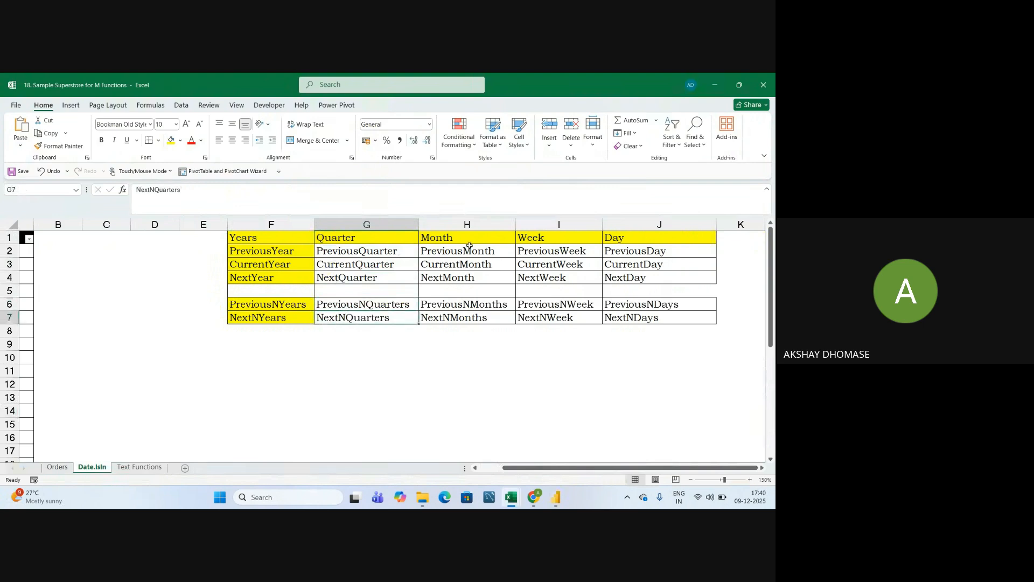
# Go through the functions in the Month column, from PreviousMonth to NextNMonths
pyautogui.click(458, 240)
pyautogui.click(455, 251)
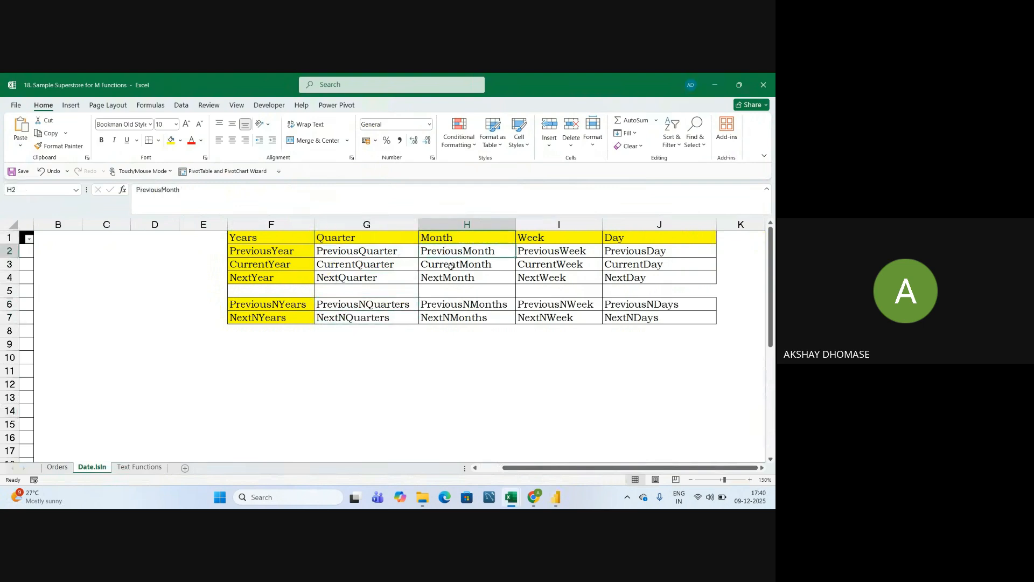
pyautogui.click(452, 266)
pyautogui.click(449, 276)
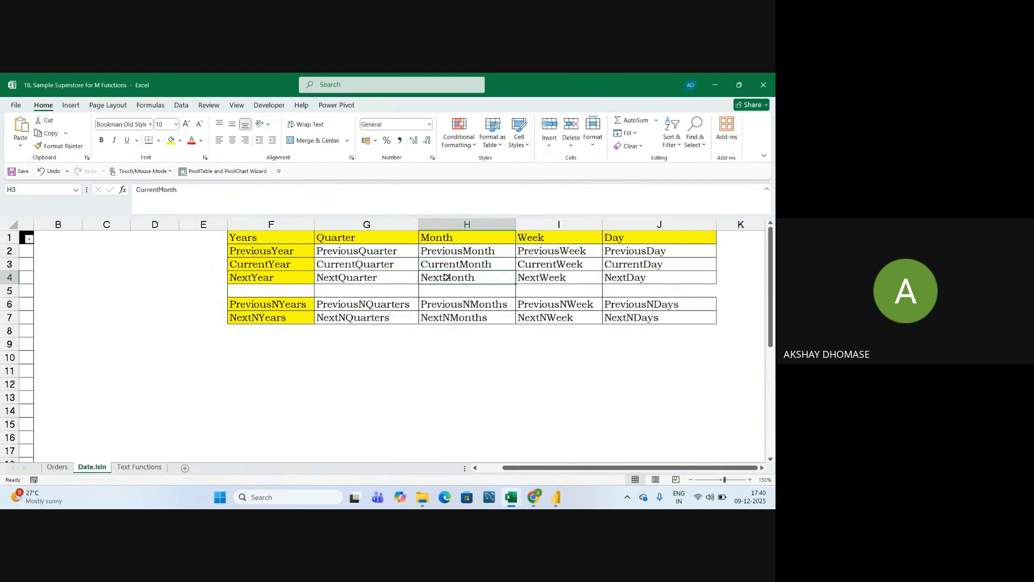
pyautogui.click(442, 308)
pyautogui.click(436, 320)
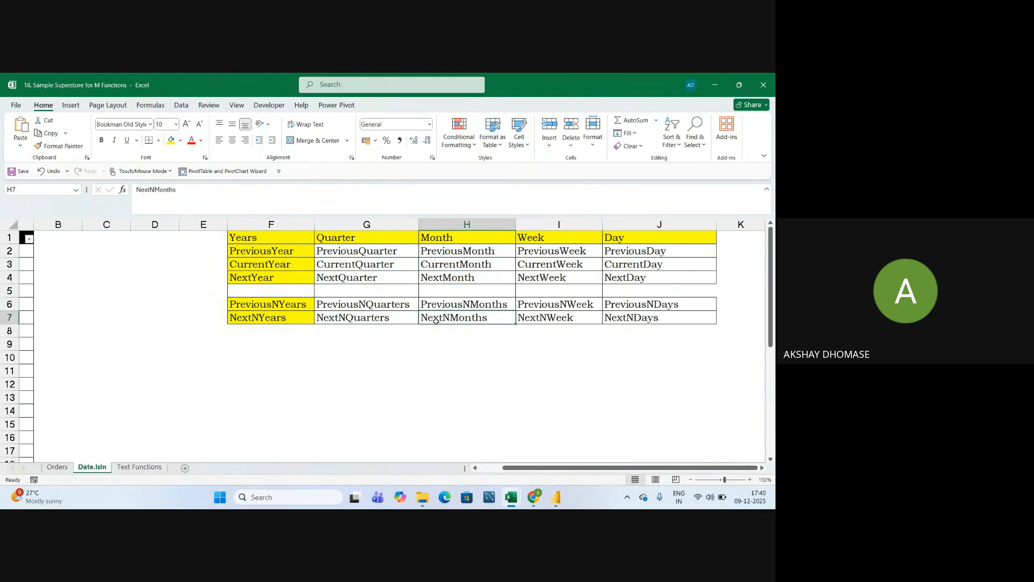
pyautogui.moveTo(458, 250); pyautogui.dragTo(470, 320)
# Review the Week and Day function columns, and compare the Years functions with the Quarter and Month ones
pyautogui.click(544, 237)
pyautogui.click(625, 238)
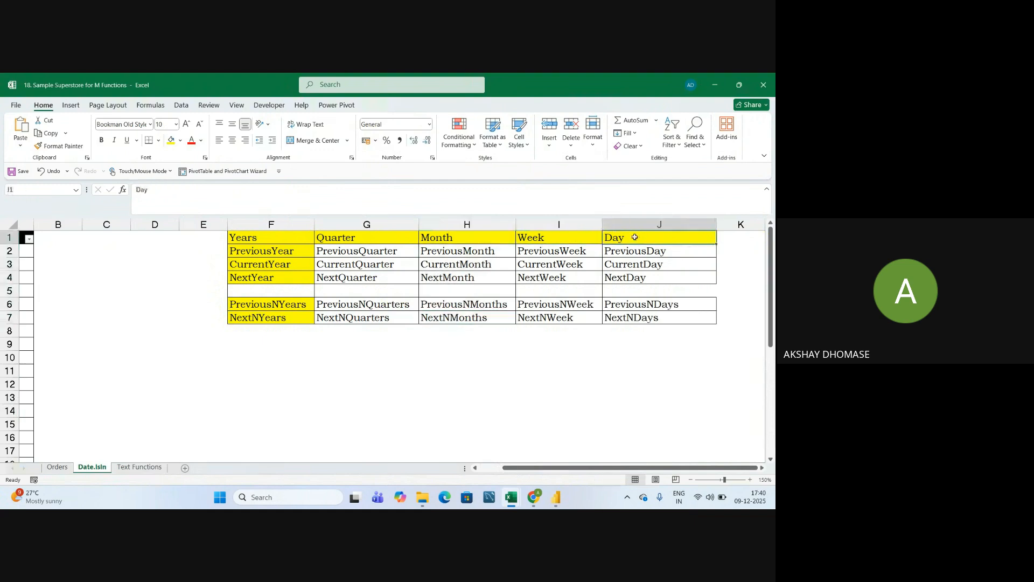
pyautogui.moveTo(629, 253); pyautogui.dragTo(646, 318)
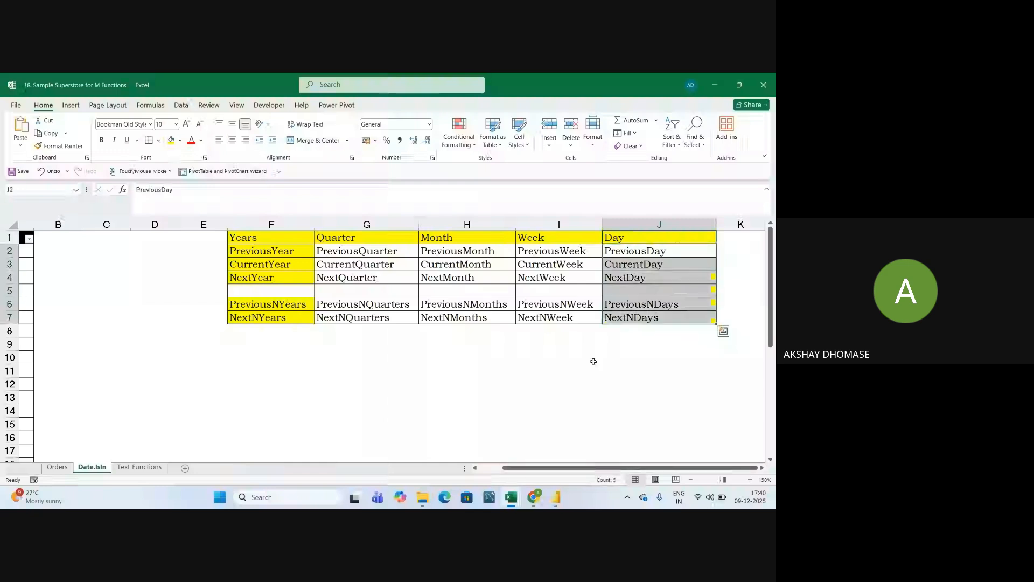
pyautogui.click(593, 361)
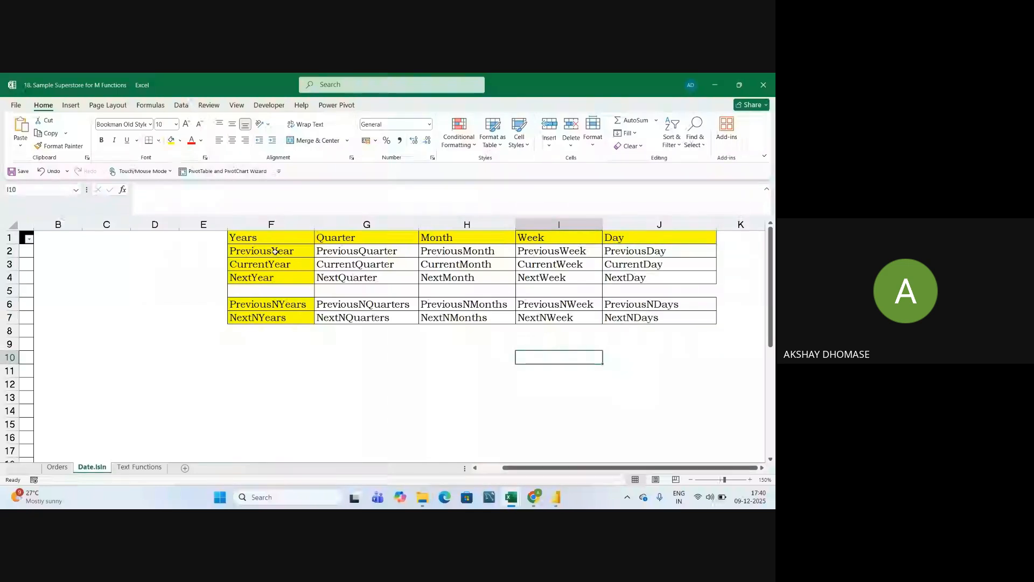
pyautogui.moveTo(275, 251); pyautogui.dragTo(261, 327)
pyautogui.click(270, 397)
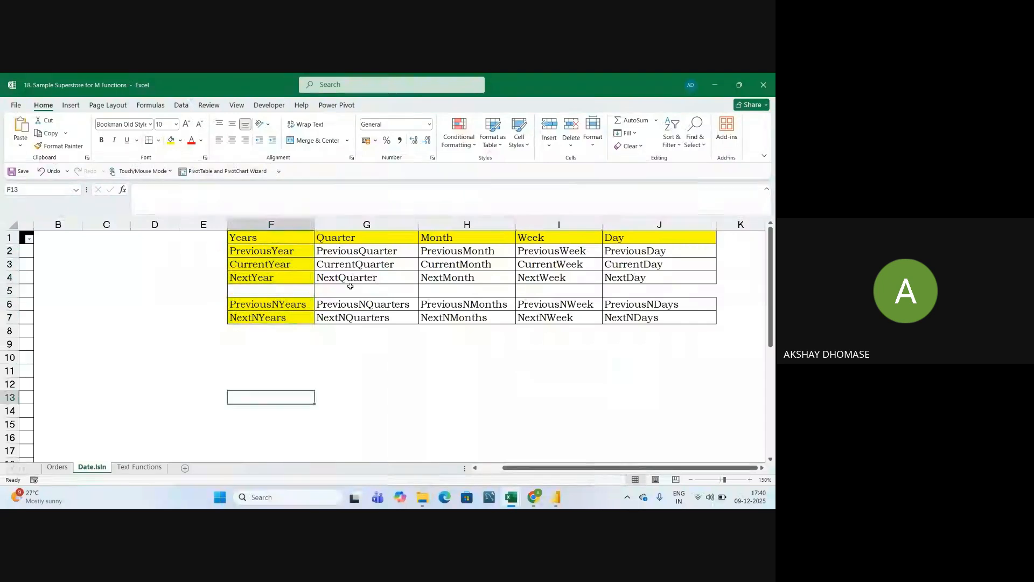
pyautogui.click(365, 237)
pyautogui.click(442, 237)
pyautogui.moveTo(446, 251); pyautogui.dragTo(446, 317)
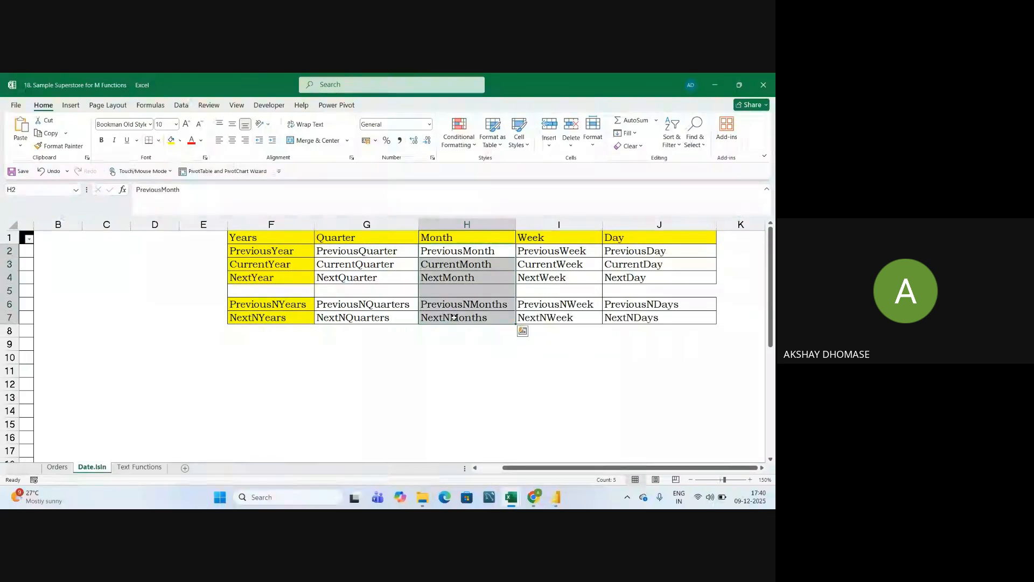
# Switch to the Power BI Syllabus workbook and make the M Functions - Date (Isin) topic bold
pyautogui.hotkey('alt', 'Tab')
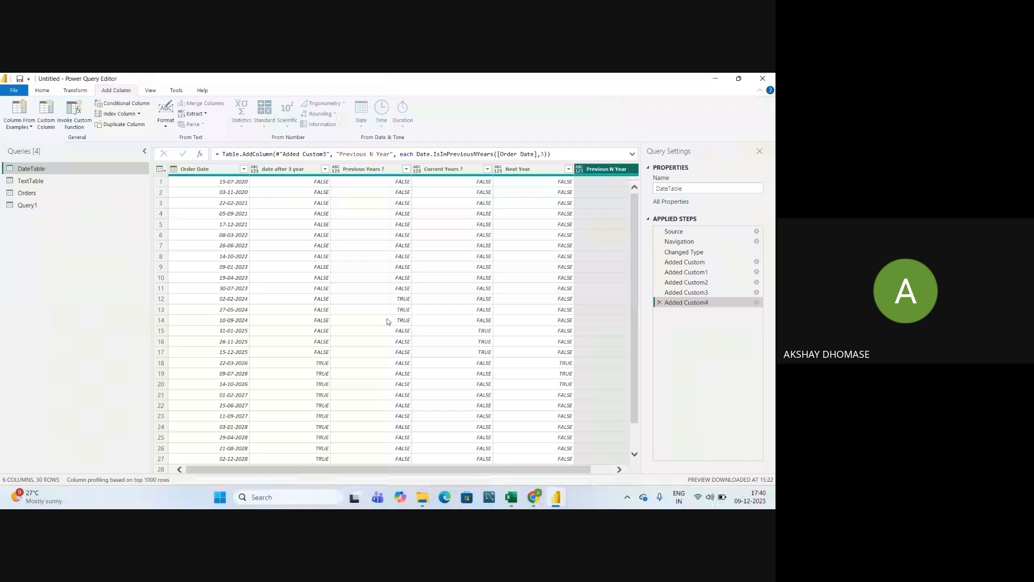
pyautogui.hotkey('alt', 'Tab')
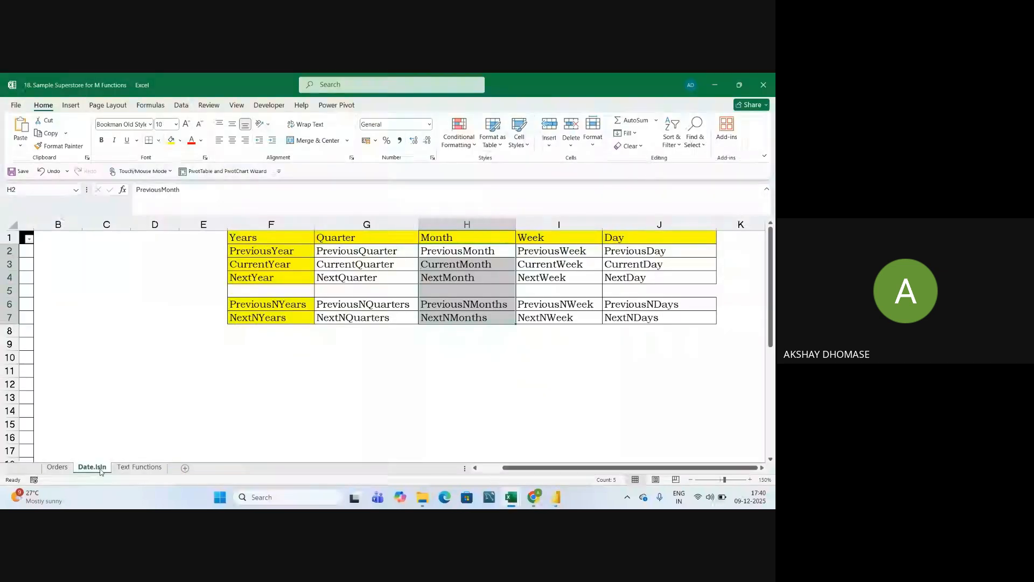
pyautogui.hotkey('alt', 'Tab')
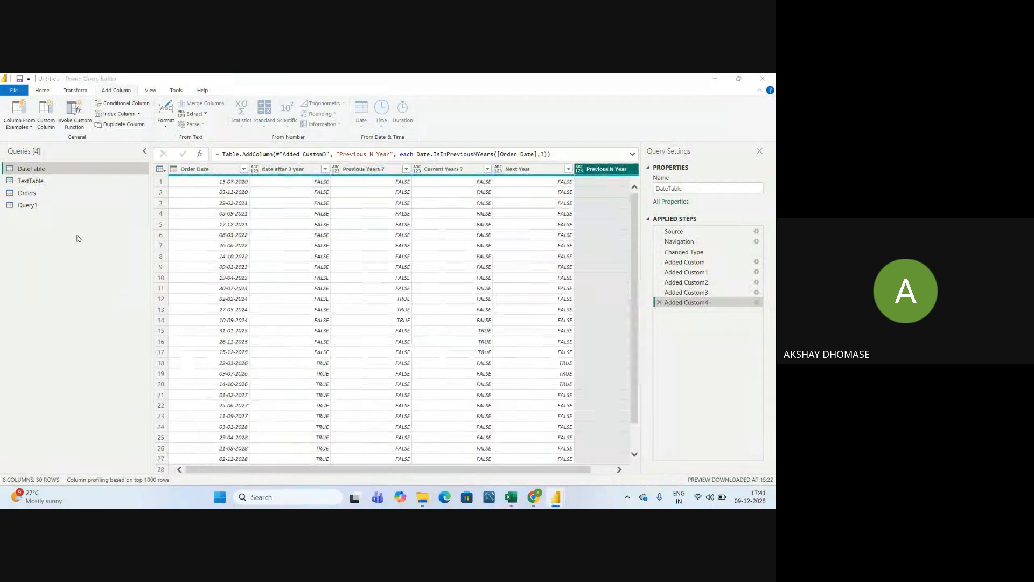
pyautogui.hotkey('alt', 'Tab')
pyautogui.hotkey('alt', 'Tab')
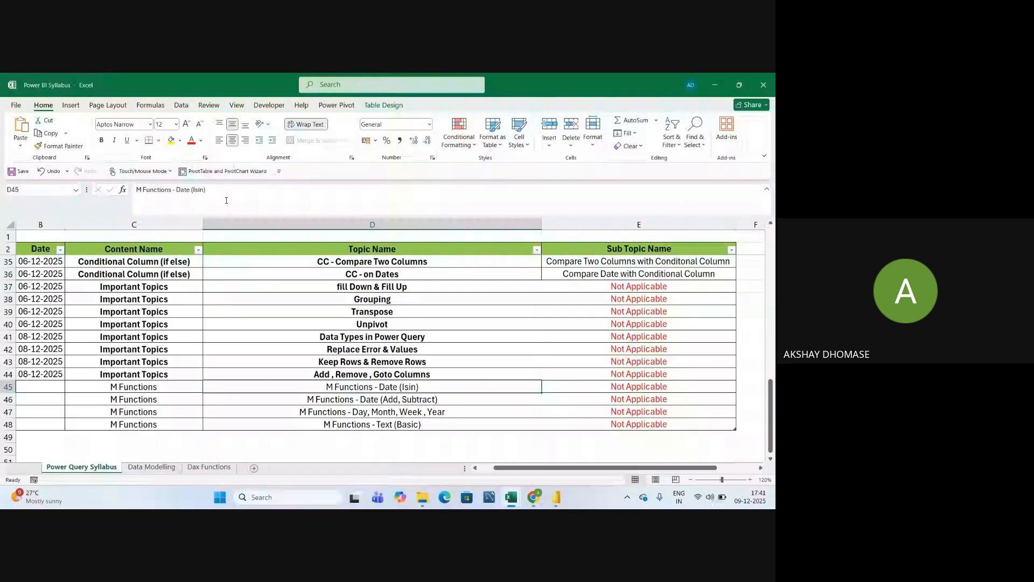
pyautogui.hotkey('ctrl', 'b')
pyautogui.click(329, 402)
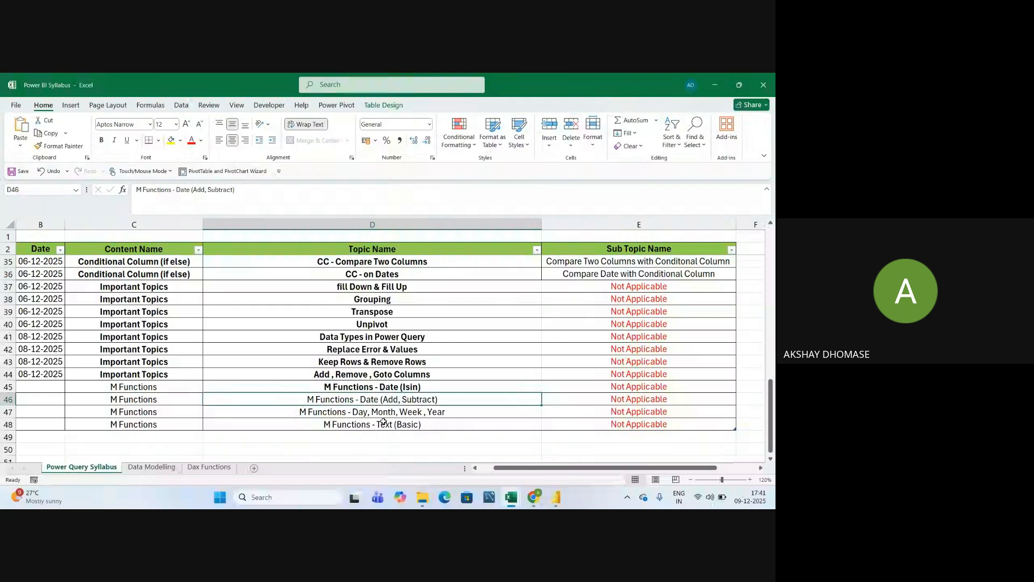
# Switch to the Power Query Editor and duplicate the DateTable query
pyautogui.hotkey('alt', 'Tab')
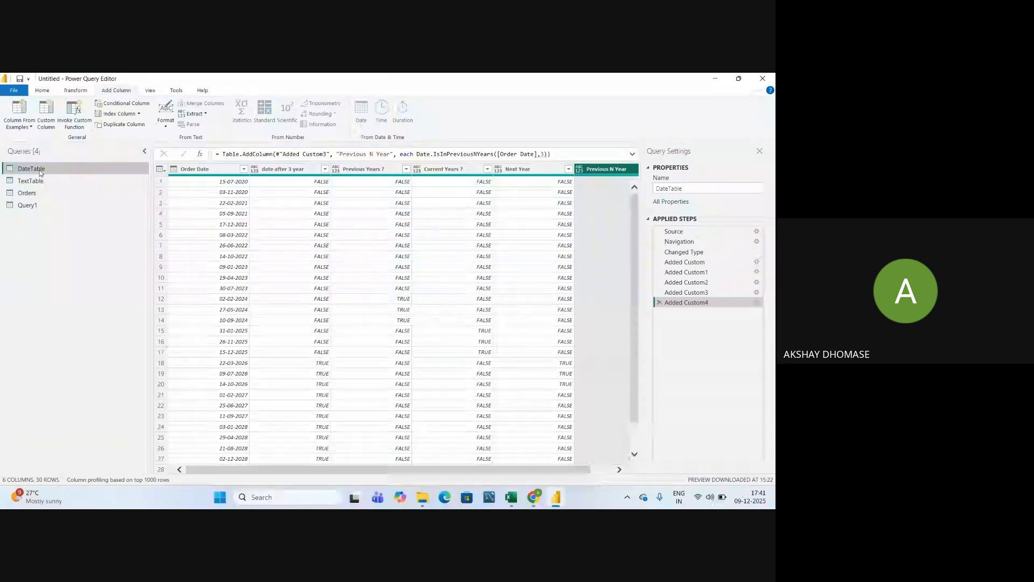
pyautogui.rightClick(40, 173)
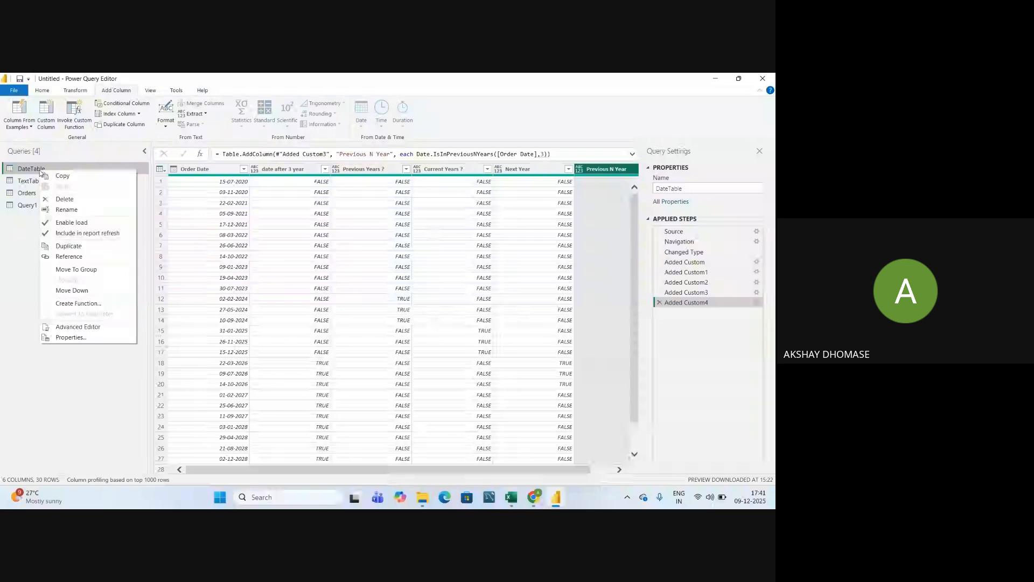
pyautogui.click(67, 247)
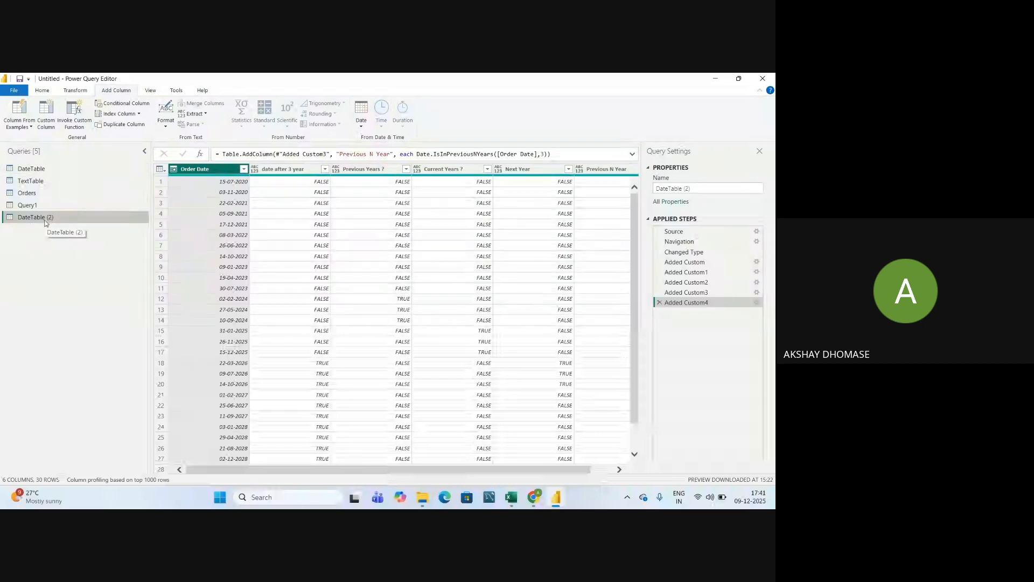
# Delete all the Added Custom steps from the duplicated query, keeping the applied steps up to Changed Type
pyautogui.click(659, 302)
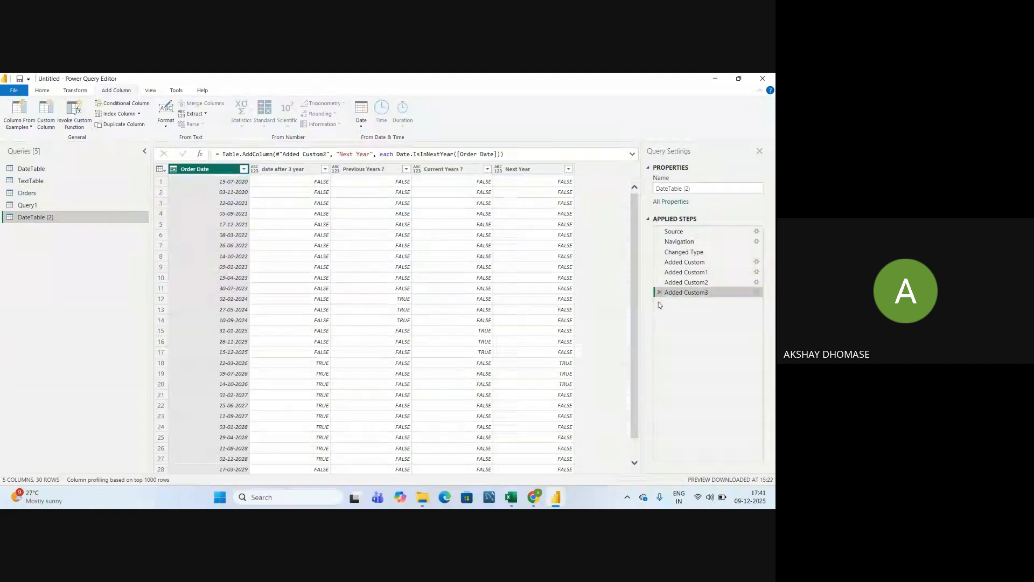
pyautogui.click(659, 292)
pyautogui.click(660, 282)
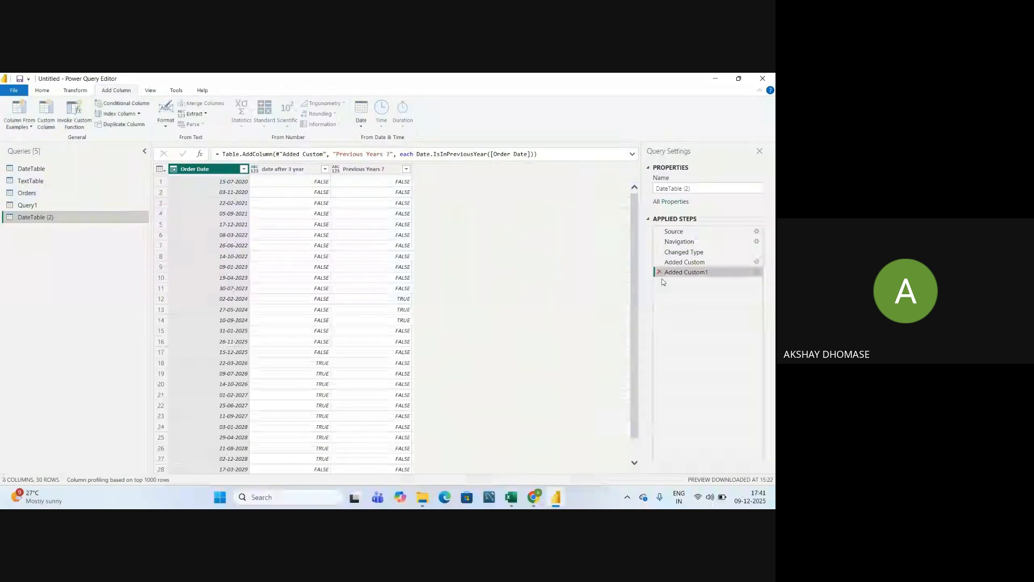
pyautogui.click(659, 272)
pyautogui.click(659, 263)
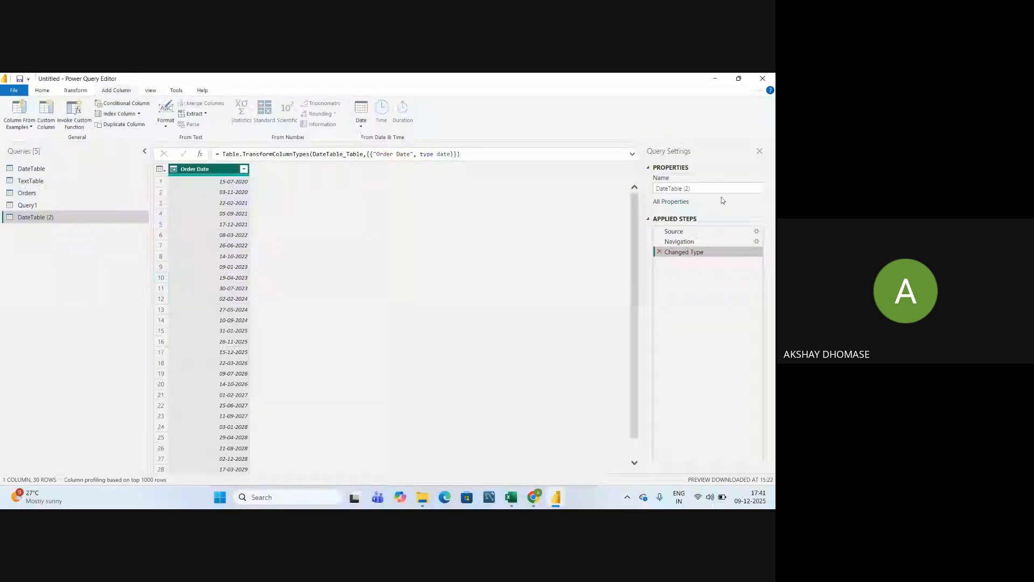
# Rename the duplicated query as M Function Date Add Subtract, checking the topic name in the syllabus workbook
pyautogui.doubleClick(701, 189)
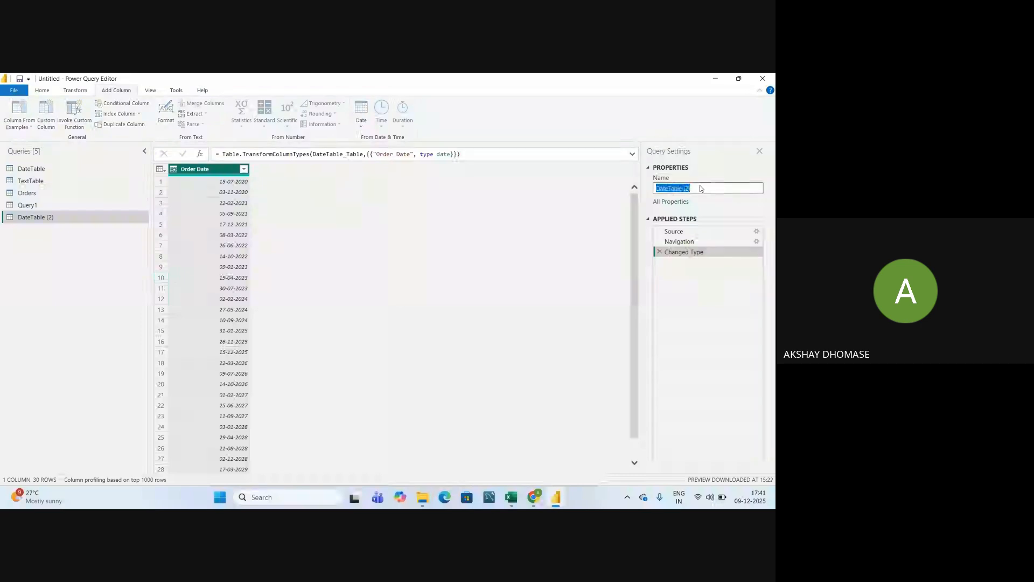
pyautogui.write('Mu')
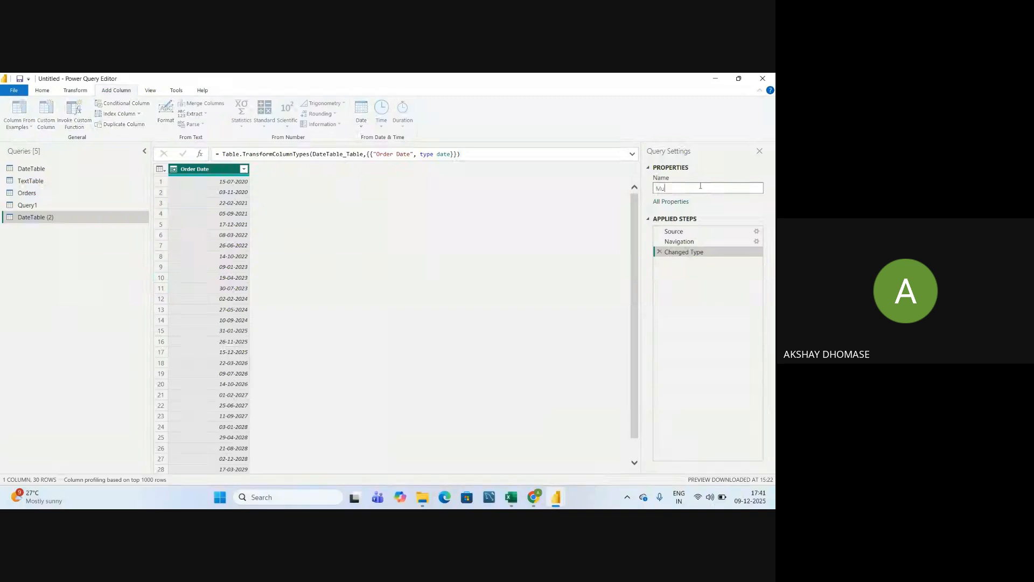
pyautogui.press('BackSpace')
pyautogui.hotkey('alt', 'Tab')
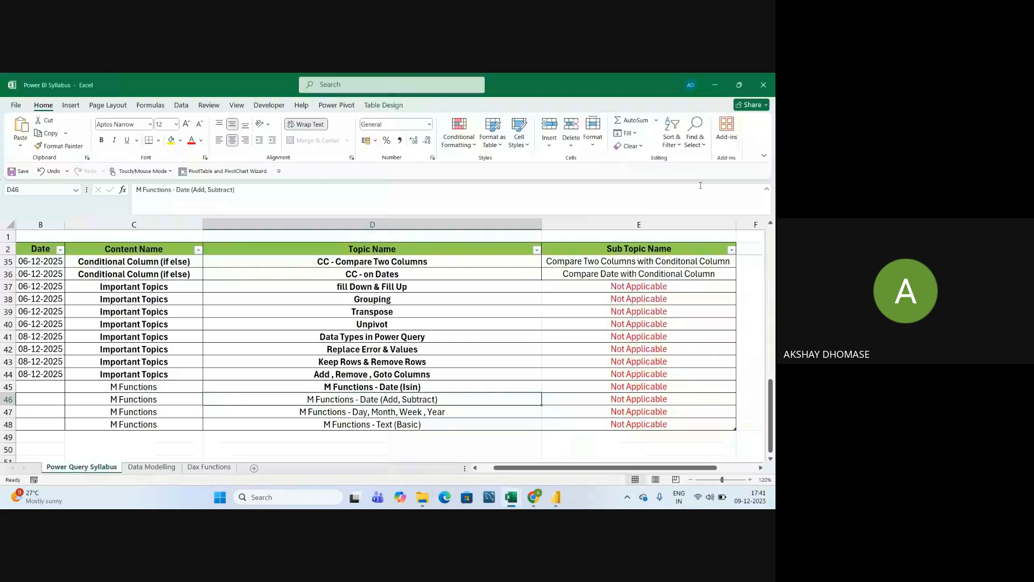
pyautogui.hotkey('alt', 'Tab')
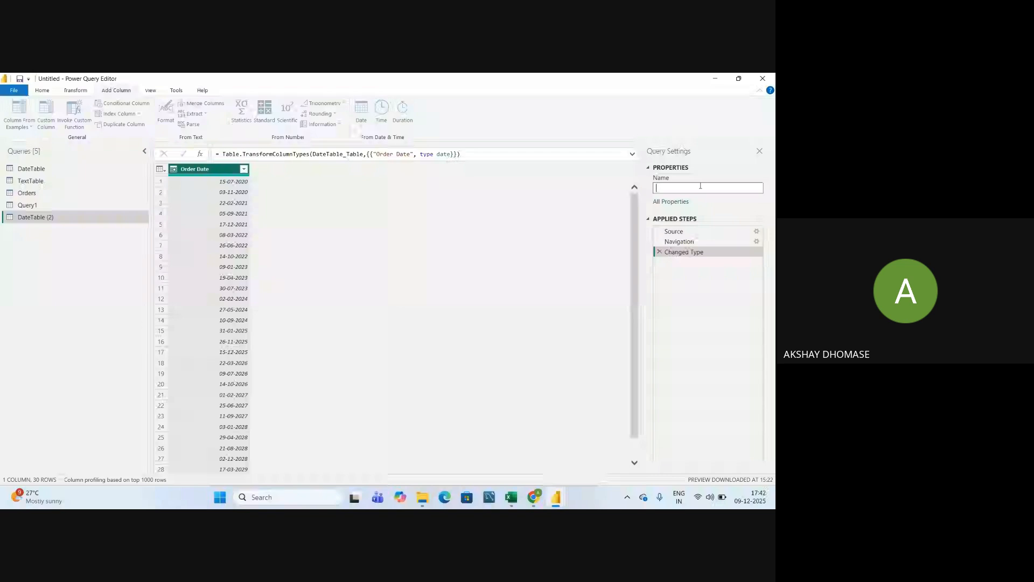
pyautogui.write('M Fu')
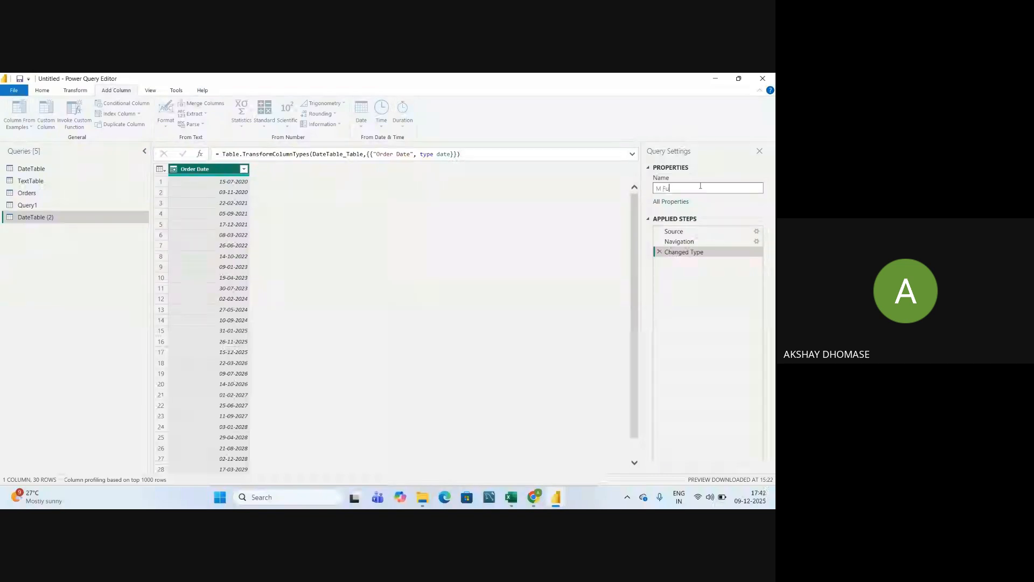
pyautogui.write('nction Date')
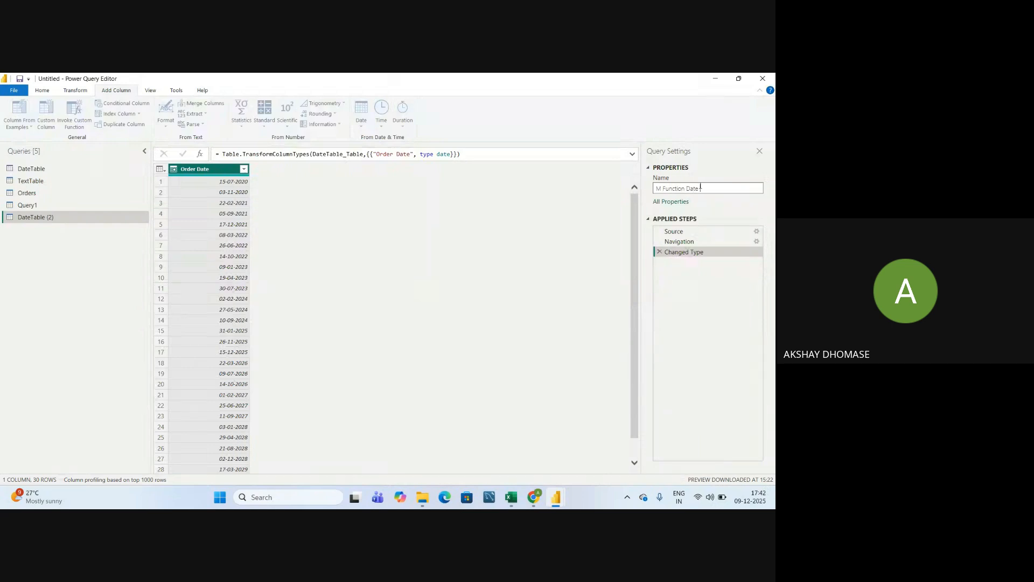
pyautogui.write(' Add S')
pyautogui.write('ubtra')
pyautogui.write('cti')
pyautogui.press('BackSpace')
pyautogui.press('Return')
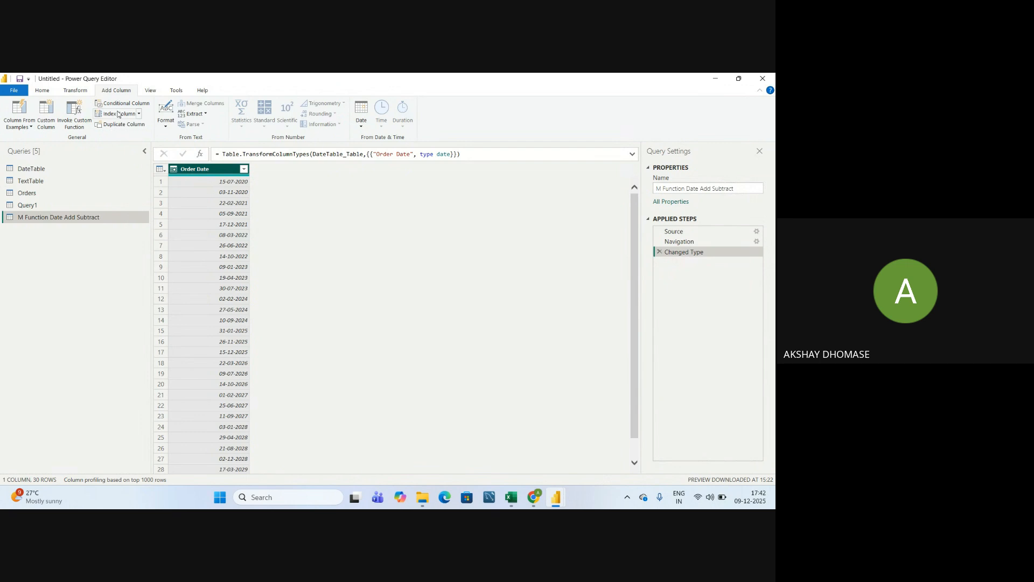
# Start a new custom column in the M Function Date Add Subtract query and name it Add 5 Month
pyautogui.click(47, 121)
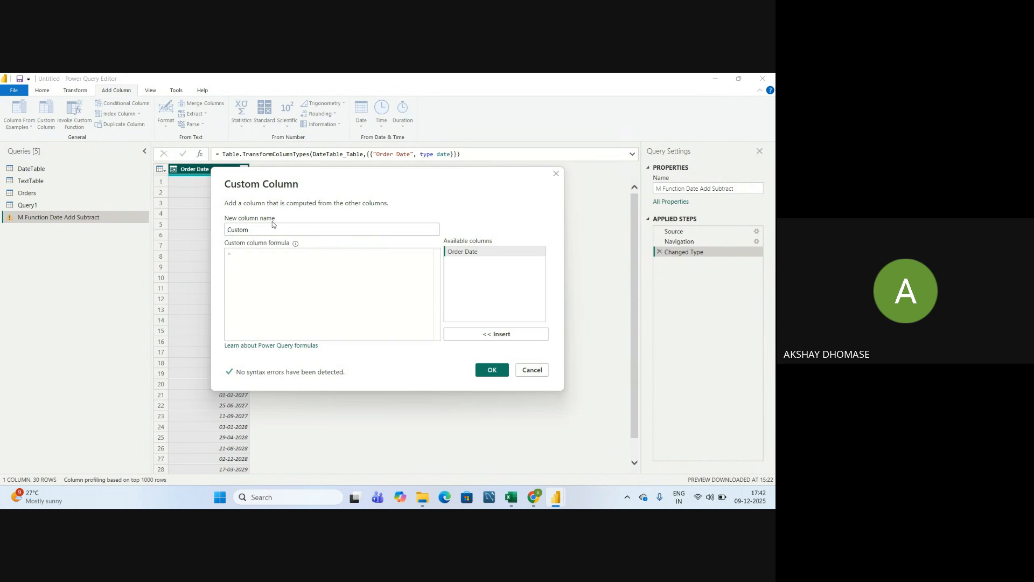
pyautogui.doubleClick(256, 233)
pyautogui.moveTo(411, 171); pyautogui.dragTo(404, 241)
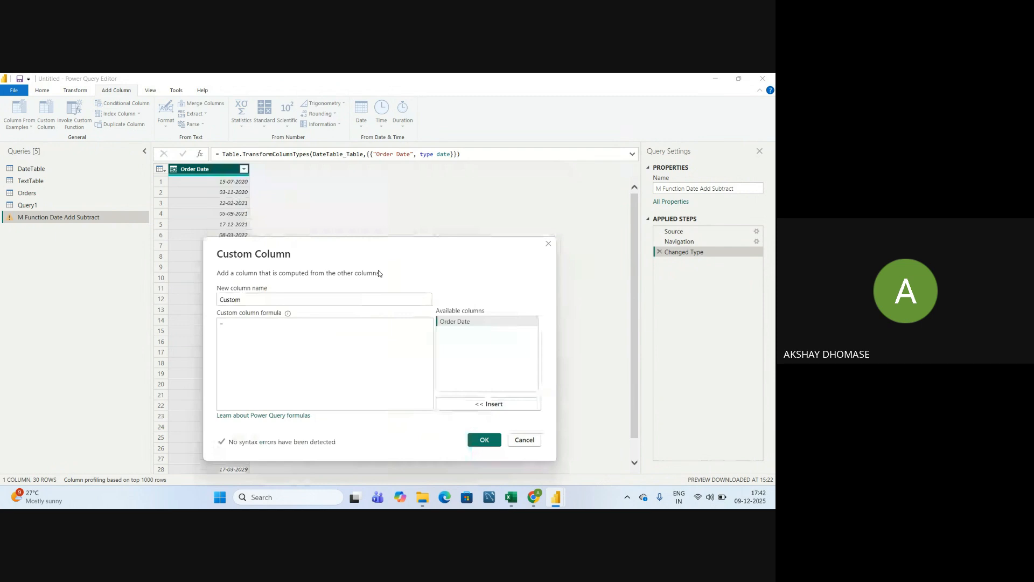
pyautogui.doubleClick(251, 298)
pyautogui.press('BackSpace')
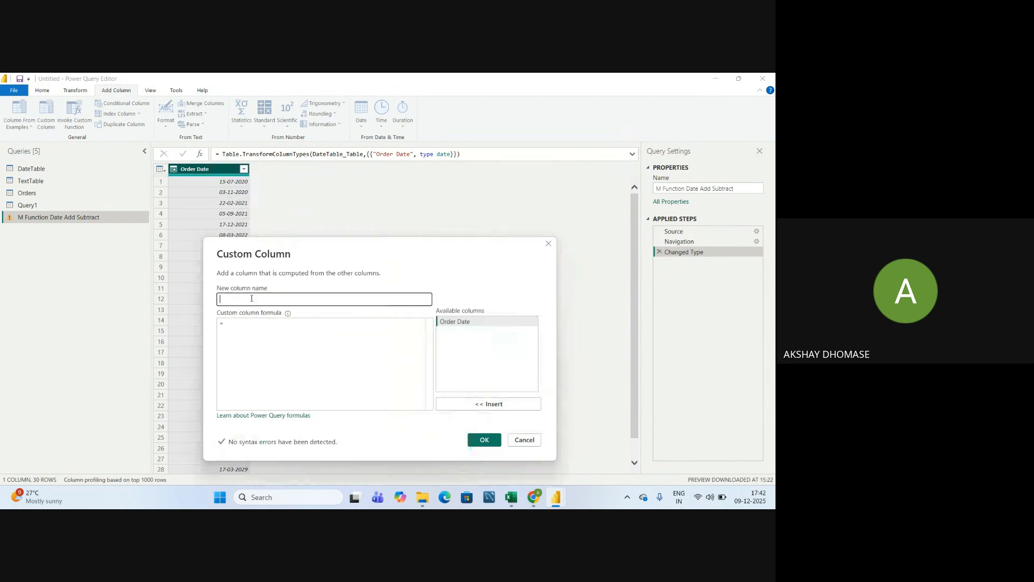
pyautogui.write('Add 5 Monthh')
# Begin the Add 5 Month column's formula with the Date.AddMonths function
pyautogui.click(244, 377)
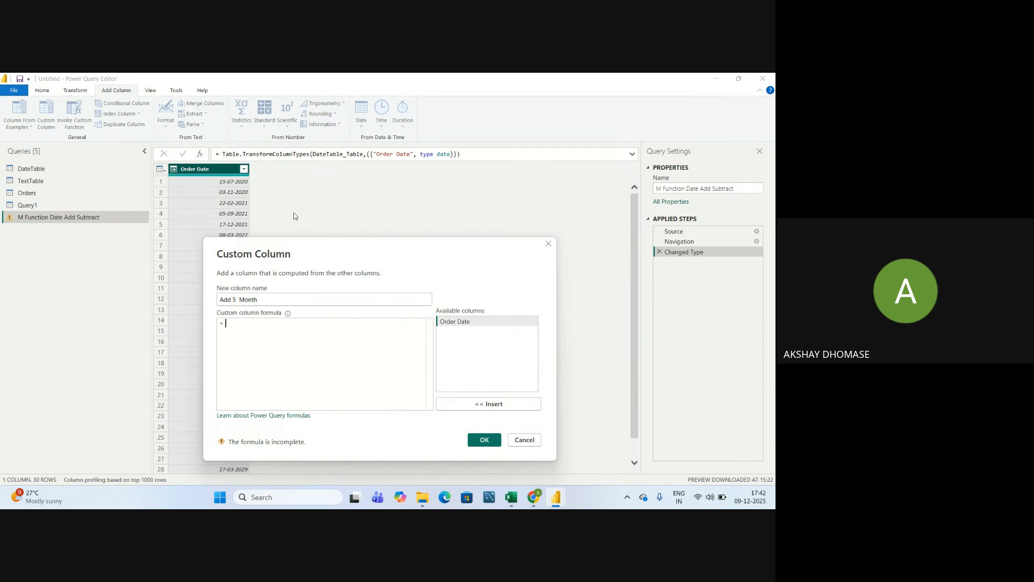
pyautogui.write('da')
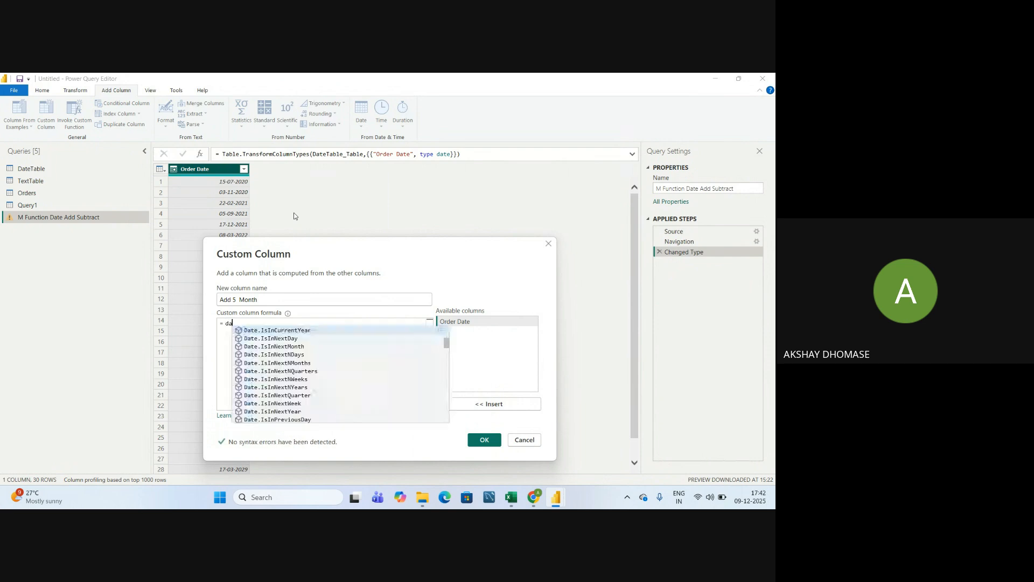
pyautogui.write('teadd')
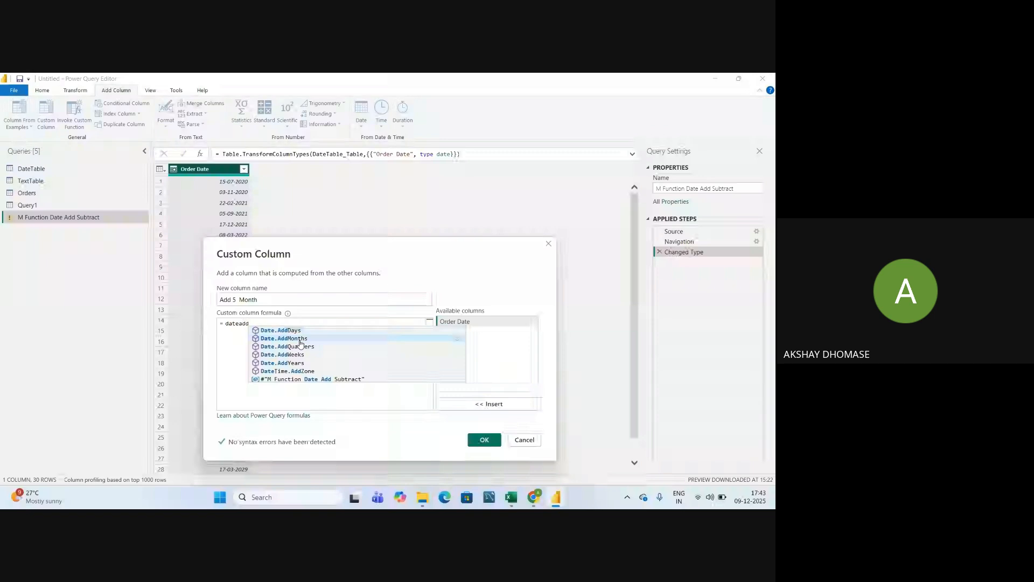
pyautogui.click(300, 340)
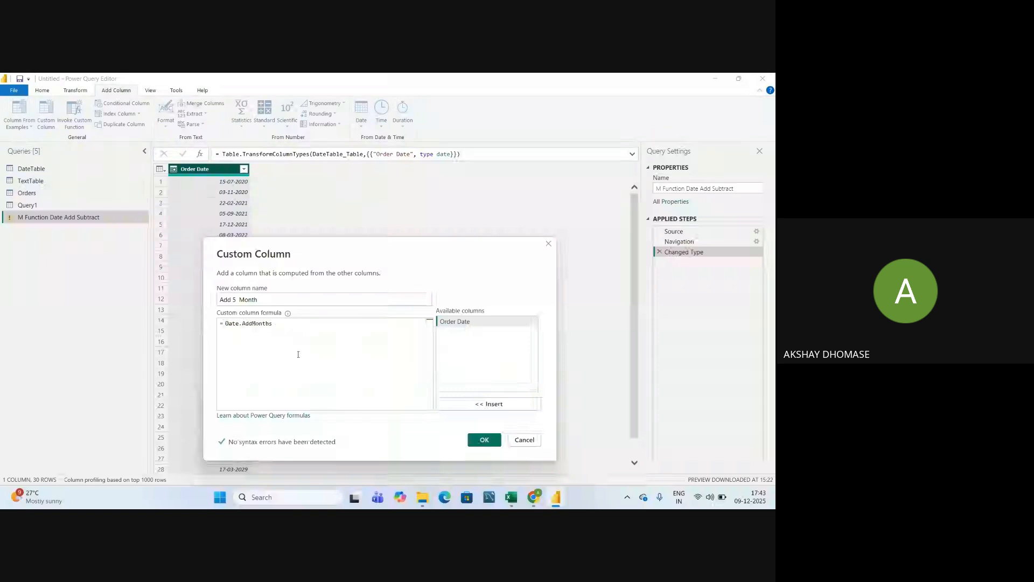
# Complete the Add 5 Month custom column with the formula Date.AddMonths([Order Date],5) and check its rows and formula
pyautogui.write('(')
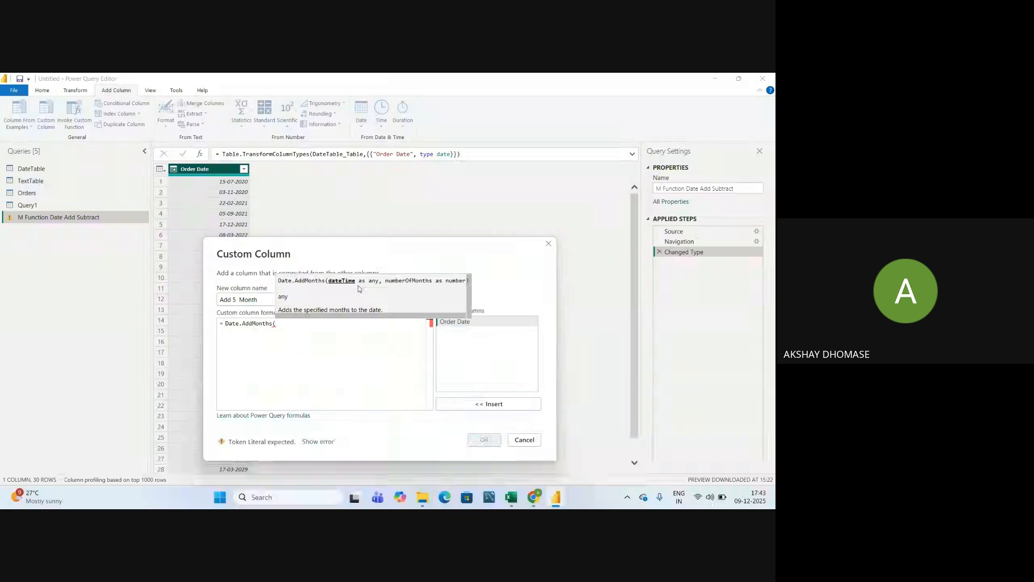
pyautogui.doubleClick(453, 322)
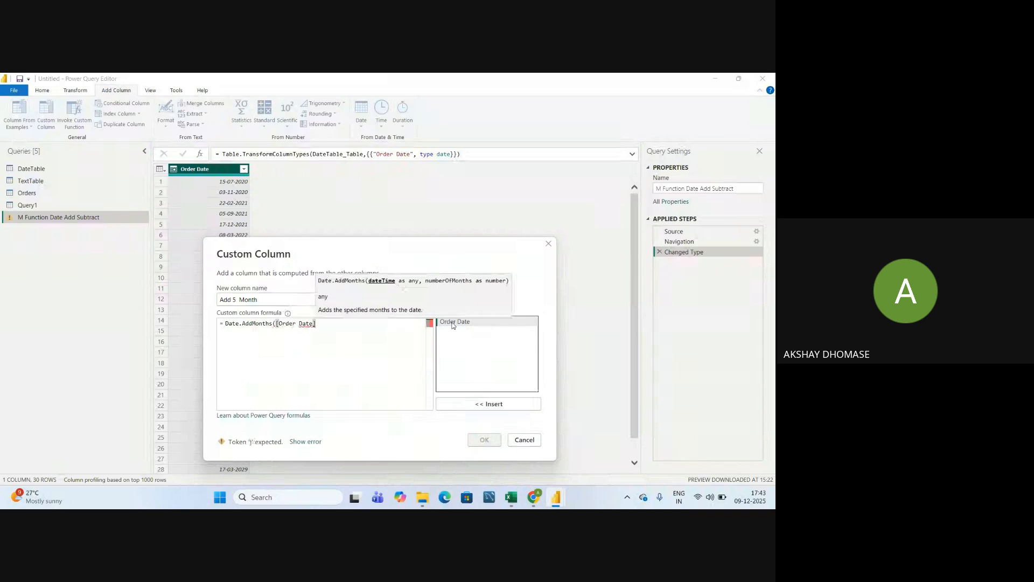
pyautogui.write(',')
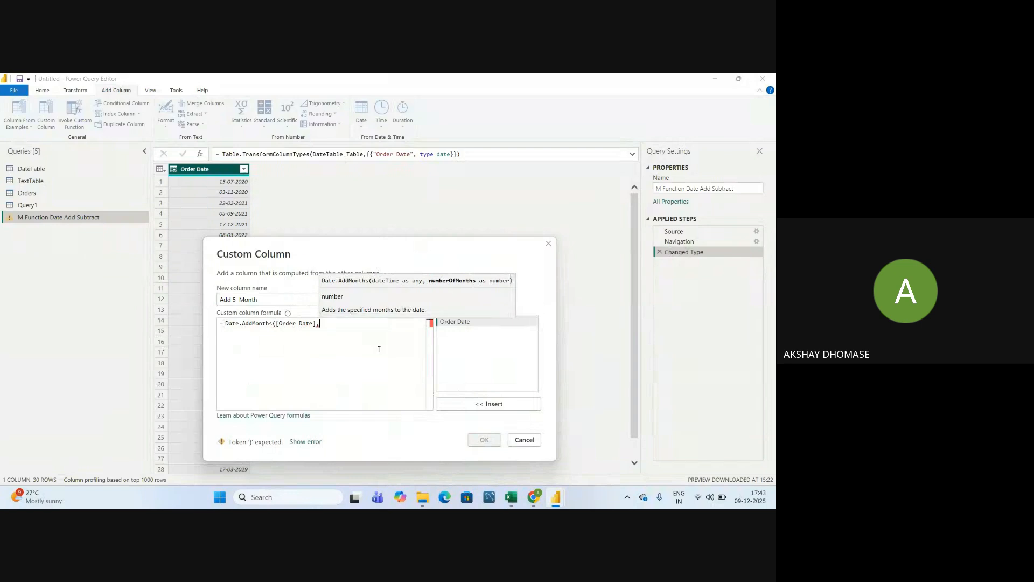
pyautogui.write('5')
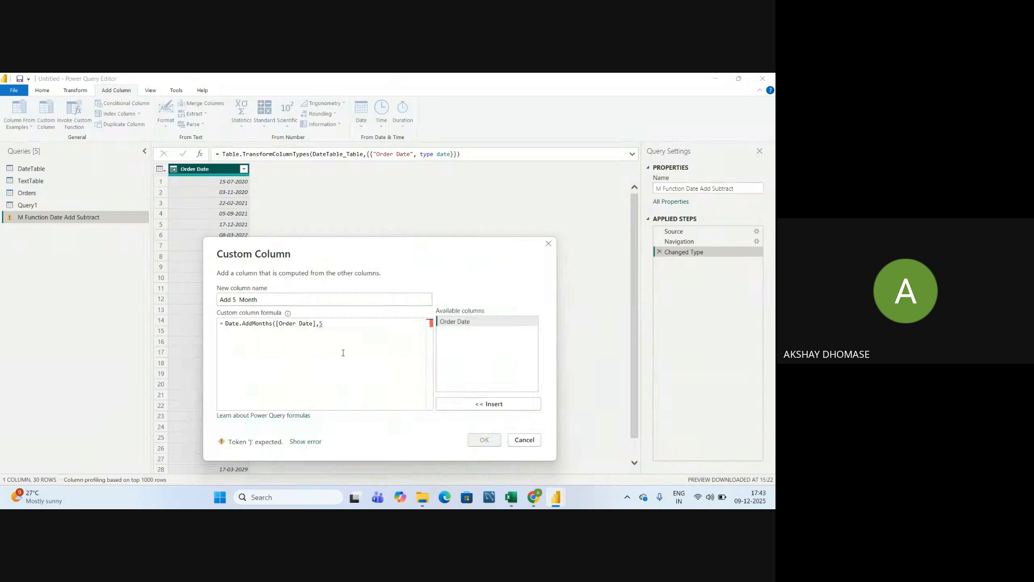
pyautogui.write(')')
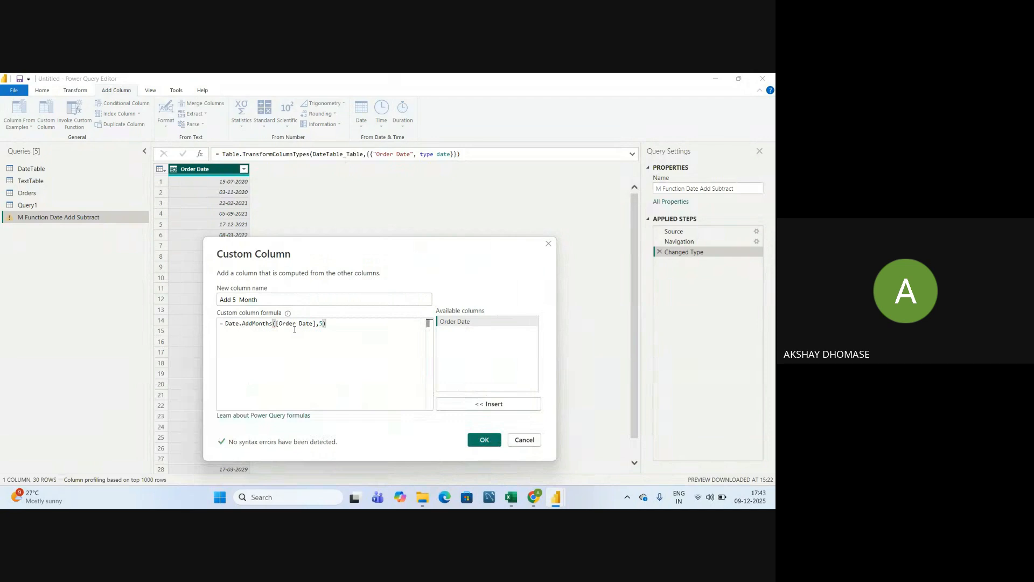
pyautogui.click(488, 441)
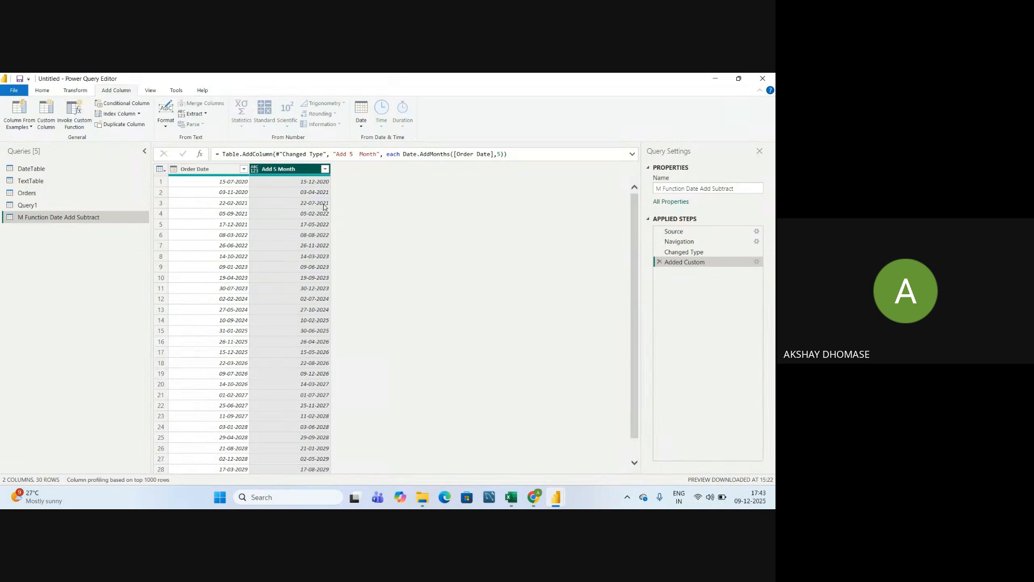
pyautogui.scroll(-1, 310, 208)
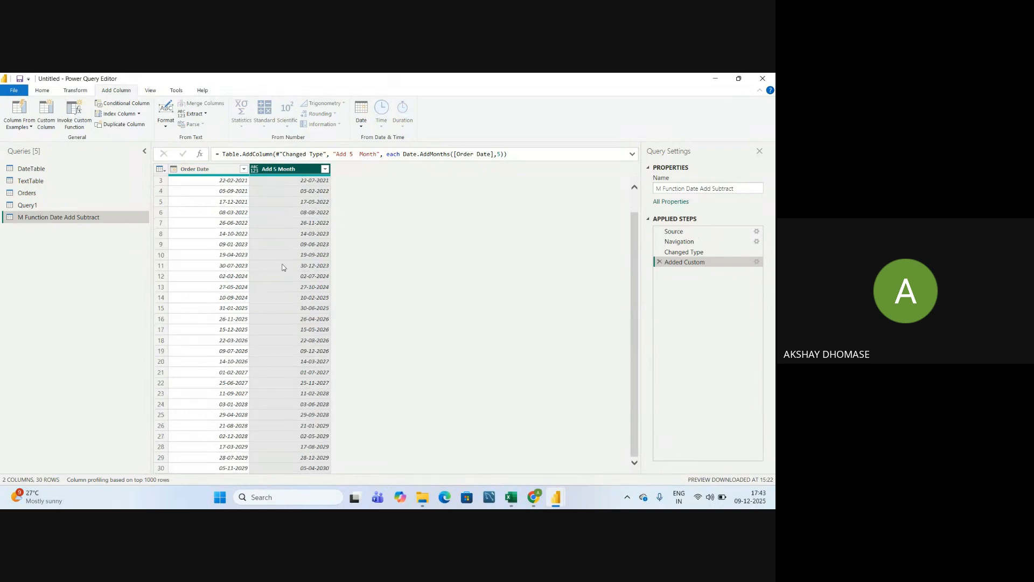
pyautogui.scroll(1, 271, 338)
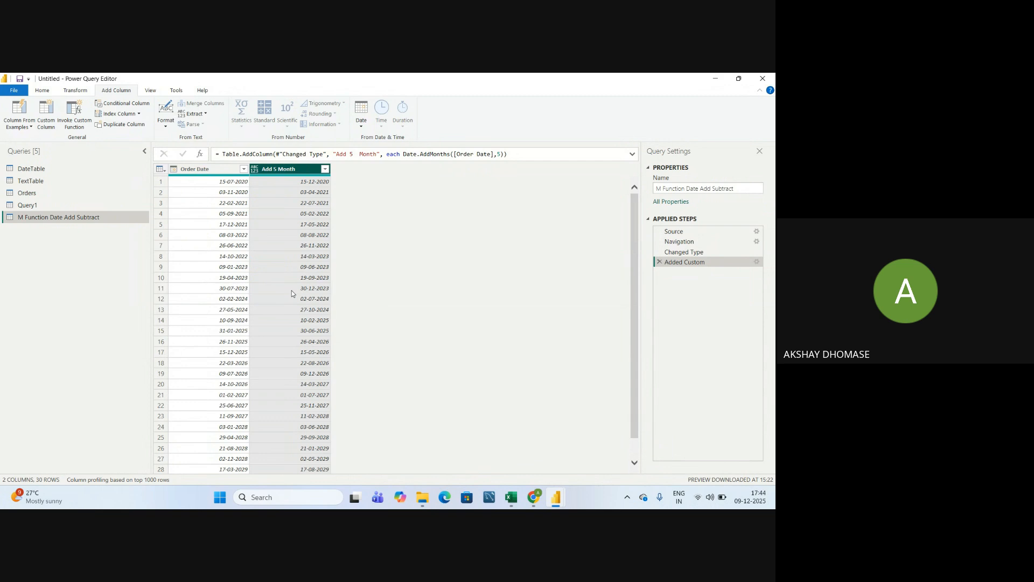
pyautogui.click(756, 263)
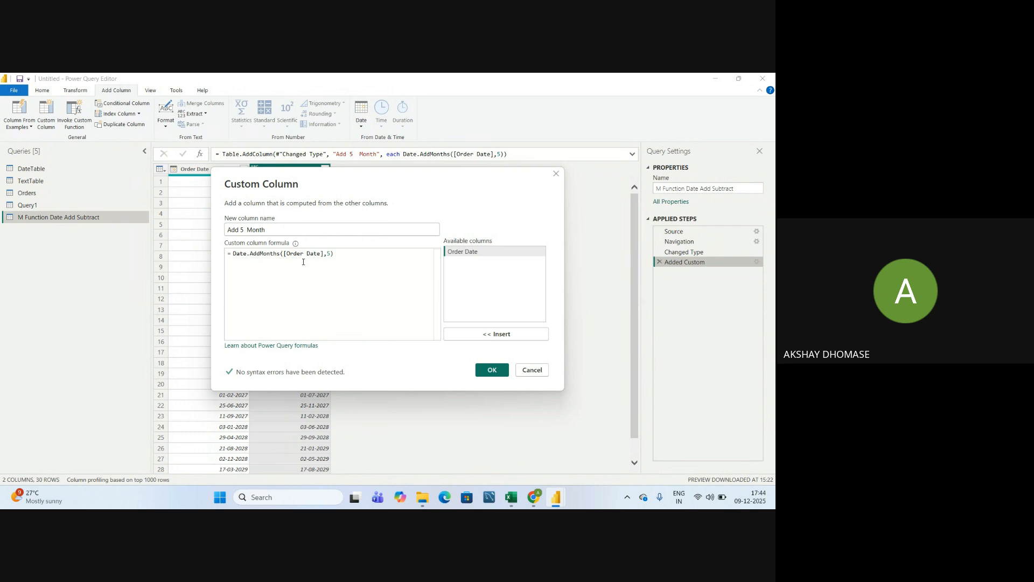
pyautogui.click(492, 371)
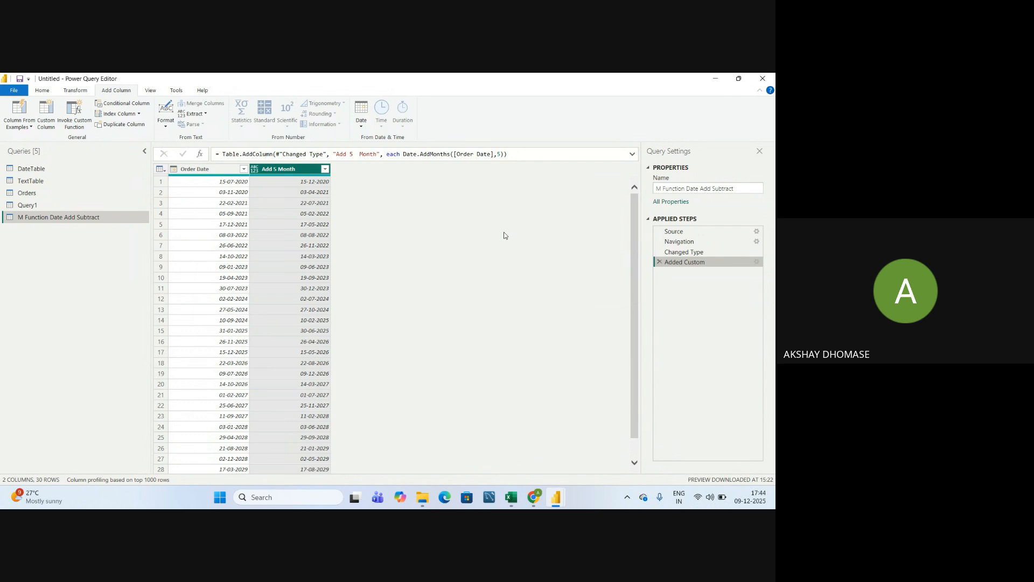
# Start another custom column in the M Function Date Add Subtract query and name it "add 5 Years"
pyautogui.click(47, 121)
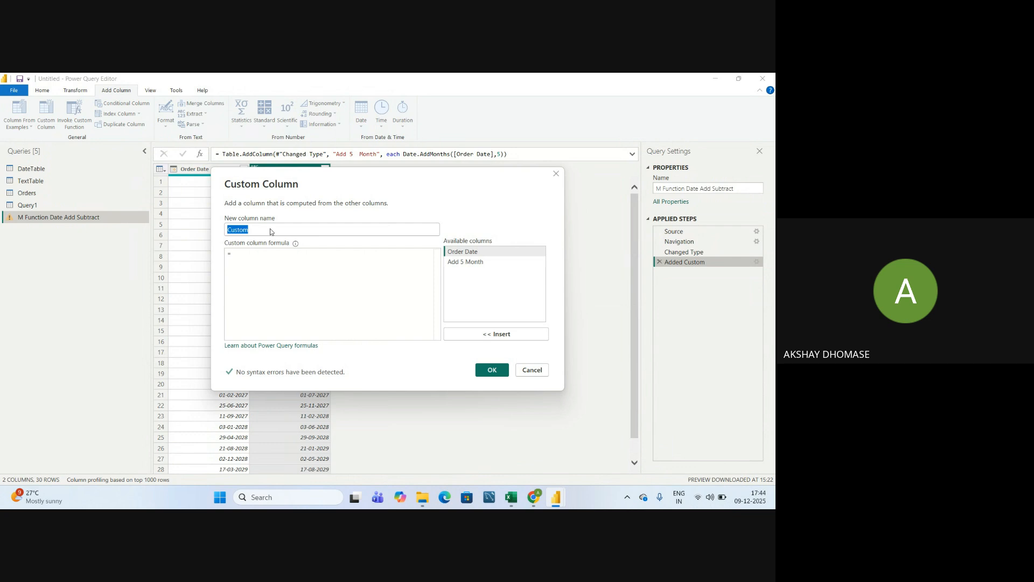
pyautogui.press('BackSpace')
pyautogui.write('add 6')
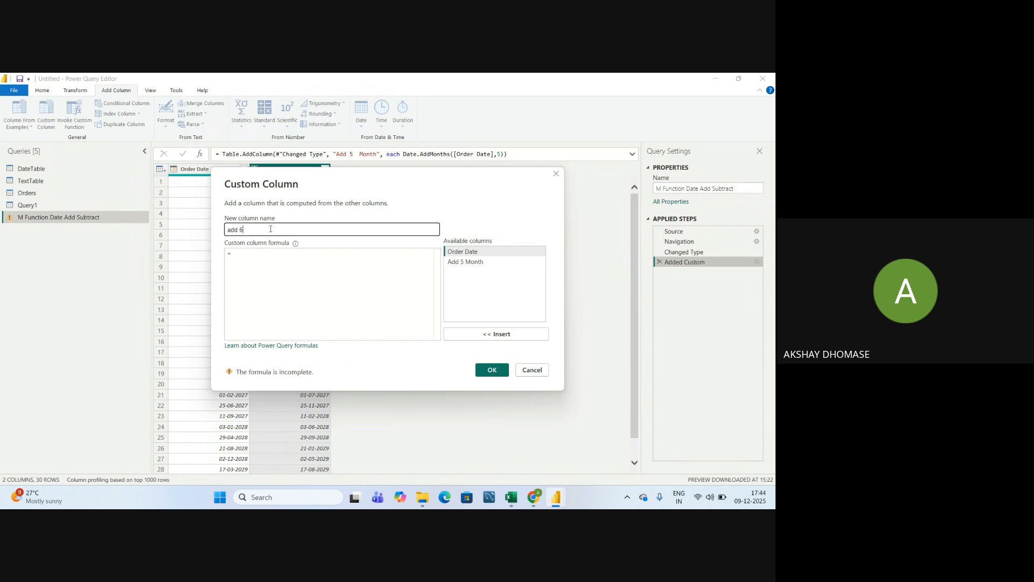
pyautogui.press('BackSpace')
pyautogui.write('5 Ye')
pyautogui.press('BackSpace')
pyautogui.write('ears')
# Enter the formula Date.AddYears([Order Date],5) for the add 5 Years column and create the column
pyautogui.click(251, 257)
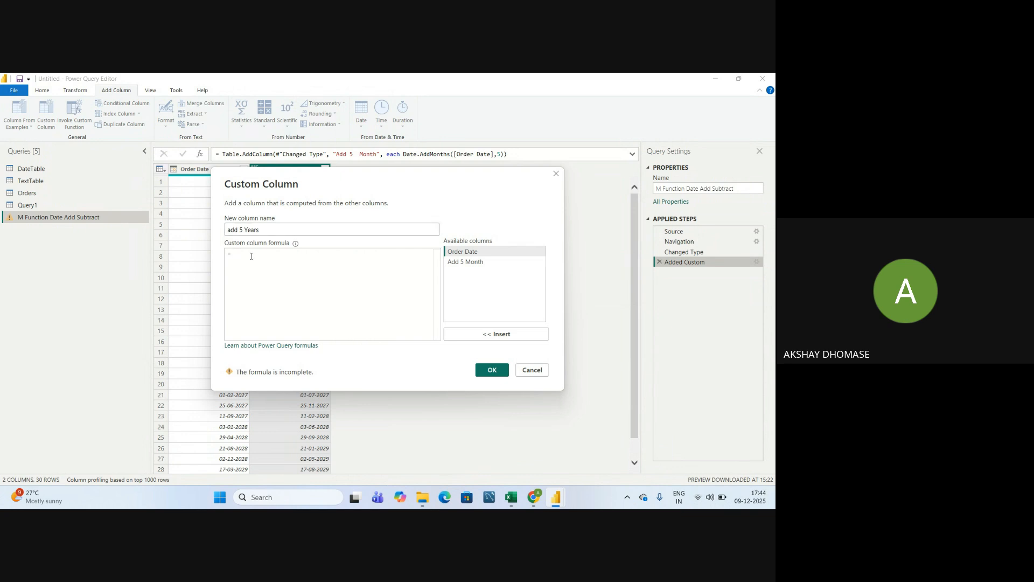
pyautogui.write('dateadd')
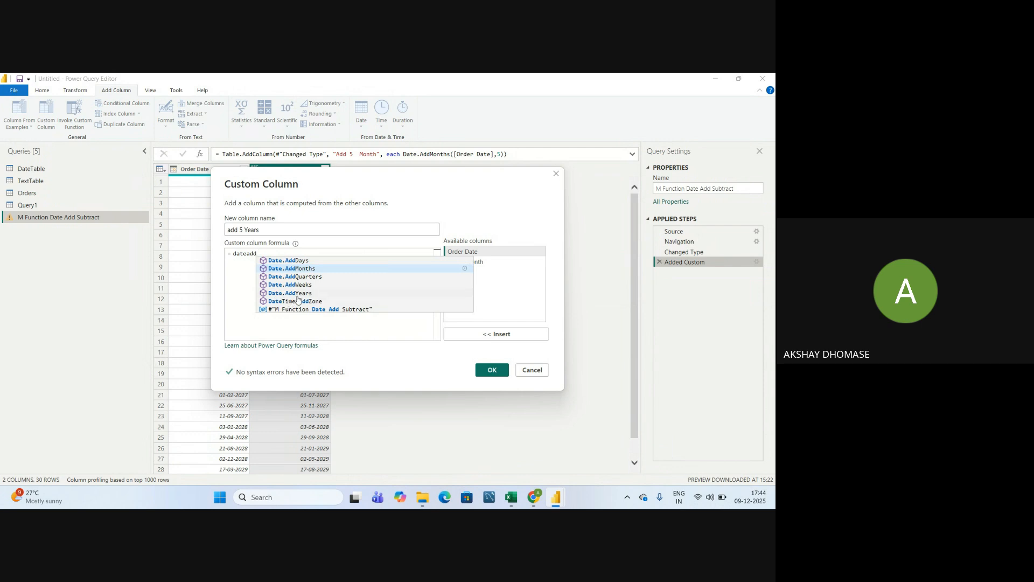
pyautogui.press('Down')
pyautogui.press('Down')
pyautogui.press('Down')
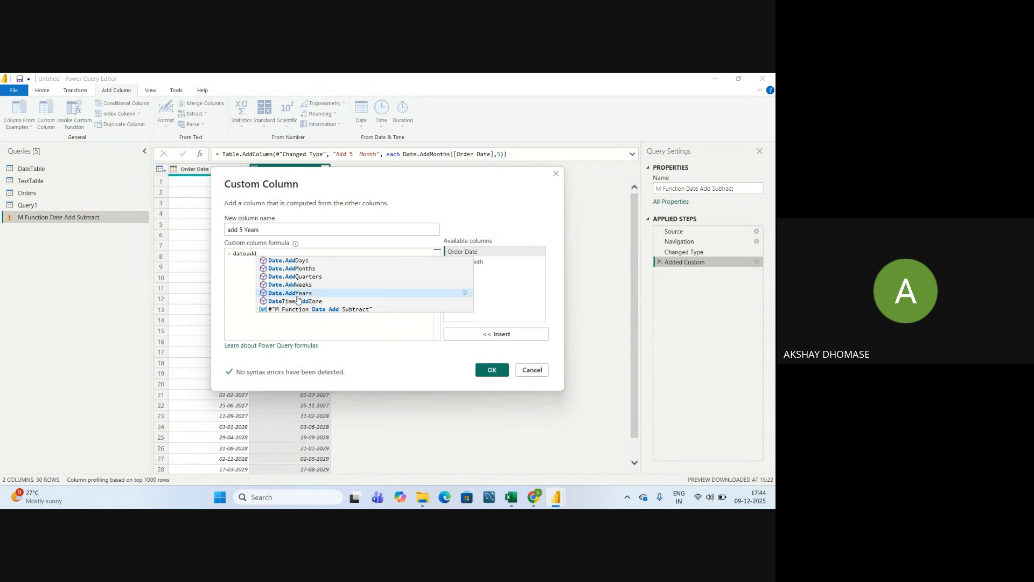
pyautogui.press('Tab')
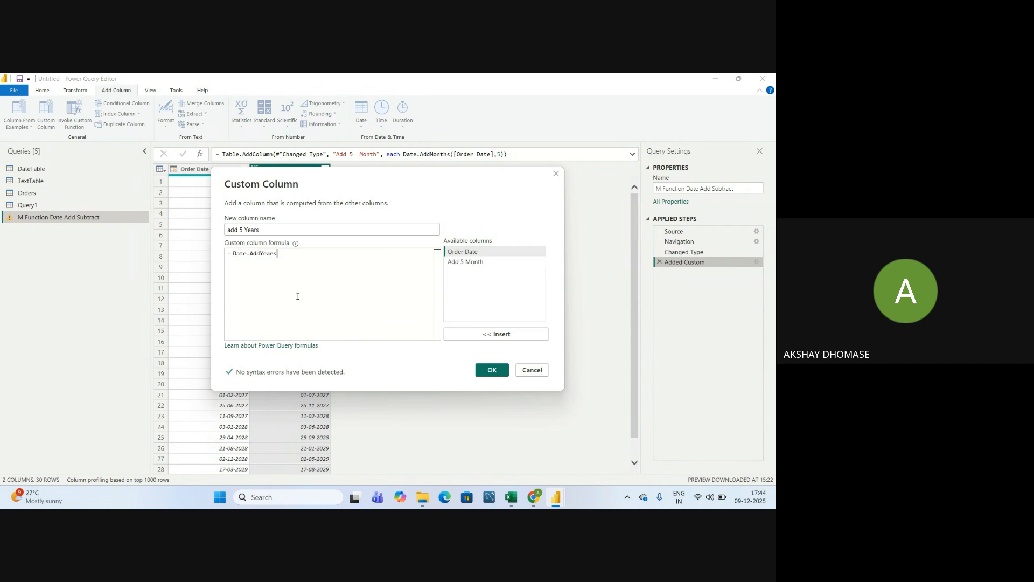
pyautogui.write('(')
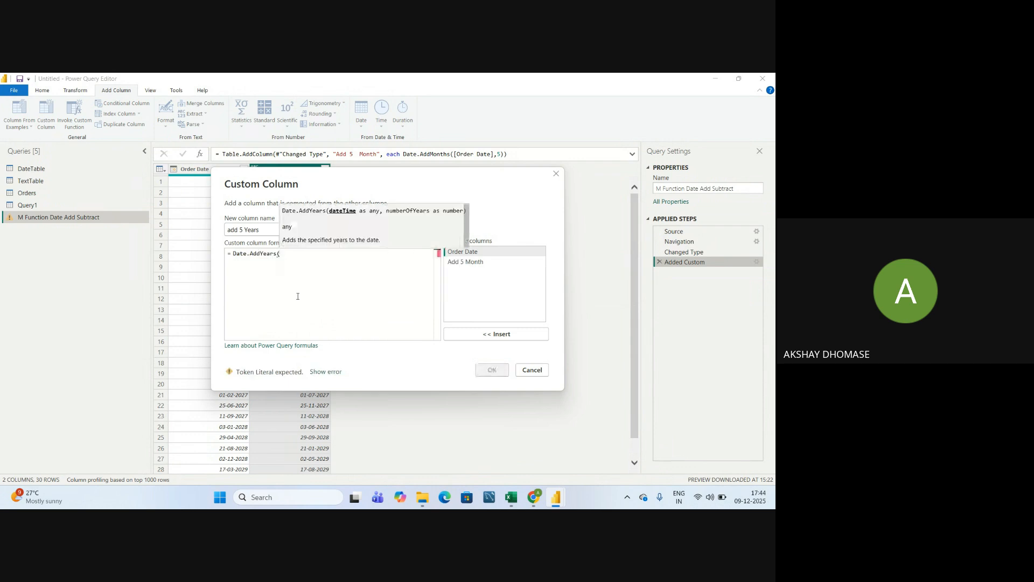
pyautogui.doubleClick(466, 254)
pyautogui.write(',')
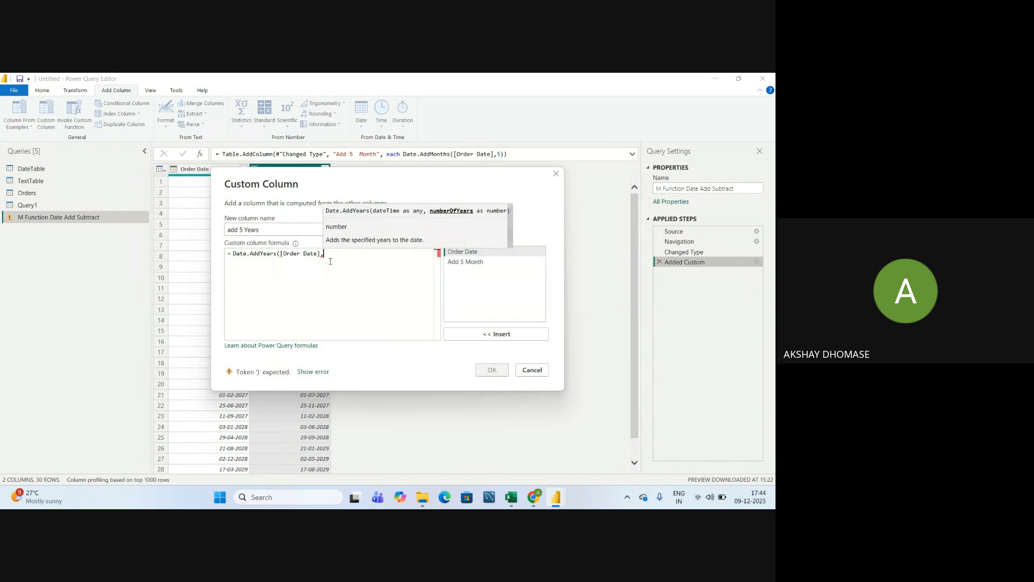
pyautogui.write('5')
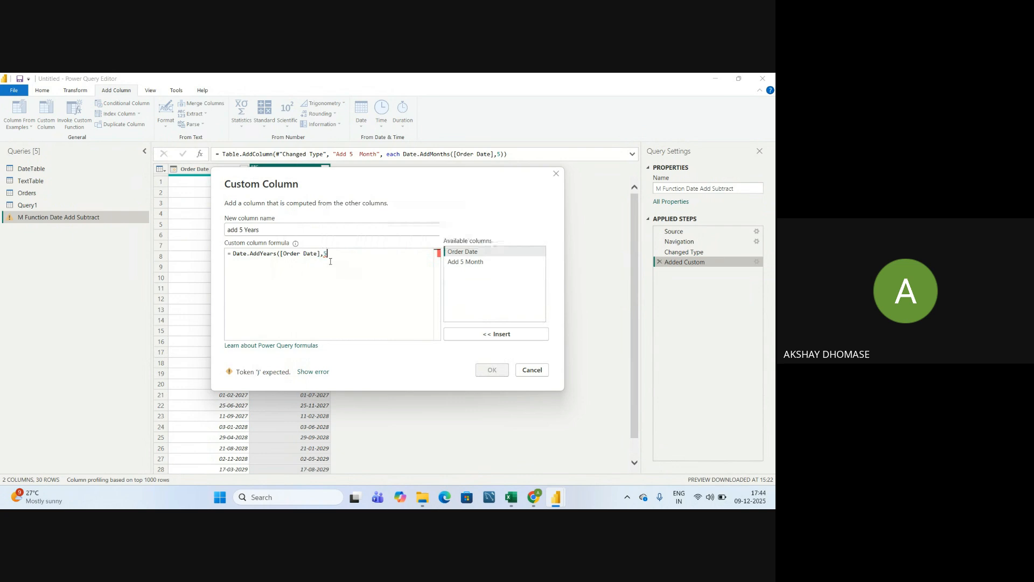
pyautogui.write(')')
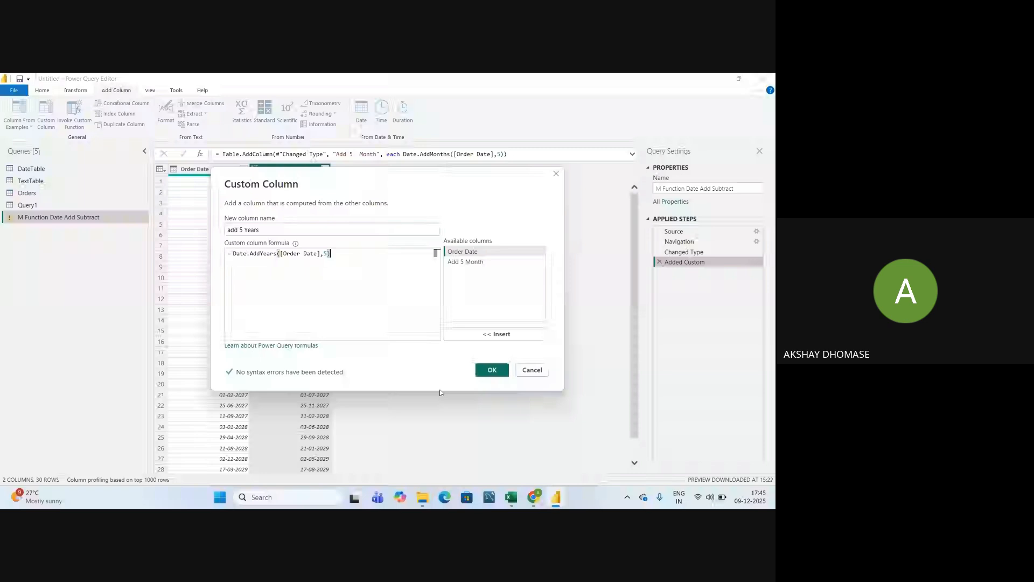
pyautogui.click(488, 369)
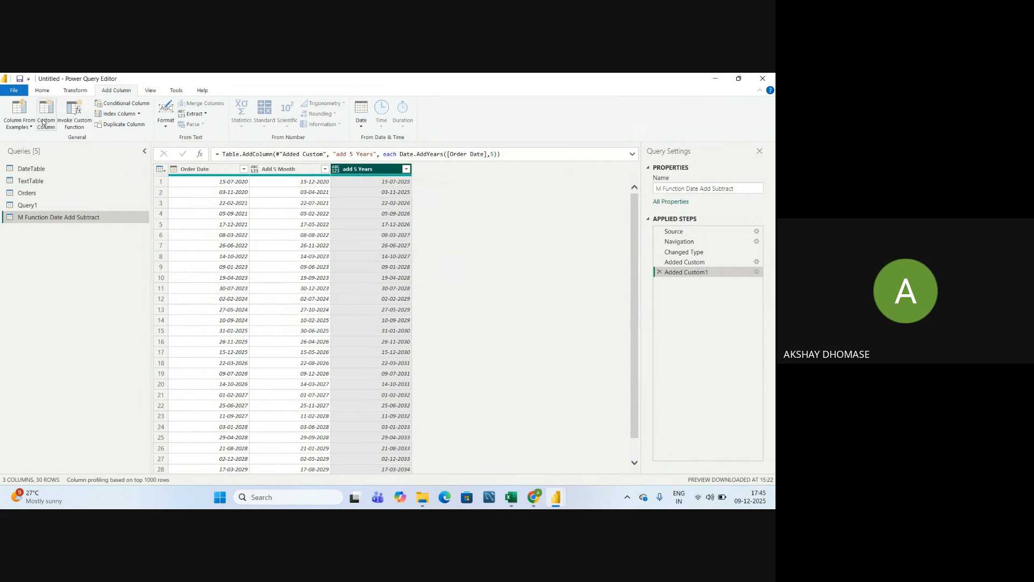
# Start a third custom column based on the order dates and name it "subtract 3 month"
pyautogui.click(196, 167)
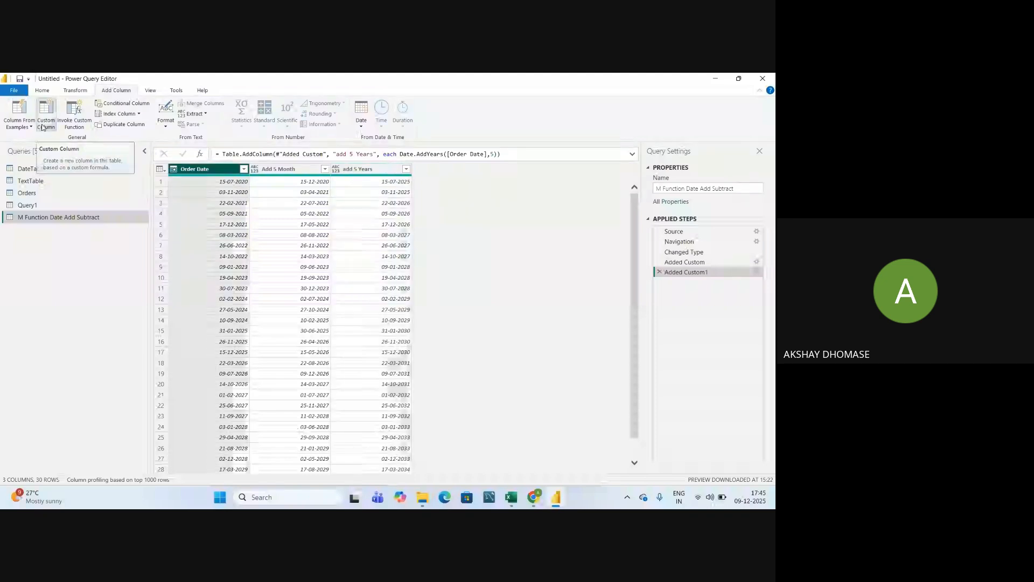
pyautogui.click(46, 122)
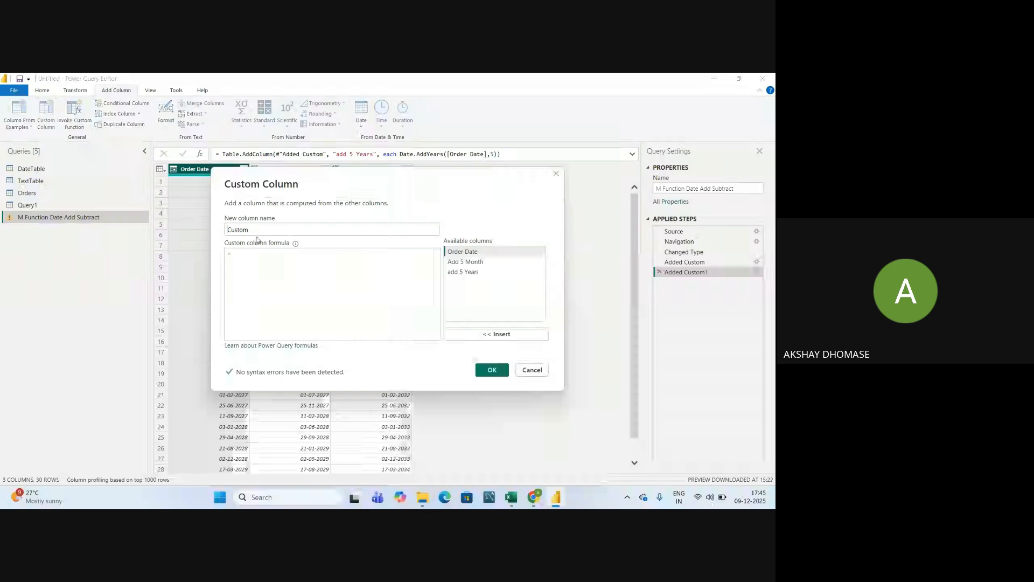
pyautogui.doubleClick(256, 233)
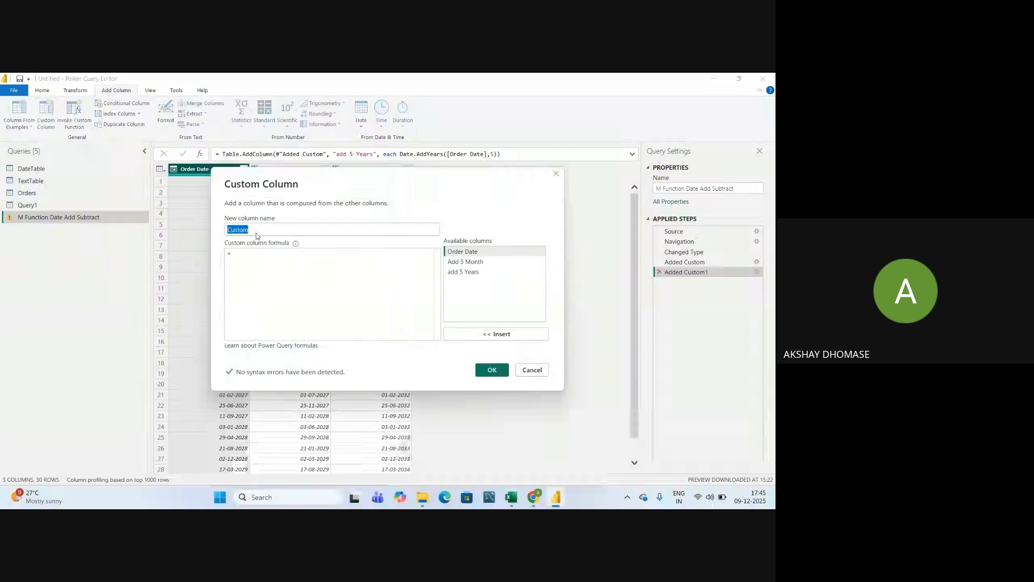
pyautogui.press('BackSpace')
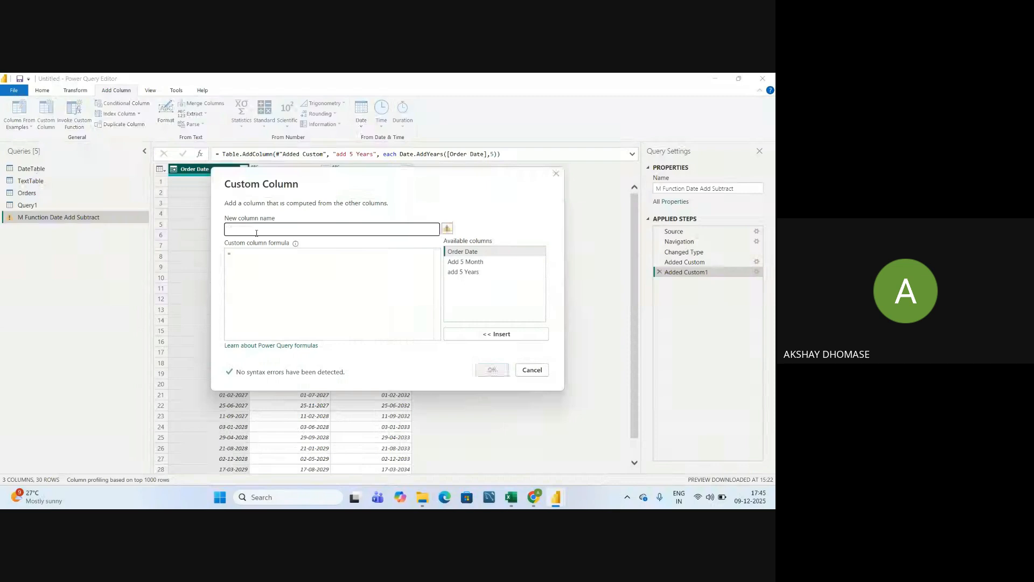
pyautogui.write('subtract')
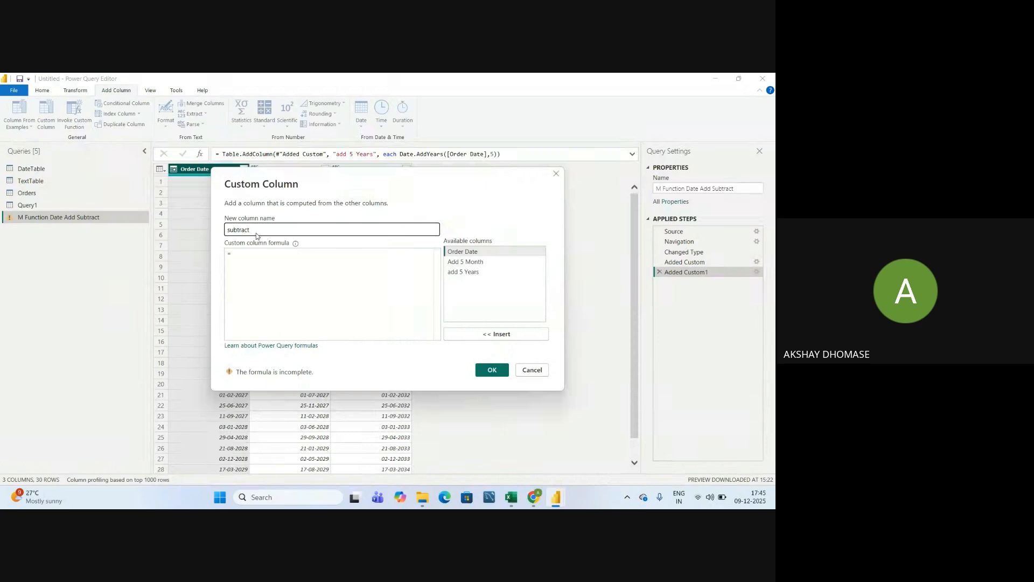
pyautogui.write(' 3 month')
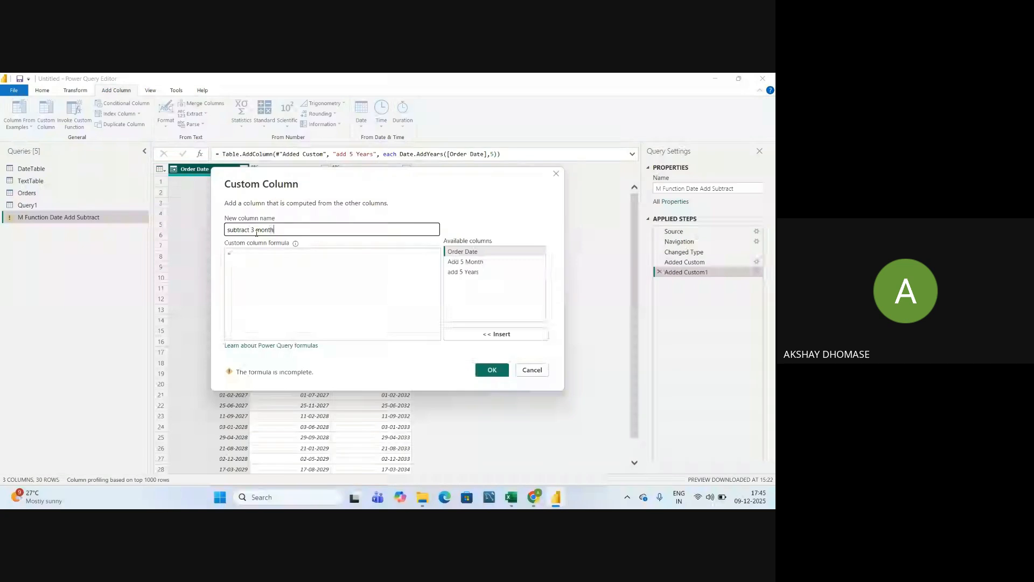
# Enter the formula Date.AddMonths([Order Date],-3) for the subtract 3 month column and create the column
pyautogui.click(242, 261)
pyautogui.write('da')
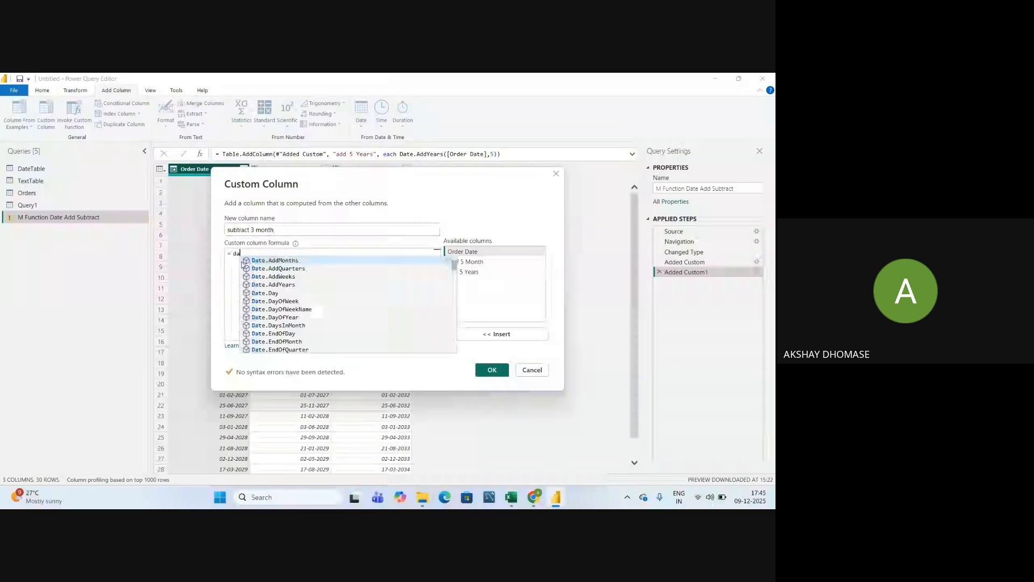
pyautogui.write('tea')
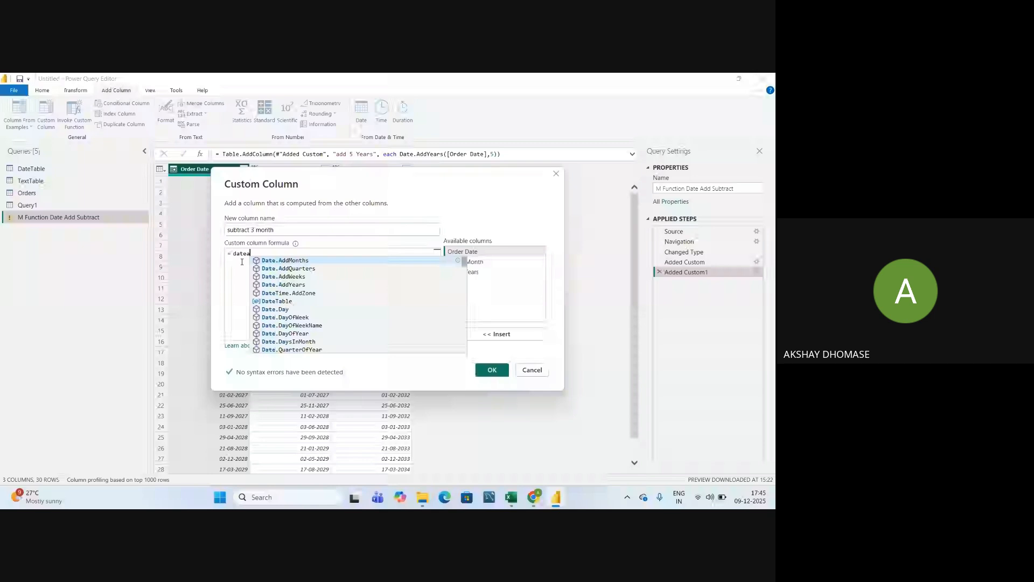
pyautogui.write('dd')
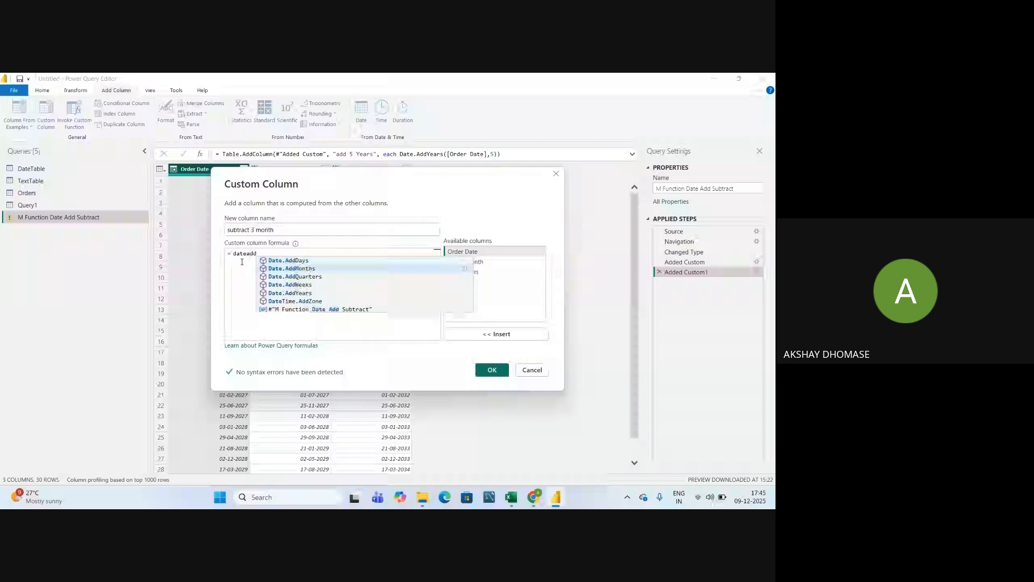
pyautogui.click(296, 268)
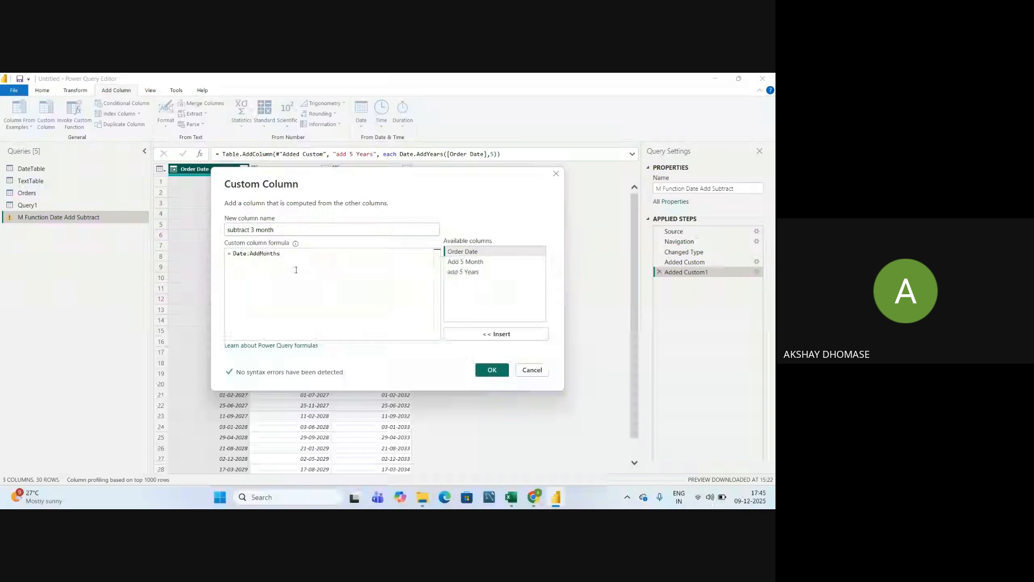
pyautogui.write('(')
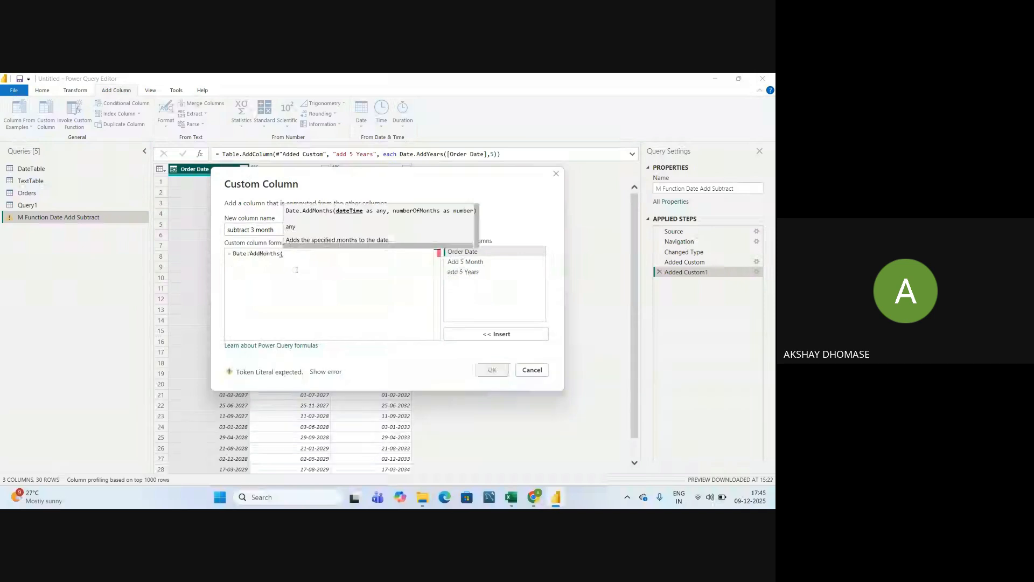
pyautogui.doubleClick(466, 254)
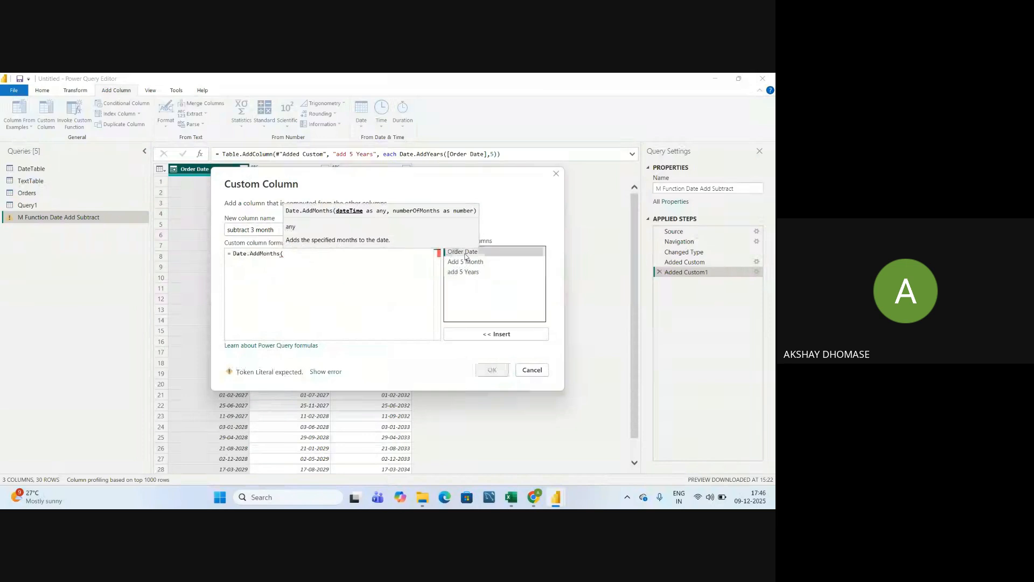
pyautogui.write(',')
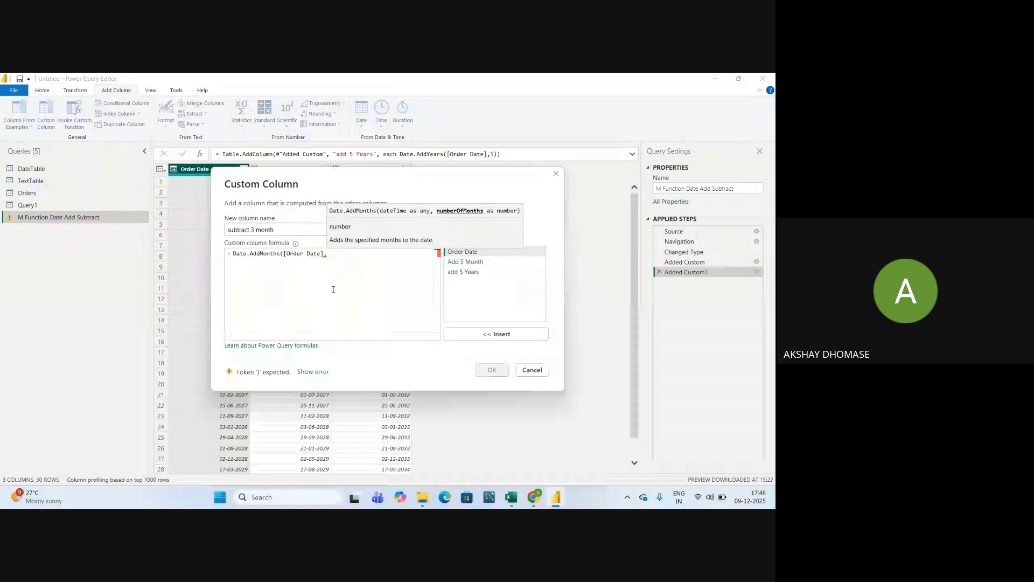
pyautogui.write('-3')
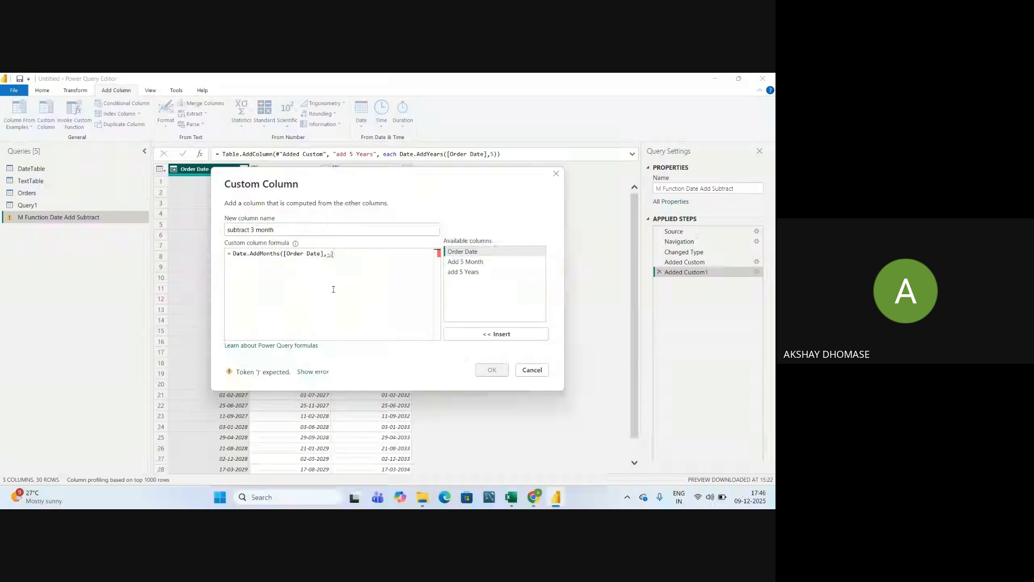
pyautogui.write(')')
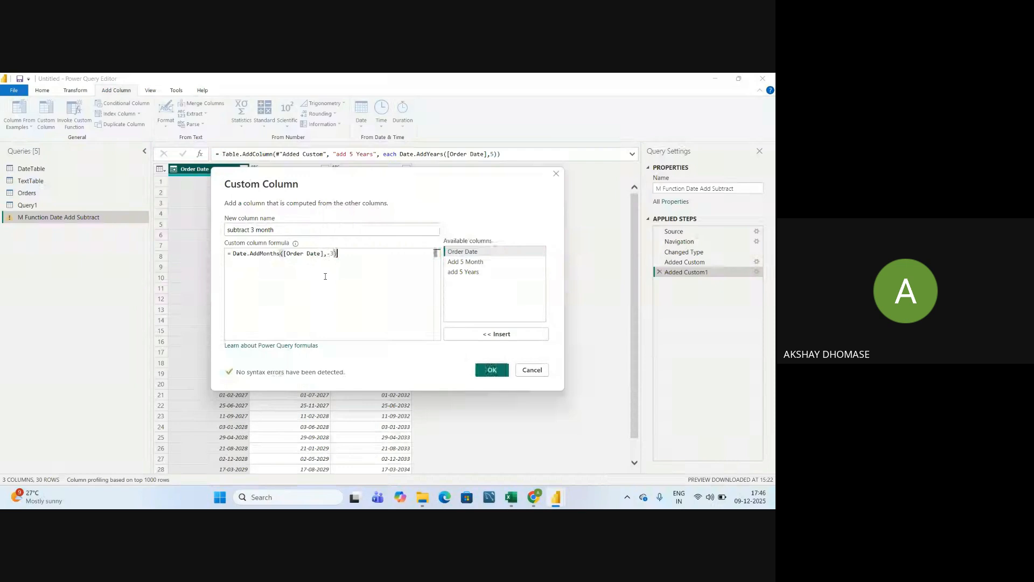
pyautogui.click(490, 368)
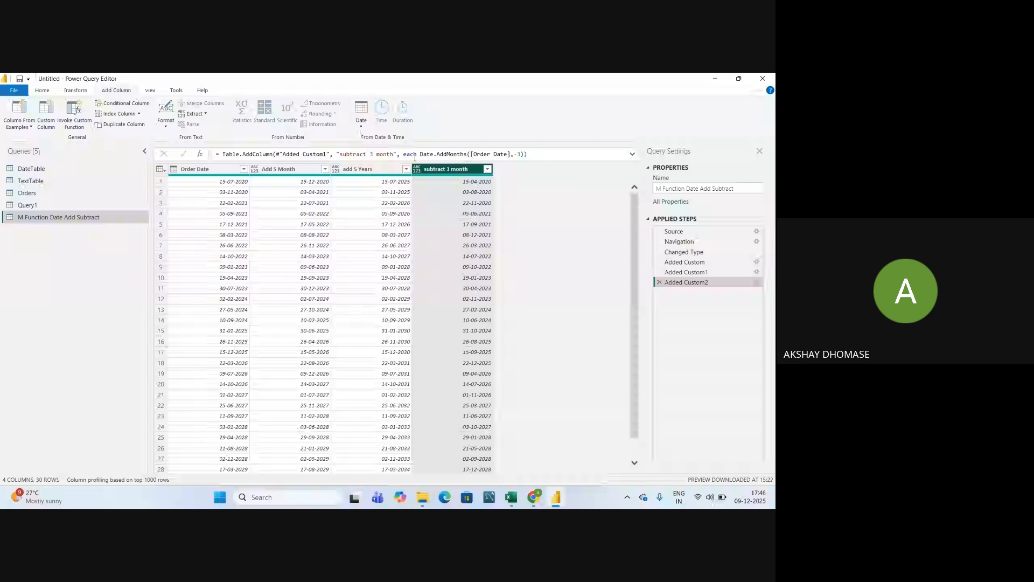
# Start a fourth custom column based on the order dates and name it "subtract 3 years"
pyautogui.click(206, 169)
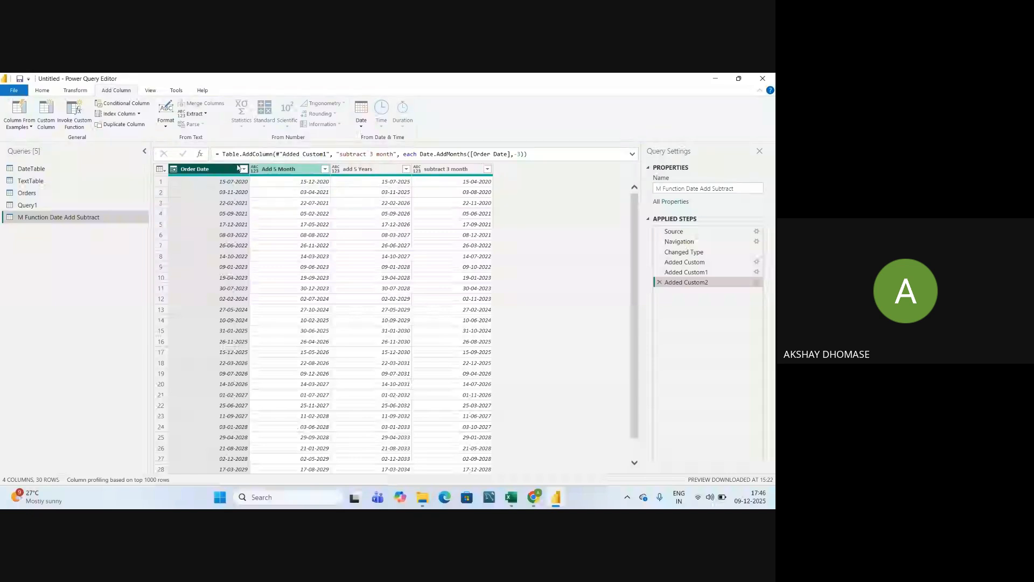
pyautogui.click(47, 123)
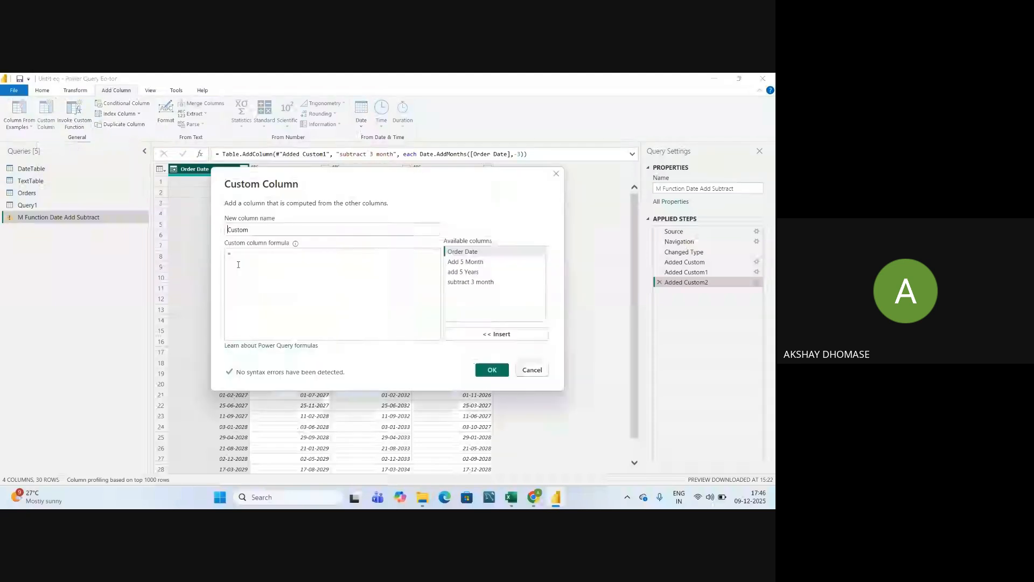
pyautogui.doubleClick(249, 231)
pyautogui.press('BackSpace')
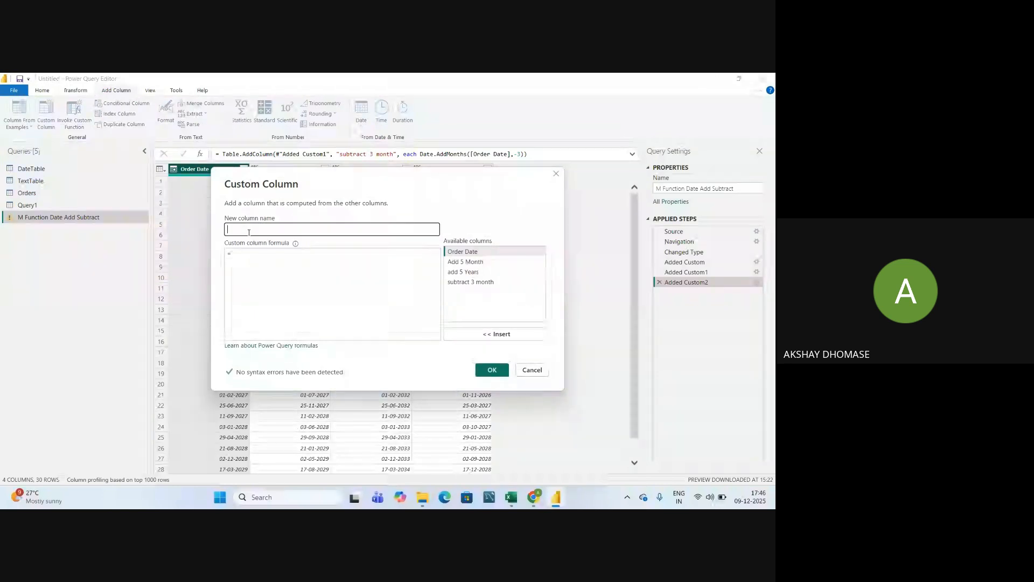
pyautogui.write('subtract')
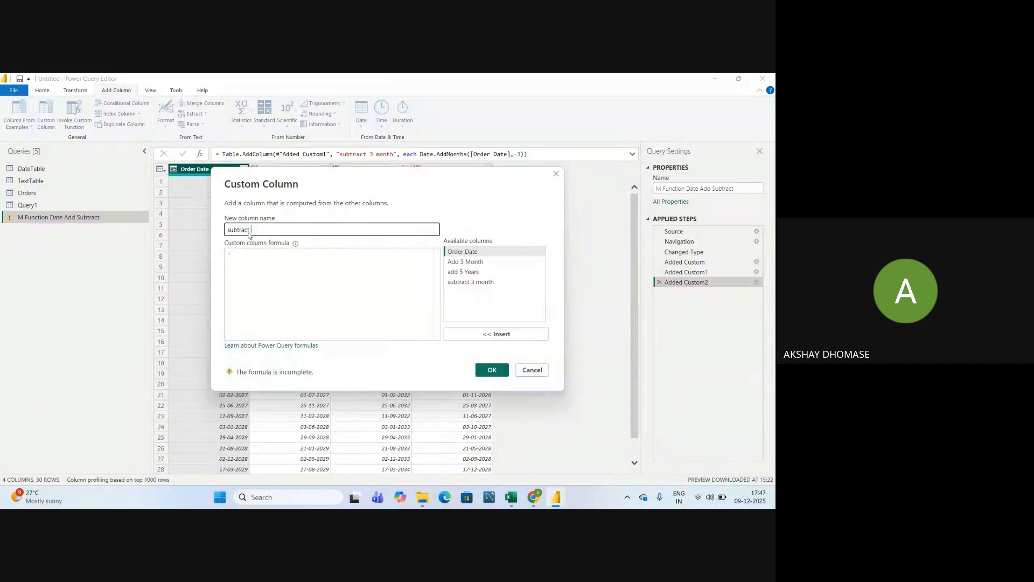
pyautogui.write(' 3')
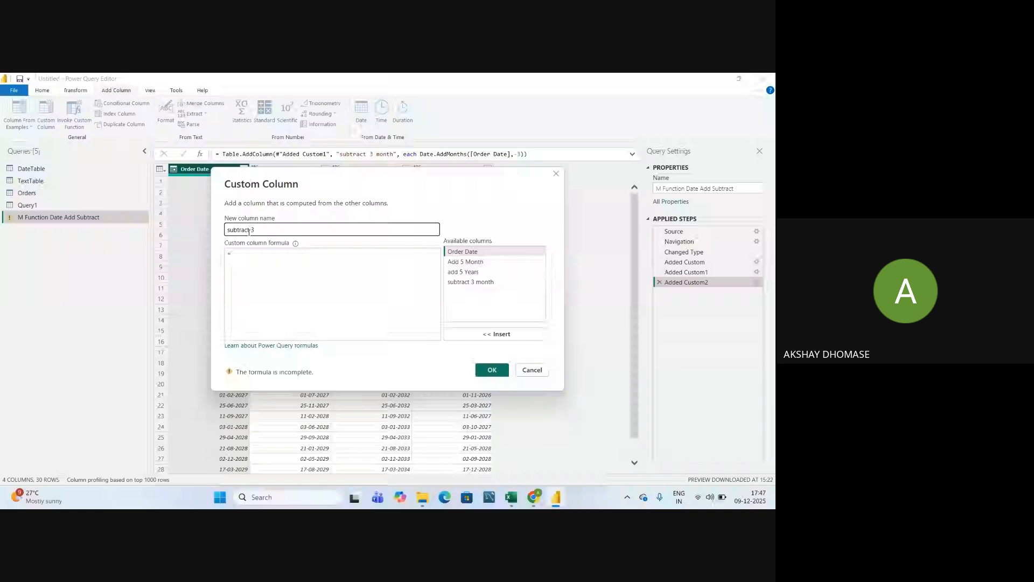
pyautogui.write(' years')
# Begin the new column's formula with the Date.AddDays function from the suggested date functions
pyautogui.click(244, 258)
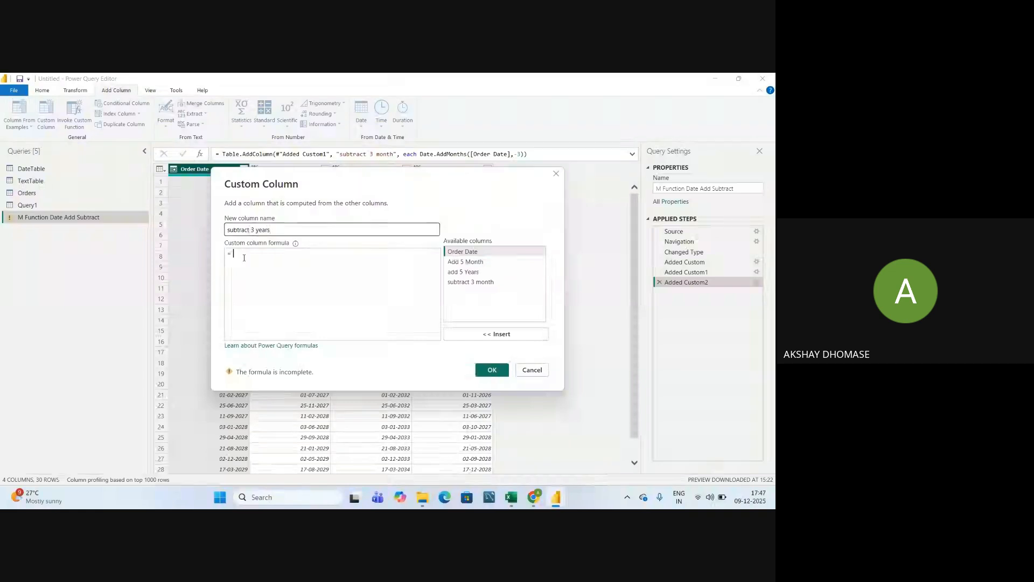
pyautogui.write('da')
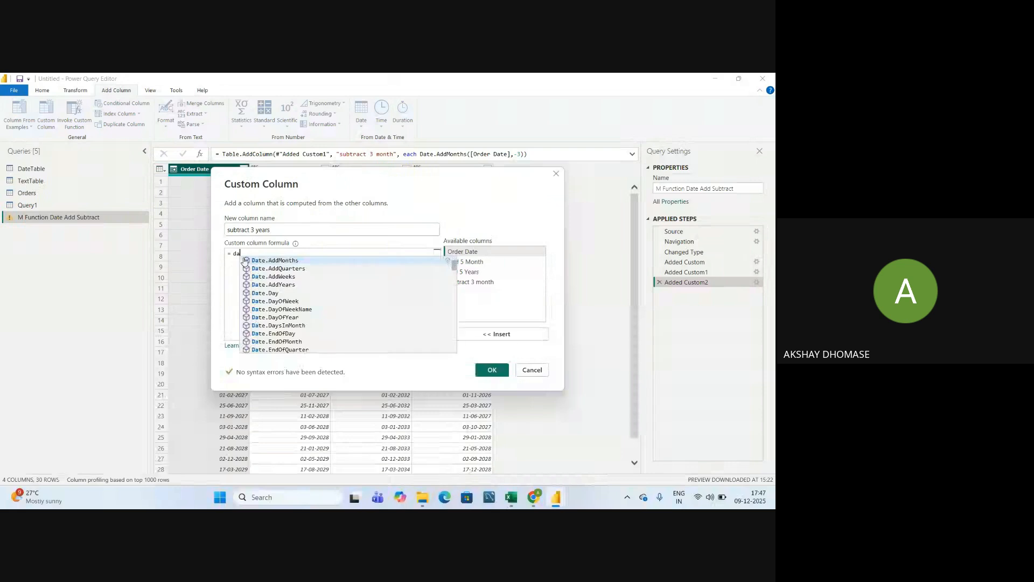
pyautogui.write('teadd')
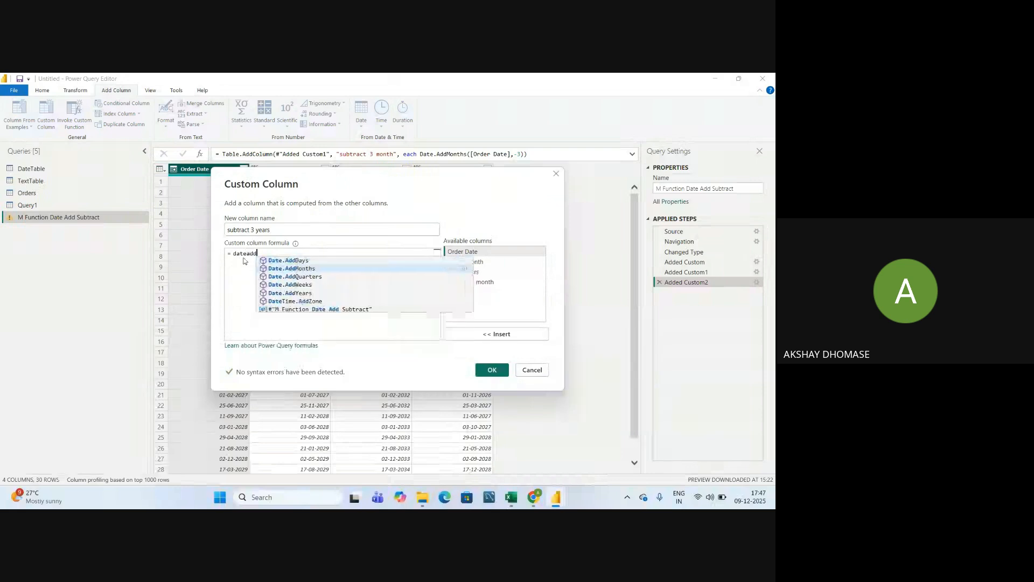
pyautogui.press('Down')
pyautogui.press('Down')
pyautogui.press('Down')
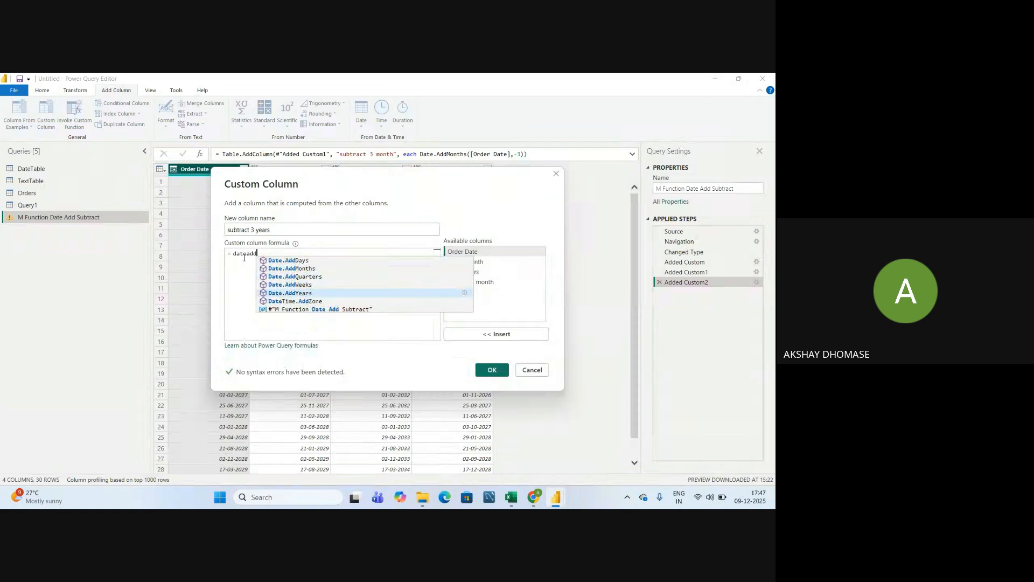
pyautogui.press('Up')
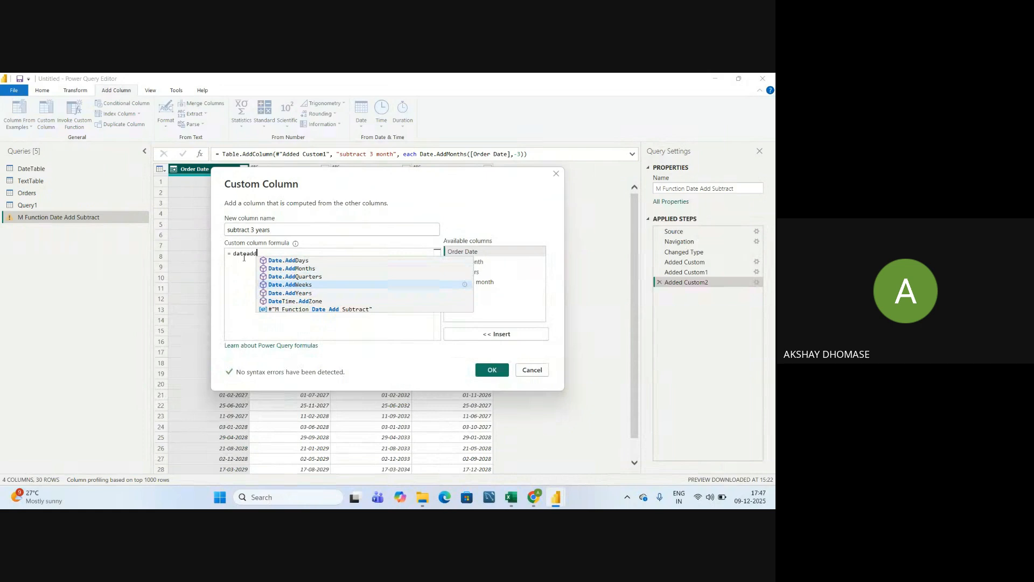
pyautogui.press('Up')
pyautogui.press('Up')
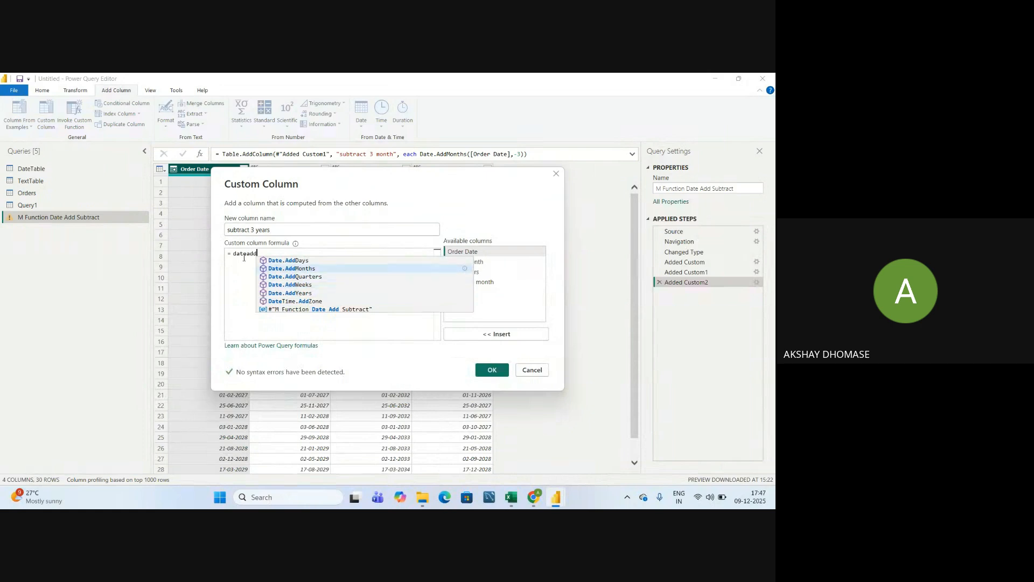
pyautogui.press('Up')
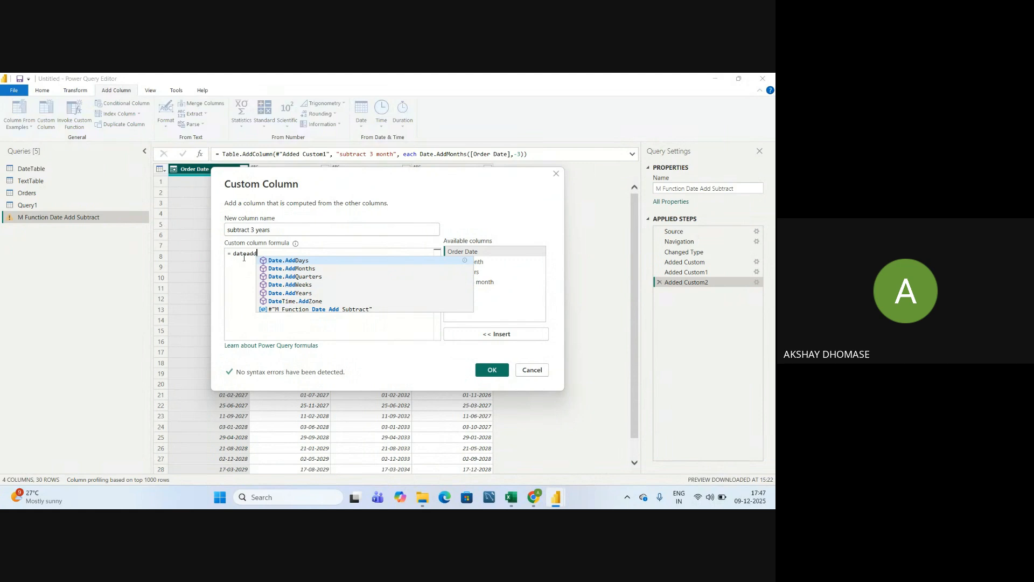
pyautogui.press('Tab')
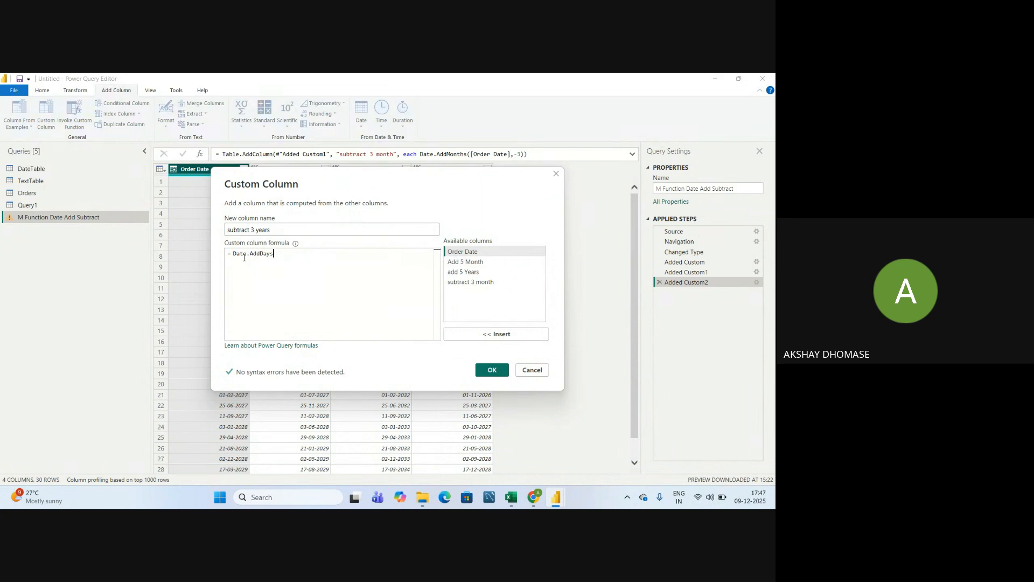
# Complete the Date.AddDays formula with [Order Date] as the date and -5 as the number of days
pyautogui.write('(')
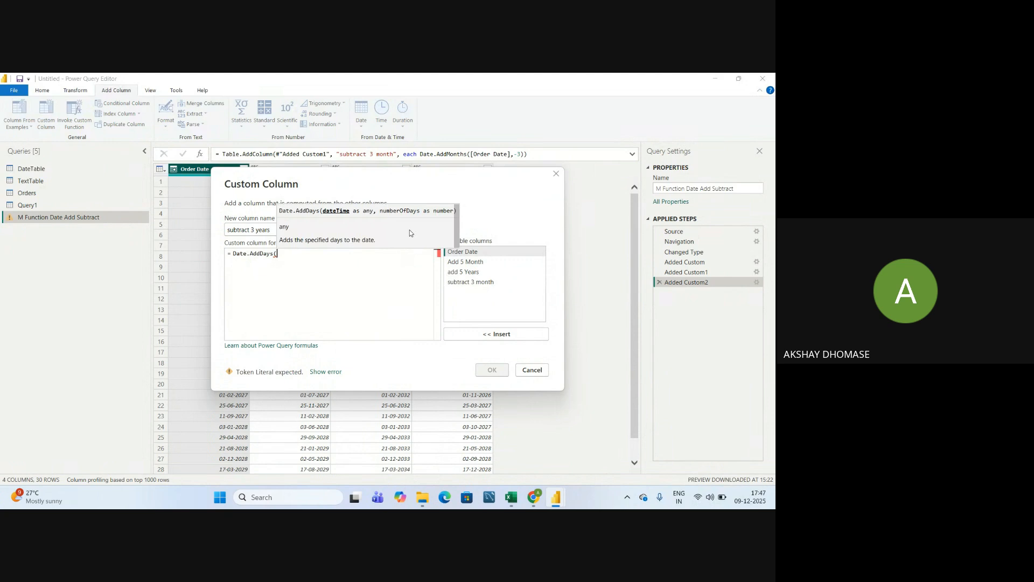
pyautogui.doubleClick(487, 251)
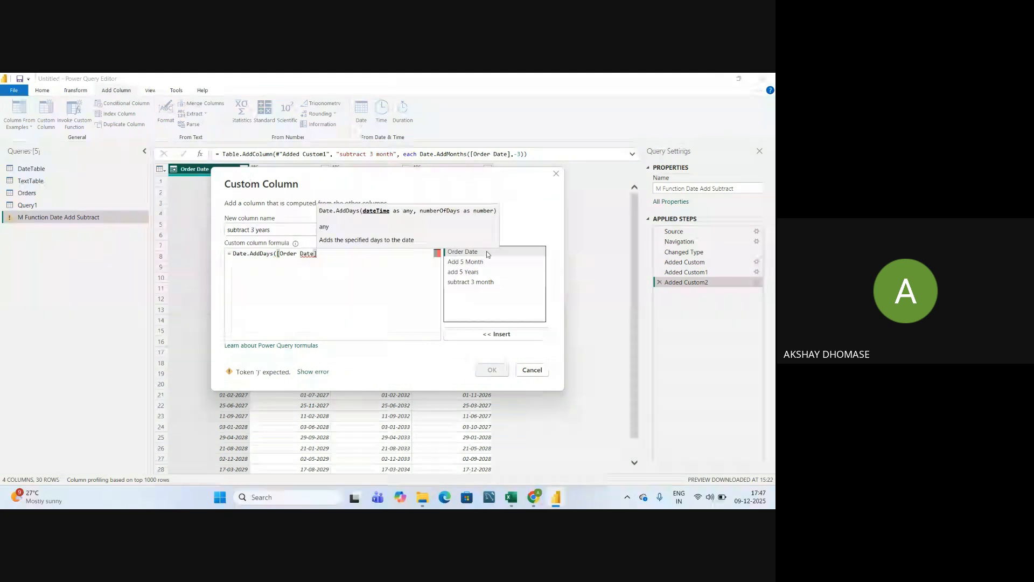
pyautogui.write(',')
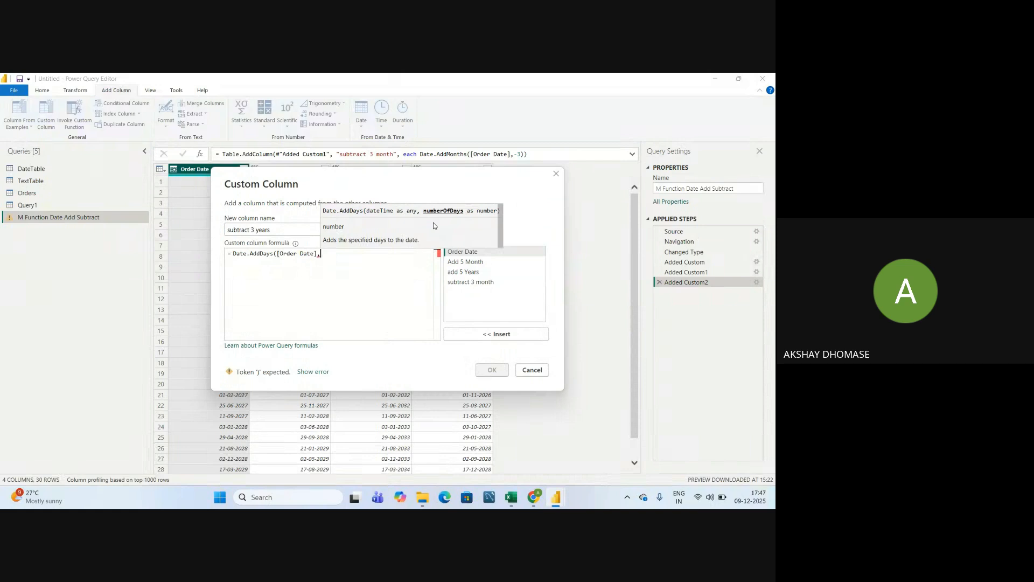
pyautogui.write('5')
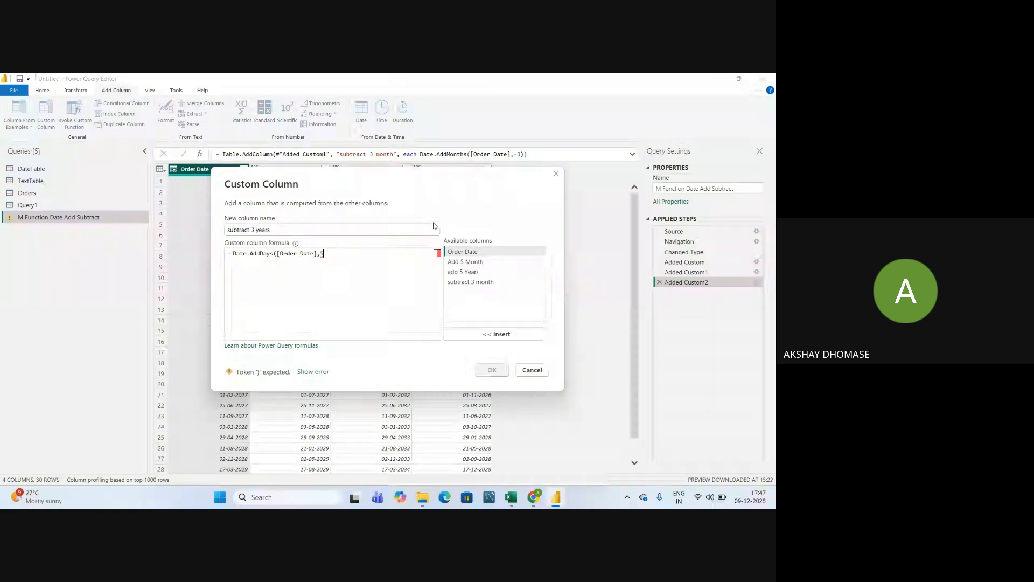
pyautogui.press('BackSpace')
pyautogui.write('-5)')
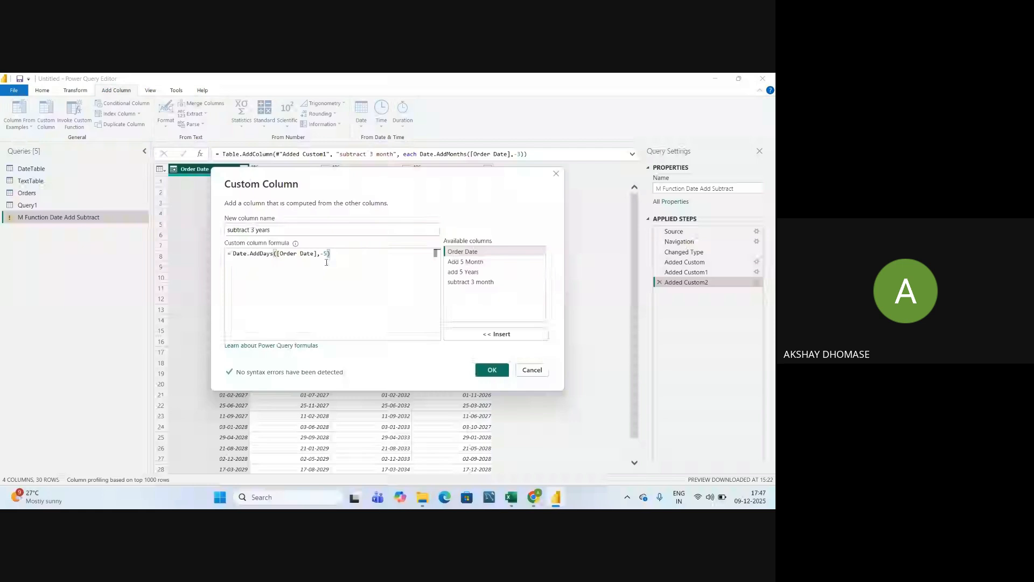
# Change the new column's name to "subtract 5 day" and create the column
pyautogui.click(273, 230)
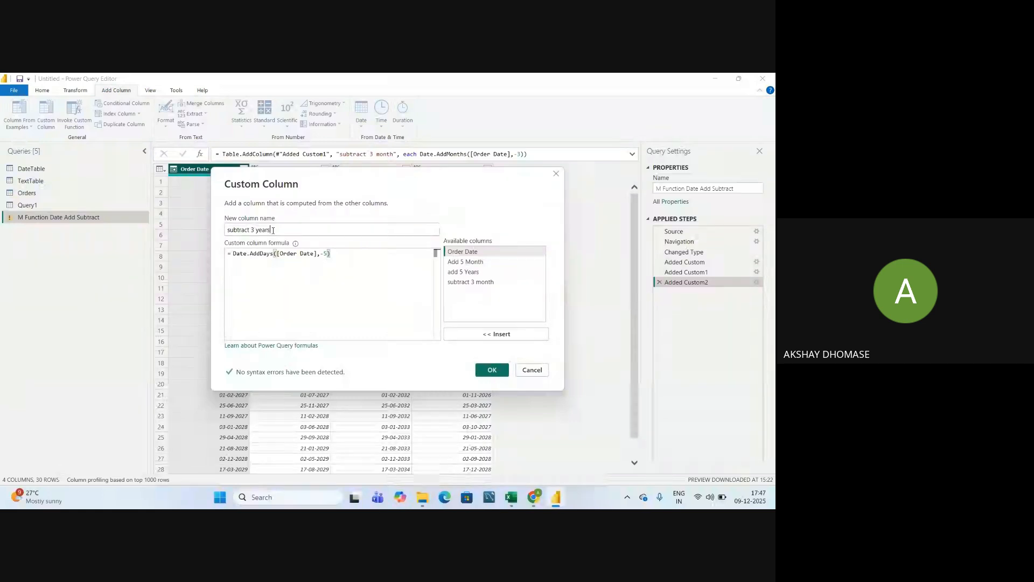
pyautogui.press('BackSpace')
pyautogui.press('BackSpace')
pyautogui.press('BackSpace')
pyautogui.press('BackSpace')
pyautogui.press('BackSpace')
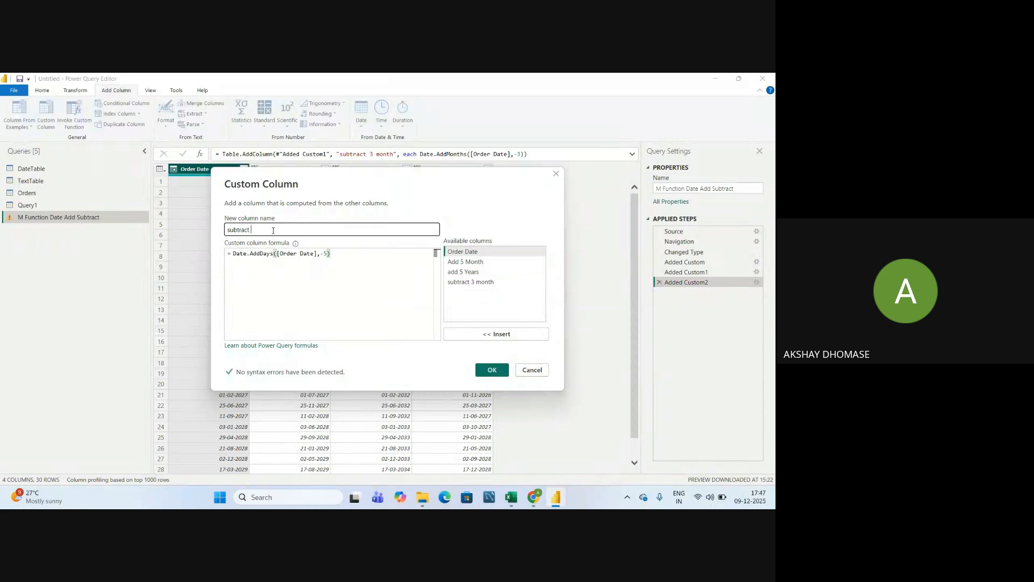
pyautogui.write('5 day')
pyautogui.click(336, 255)
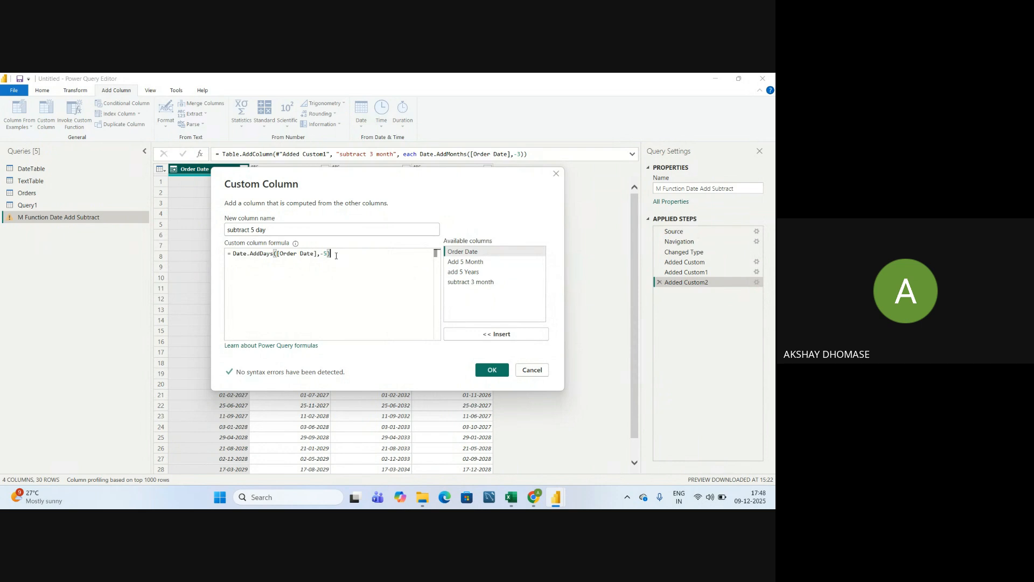
pyautogui.click(492, 369)
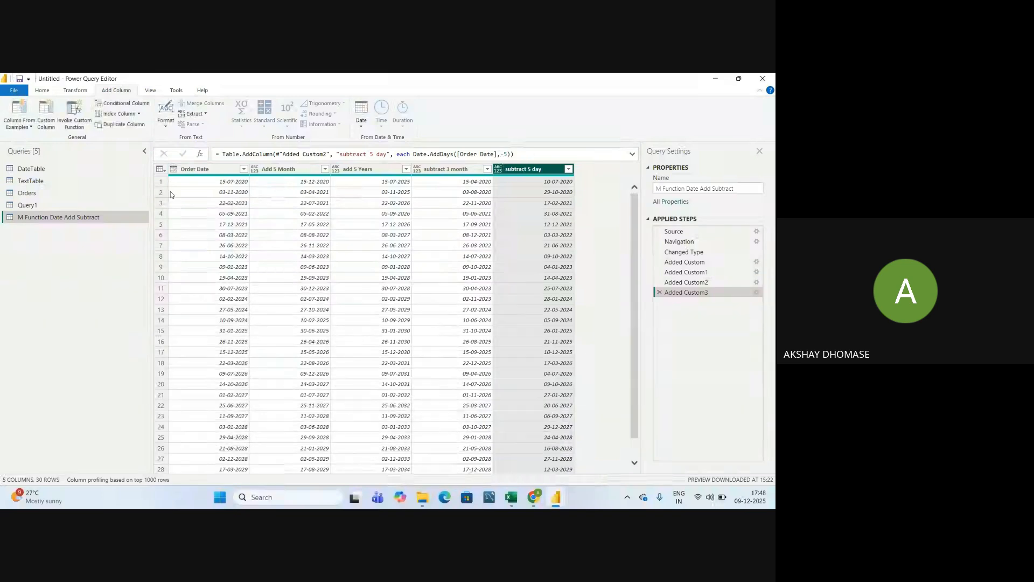
# Compare the Order Date and subtract 5 day values in the first two rows
pyautogui.click(188, 183)
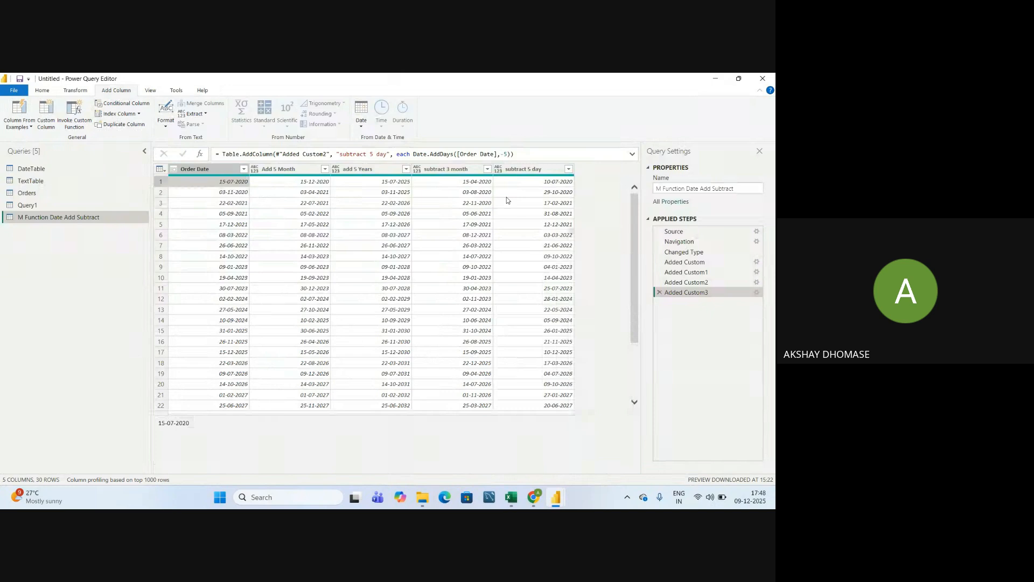
pyautogui.click(550, 183)
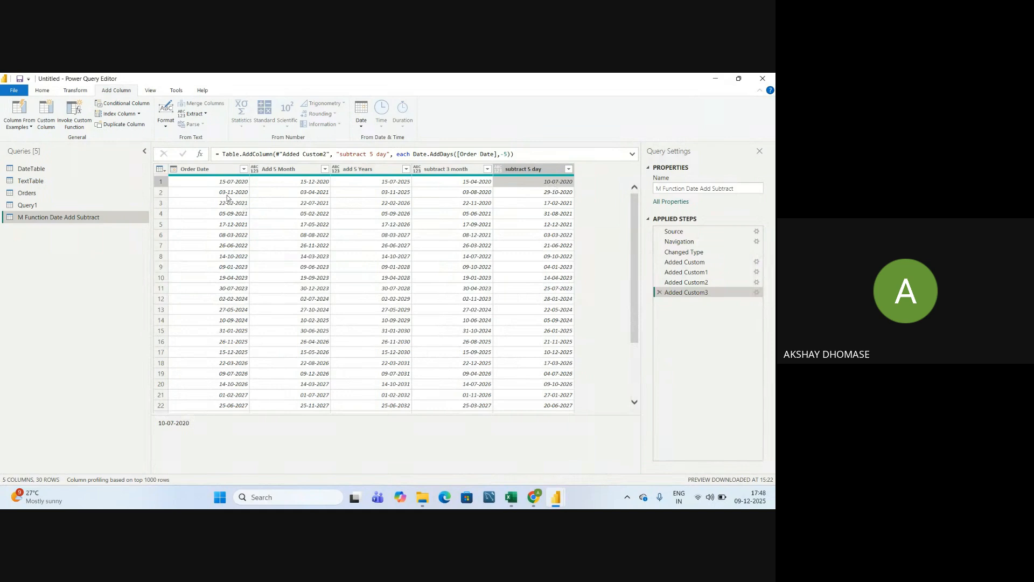
pyautogui.click(549, 195)
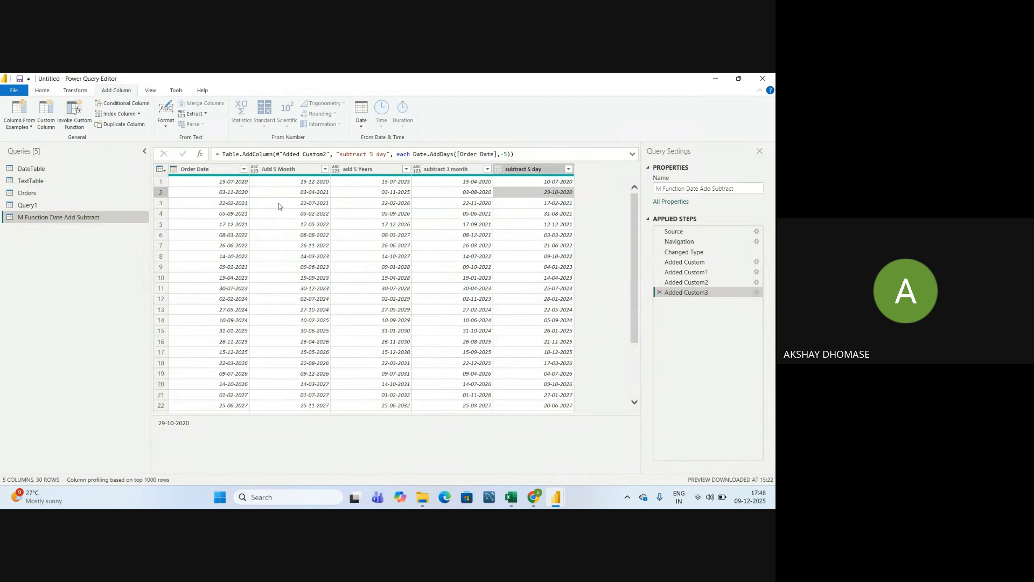
# Switch to the Power BI Syllabus workbook in Excel and make the topic "M Functions - Date (Add, Subtract)" bold
pyautogui.click(553, 205)
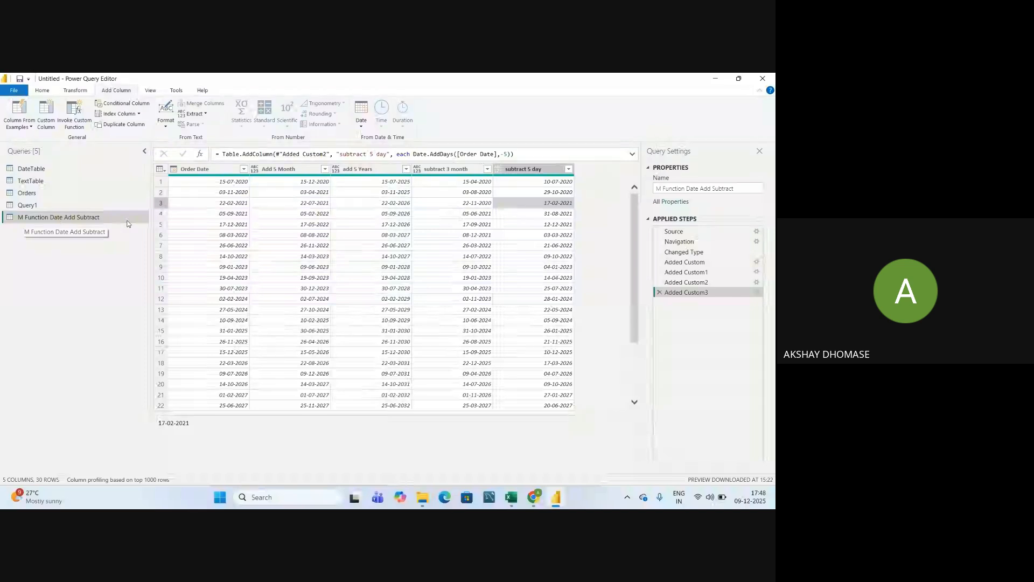
pyautogui.hotkey('alt', 'Tab')
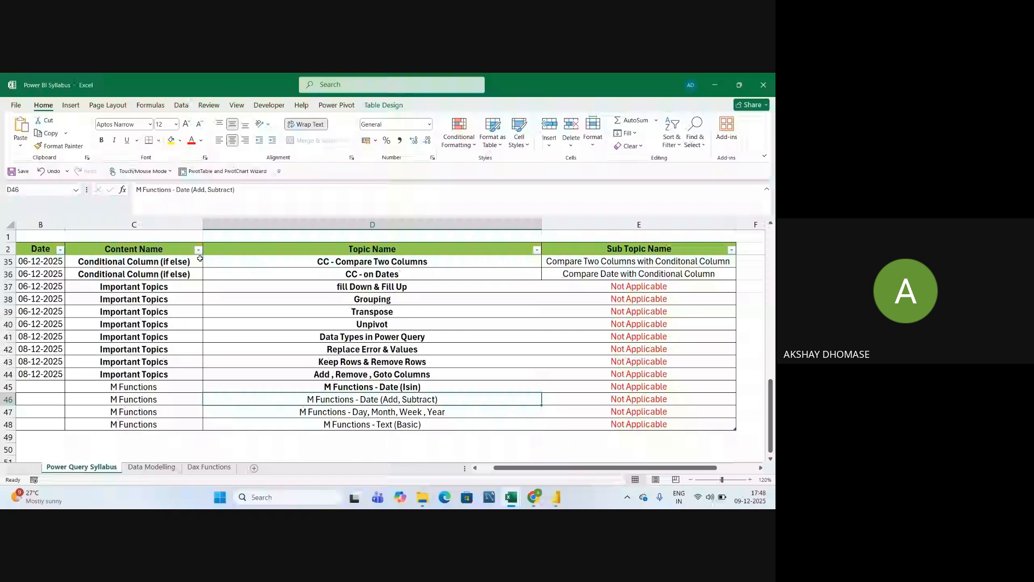
pyautogui.hotkey('ctrl', 'b')
pyautogui.click(344, 414)
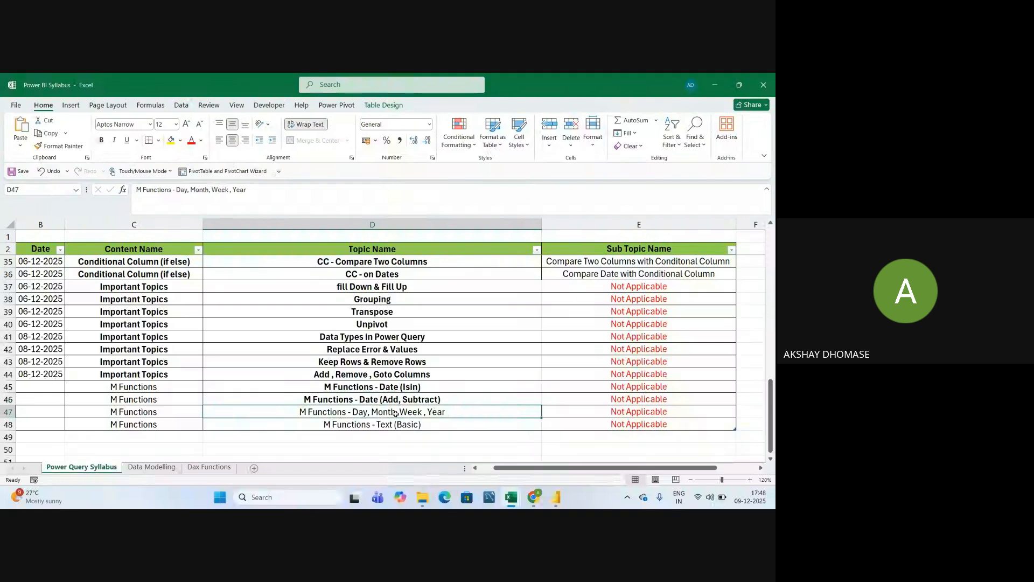
# Switch back to Power Query Editor and duplicate the DateTable query
pyautogui.hotkey('alt', 'Tab')
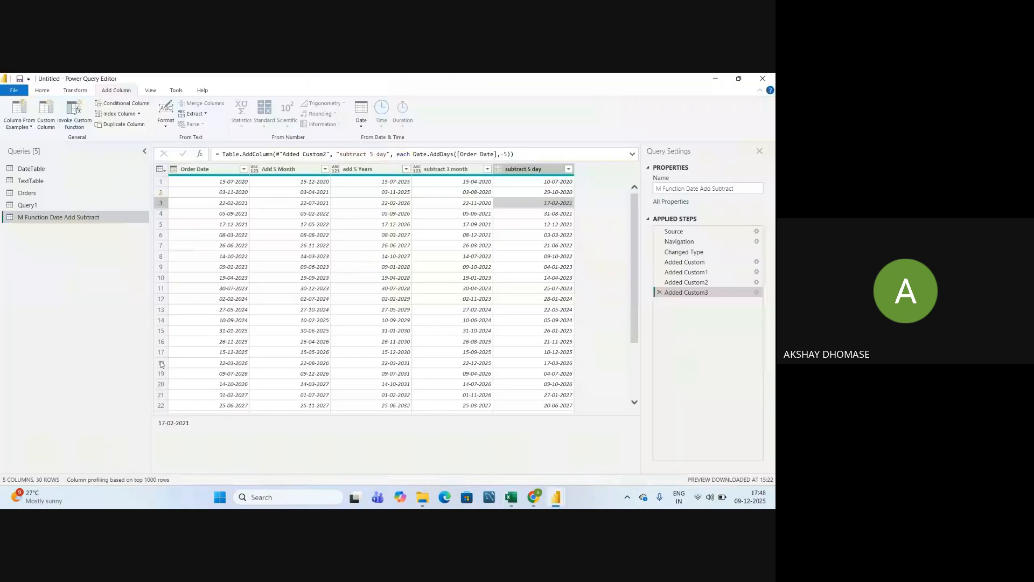
pyautogui.click(34, 169)
pyautogui.rightClick(33, 171)
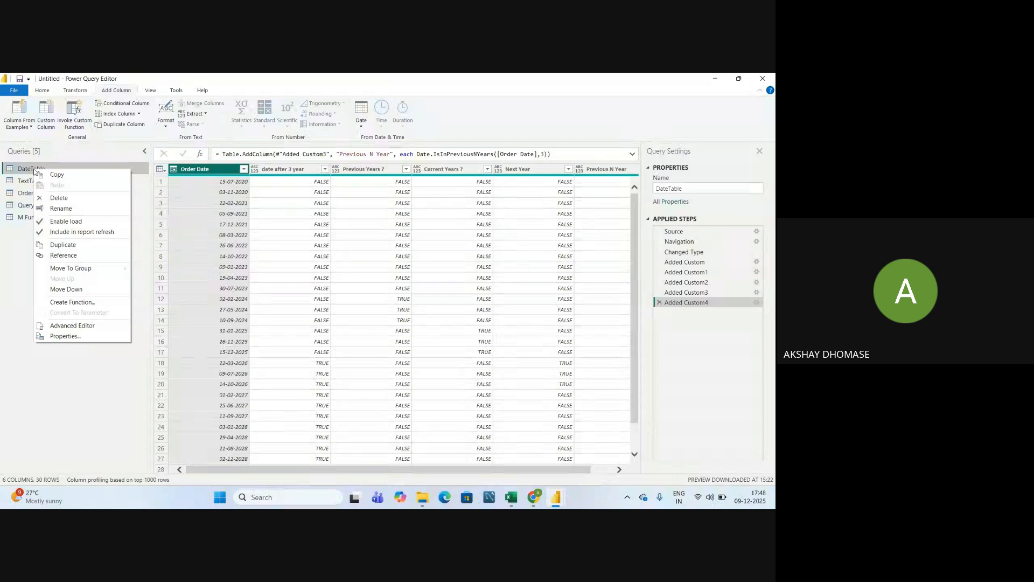
pyautogui.click(59, 246)
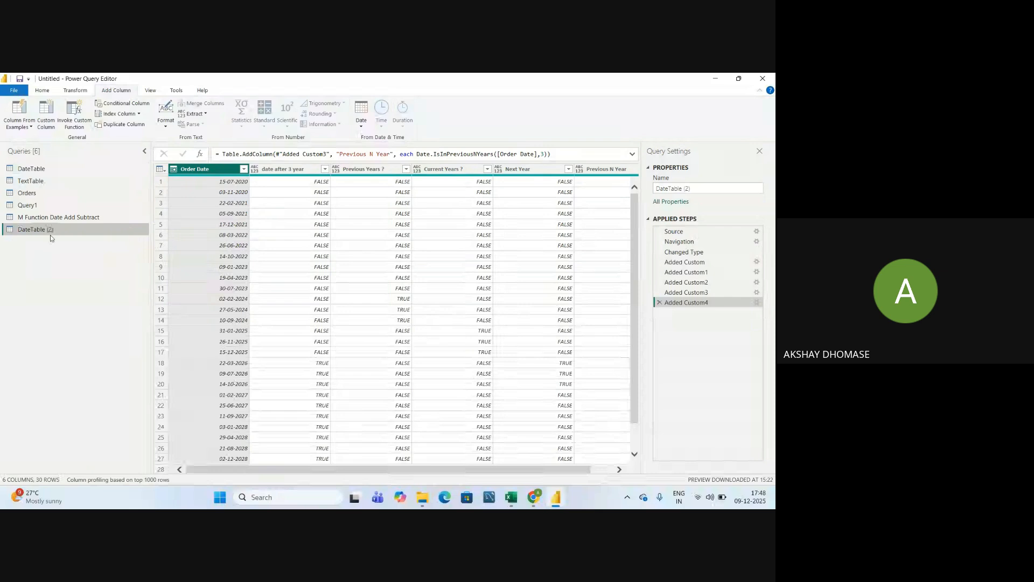
# Delete all the Added Custom steps from the duplicated query so that Changed Type is its last applied step
pyautogui.click(659, 304)
pyautogui.click(659, 293)
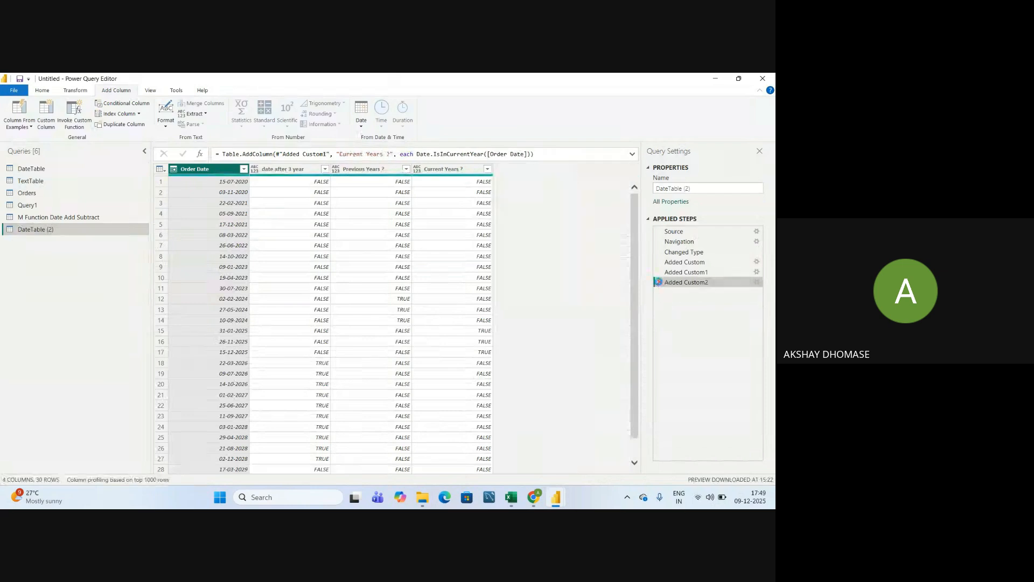
pyautogui.click(658, 282)
pyautogui.click(660, 272)
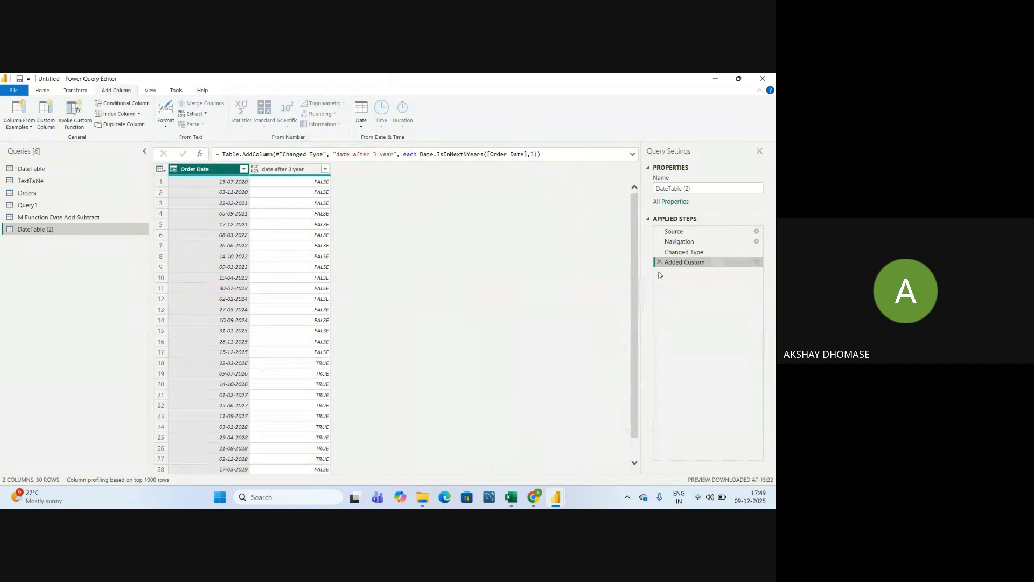
pyautogui.click(659, 262)
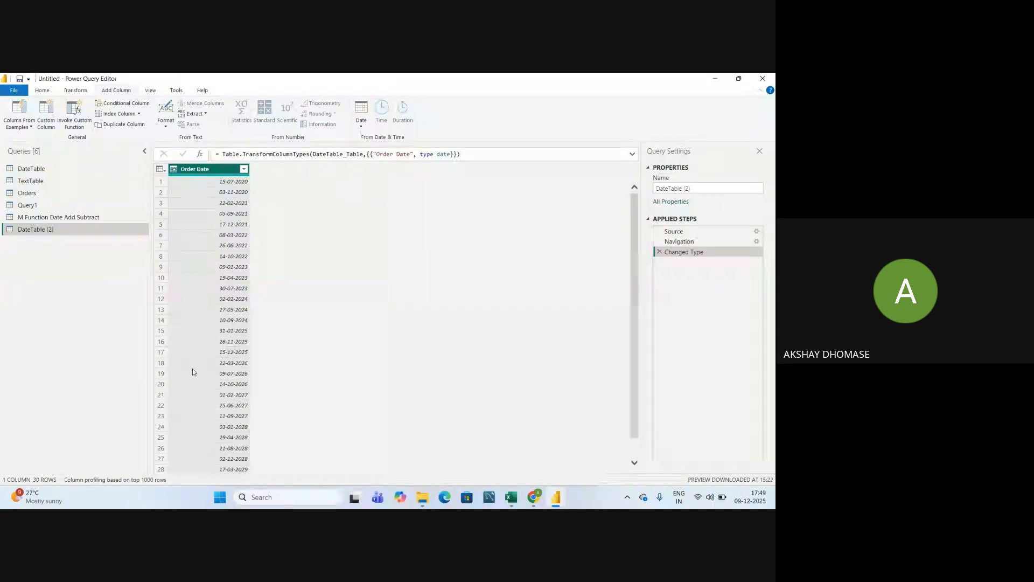
# Check the next topic in the Excel syllabus and rename the duplicated query as "day month week year"
pyautogui.hotkey('alt', 'Tab')
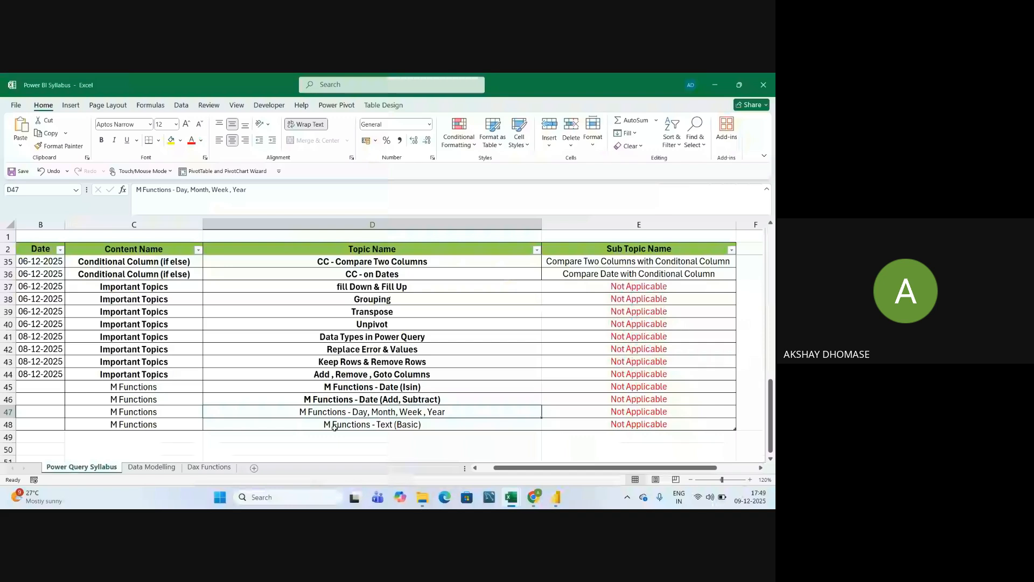
pyautogui.hotkey('alt', 'Tab')
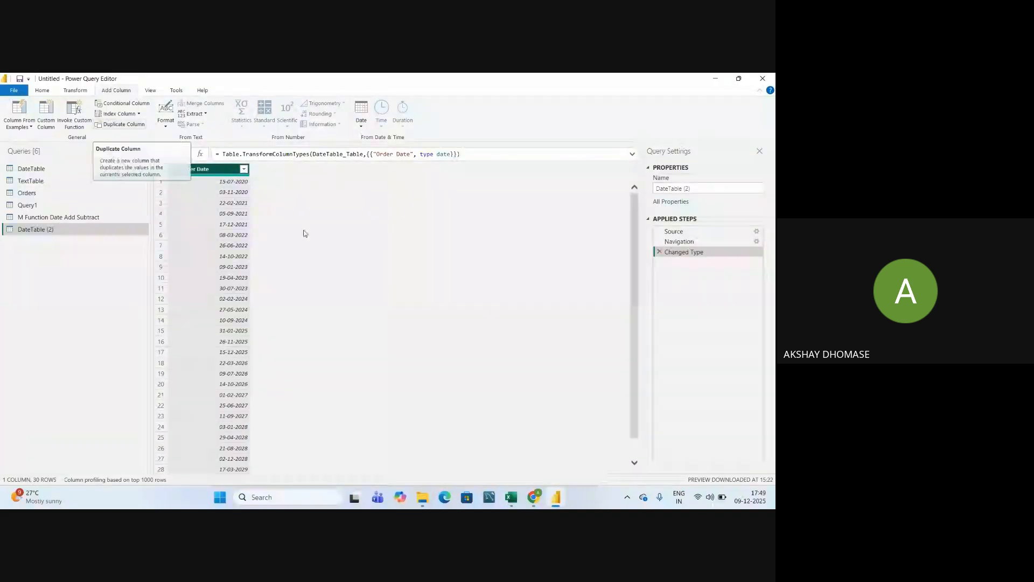
pyautogui.click(697, 193)
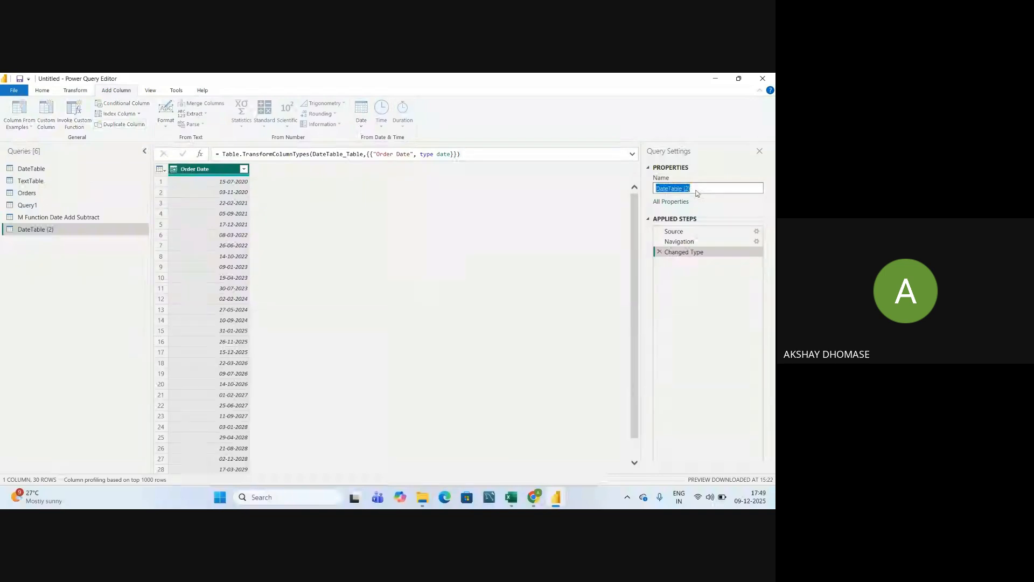
pyautogui.write('say')
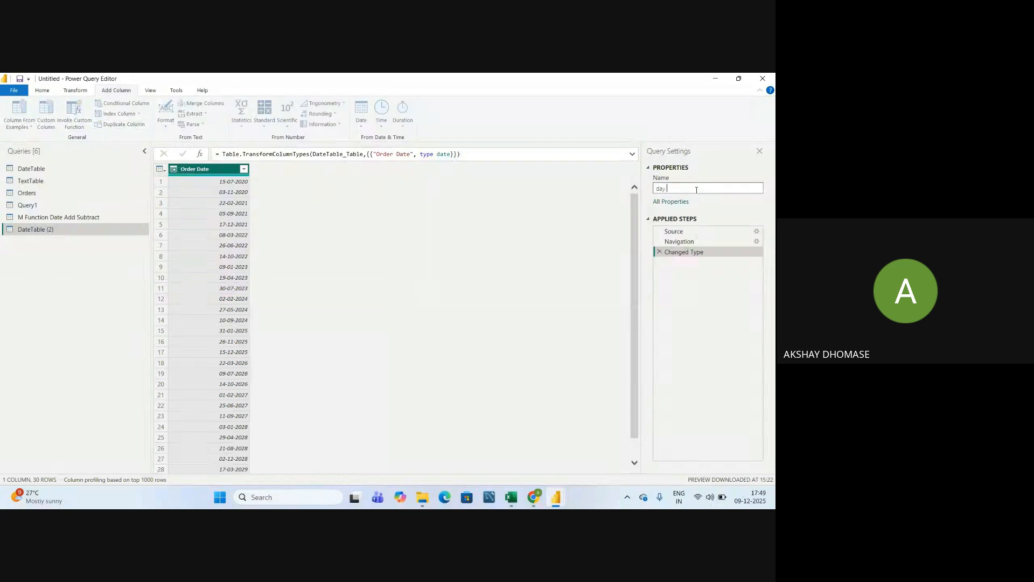
pyautogui.write(' mont')
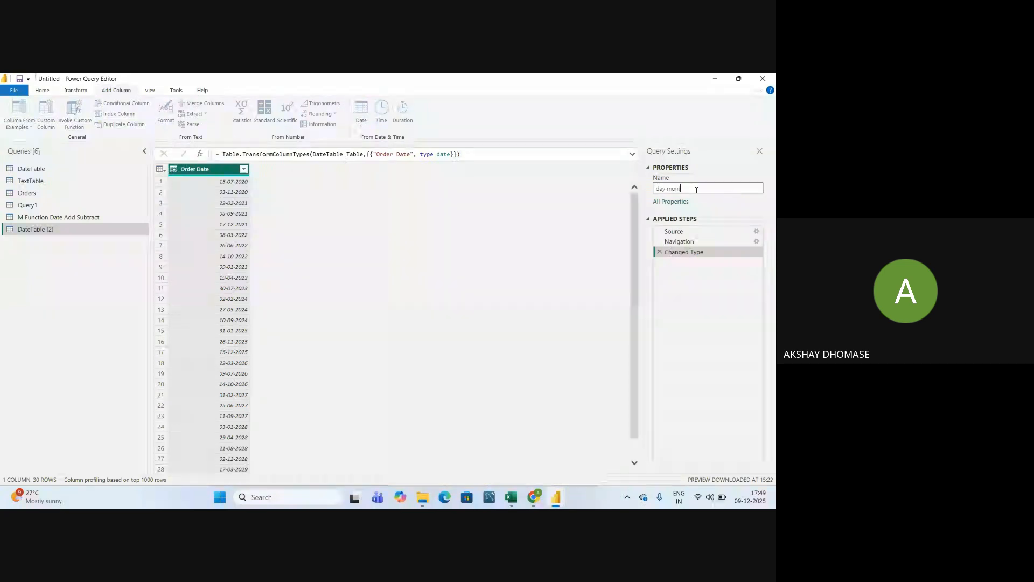
pyautogui.write('h week year')
pyautogui.press('Return')
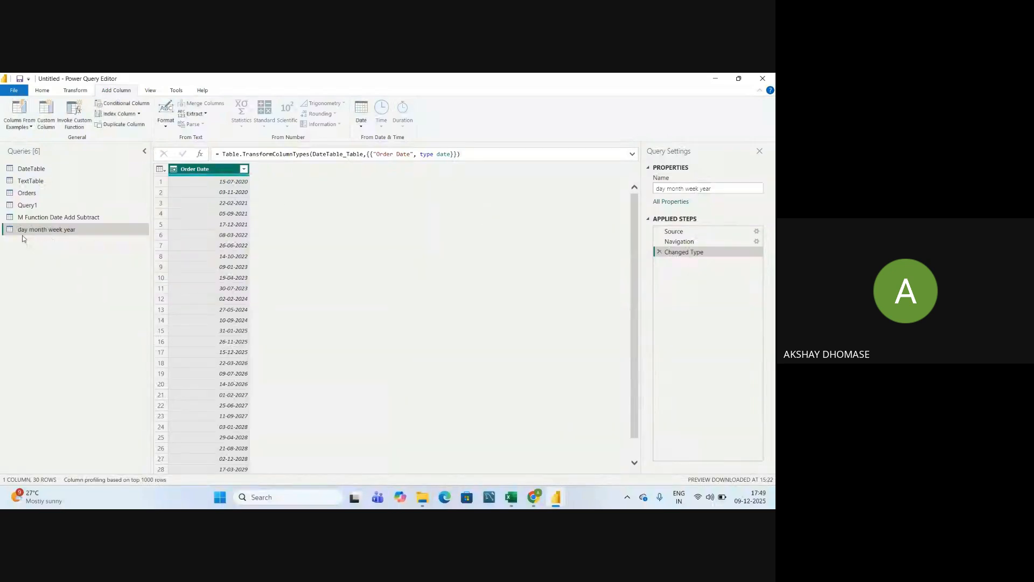
# Start a custom column in the day month week year query and name it "day"
pyautogui.click(45, 125)
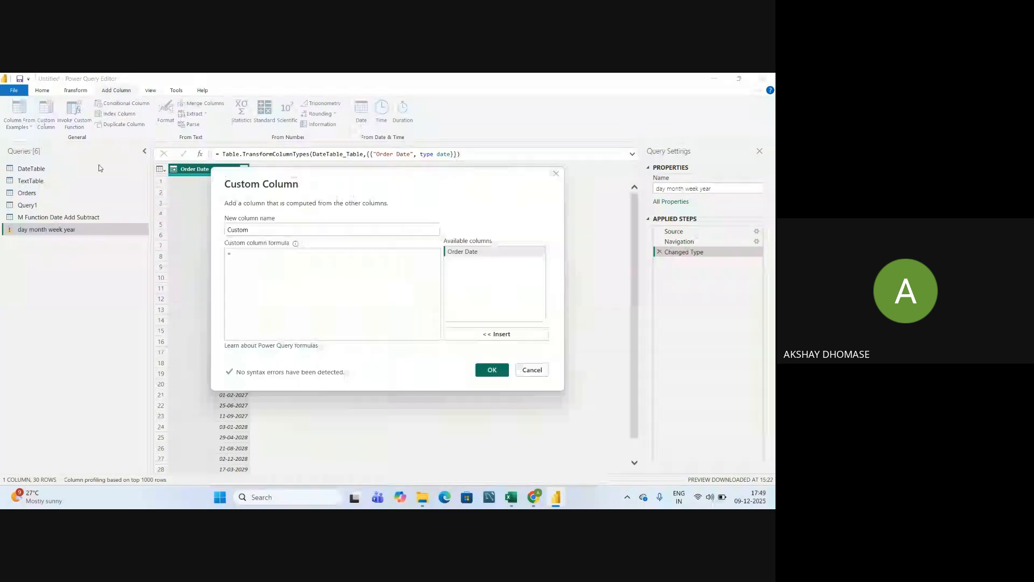
pyautogui.doubleClick(263, 231)
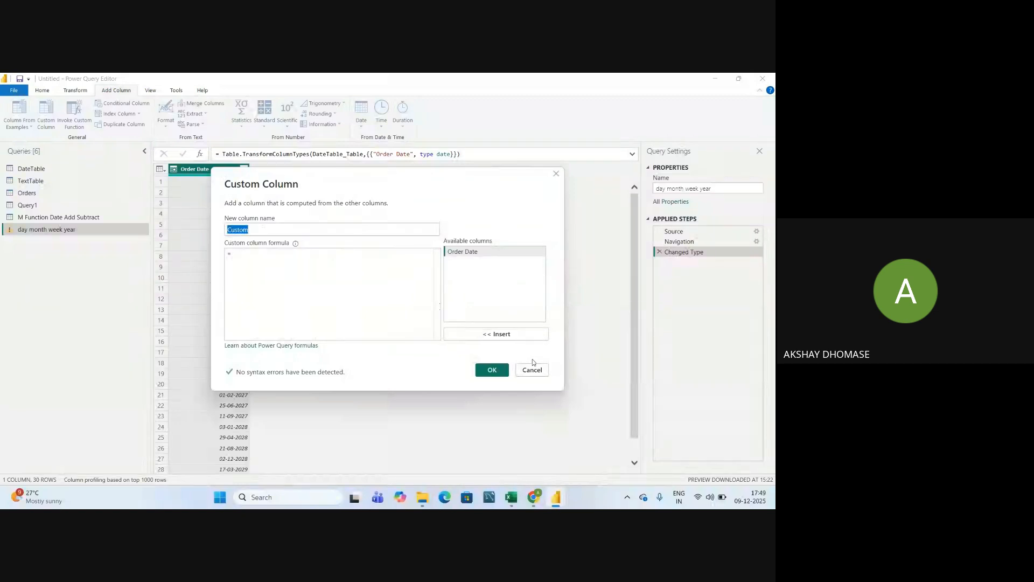
pyautogui.hotkey('alt', 'Tab')
pyautogui.hotkey('alt', 'Tab')
pyautogui.hotkey('alt', 'Tab')
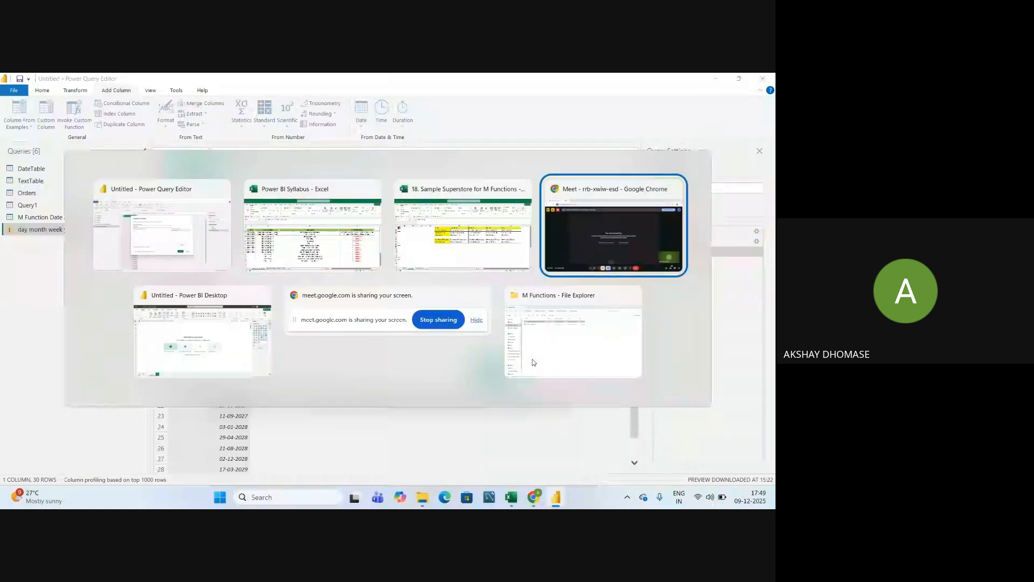
pyautogui.hotkey('alt', 'Tab')
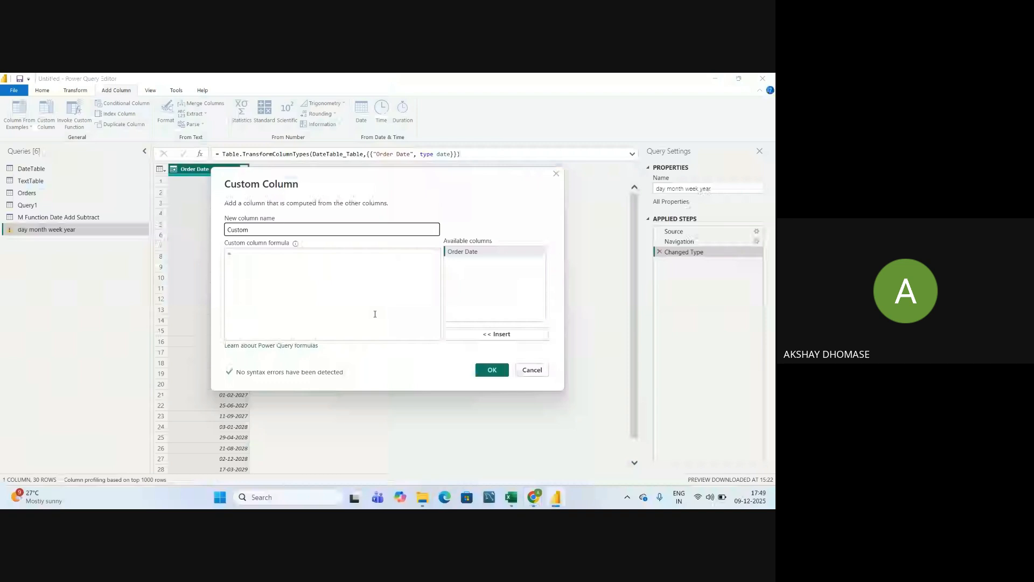
pyautogui.doubleClick(254, 229)
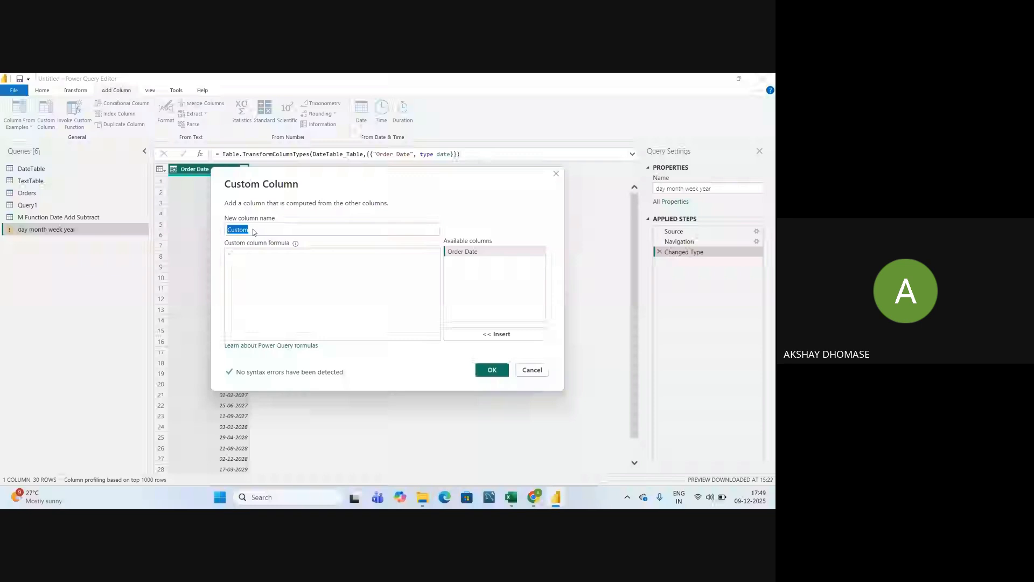
pyautogui.write('da')
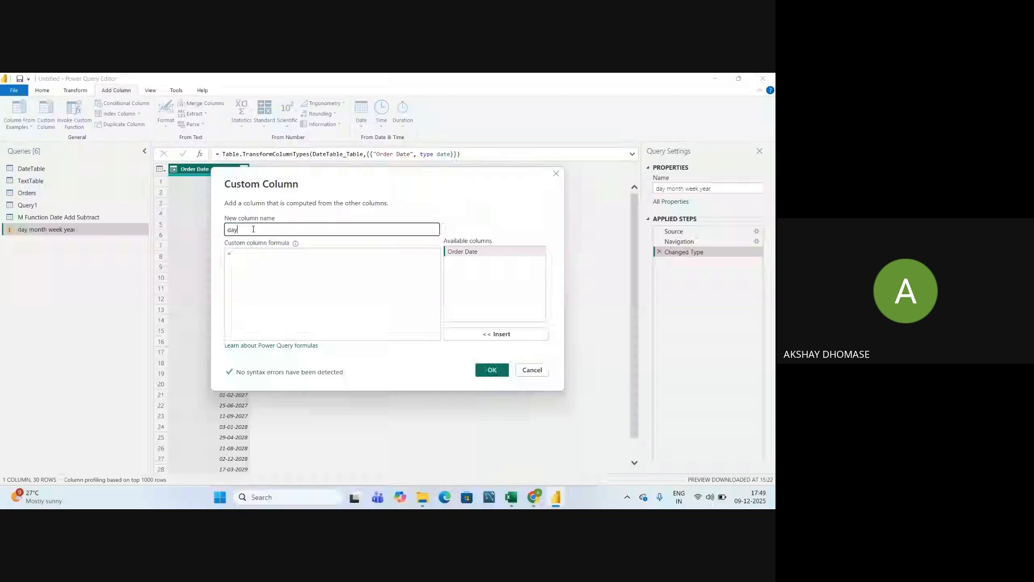
pyautogui.write('y')
# Enter the formula Date.Day([Order Date]) for the day column and create the column
pyautogui.click(241, 264)
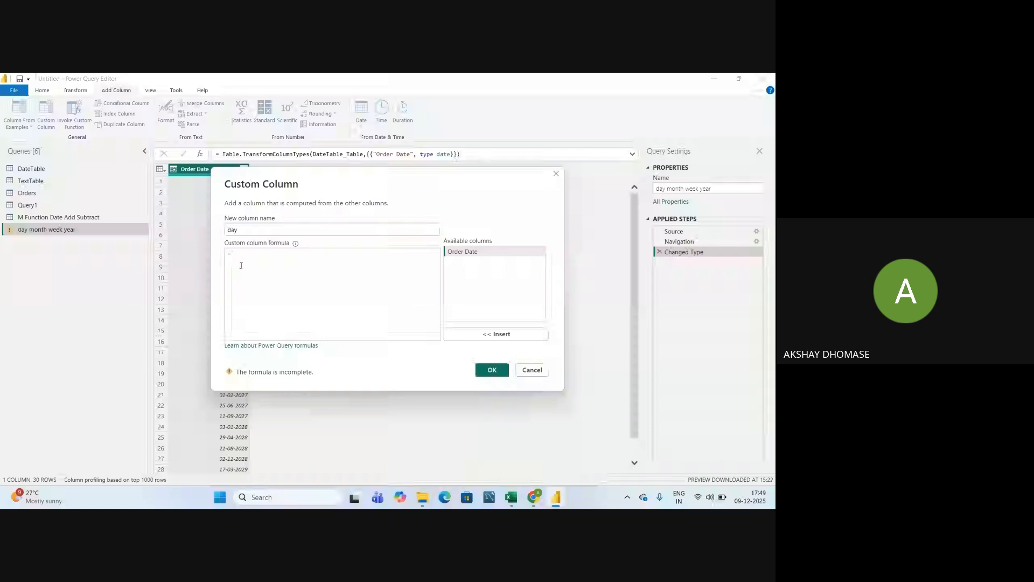
pyautogui.write('date')
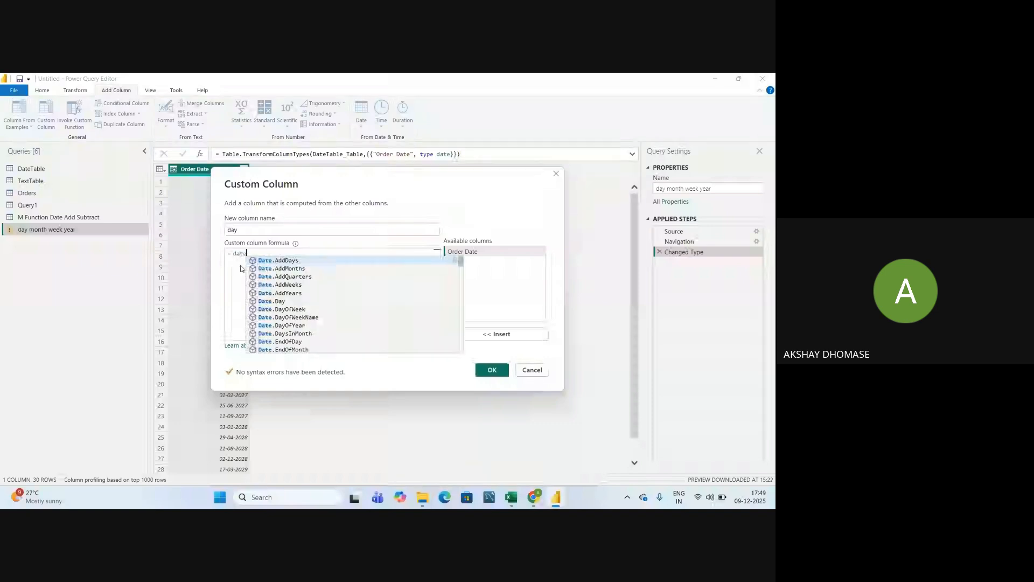
pyautogui.write('day')
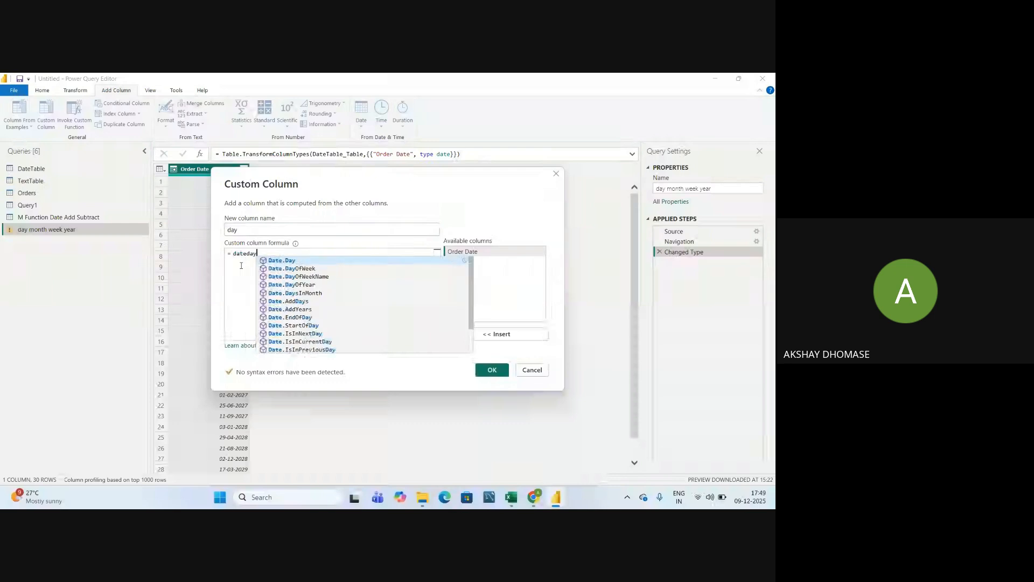
pyautogui.click(289, 262)
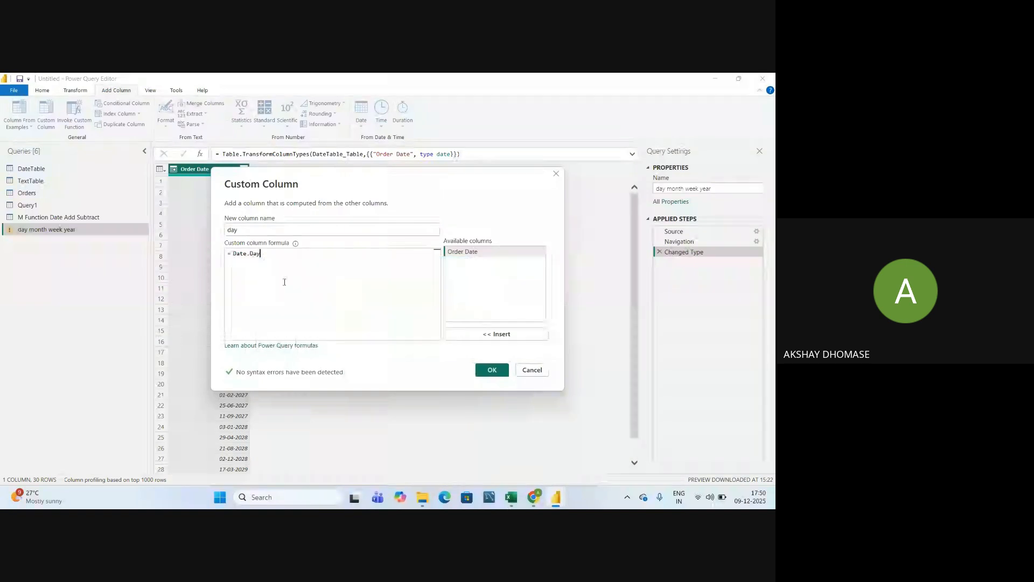
pyautogui.write('(')
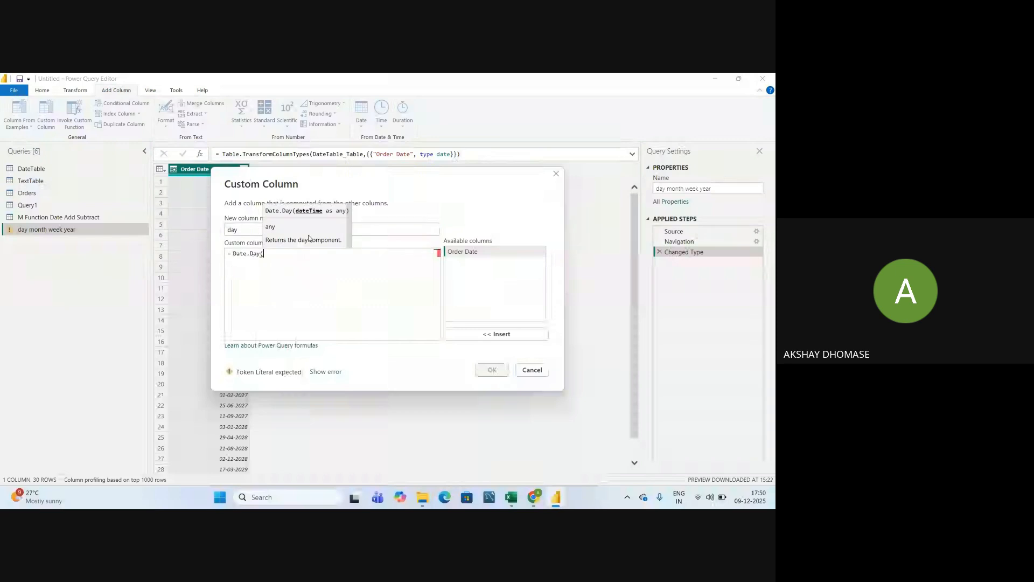
pyautogui.doubleClick(468, 252)
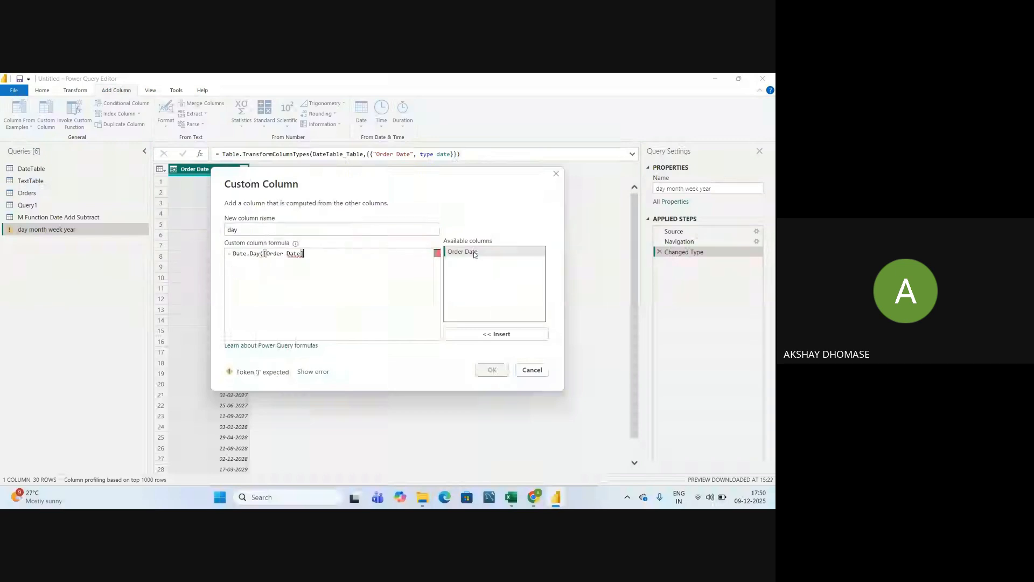
pyautogui.write(')')
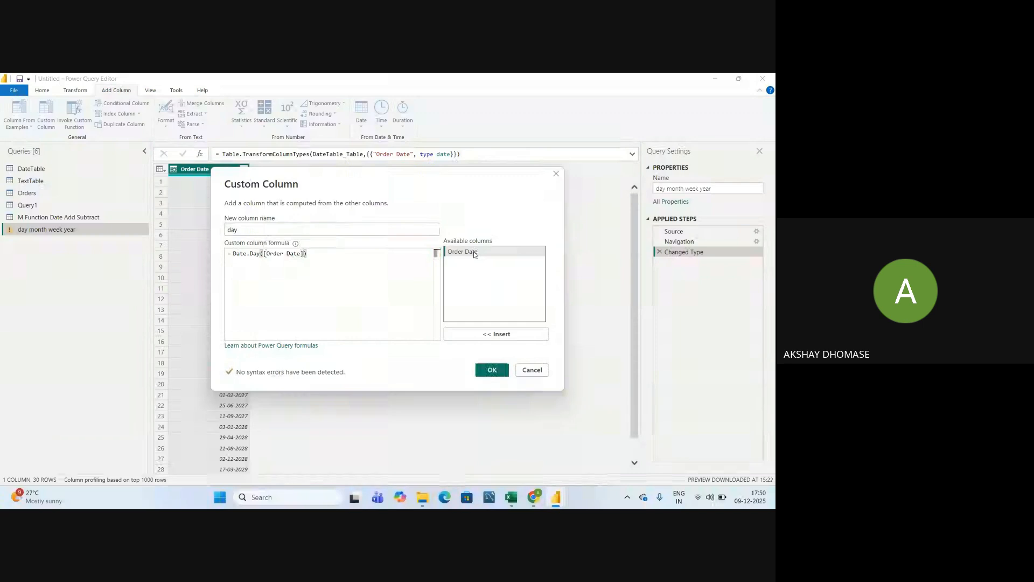
pyautogui.click(491, 370)
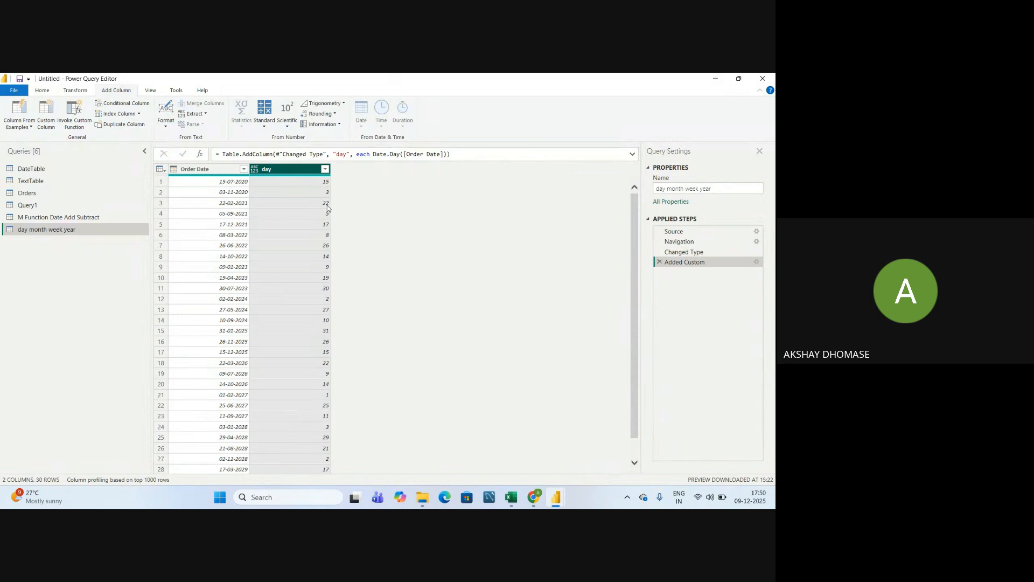
# Add a custom column named "month" with the formula Date.Month([Order Date]) to the day month week year query
pyautogui.click(49, 126)
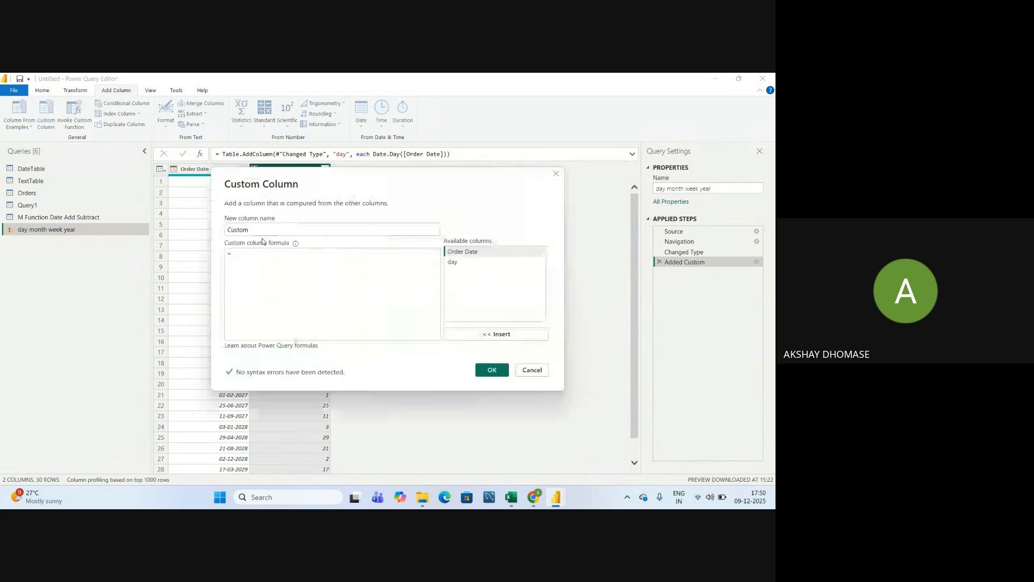
pyautogui.write('mo')
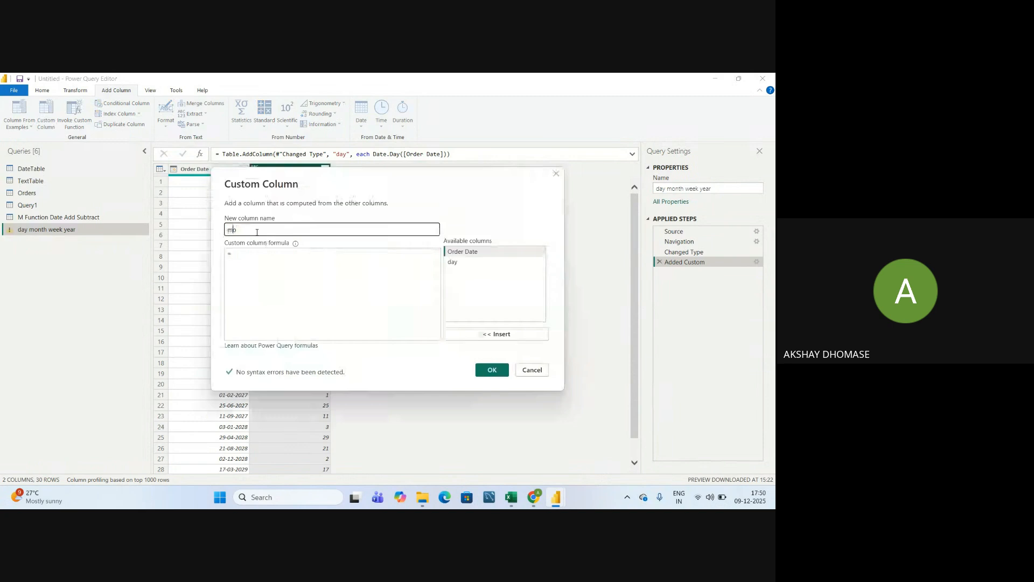
pyautogui.write('nth')
pyautogui.click(249, 253)
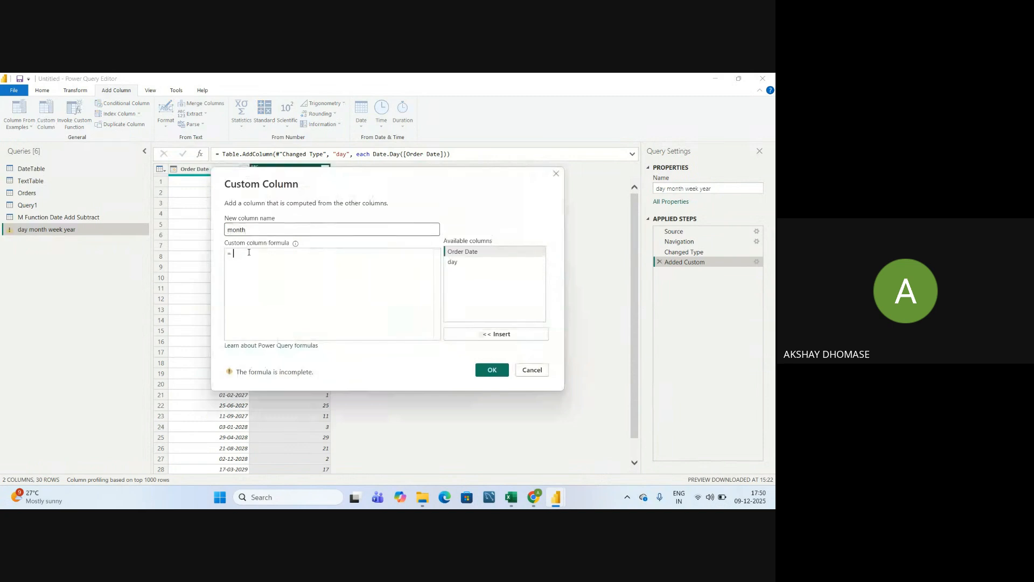
pyautogui.write('dat')
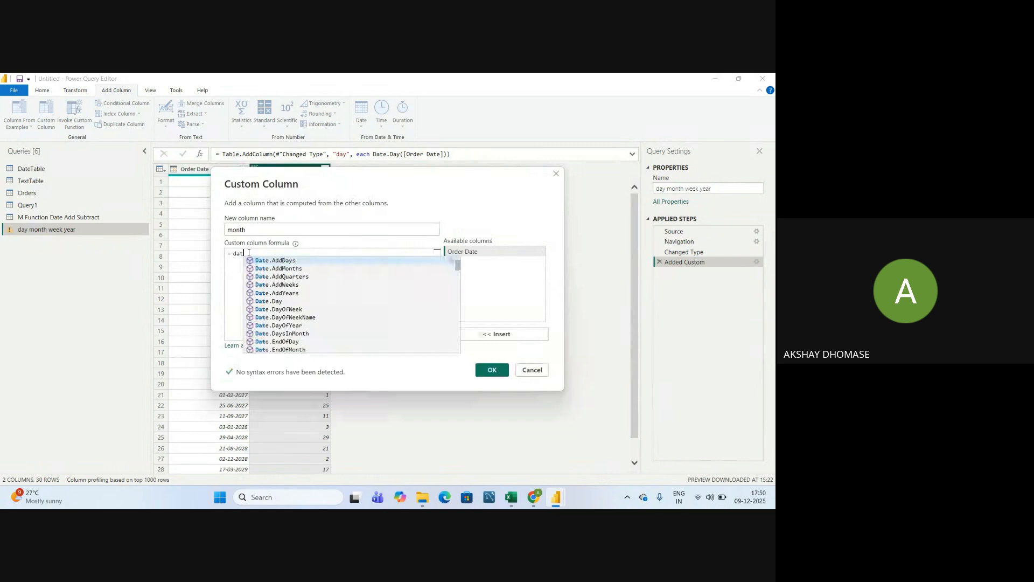
pyautogui.write('emont')
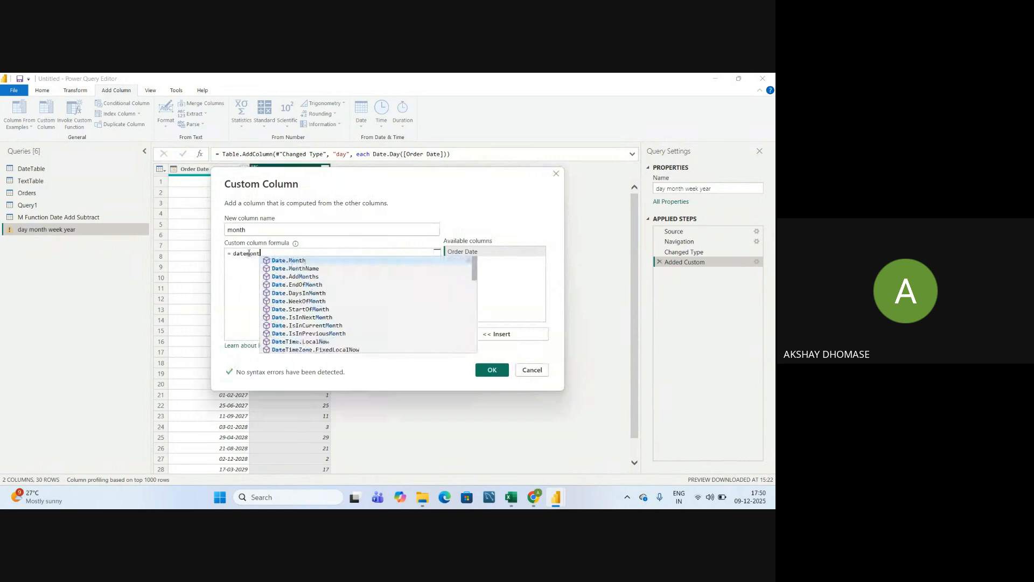
pyautogui.write('h')
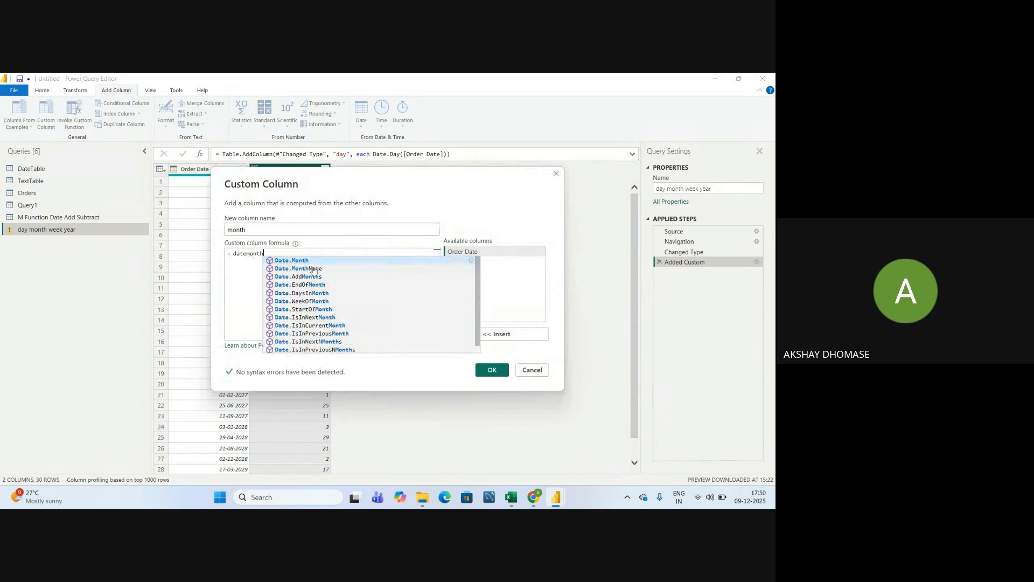
pyautogui.press('Tab')
pyautogui.write('(')
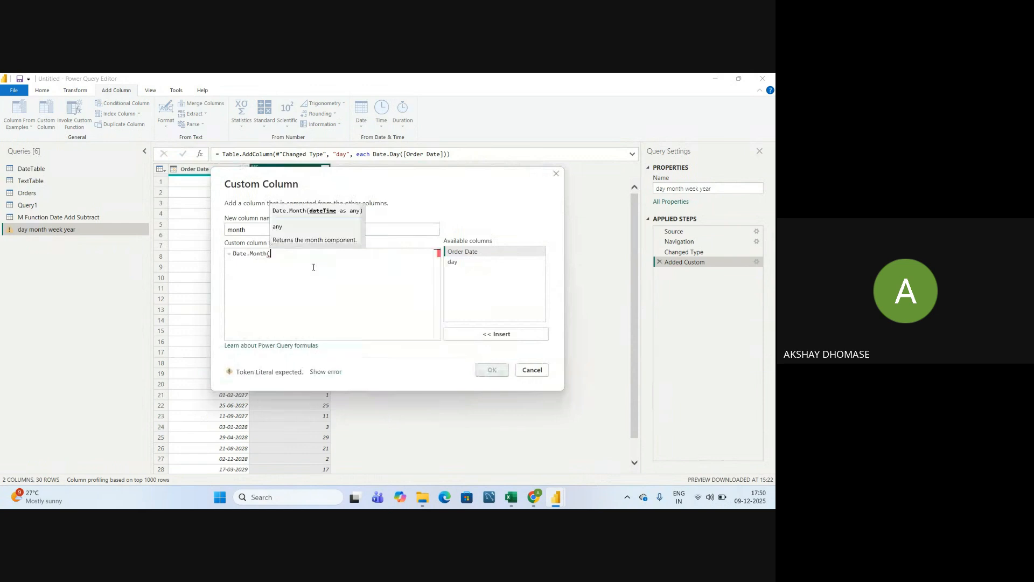
pyautogui.doubleClick(463, 253)
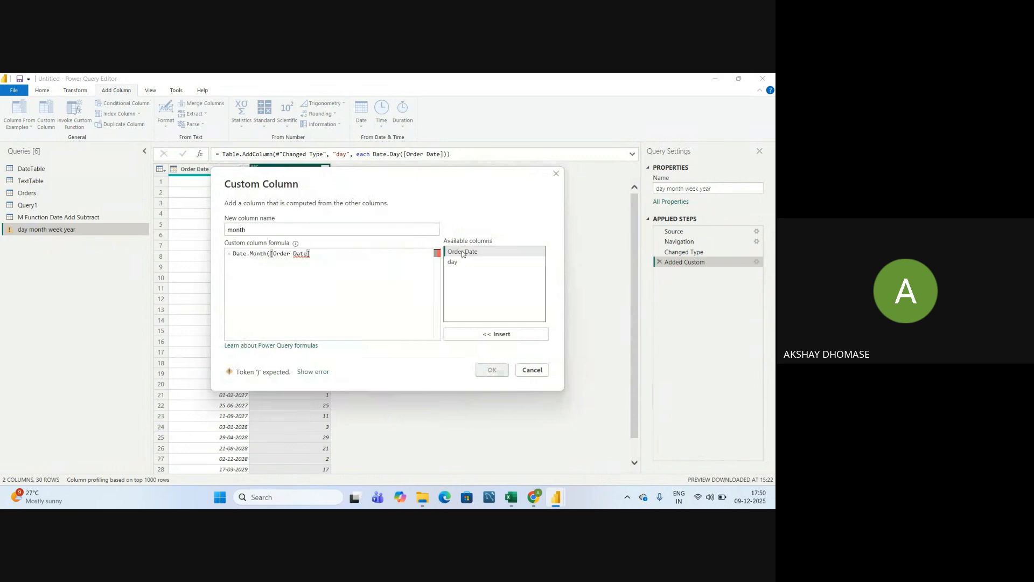
pyautogui.write(')')
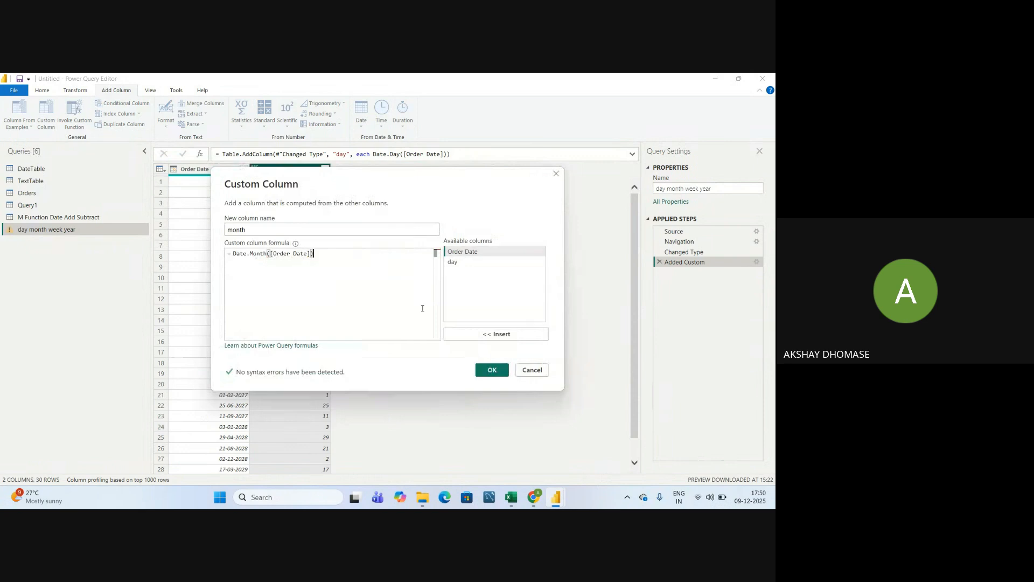
pyautogui.click(481, 371)
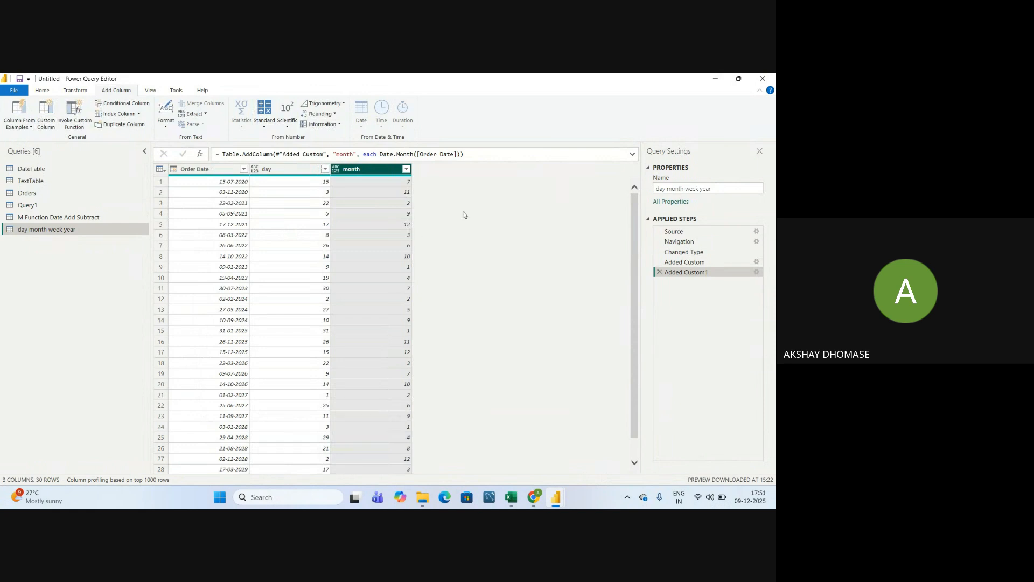
# Add a custom column named "year" with the formula Date.Year([Order Date])
pyautogui.click(47, 126)
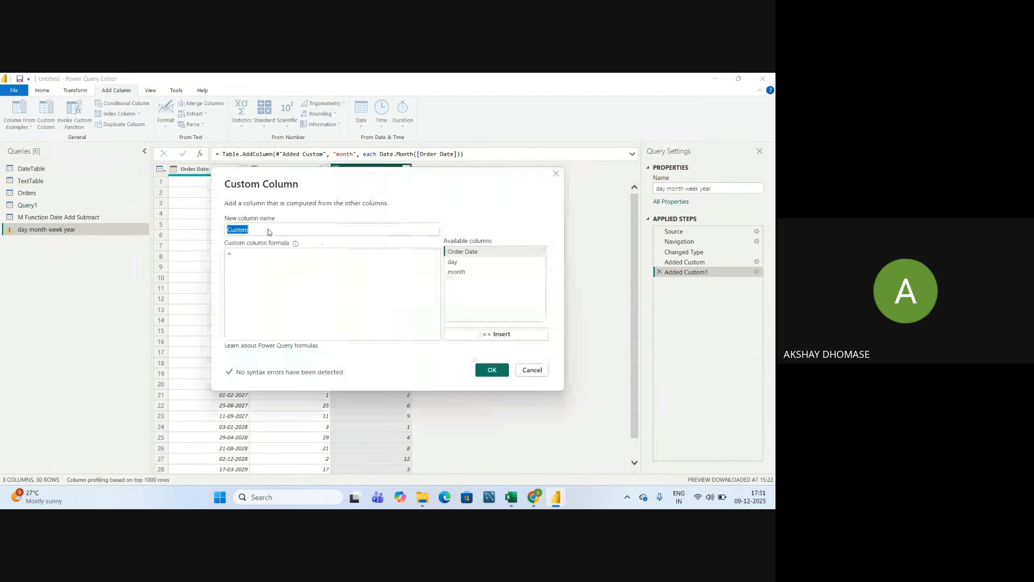
pyautogui.write('year')
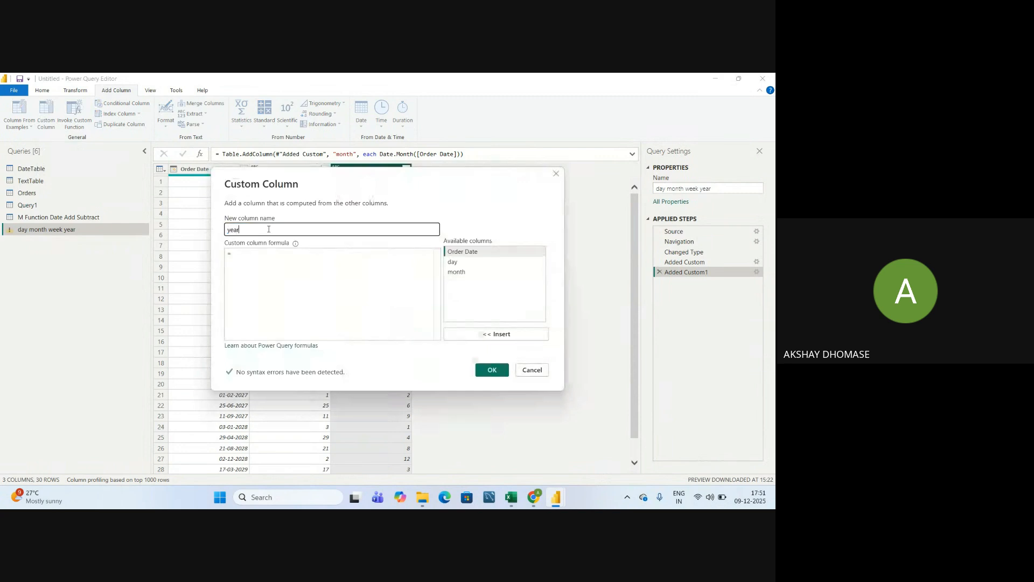
pyautogui.click(249, 258)
pyautogui.write('da')
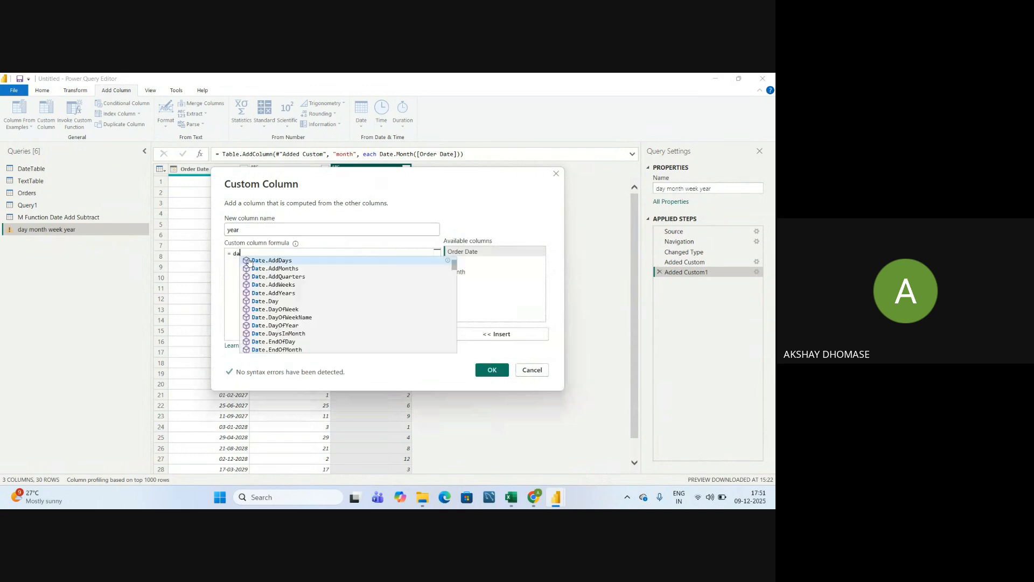
pyautogui.write('tey')
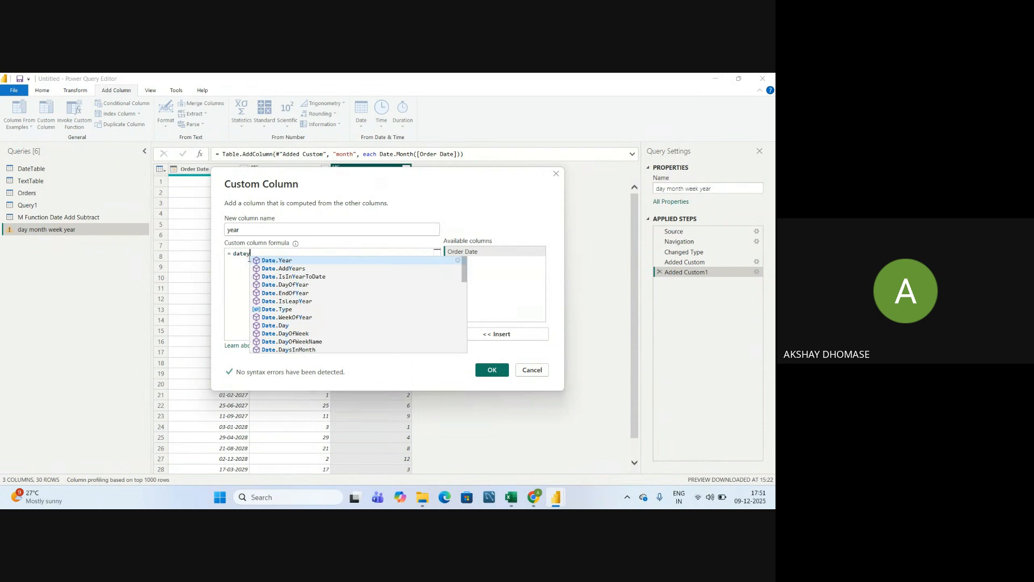
pyautogui.write('ear')
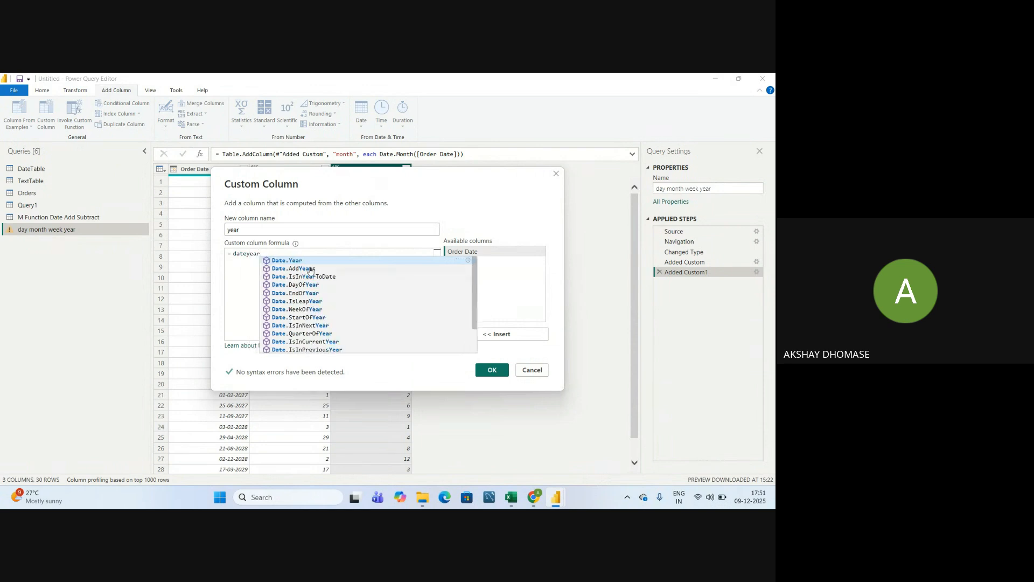
pyautogui.press('Tab')
pyautogui.write('(')
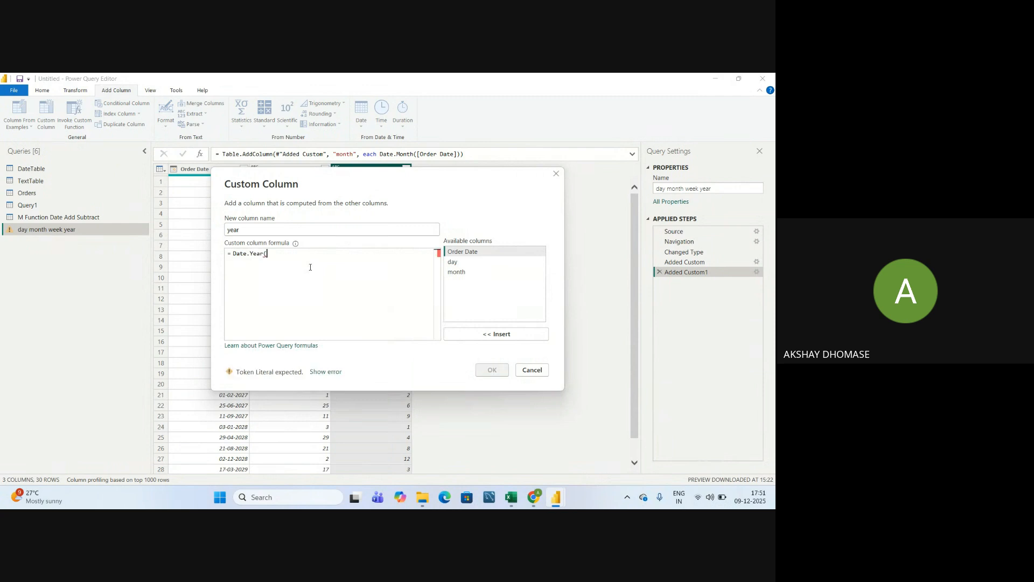
pyautogui.doubleClick(456, 252)
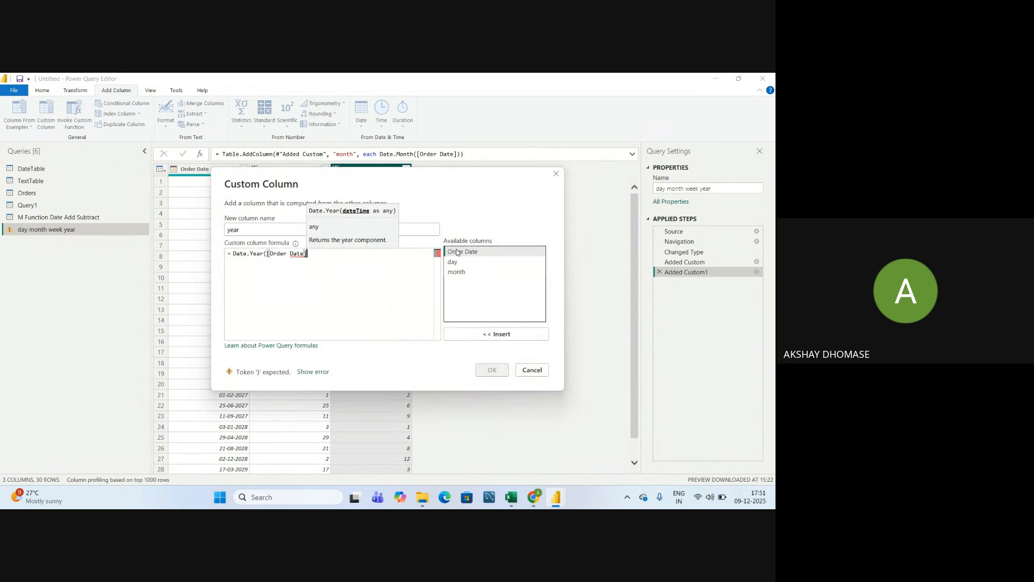
pyautogui.write(')')
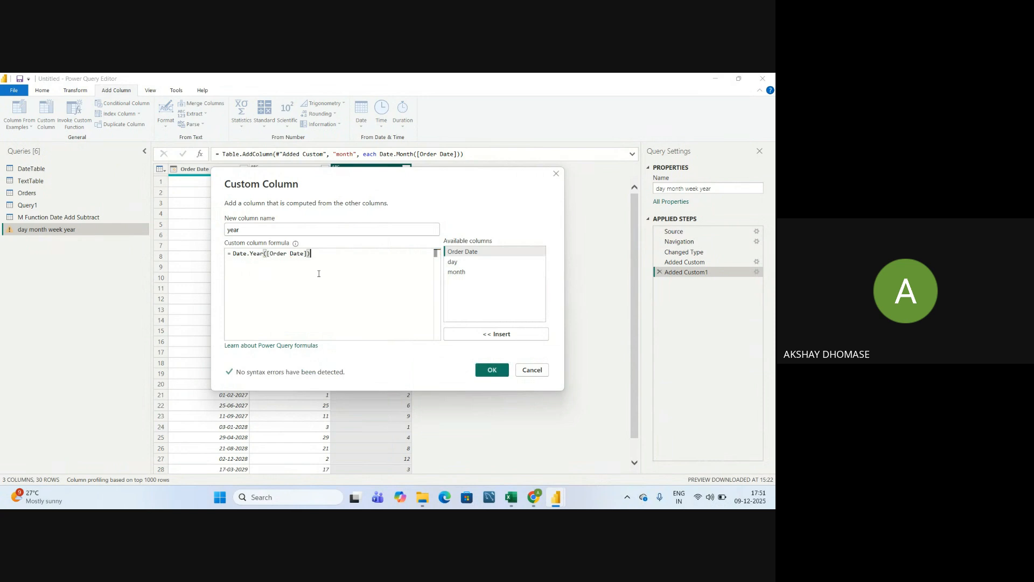
pyautogui.click(492, 370)
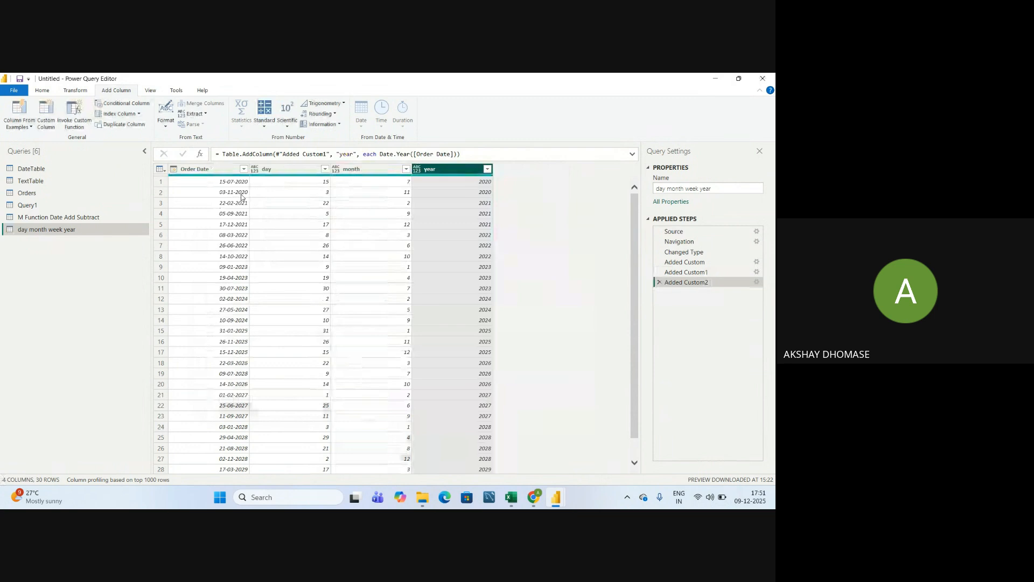
# Add a custom column named "MonthName" with the formula Date.MonthName([Order Date])
pyautogui.click(211, 171)
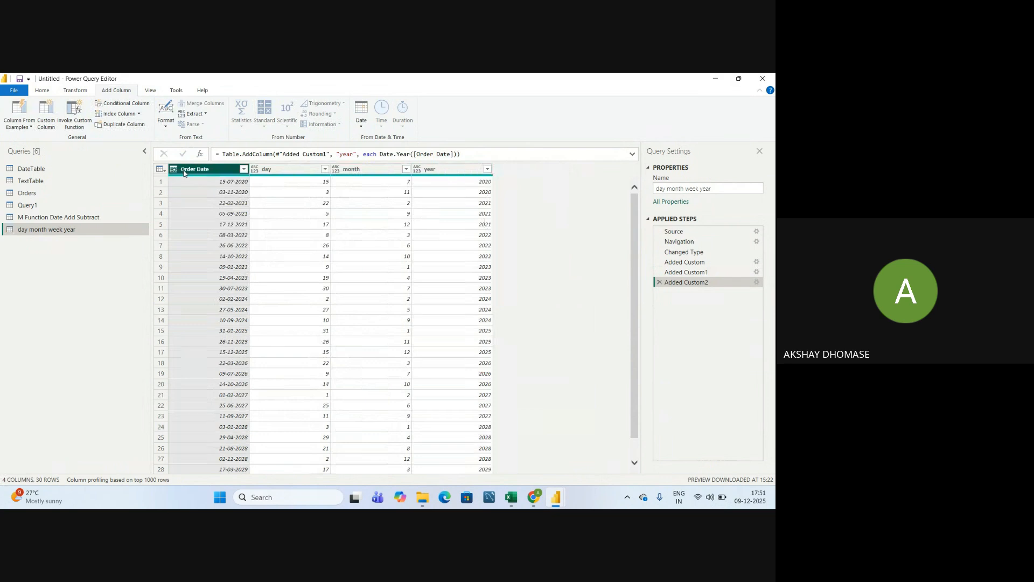
pyautogui.click(49, 127)
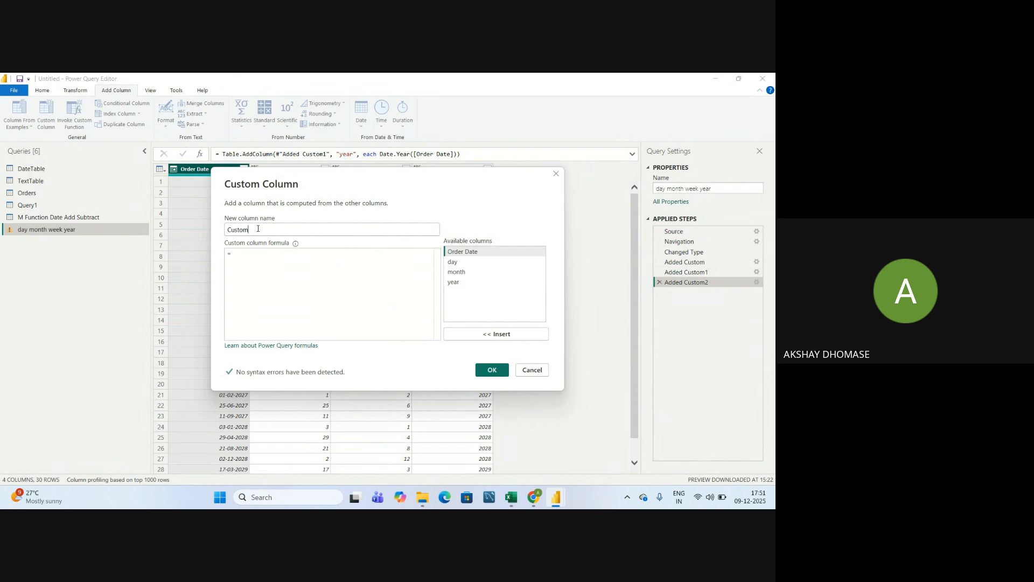
pyautogui.write('Mon')
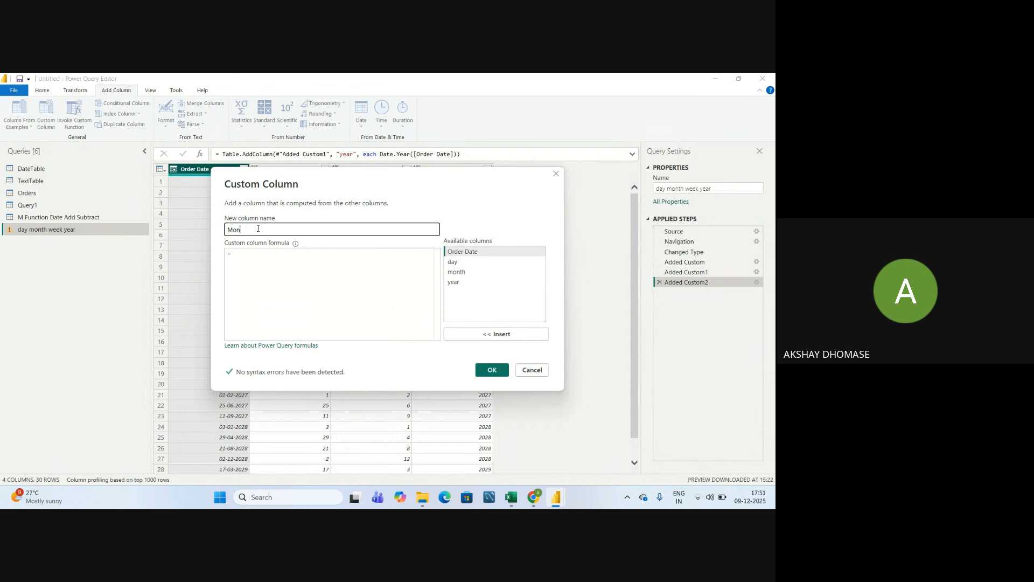
pyautogui.write('thName')
pyautogui.click(282, 274)
pyautogui.write('datemonth')
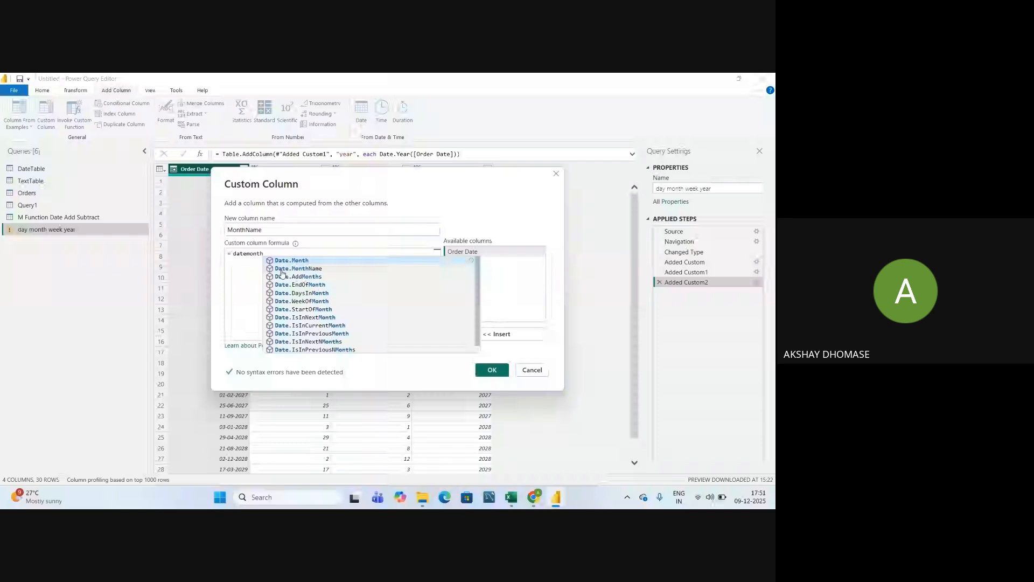
pyautogui.press('Down')
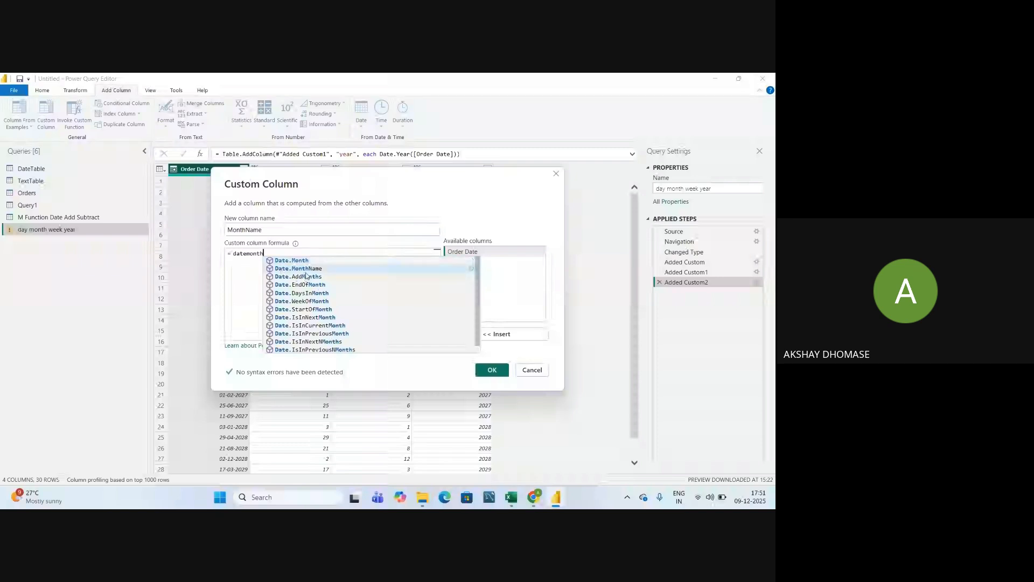
pyautogui.press('Tab')
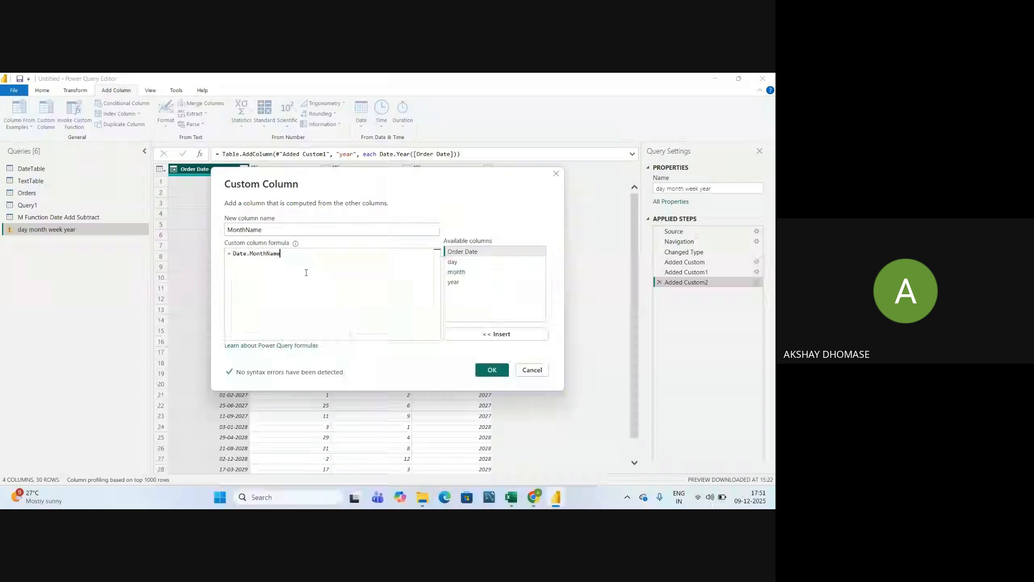
pyautogui.write('(')
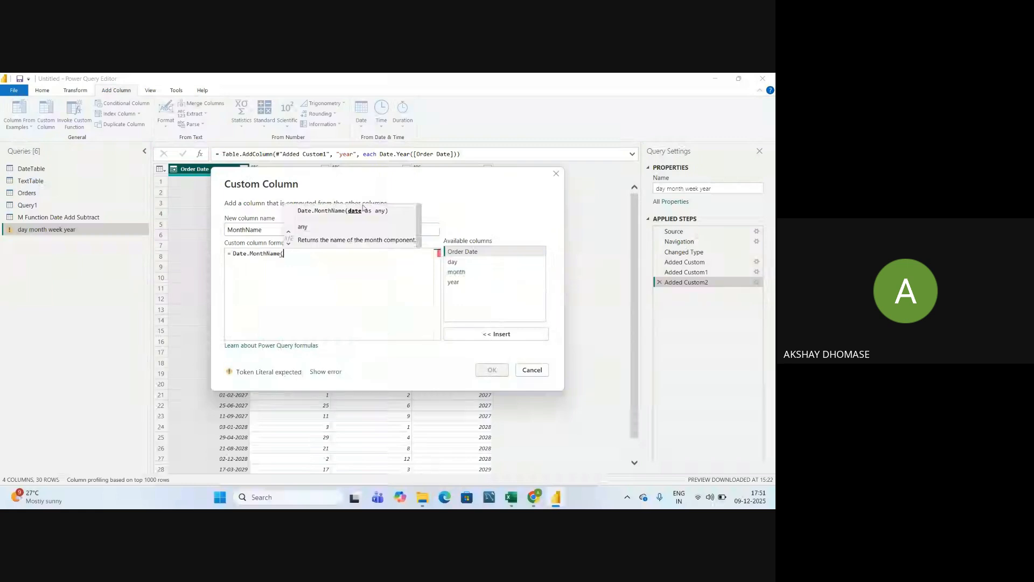
pyautogui.doubleClick(452, 254)
pyautogui.write(')')
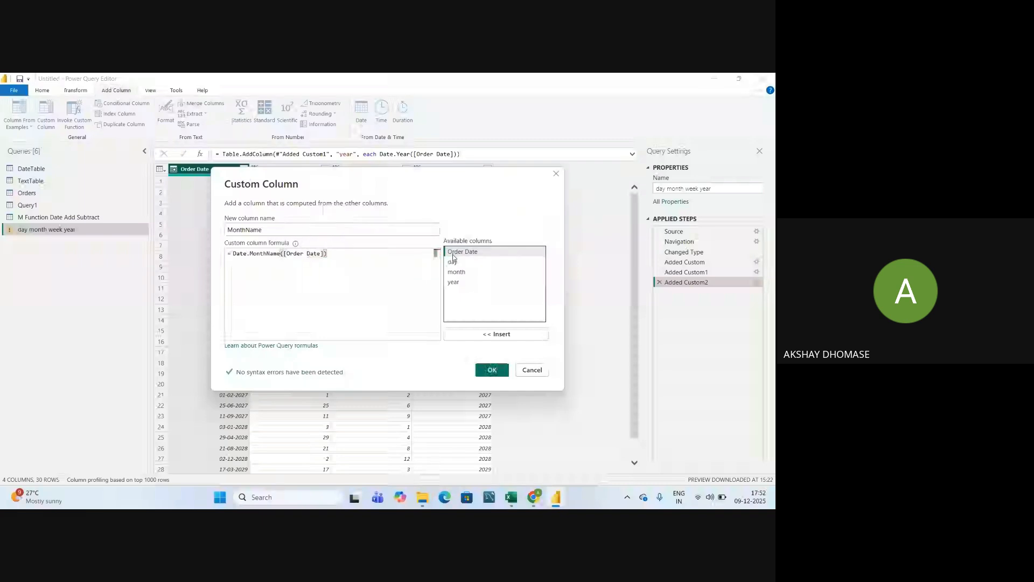
pyautogui.click(492, 370)
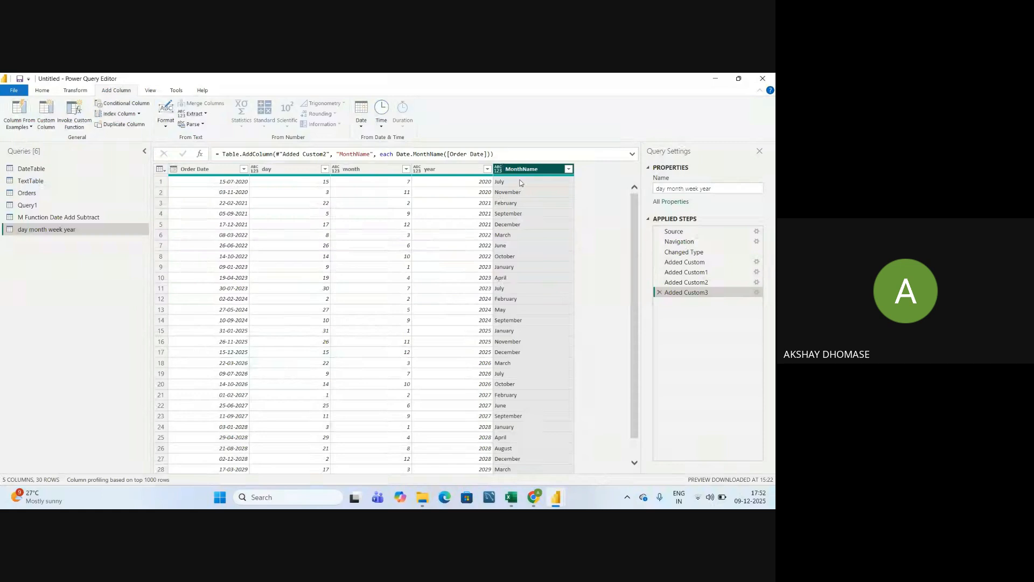
# Start a custom column in the day month week year query and name it "dayName"
pyautogui.click(207, 169)
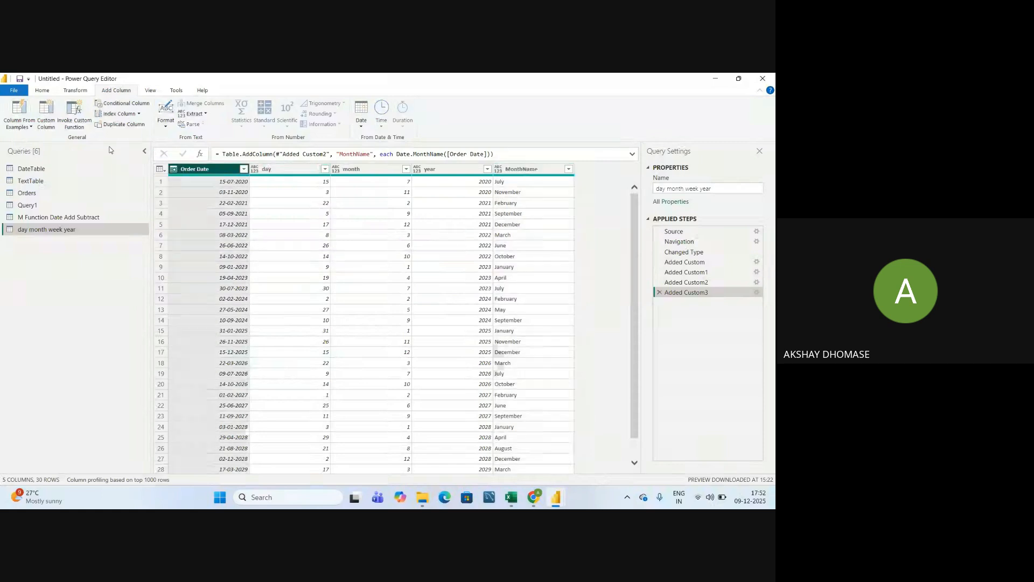
pyautogui.click(46, 124)
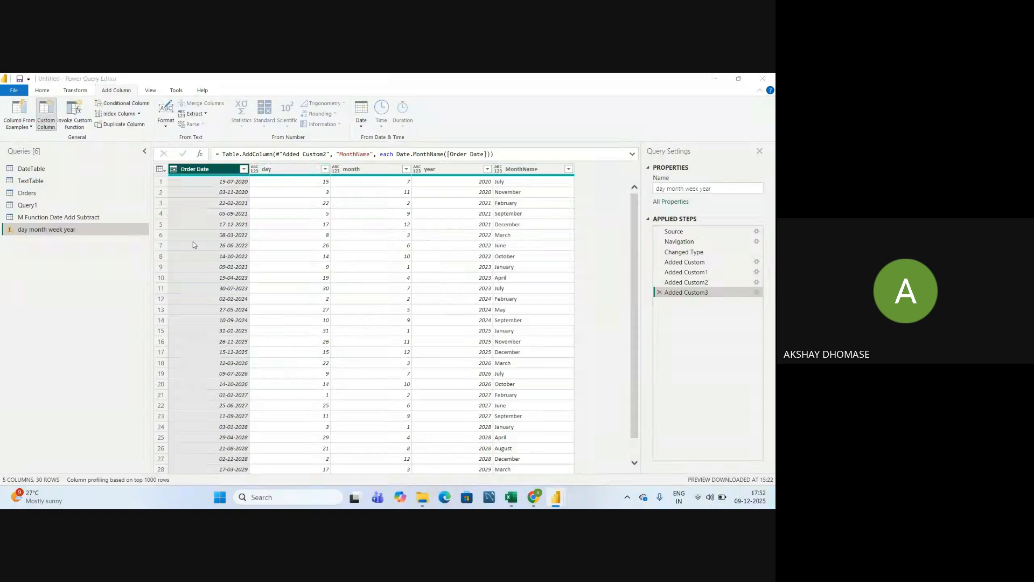
pyautogui.doubleClick(255, 231)
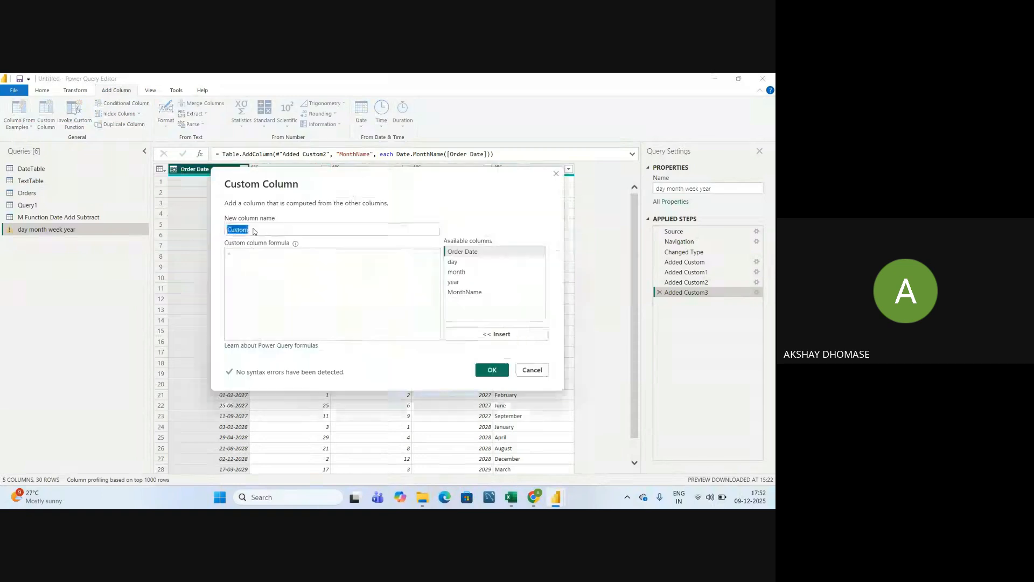
pyautogui.write('dayName')
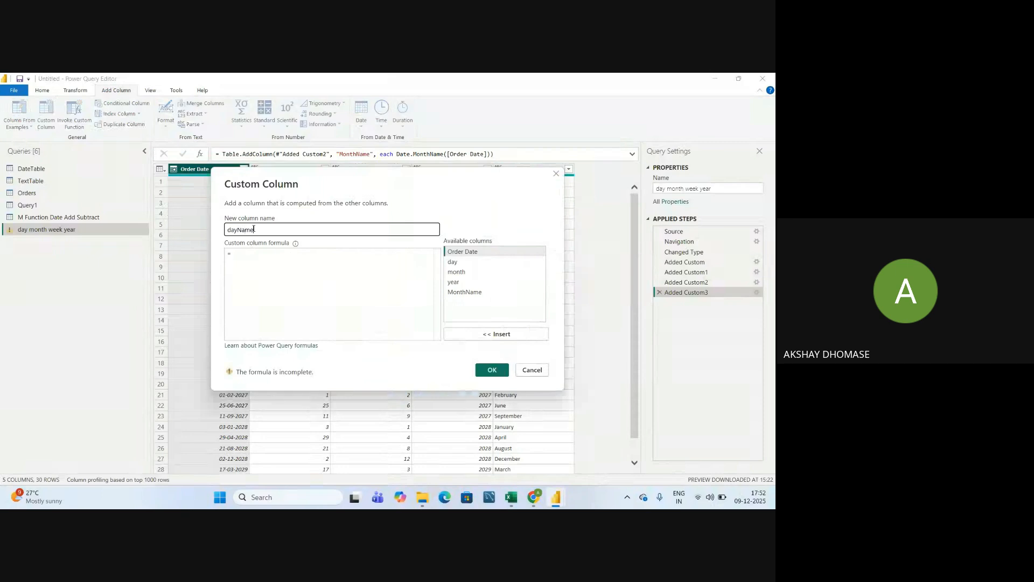
# Enter the formula Date.DayOfWeekName([Order Date]) for the dayName column and create the column
pyautogui.click(241, 258)
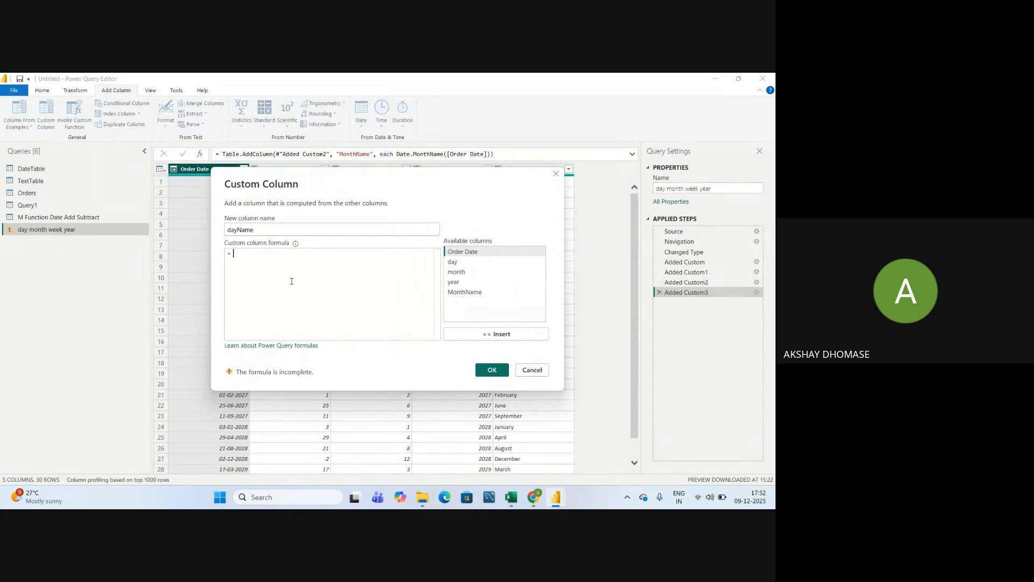
pyautogui.write('date')
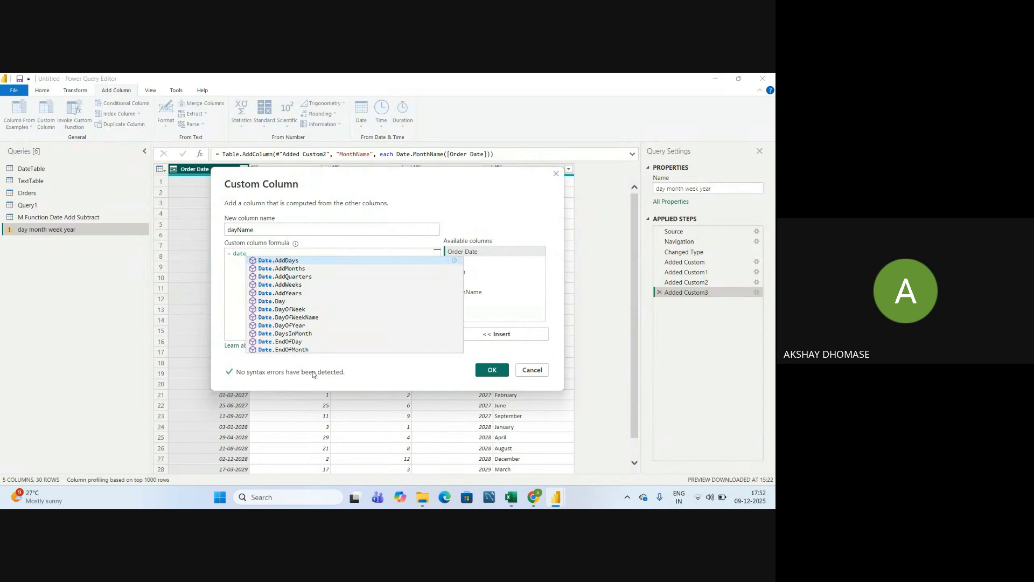
pyautogui.write('week')
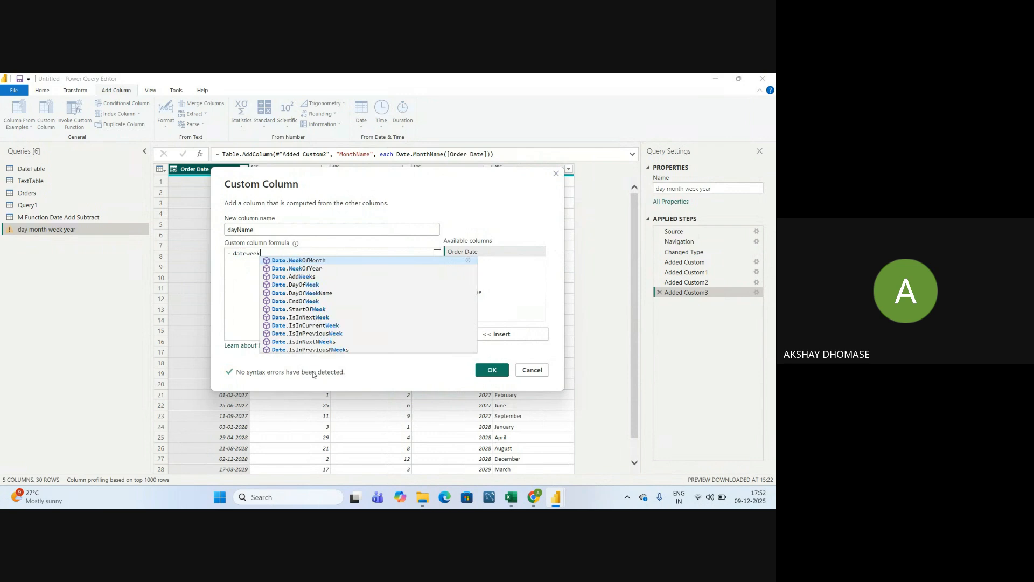
pyautogui.press('Down')
pyautogui.press('Down')
pyautogui.press('Down')
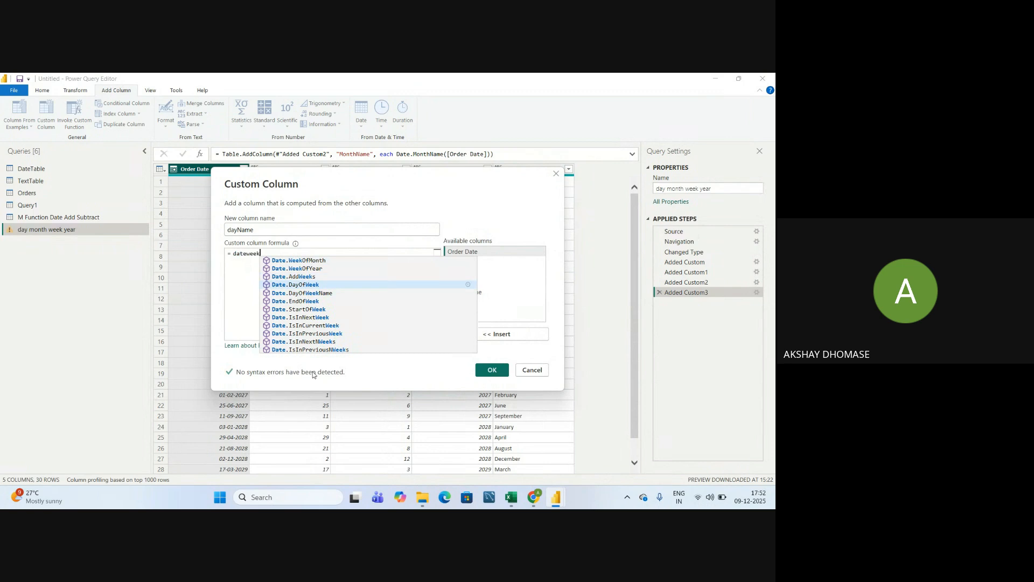
pyautogui.press('Down')
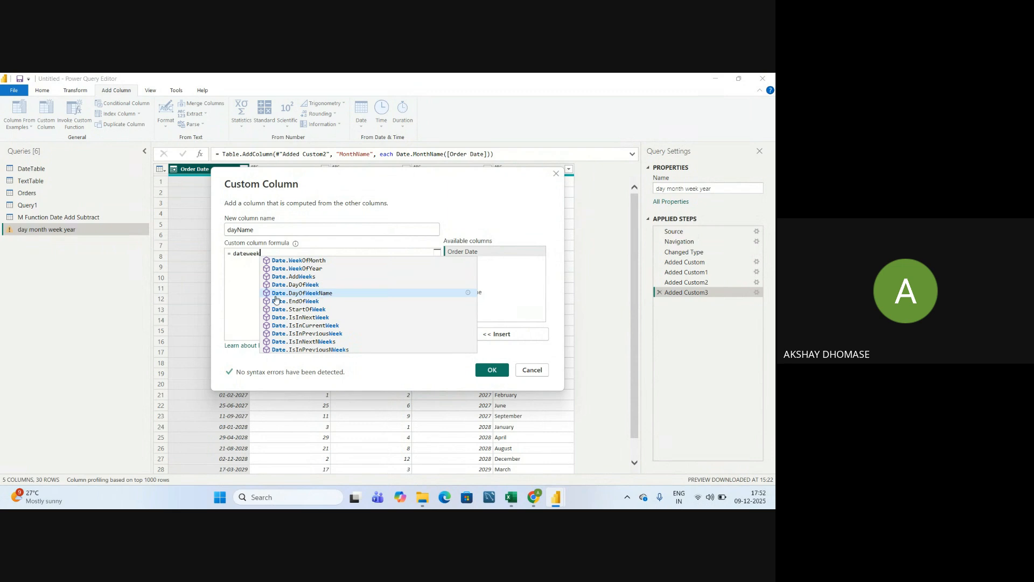
pyautogui.click(297, 296)
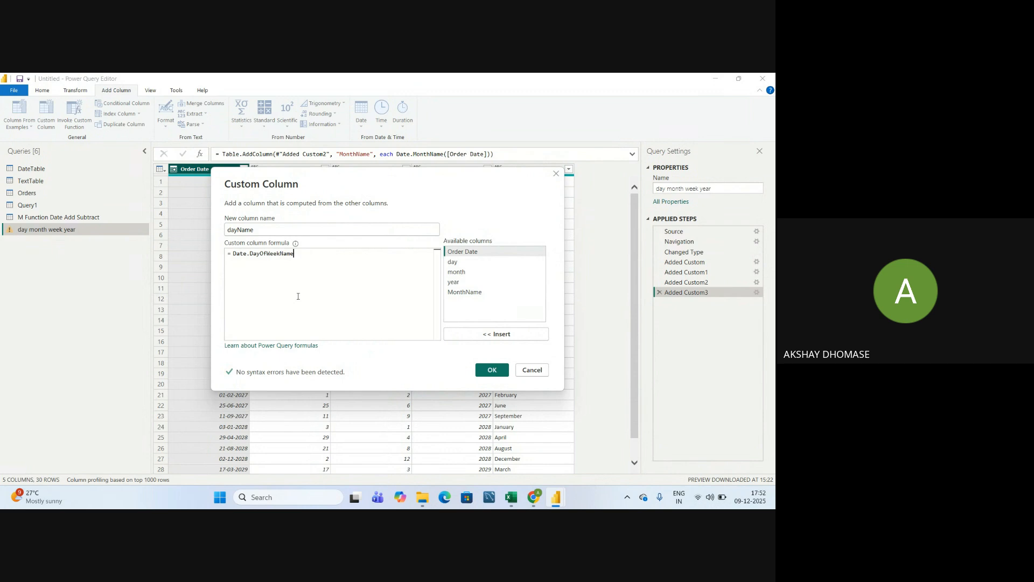
pyautogui.write('(')
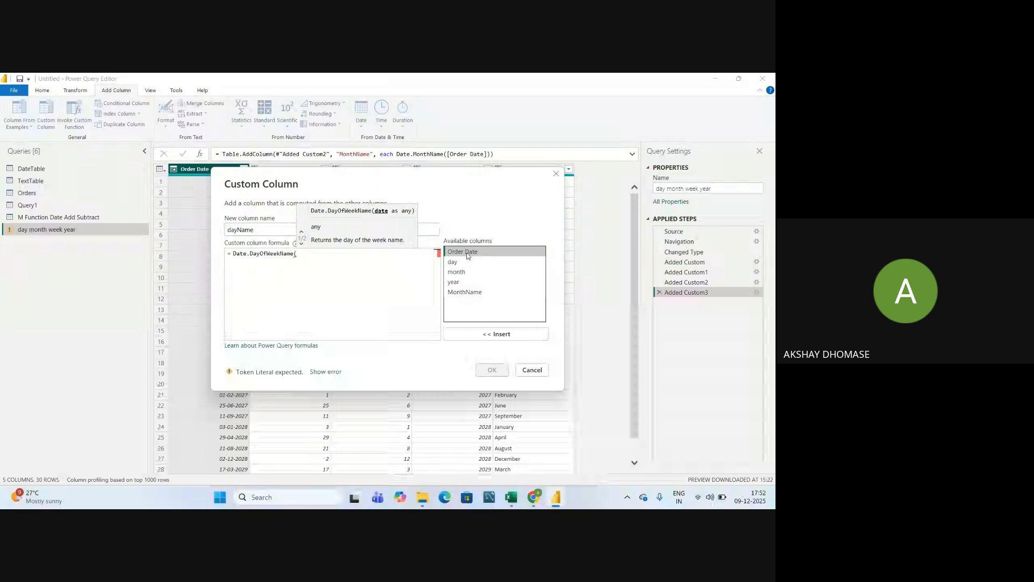
pyautogui.doubleClick(467, 253)
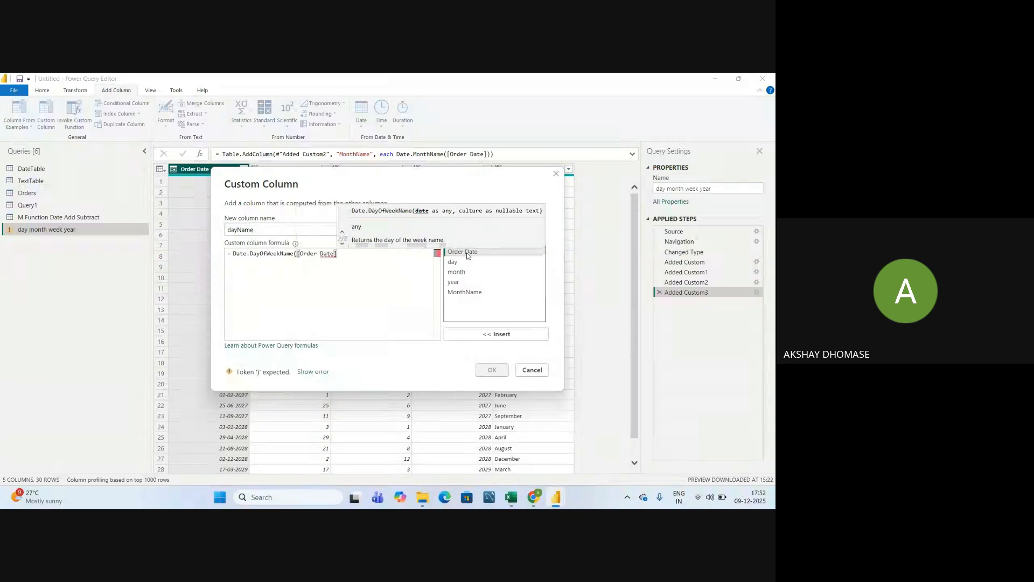
pyautogui.write(')')
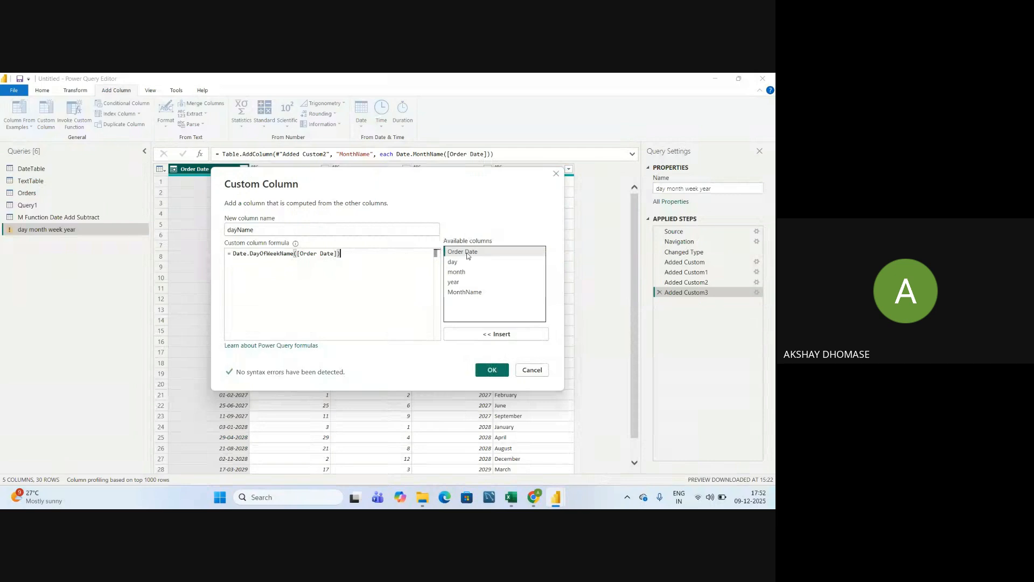
pyautogui.click(491, 368)
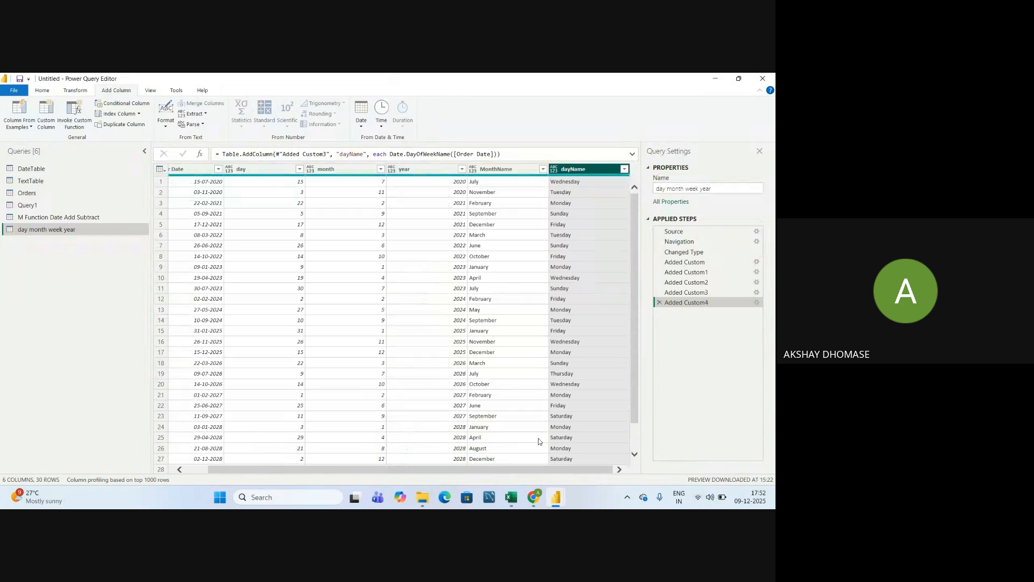
pyautogui.moveTo(535, 473); pyautogui.dragTo(444, 473)
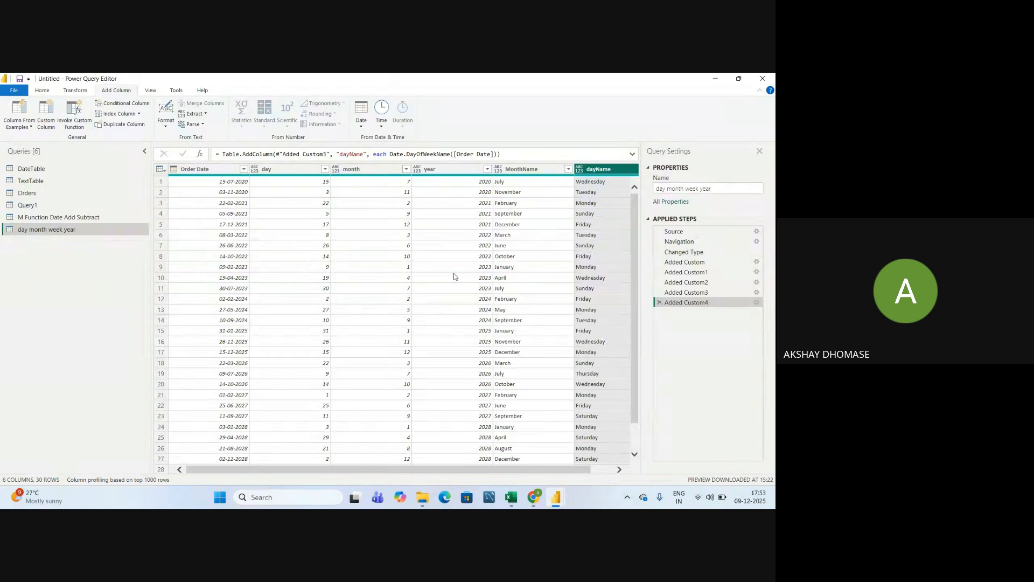
# Switch to the Power BI Syllabus workbook in Excel, bold the "M Functions - Day, Month, Week , Year" topic and select the "M Functions - Text (Basic)" topic
pyautogui.hotkey('alt', 'Tab')
pyautogui.press('Tab')
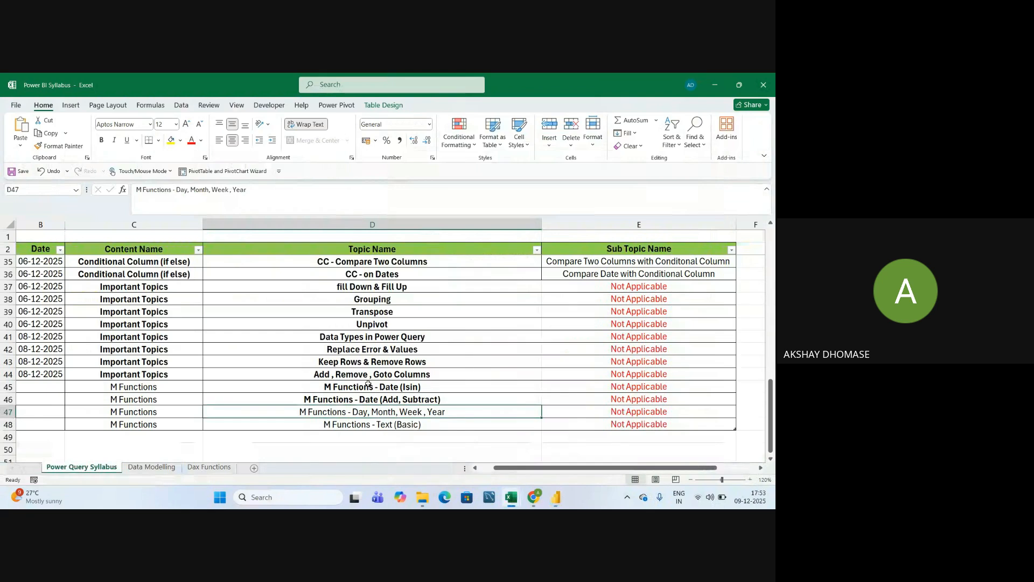
pyautogui.click(101, 140)
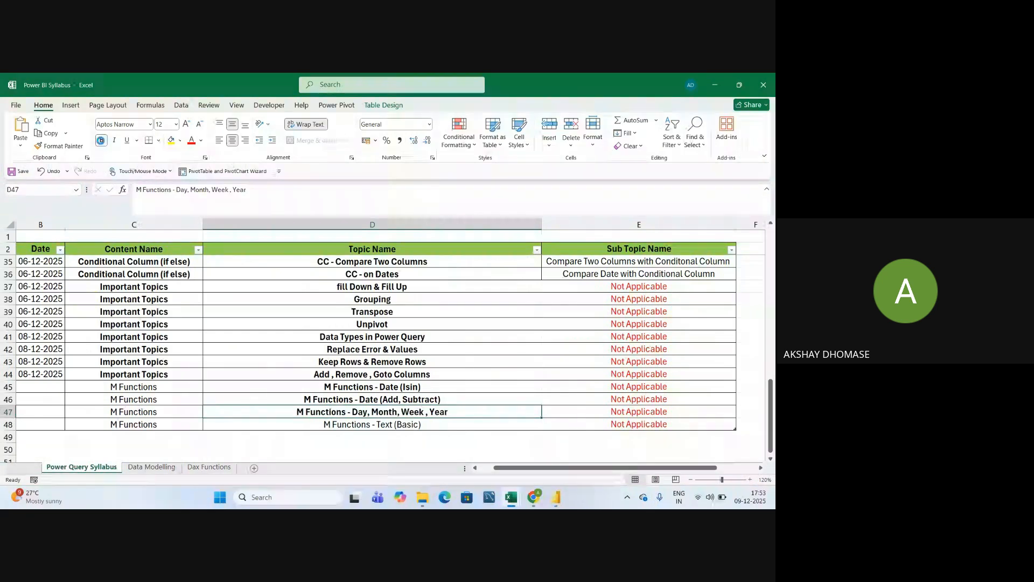
pyautogui.scroll(-1, 348, 413)
pyautogui.click(349, 413)
pyautogui.click(348, 389)
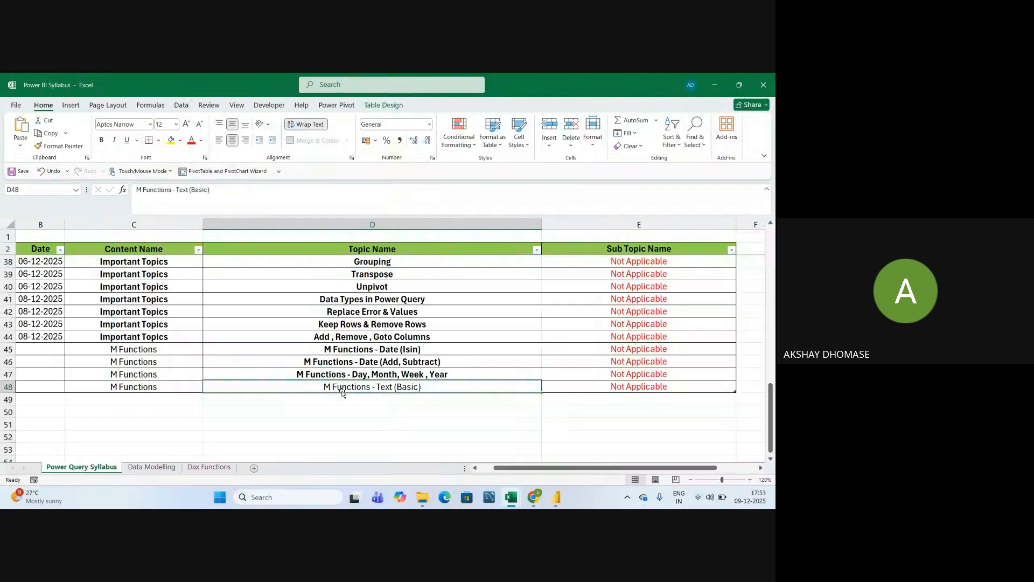
pyautogui.click(386, 412)
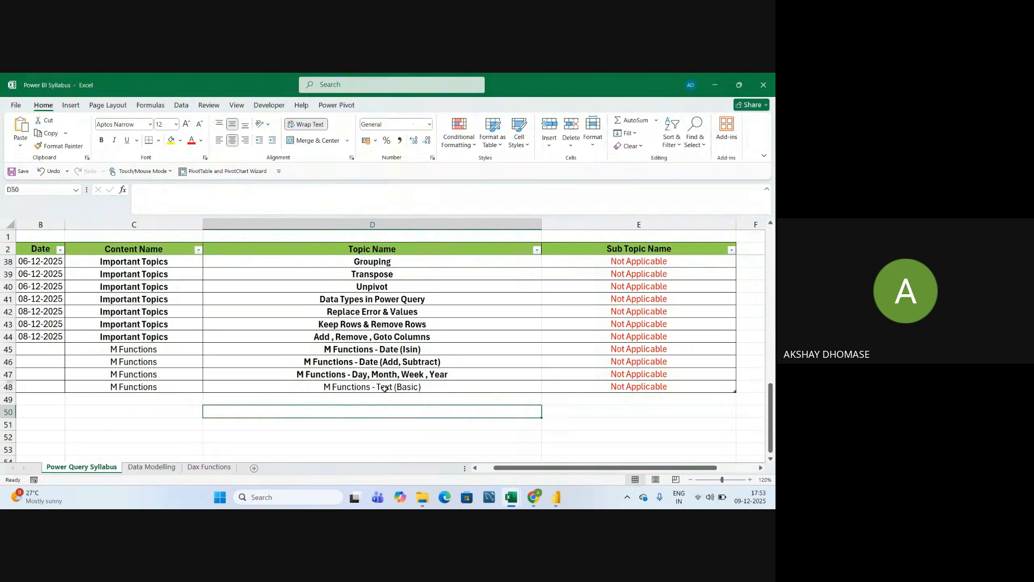
pyautogui.click(385, 388)
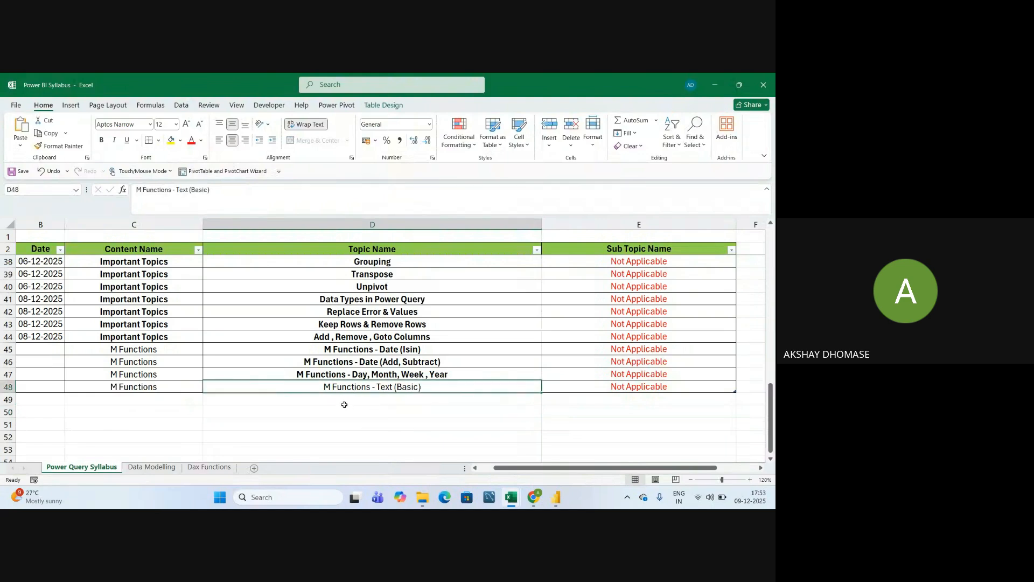
# Switch back to Power Query Editor and start a custom column named "Upper Full Name" in the TextTable query
pyautogui.hotkey('alt', 'Tab')
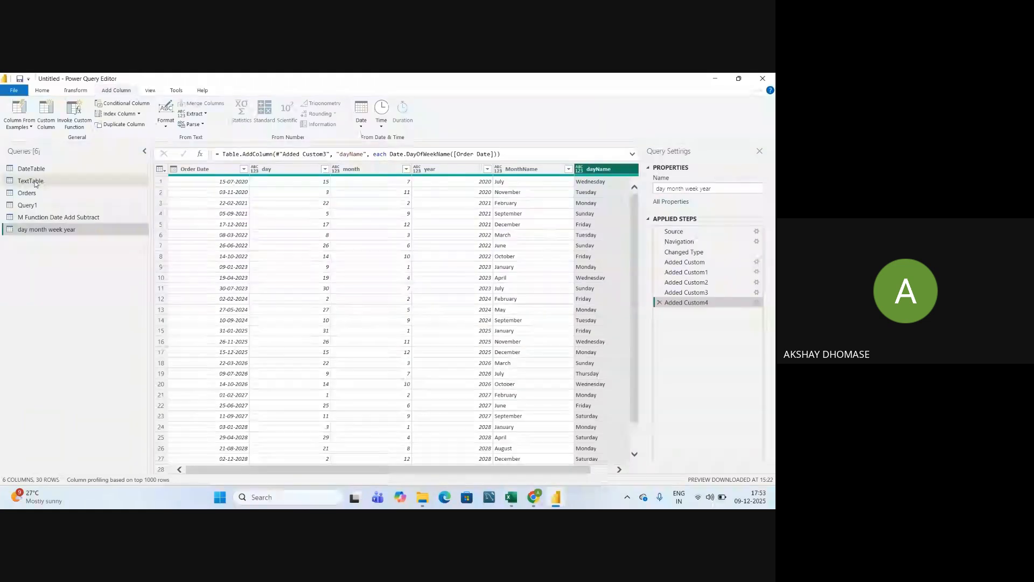
pyautogui.click(35, 184)
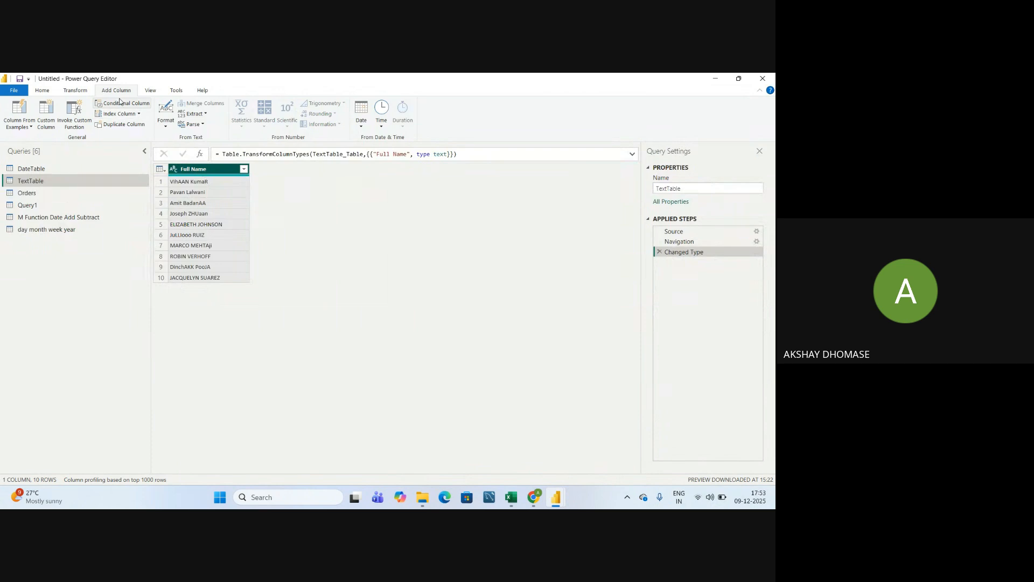
pyautogui.click(47, 122)
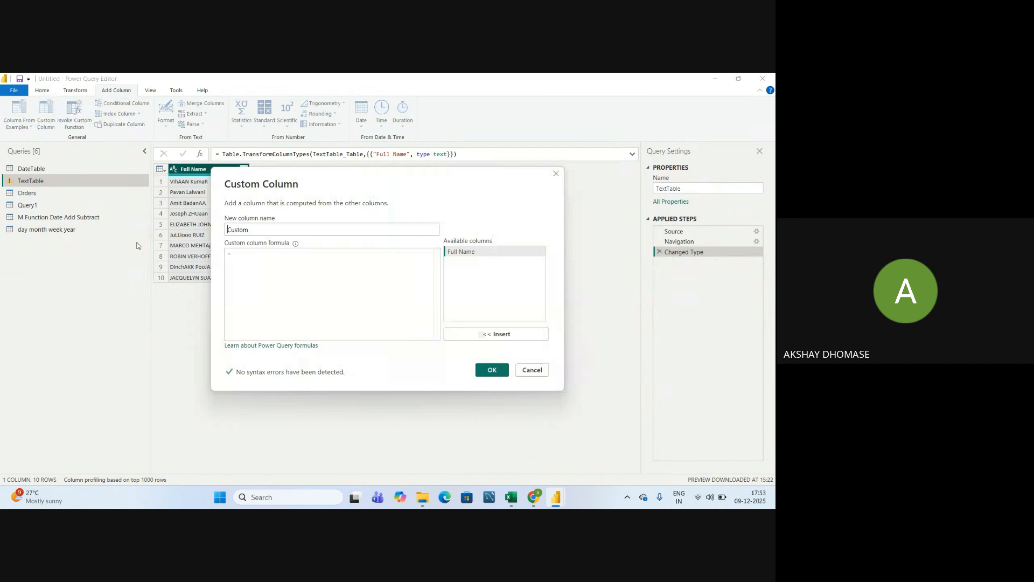
pyautogui.doubleClick(250, 231)
pyautogui.press('BackSpace')
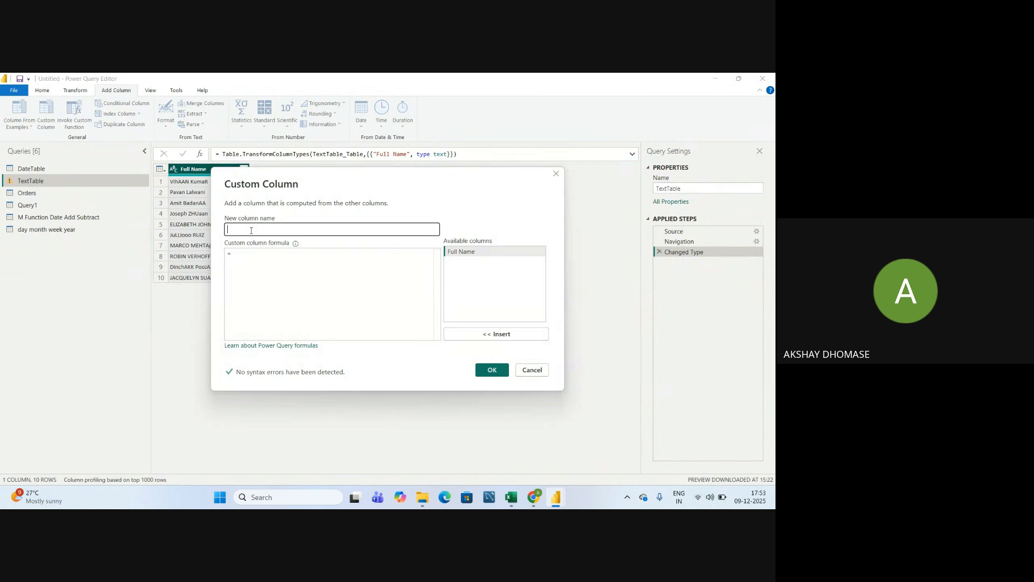
pyautogui.write('Upper Full Name')
pyautogui.moveTo(362, 187); pyautogui.dragTo(423, 196)
pyautogui.click(233, 324)
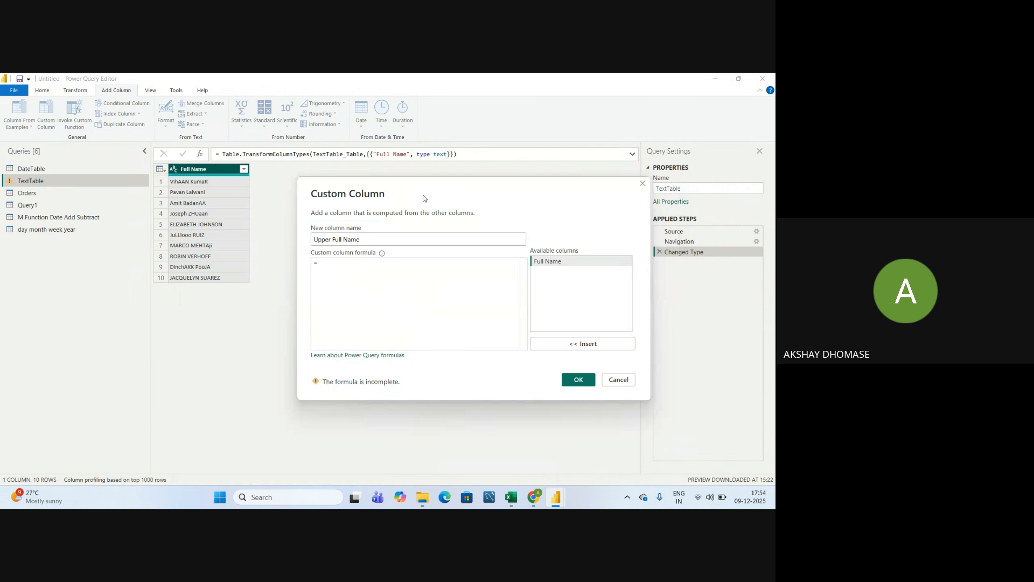
# Enter the formula Text.Upper([Full Name]) for the Upper Full Name column and create the column
pyautogui.click(337, 266)
pyautogui.write('t')
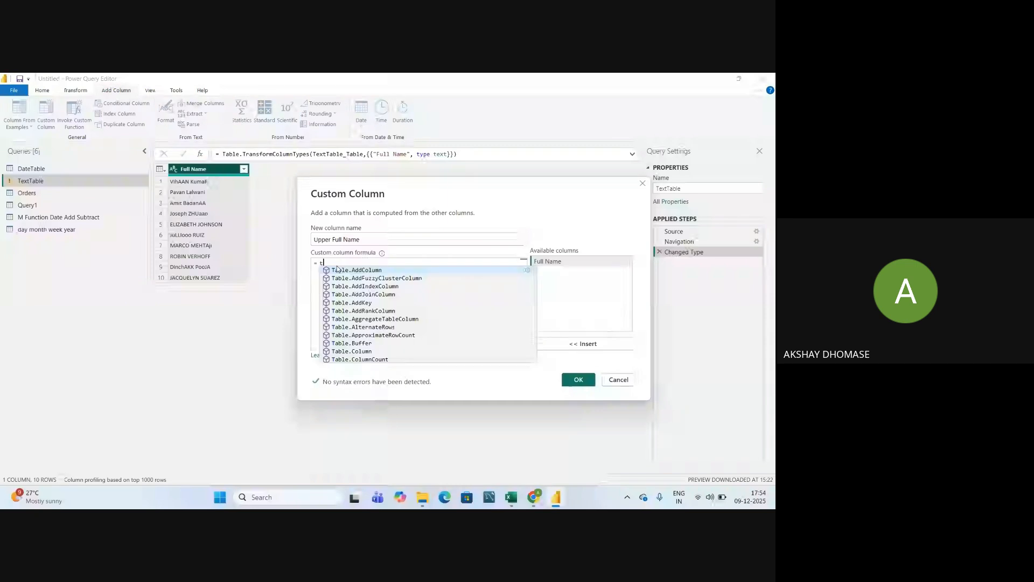
pyautogui.write('ext.')
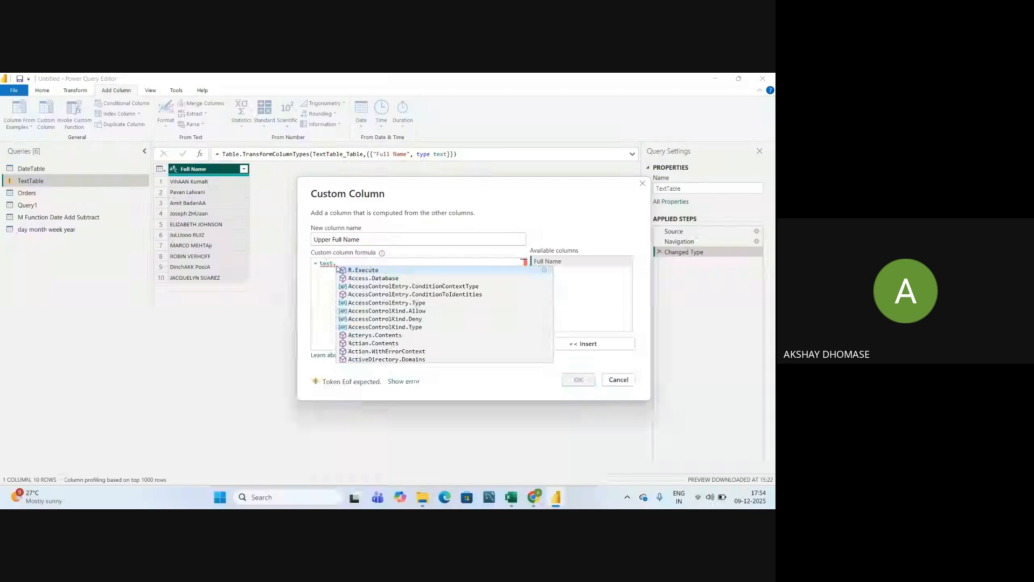
pyautogui.press('BackSpace')
pyautogui.write('upper')
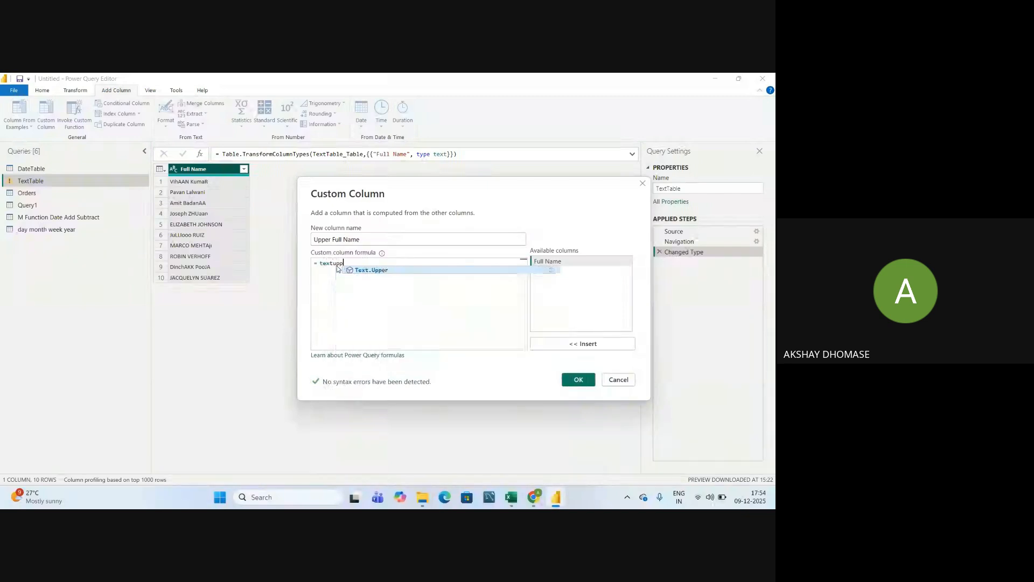
pyautogui.click(412, 272)
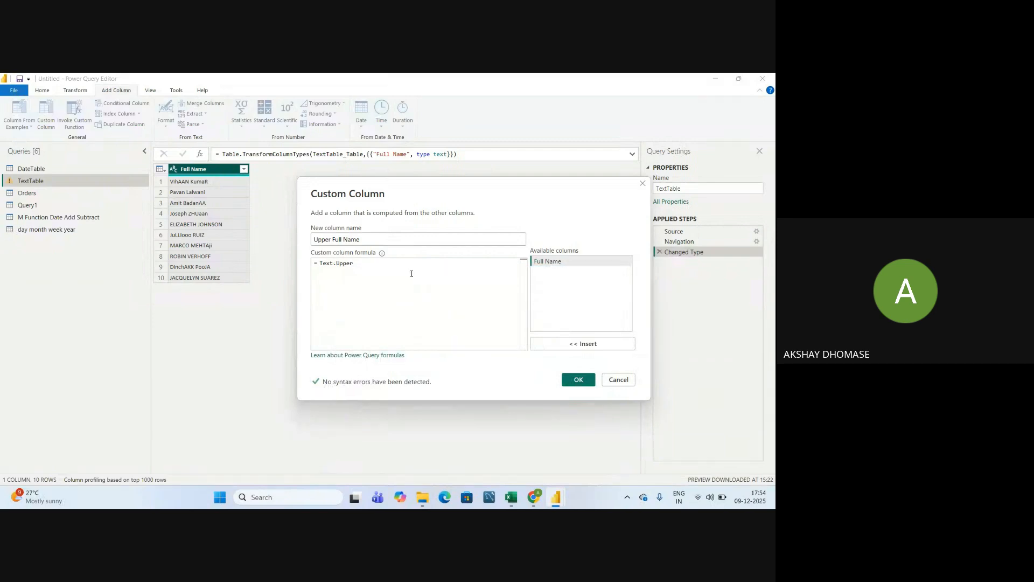
pyautogui.write('(')
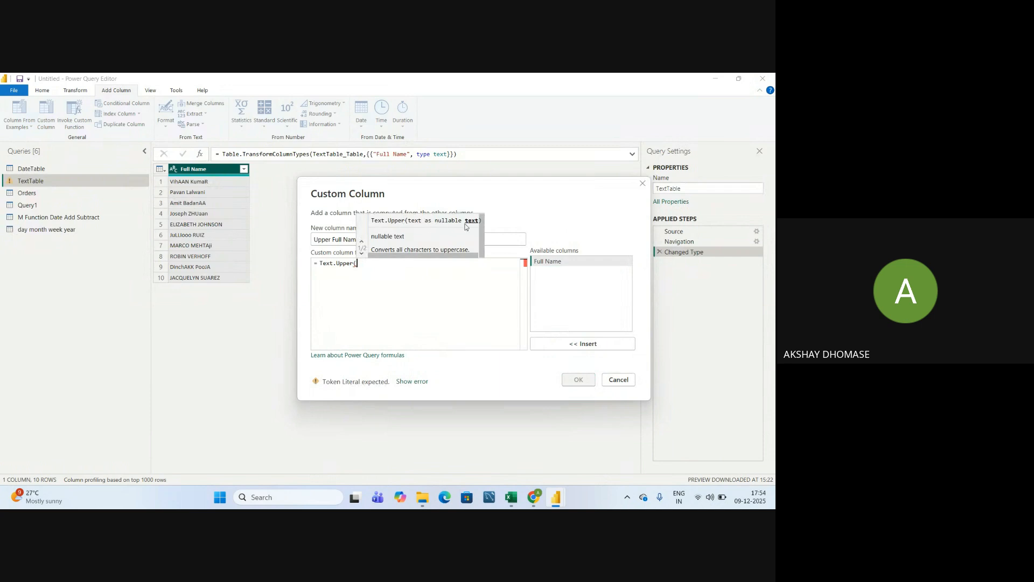
pyautogui.doubleClick(547, 262)
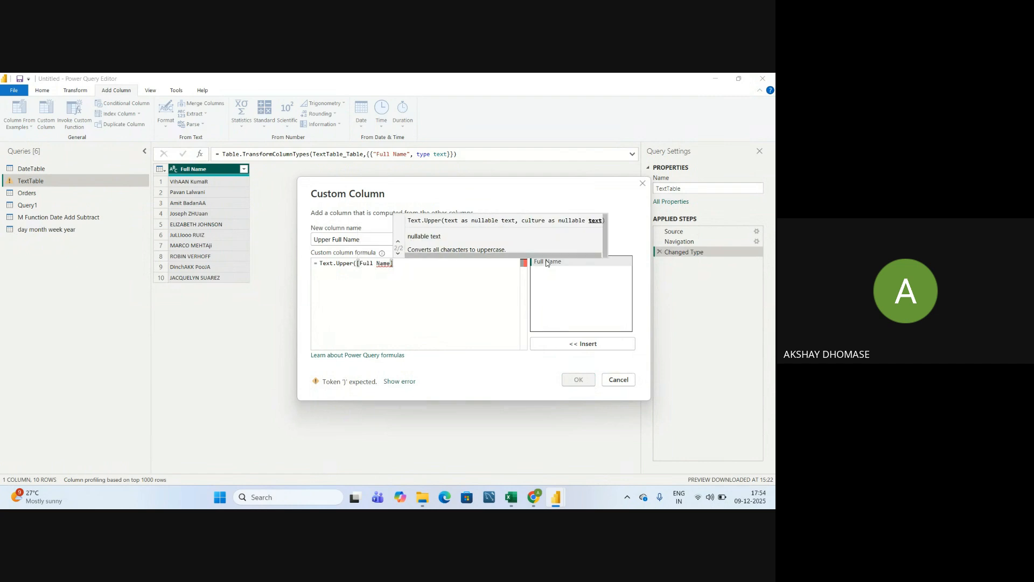
pyautogui.write(')')
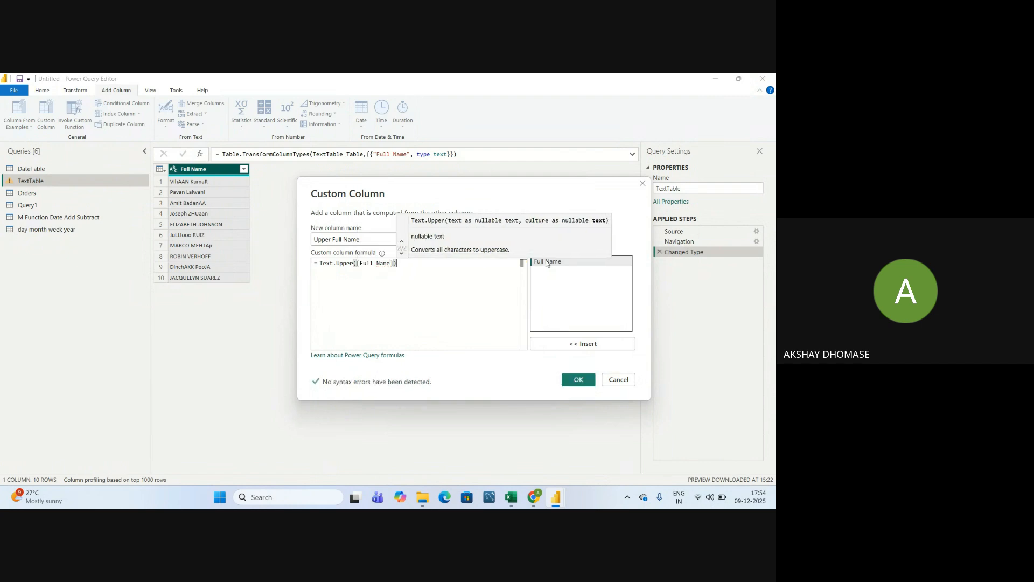
pyautogui.click(576, 381)
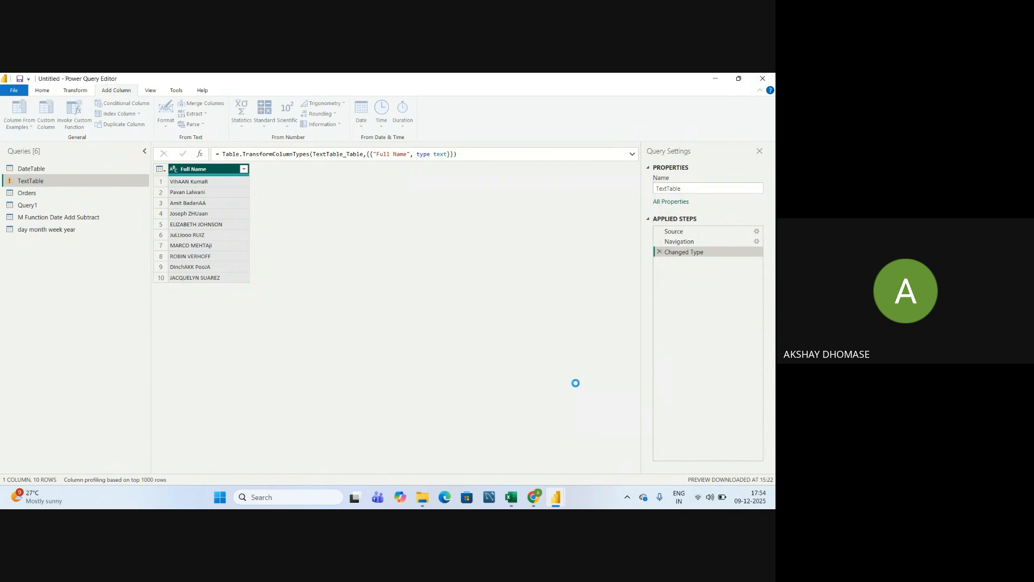
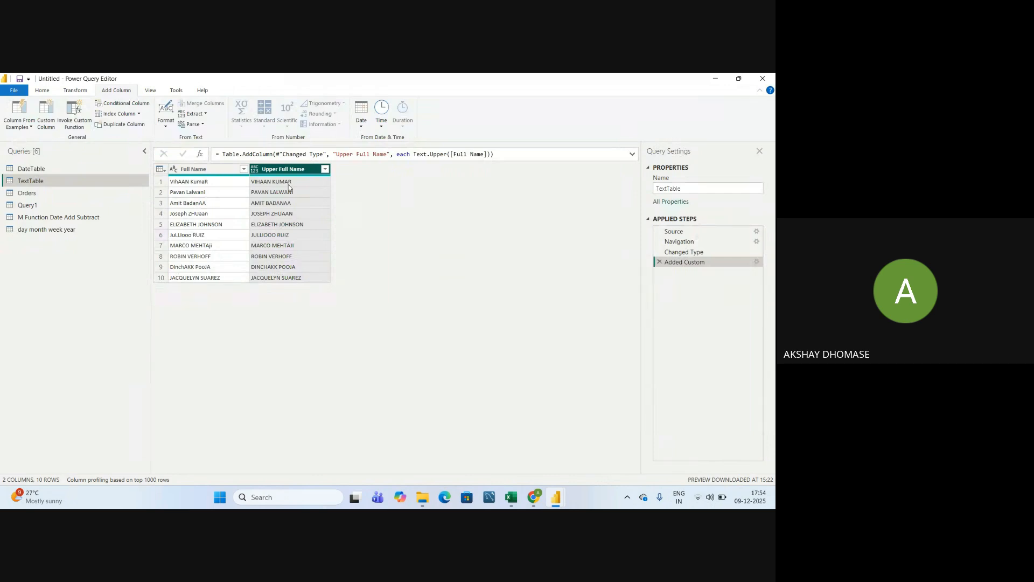
# Start another custom column in the TextTable query and name it "Lower Full Name"
pyautogui.click(51, 127)
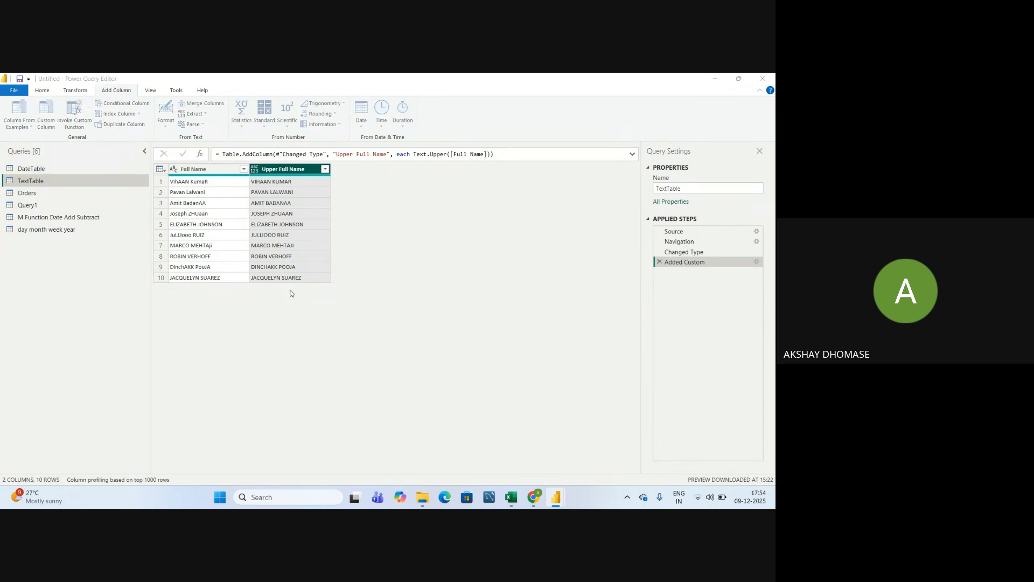
pyautogui.doubleClick(250, 229)
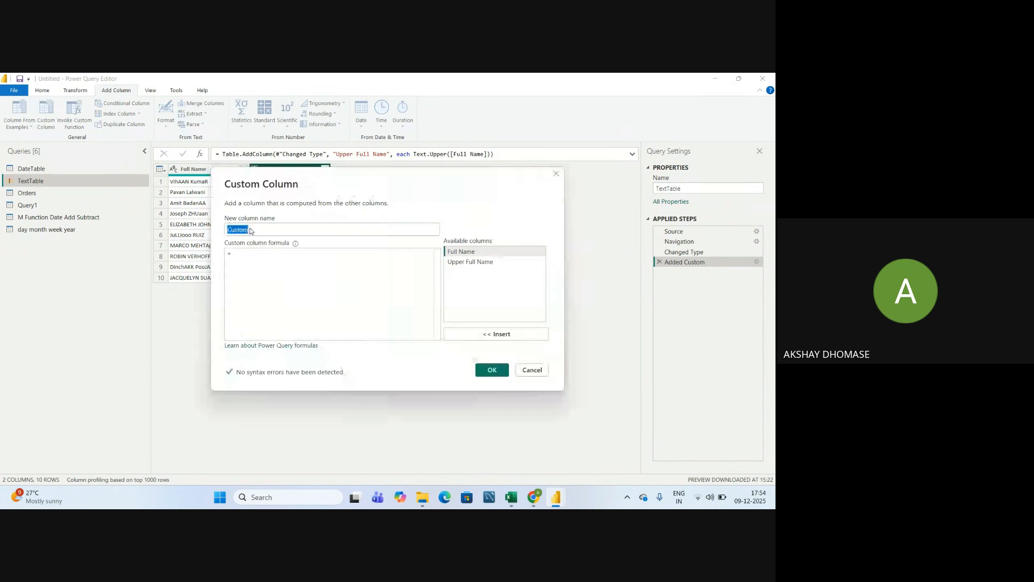
pyautogui.write('Lo')
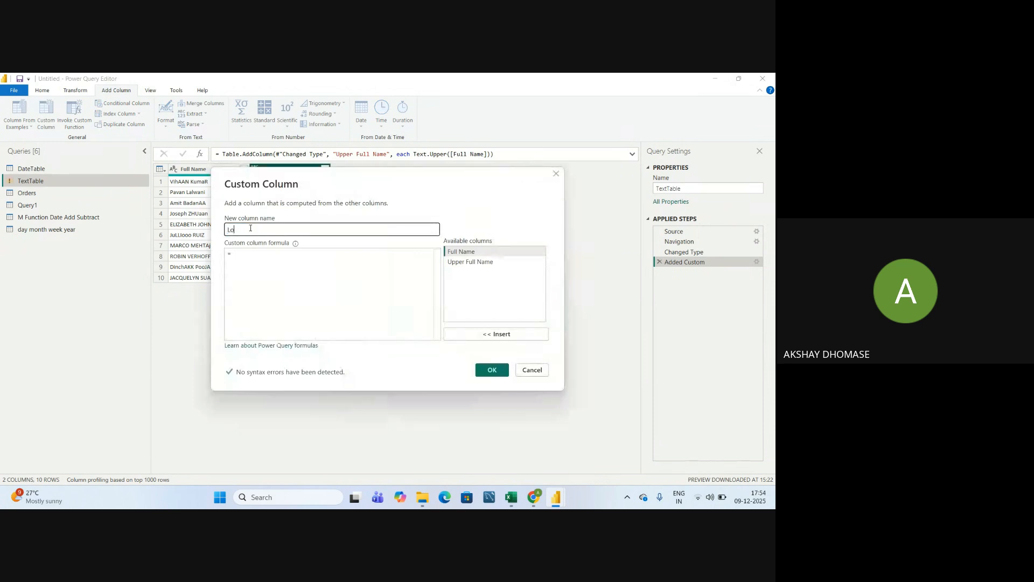
pyautogui.write('wer Full Name')
# Enter the formula Text.Lower([Full Name]) for the Lower Full Name column and create the column
pyautogui.click(244, 257)
pyautogui.write('text')
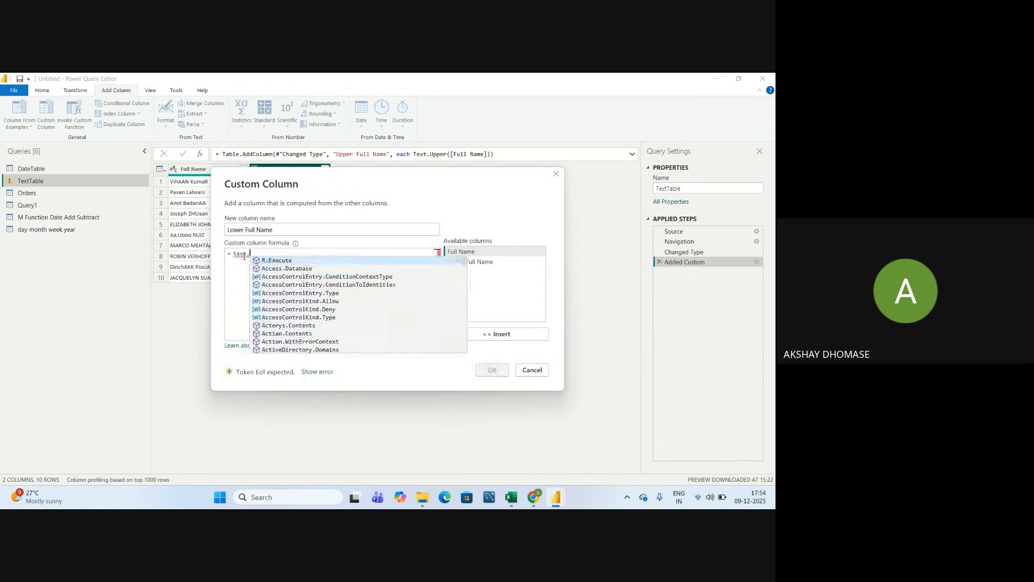
pyautogui.write('lower')
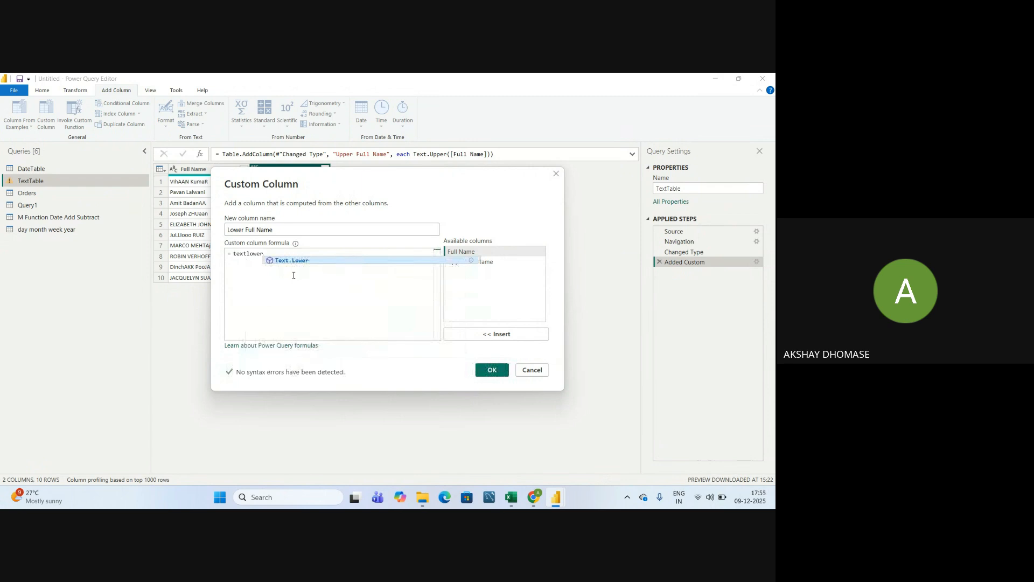
pyautogui.press('Tab')
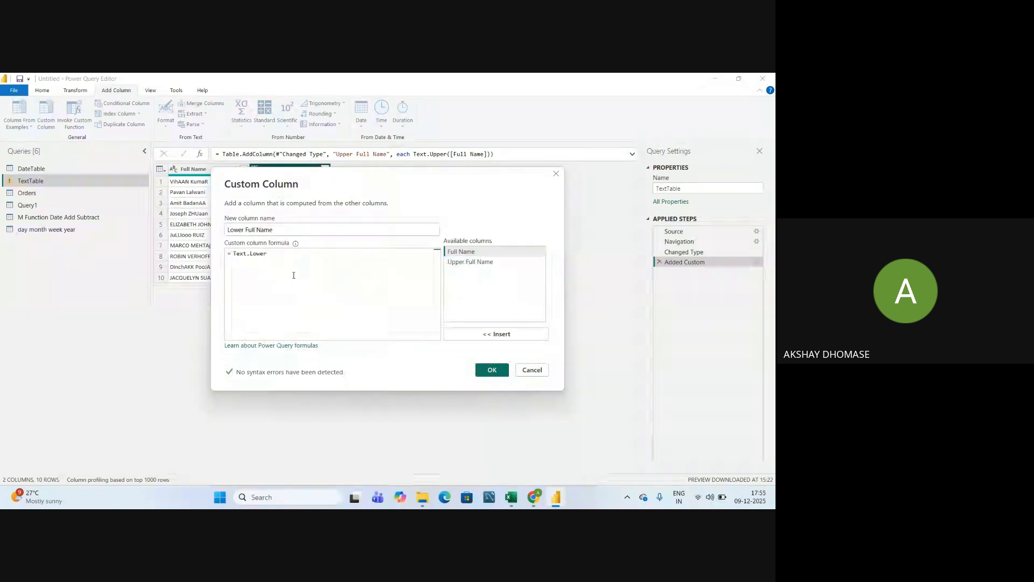
pyautogui.write('(')
pyautogui.click(459, 253)
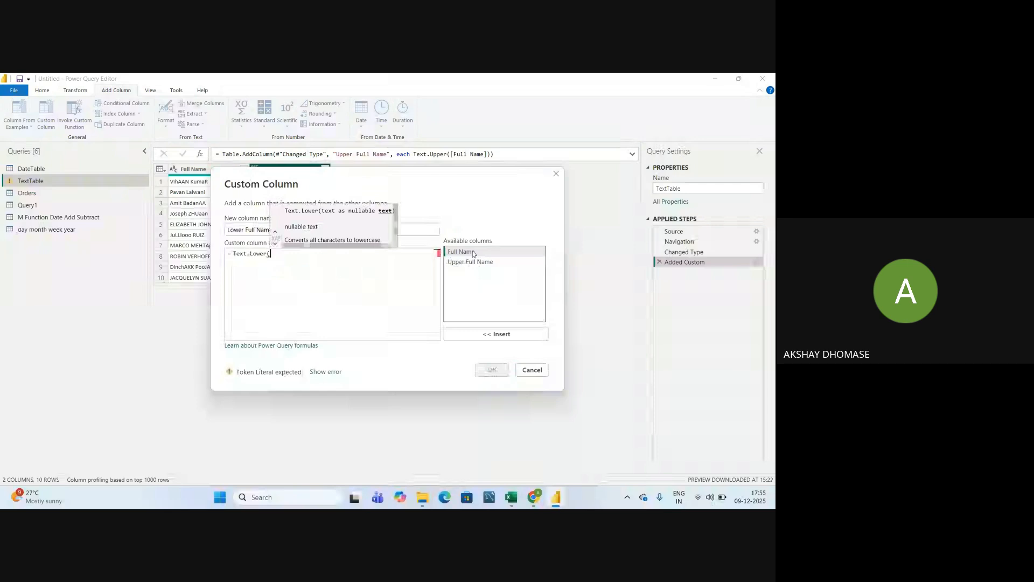
pyautogui.doubleClick(459, 251)
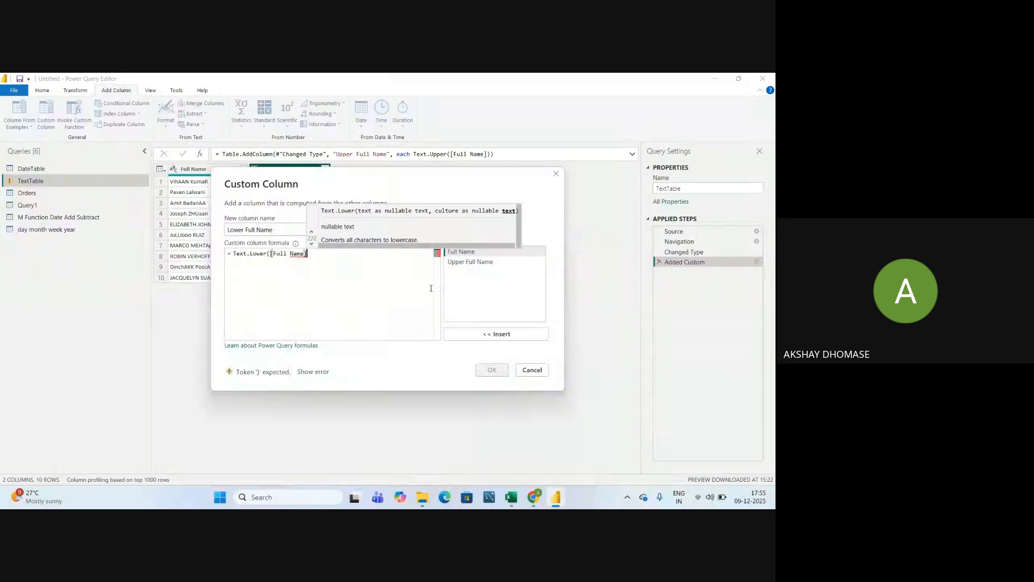
pyautogui.write(')')
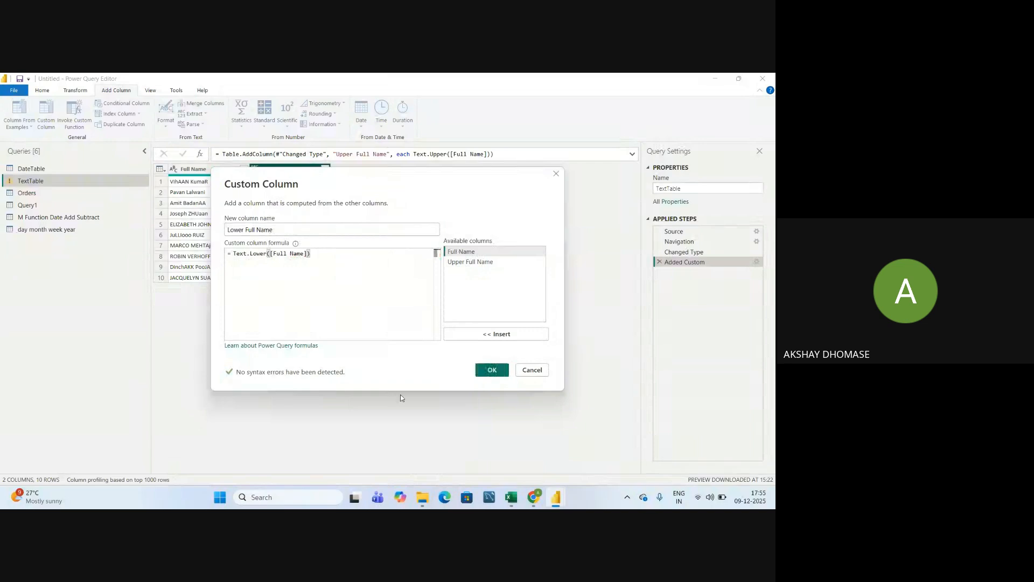
pyautogui.click(491, 371)
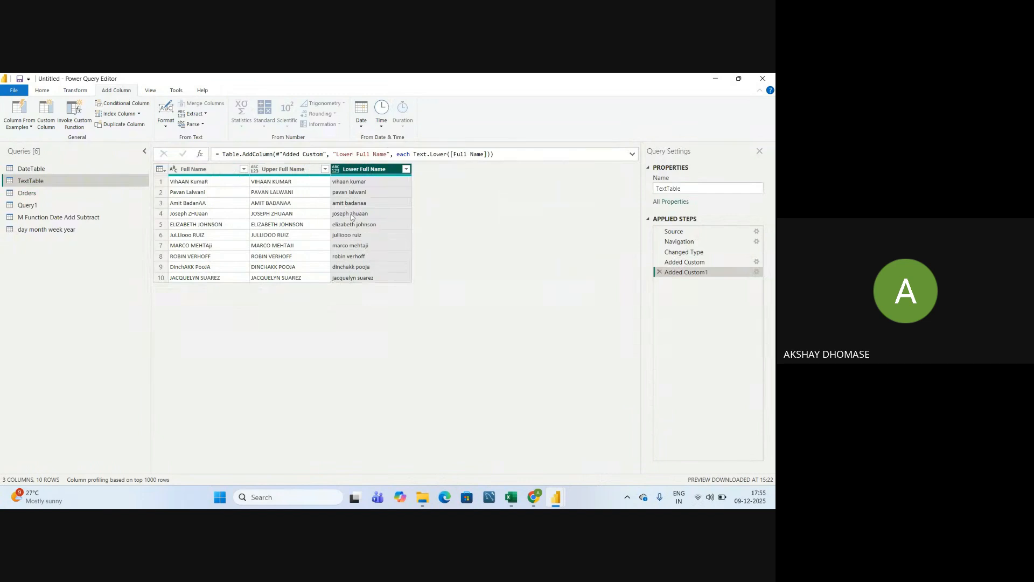
# Start another custom column in the TextTable query and name it "First Name"
pyautogui.click(201, 170)
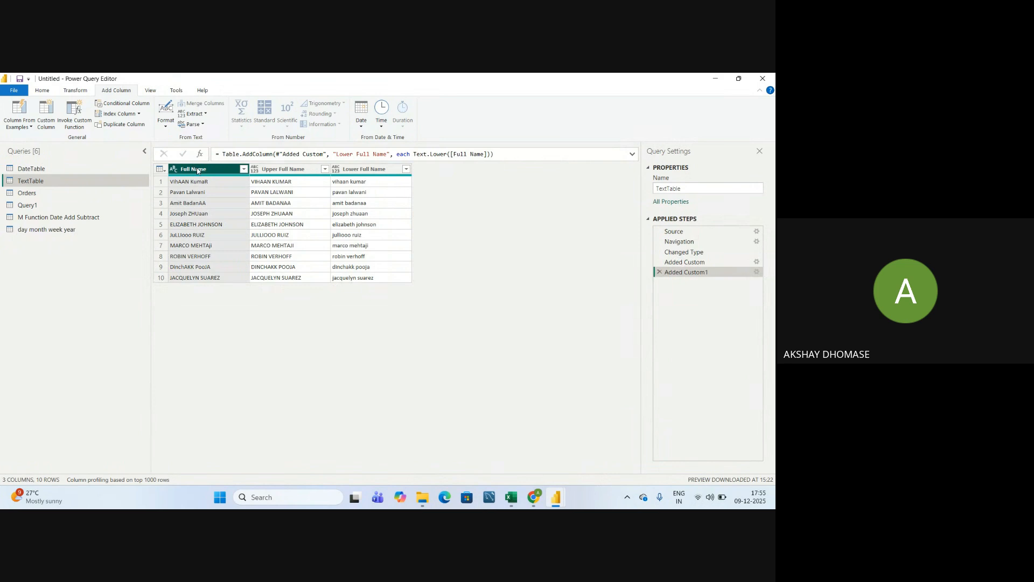
pyautogui.click(46, 124)
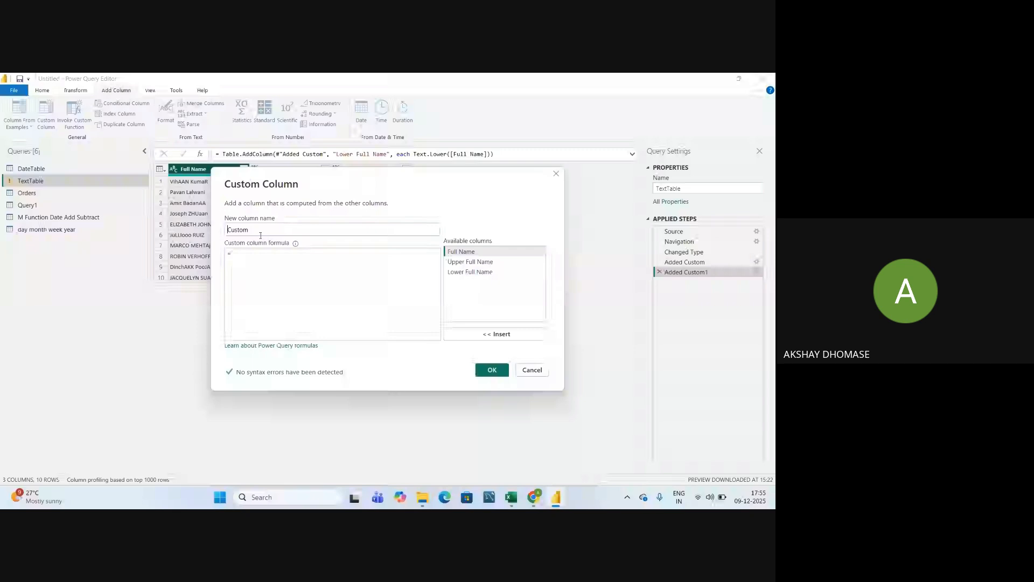
pyautogui.doubleClick(258, 234)
pyautogui.write('Fiest')
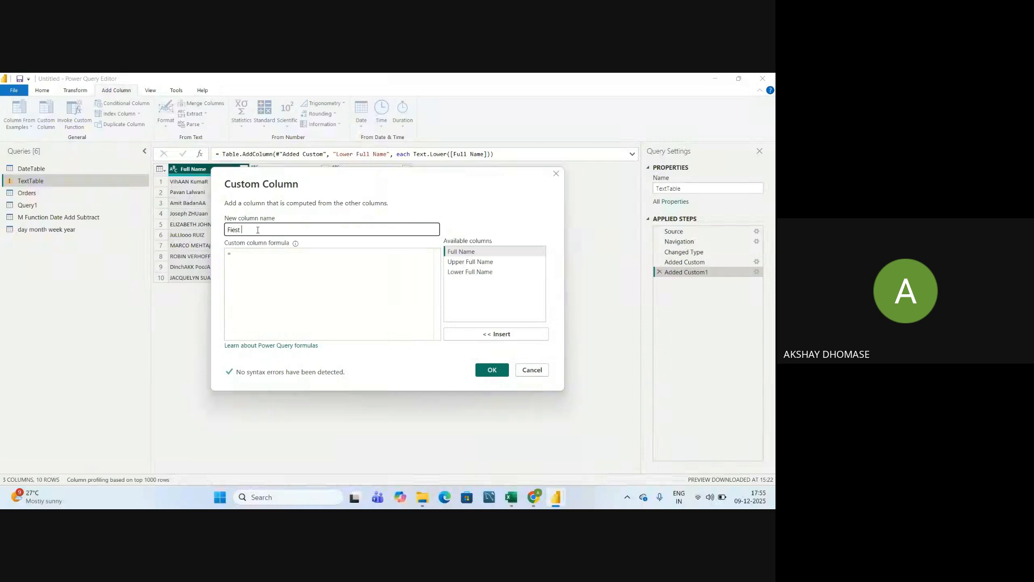
pyautogui.press('BackSpace')
pyautogui.press('BackSpace')
pyautogui.press('BackSpace')
pyautogui.write('rst Name')
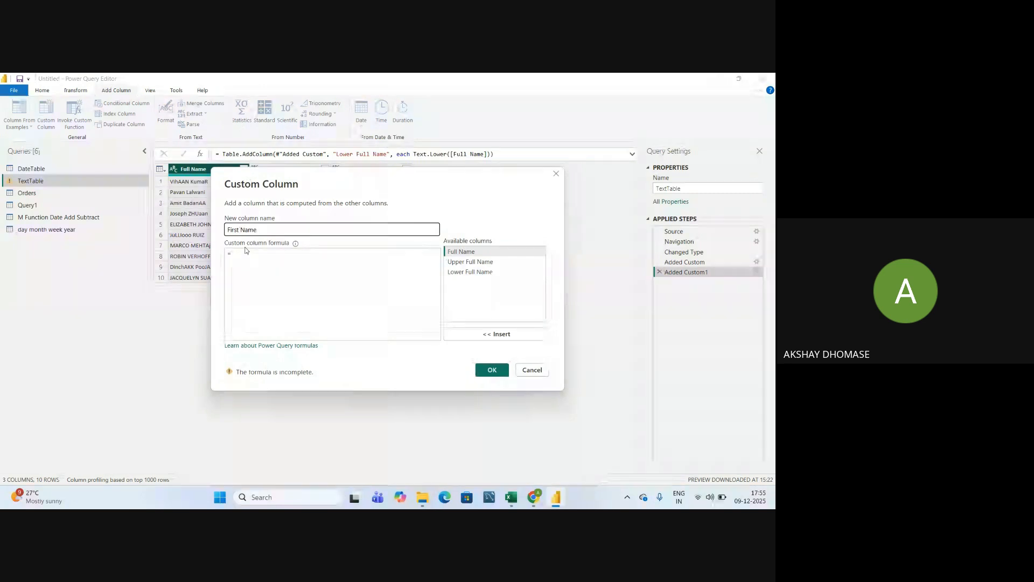
# Enter the formula Text.BeforeDelimiter([Full Name]," ") for the First Name column and create the column
pyautogui.click(245, 254)
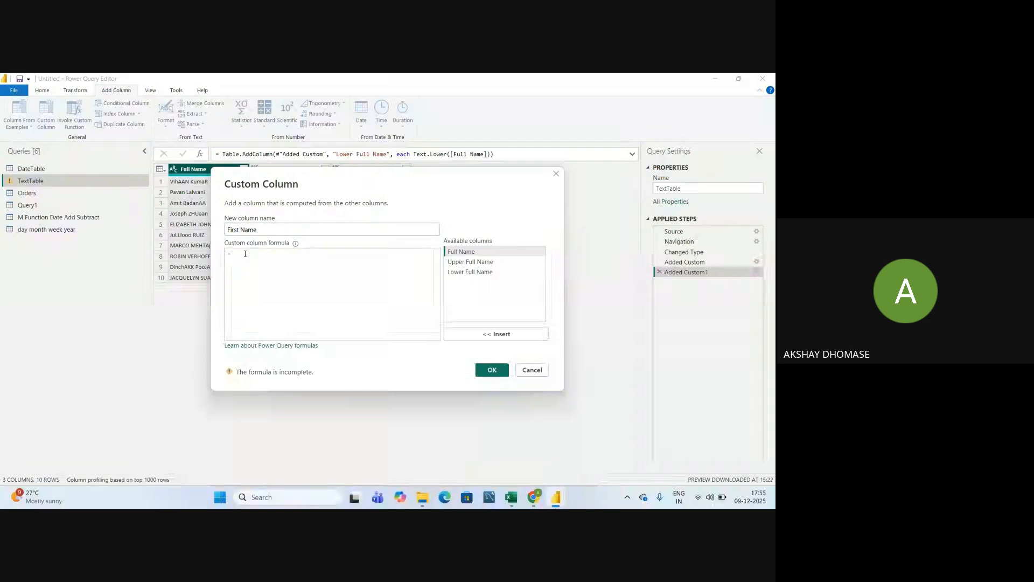
pyautogui.write('textn')
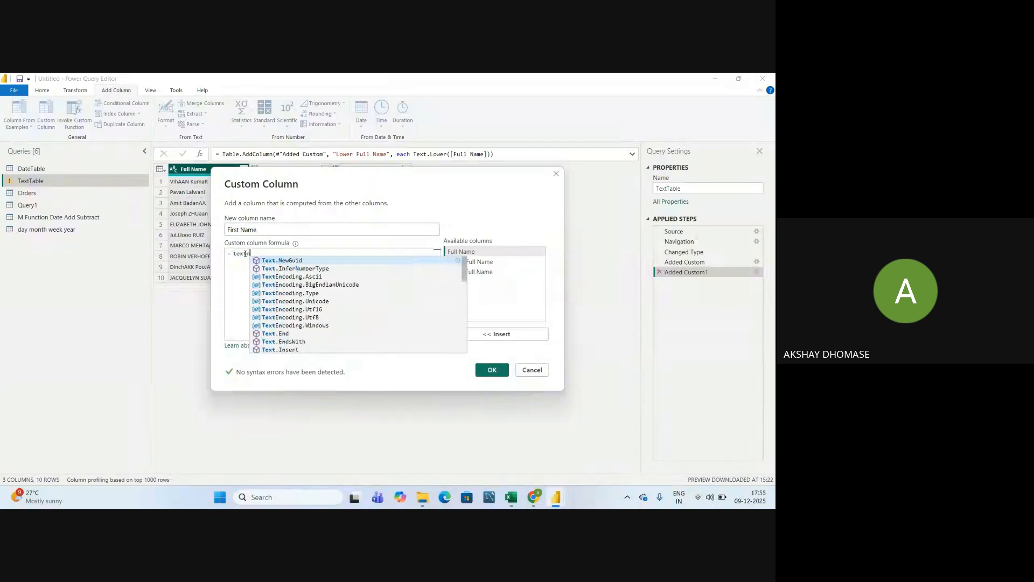
pyautogui.press('BackSpace')
pyautogui.write('b')
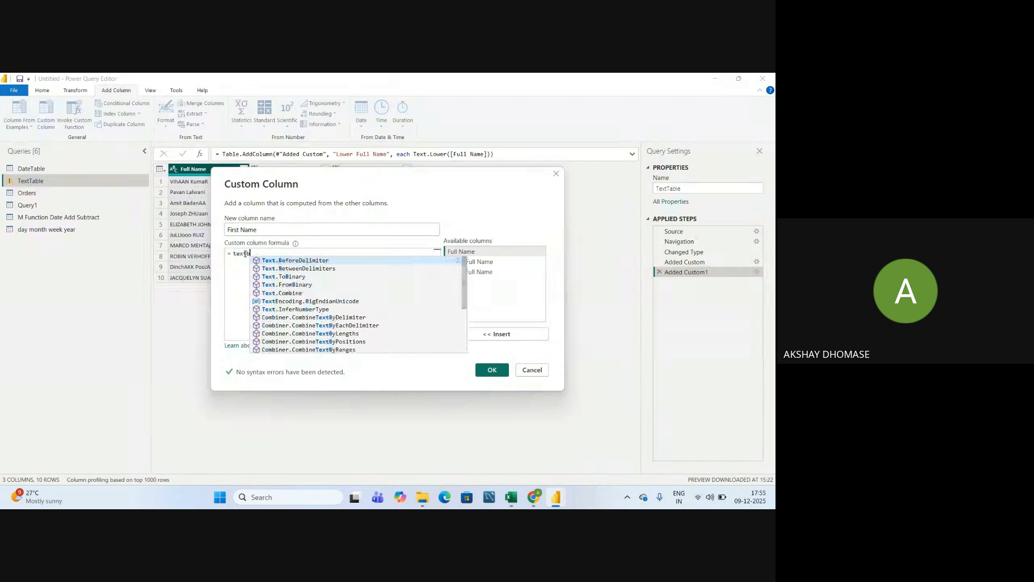
pyautogui.write('efore')
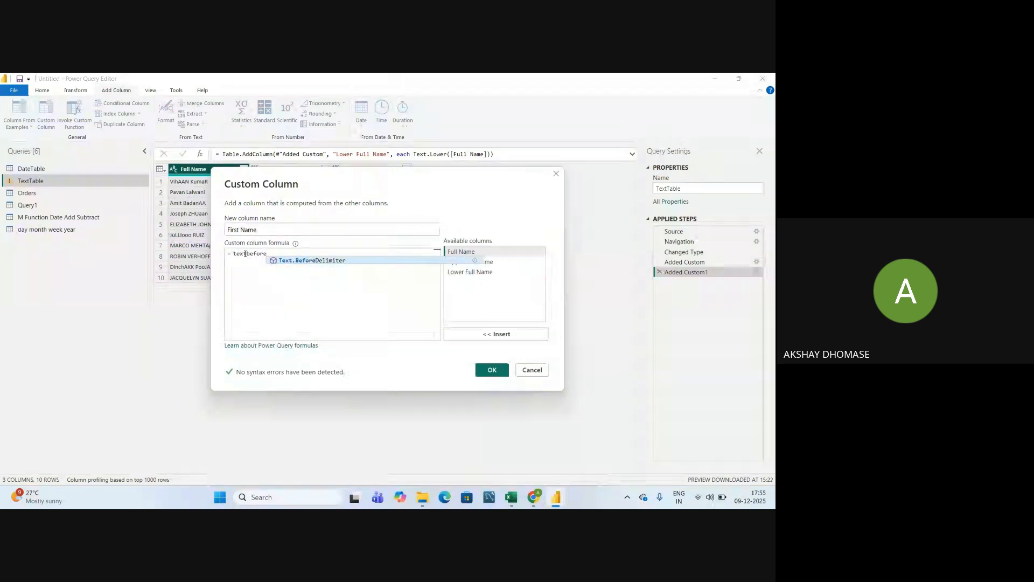
pyautogui.click(337, 262)
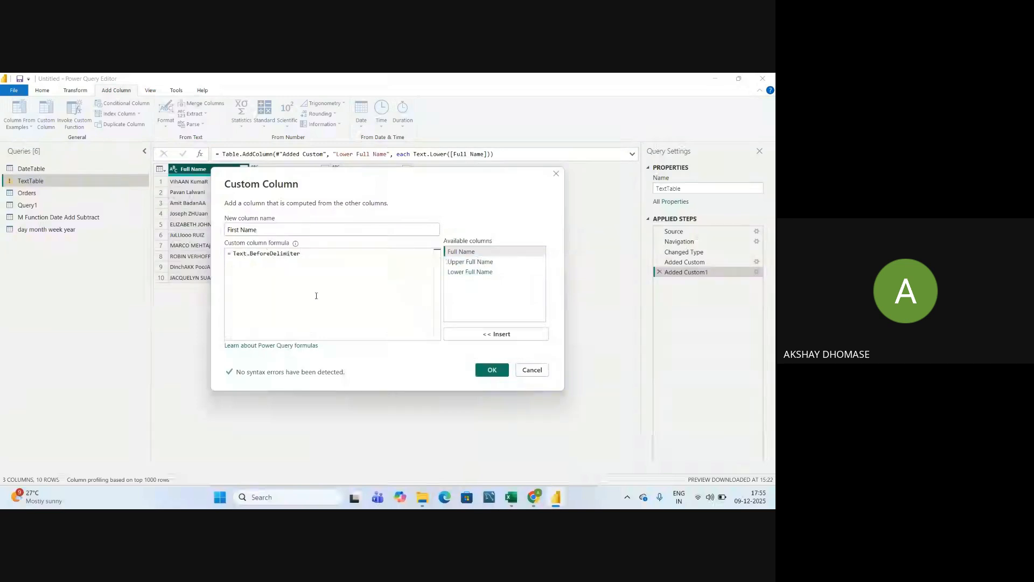
pyautogui.write('(')
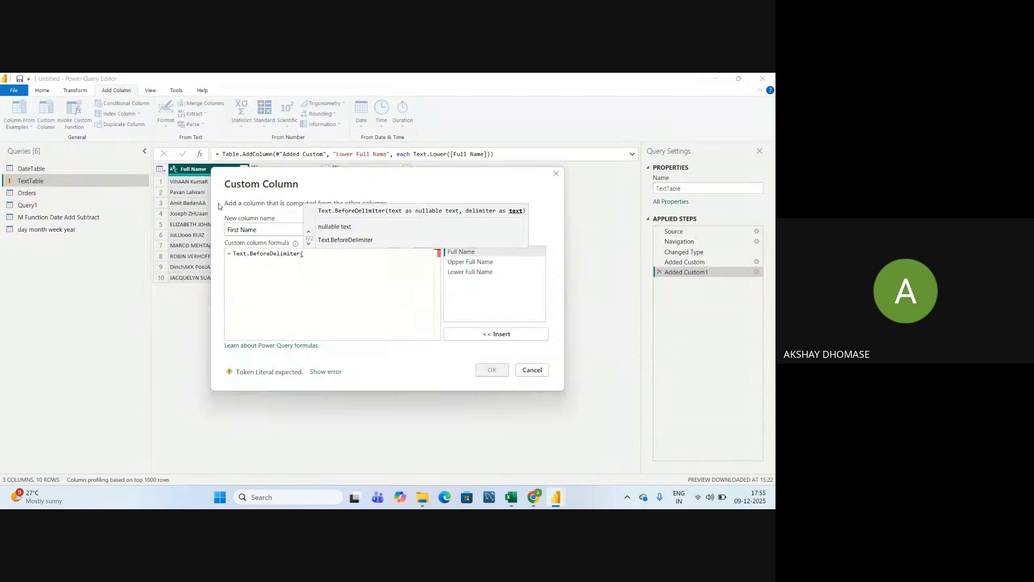
pyautogui.moveTo(317, 173); pyautogui.dragTo(288, 234)
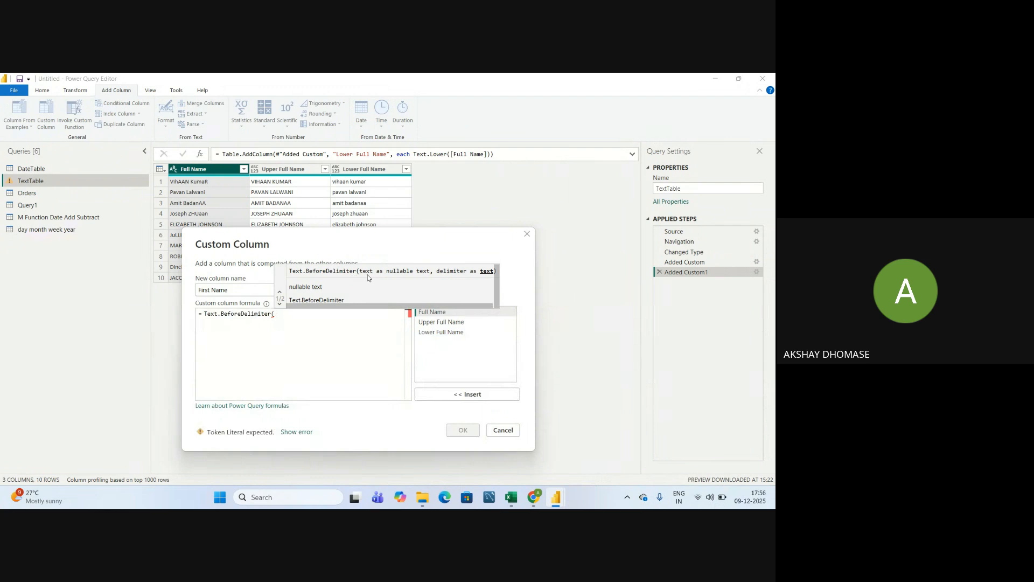
pyautogui.doubleClick(433, 312)
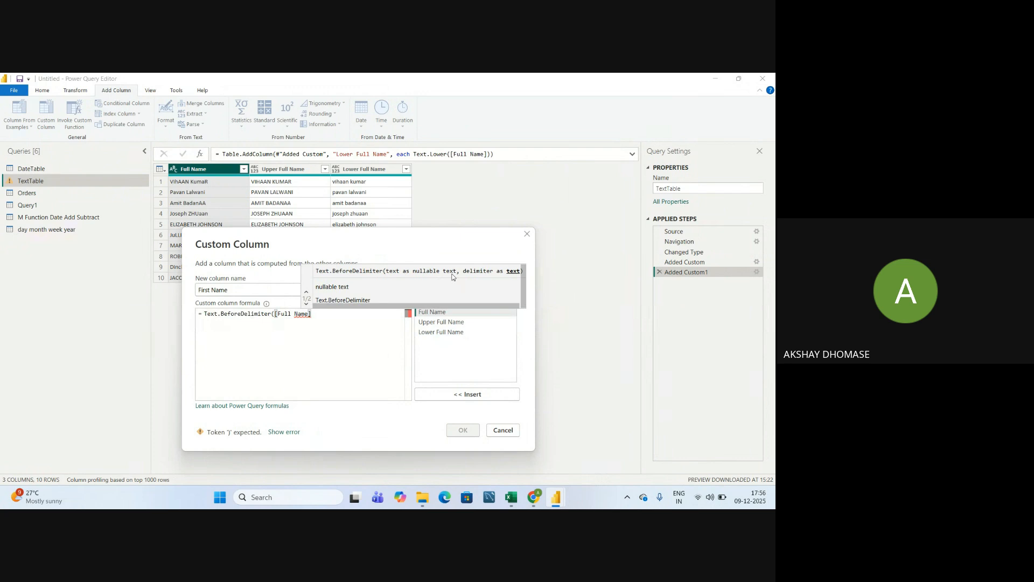
pyautogui.write(',')
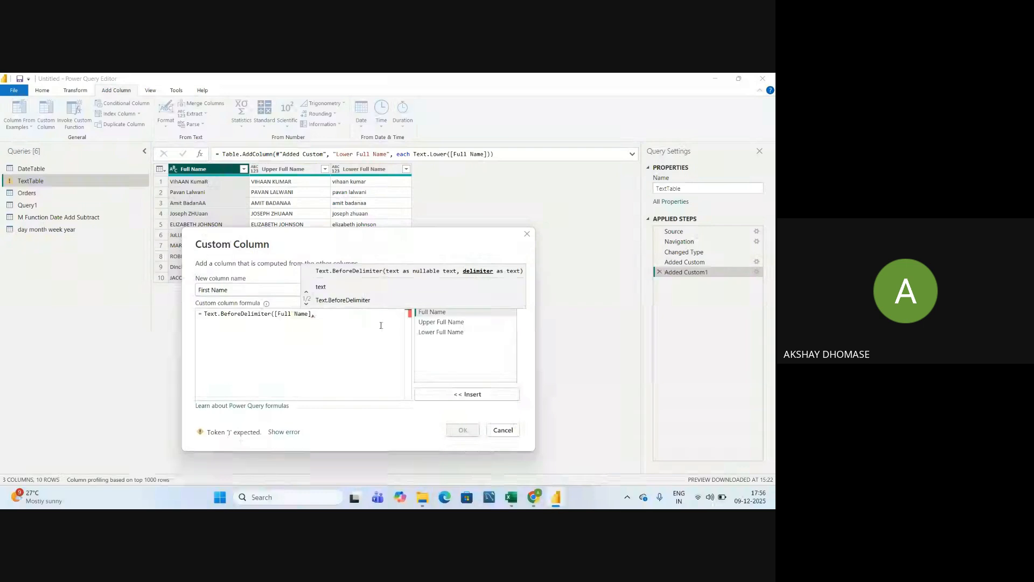
pyautogui.press('Down')
pyautogui.write('" "')
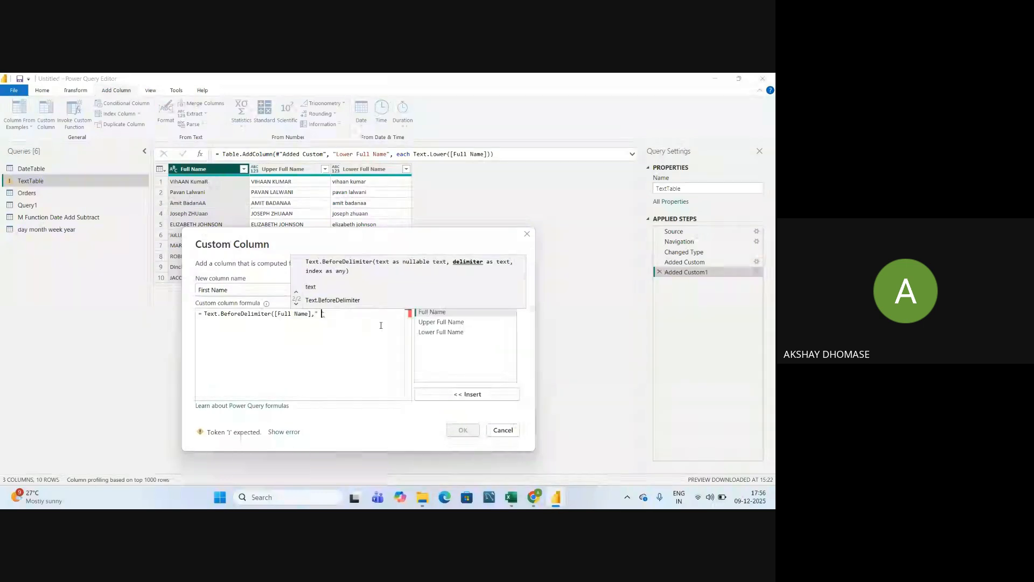
pyautogui.write(')')
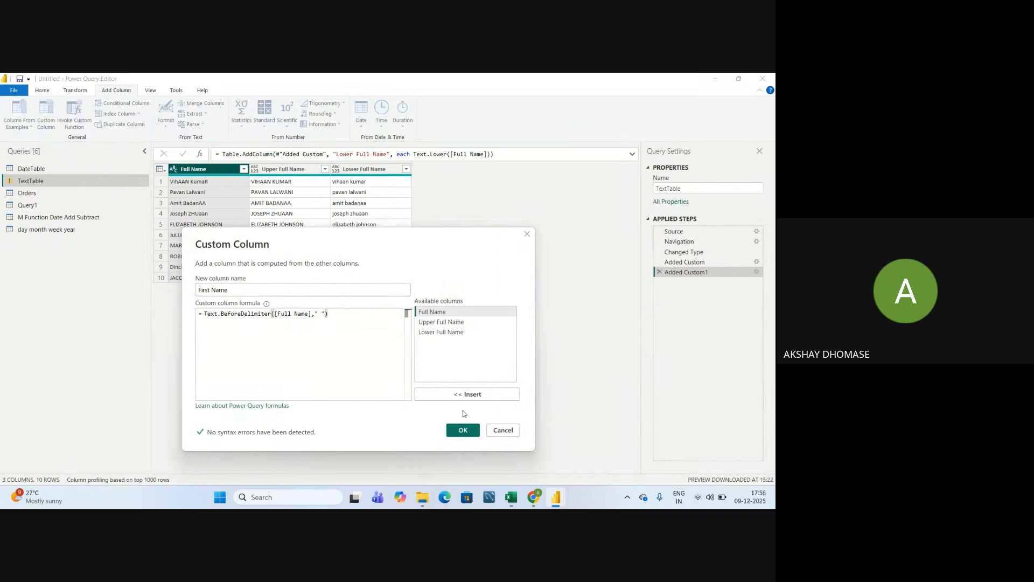
pyautogui.click(459, 430)
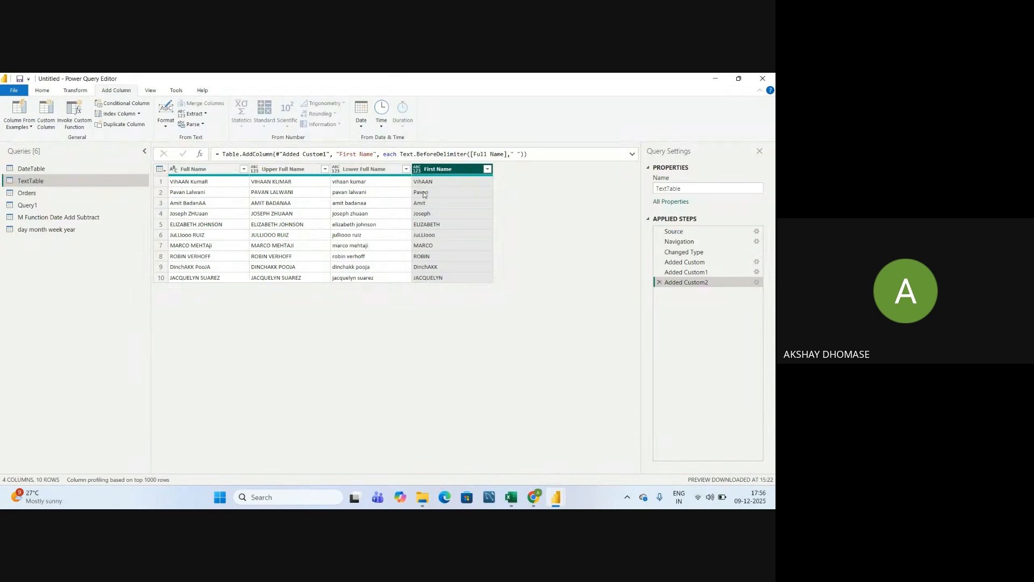
# Edit the First Name column's formula to Text.BeforeDelimiter(Text.Upper([Full Name])," ") and apply the change
pyautogui.click(757, 283)
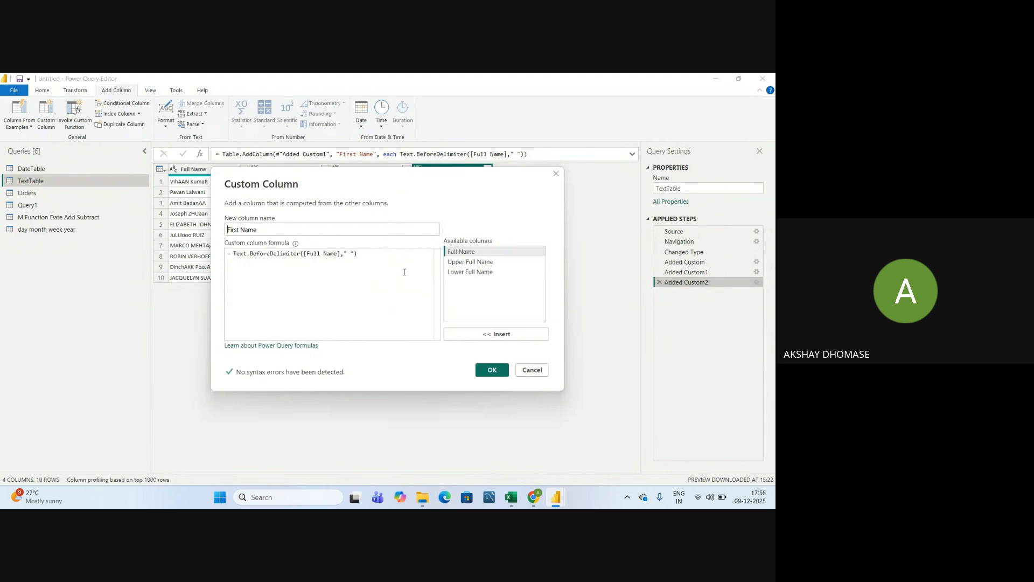
pyautogui.click(305, 254)
pyautogui.write('text')
pyautogui.write('upper')
pyautogui.press('BackSpace')
pyautogui.press('BackSpace')
pyautogui.press('BackSpace')
pyautogui.press('BackSpace')
pyautogui.press('BackSpace')
pyautogui.write('.')
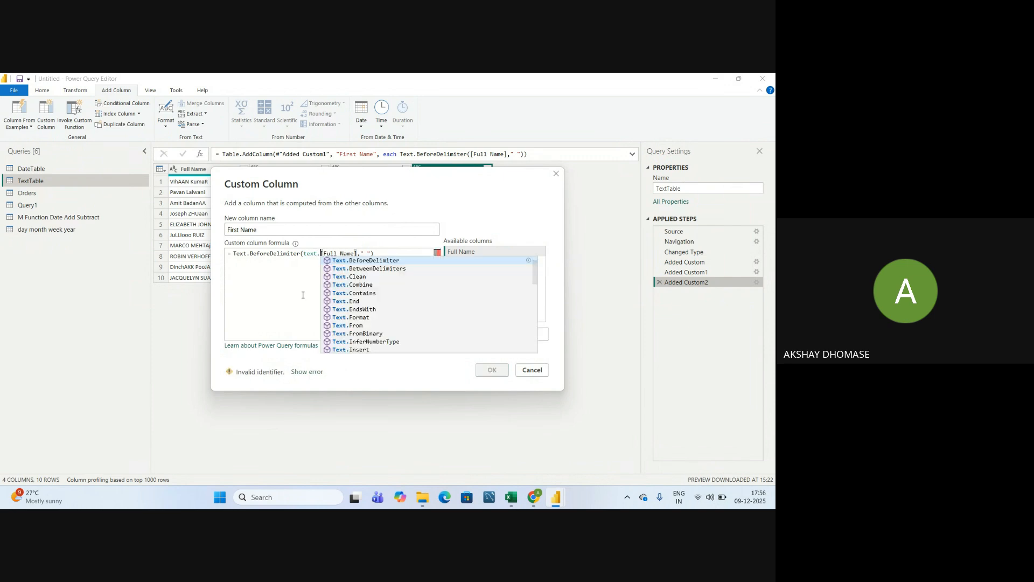
pyautogui.write('upp')
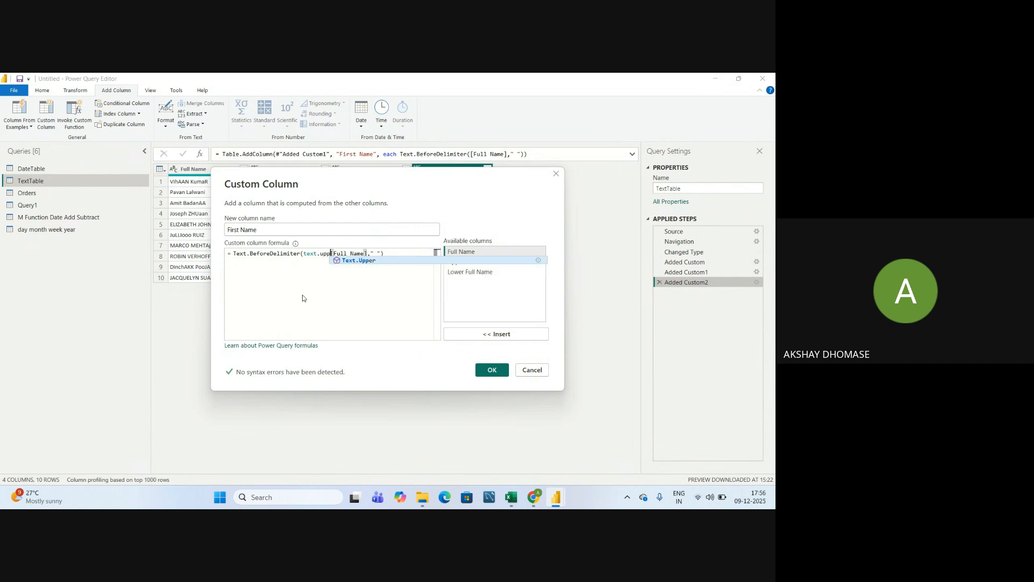
pyautogui.press('Tab')
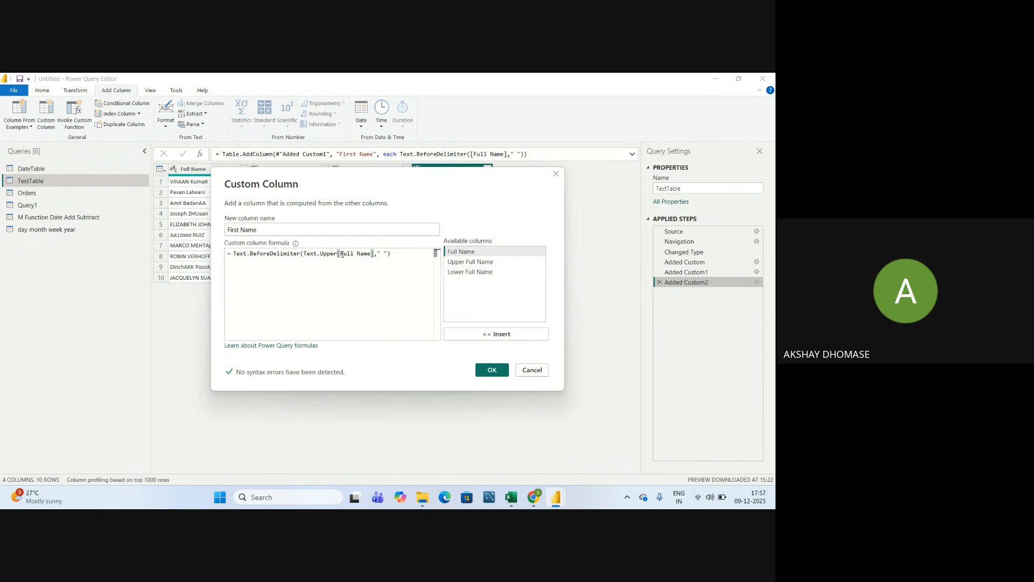
pyautogui.write('(')
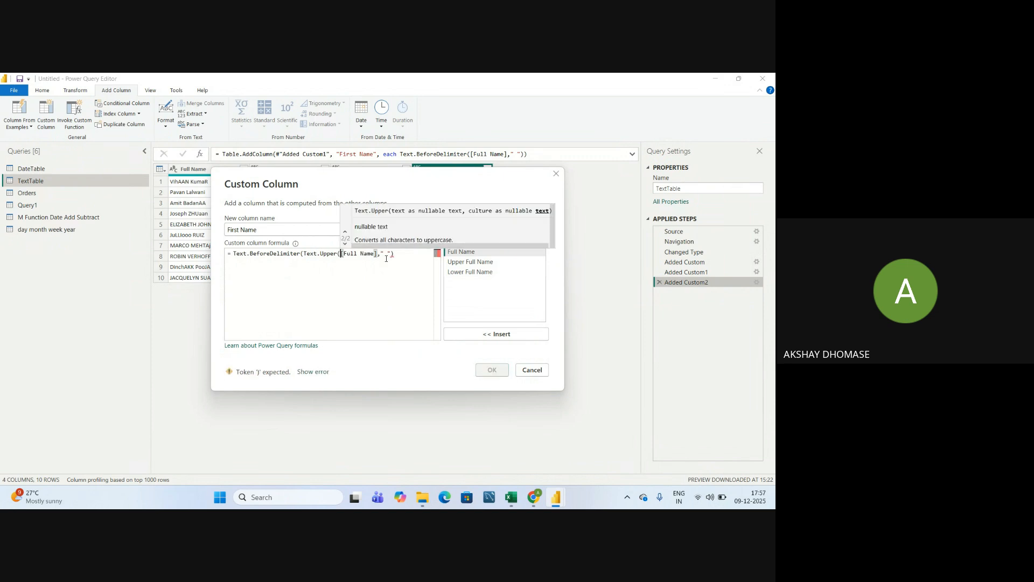
pyautogui.click(377, 253)
pyautogui.write(')')
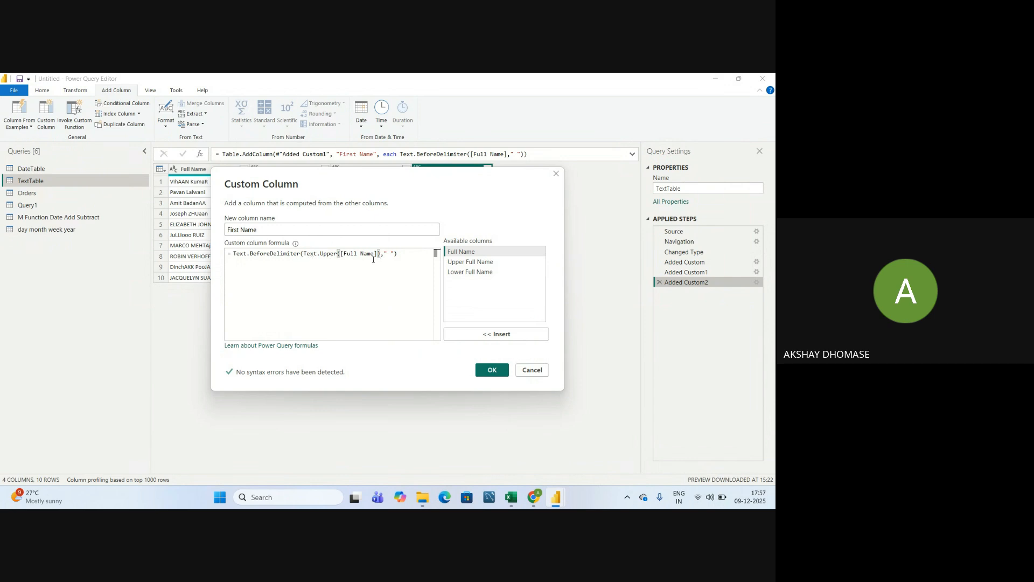
pyautogui.click(399, 255)
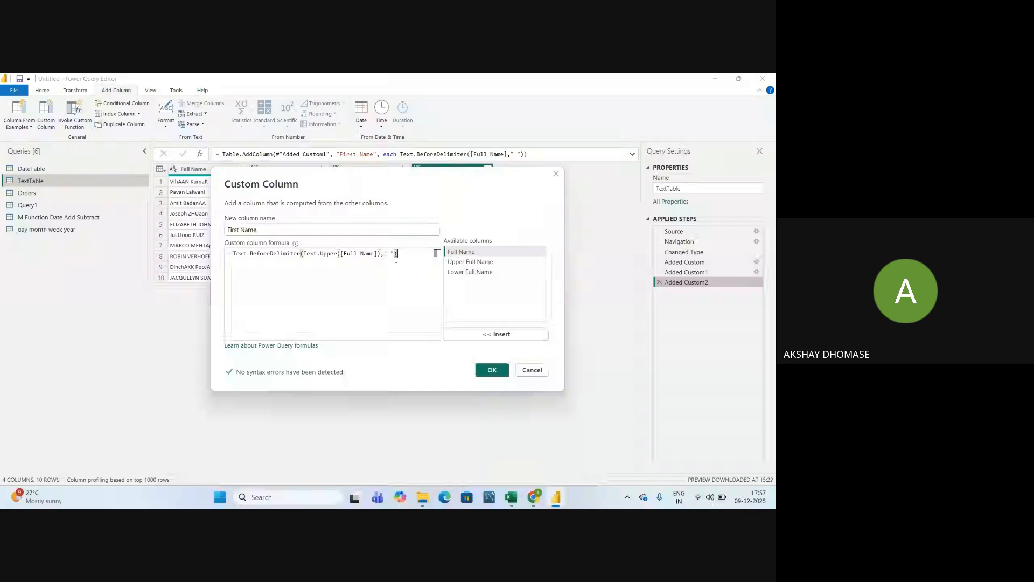
pyautogui.moveTo(442, 200); pyautogui.dragTo(427, 316)
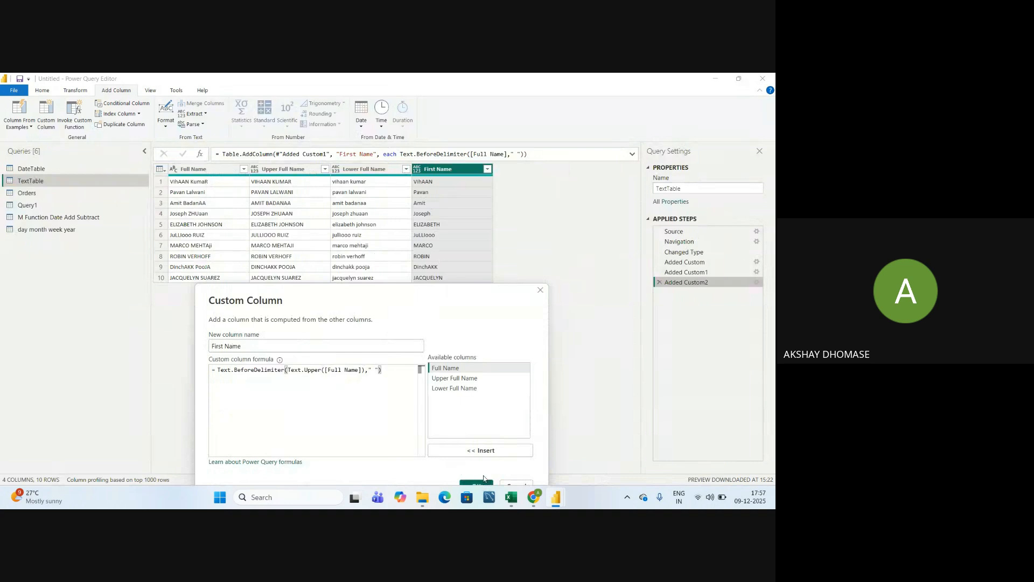
pyautogui.moveTo(490, 299); pyautogui.dragTo(491, 275)
pyautogui.click(473, 459)
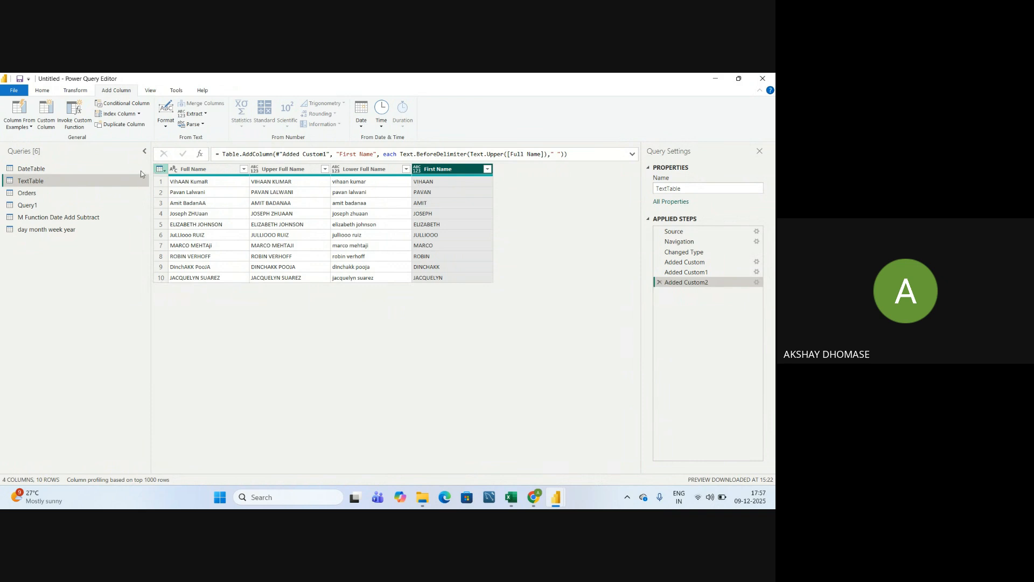
# Start another custom column in the TextTable query and name it "Last Name"
pyautogui.click(186, 170)
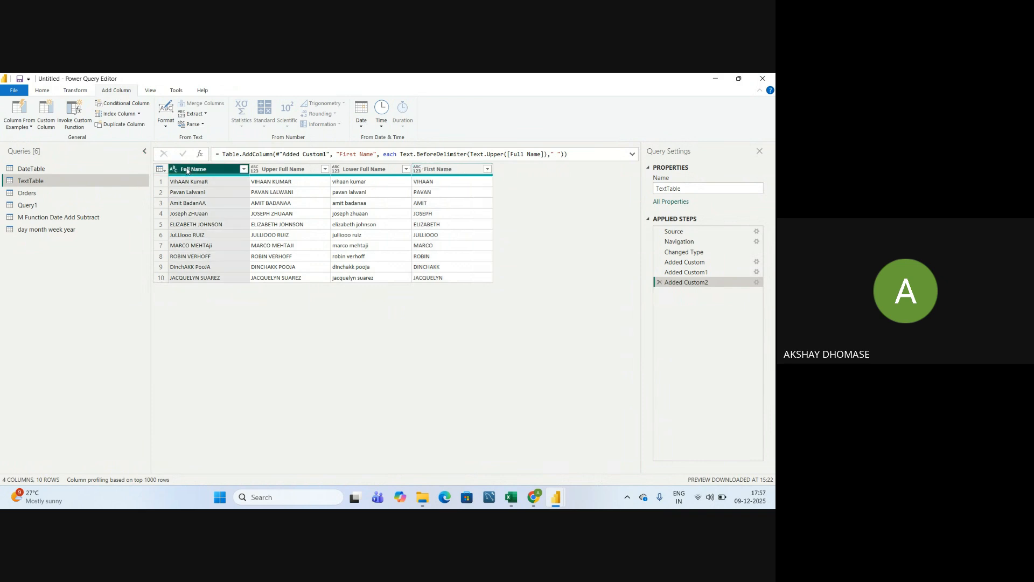
pyautogui.click(47, 114)
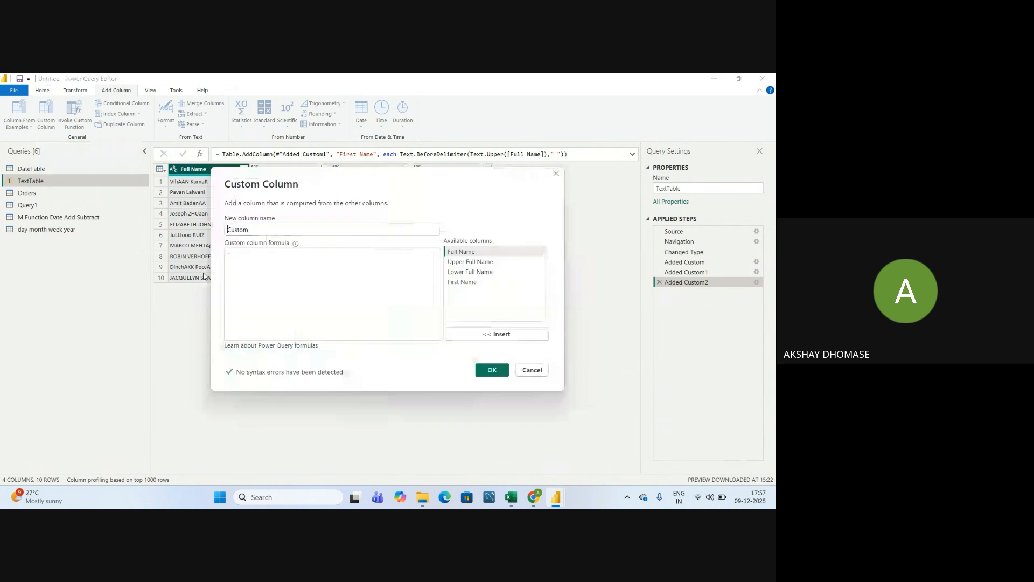
pyautogui.click(259, 233)
pyautogui.doubleClick(258, 234)
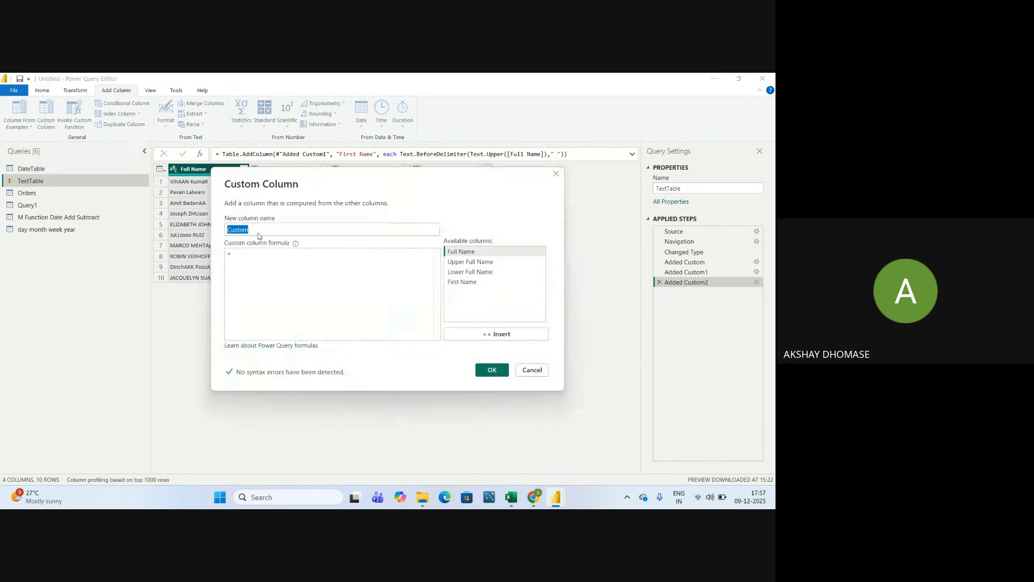
pyautogui.write('Last')
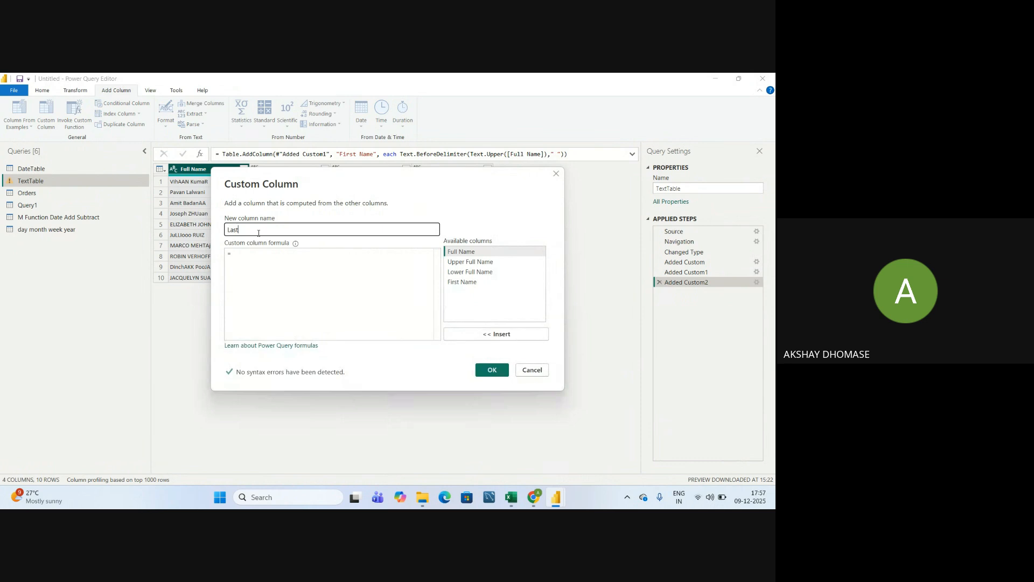
pyautogui.write(' Name')
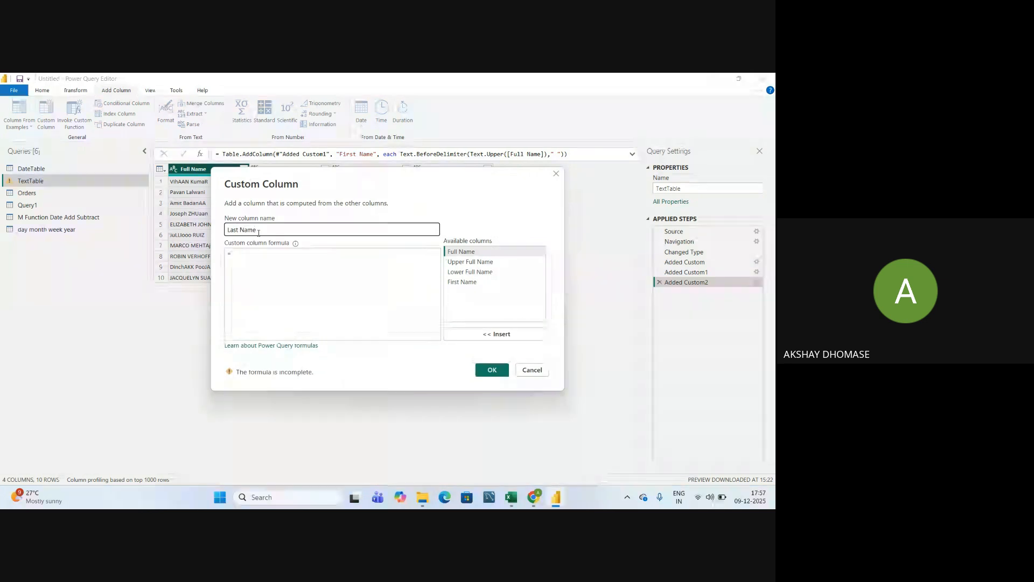
# Enter the formula Text.AfterDelimiter([Full Name]," ") for the Last Name column and create the column
pyautogui.click(249, 259)
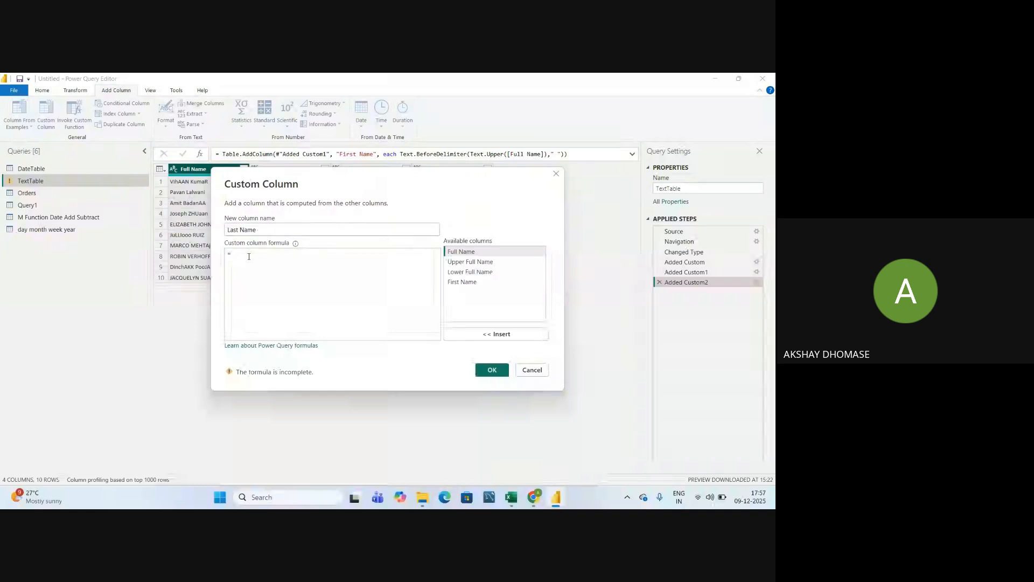
pyautogui.write('text')
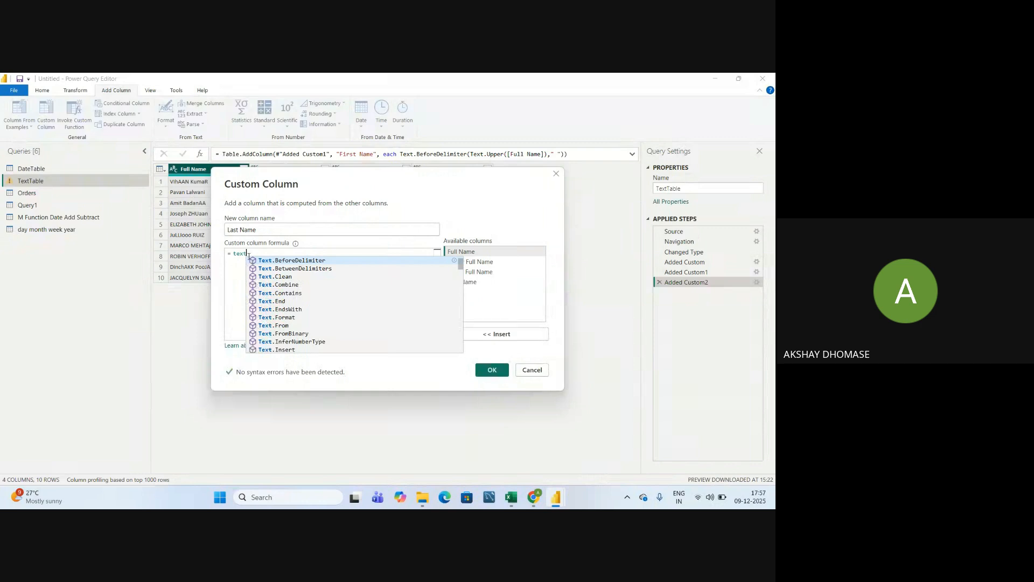
pyautogui.write('after')
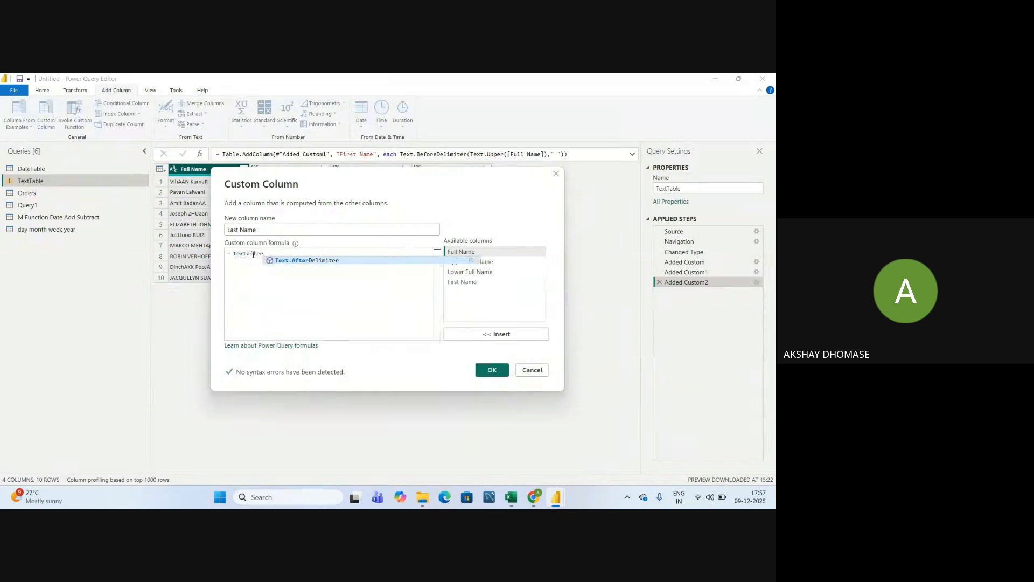
pyautogui.click(325, 268)
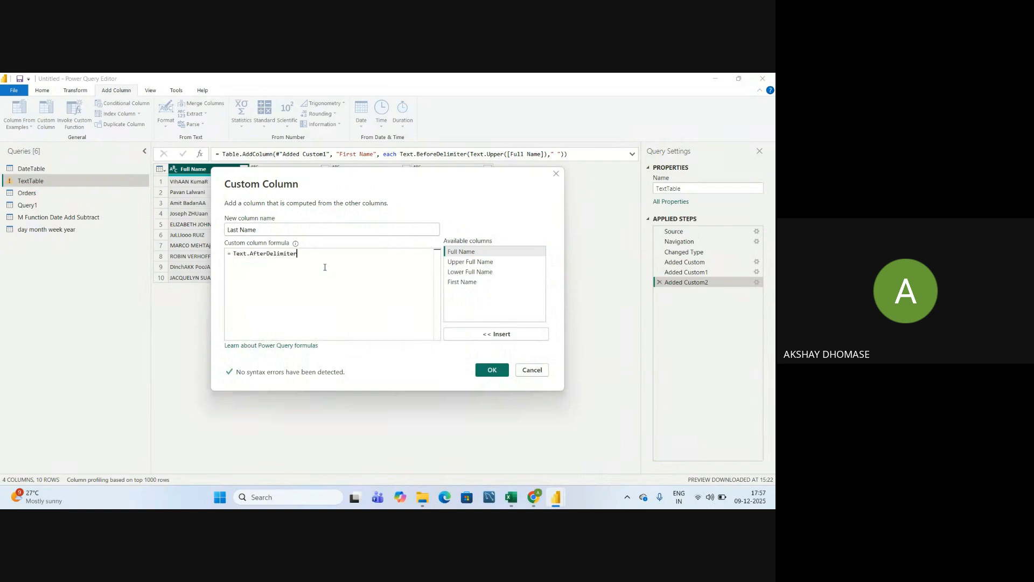
pyautogui.write('(')
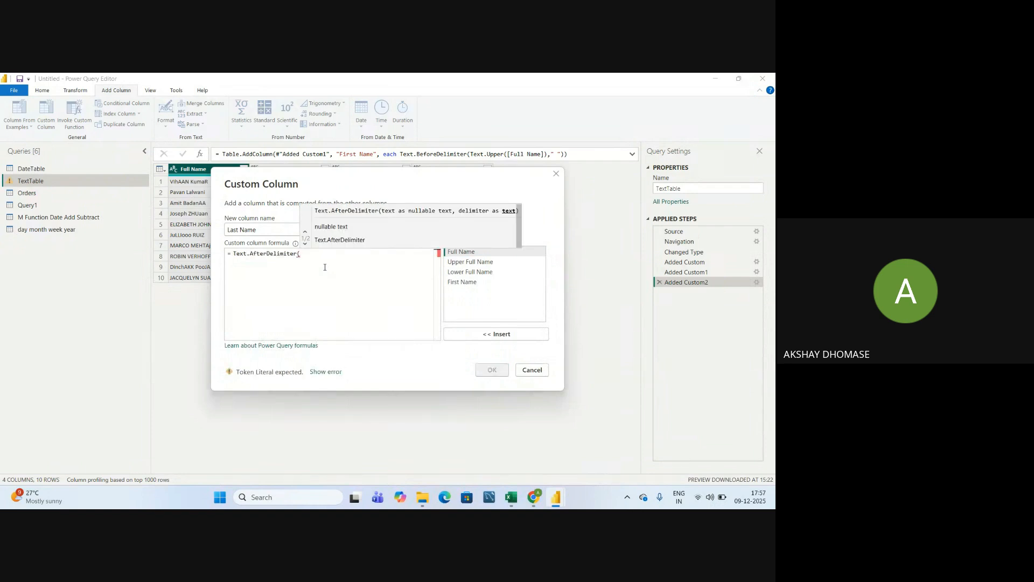
pyautogui.doubleClick(454, 252)
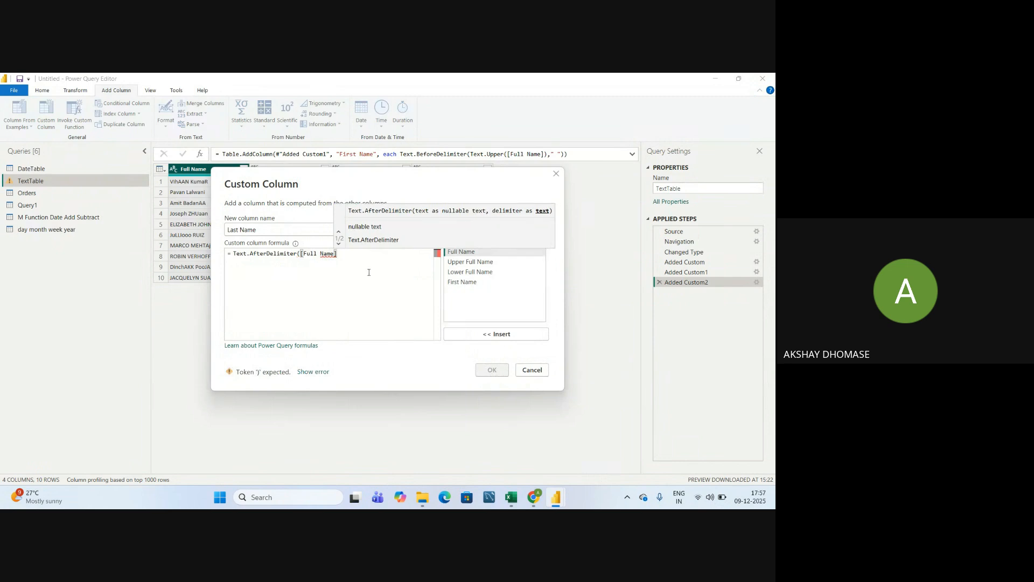
pyautogui.write(',"')
pyautogui.press('BackSpace')
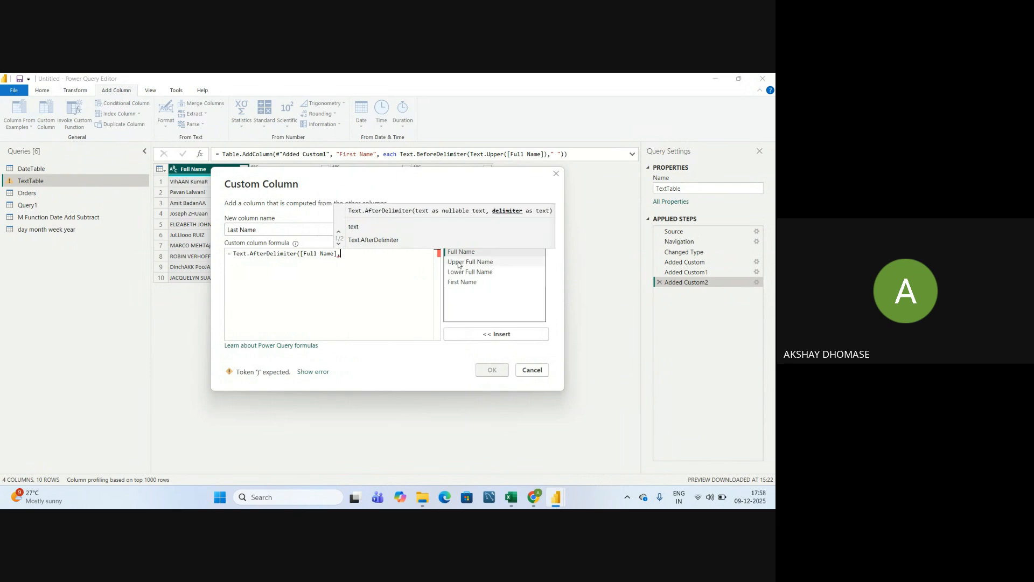
pyautogui.write('" "')
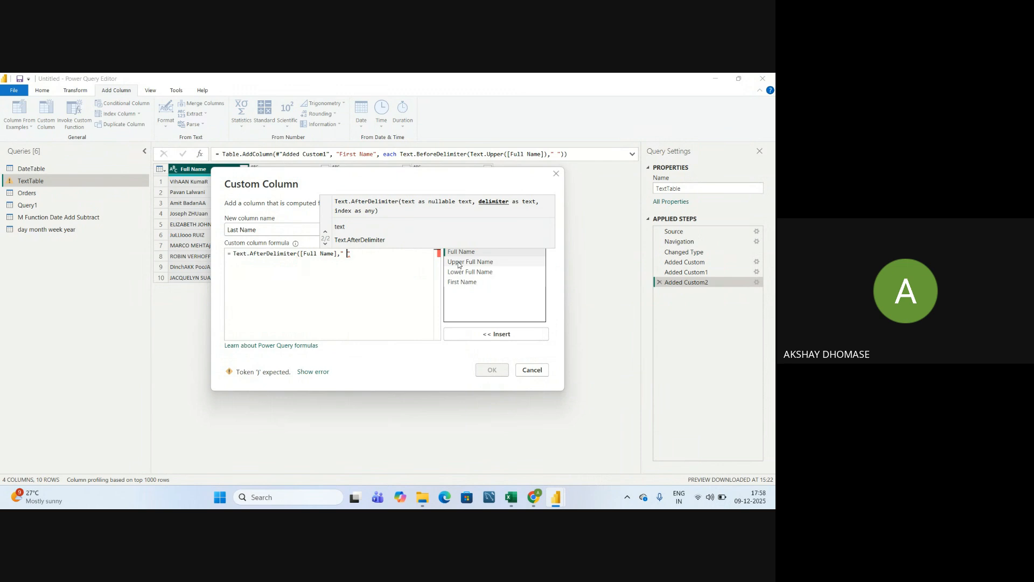
pyautogui.write(')')
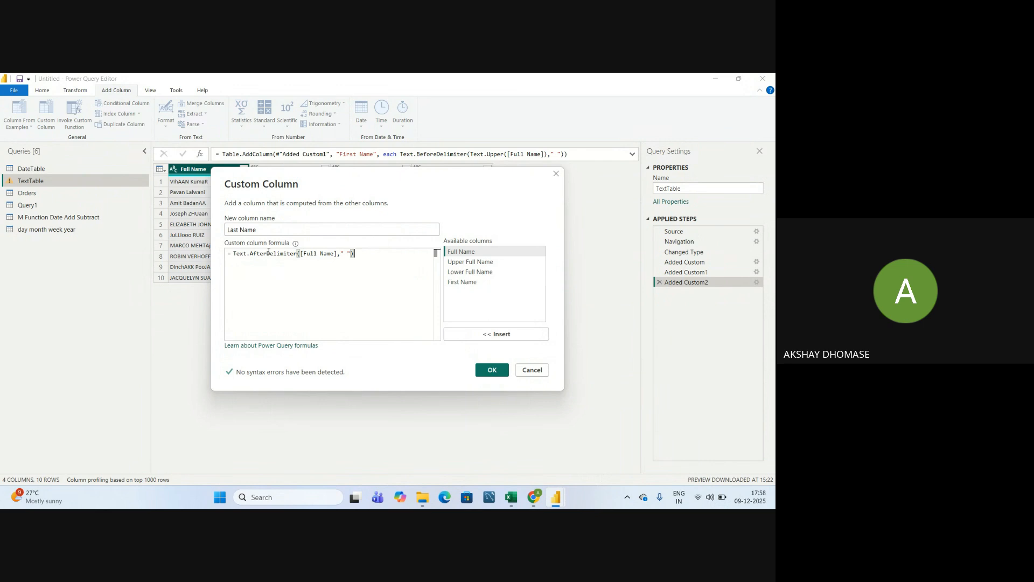
pyautogui.click(490, 369)
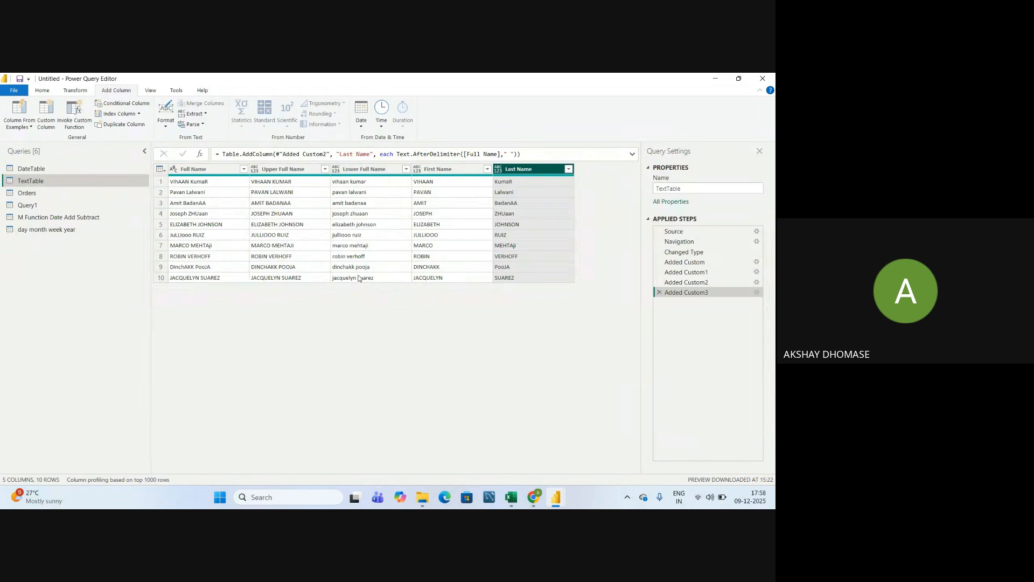
pyautogui.hotkey('alt', 'Tab')
pyautogui.hotkey('alt', 'Tab')
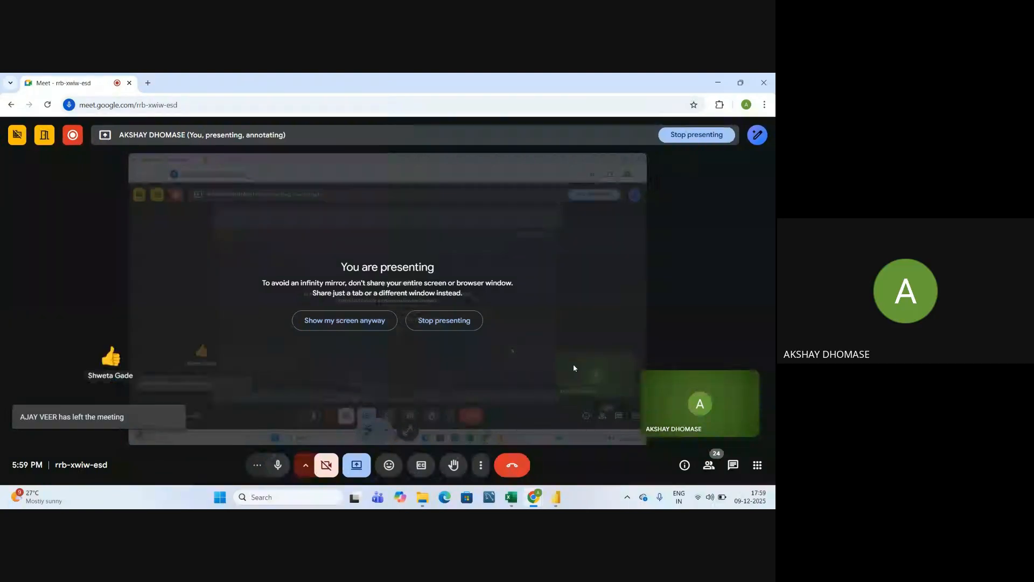
pyautogui.hotkey('alt', 'Tab')
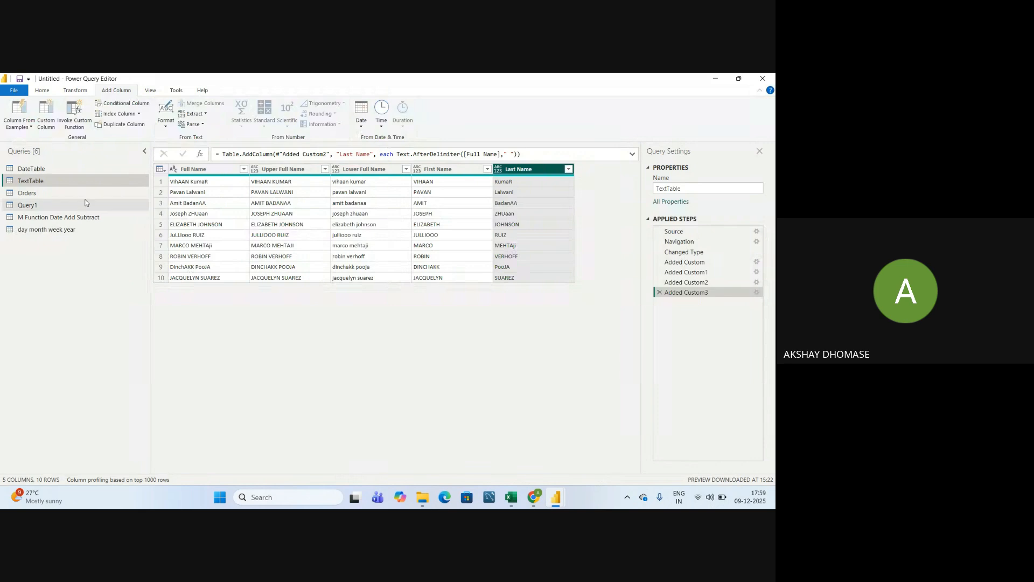
# Create a new blank query and enter the formula =#shared to list all available M functions
pyautogui.click(43, 91)
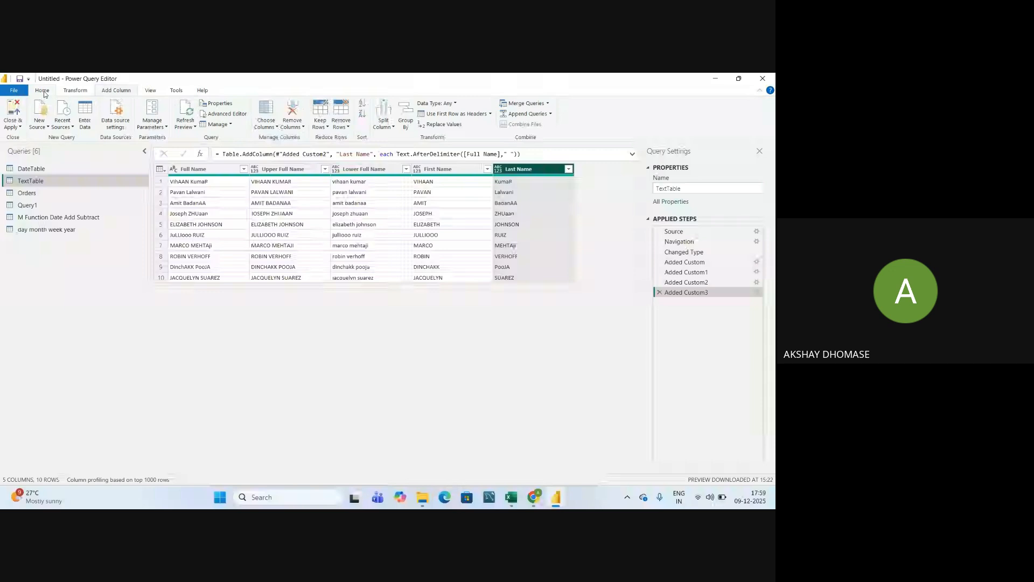
pyautogui.click(45, 127)
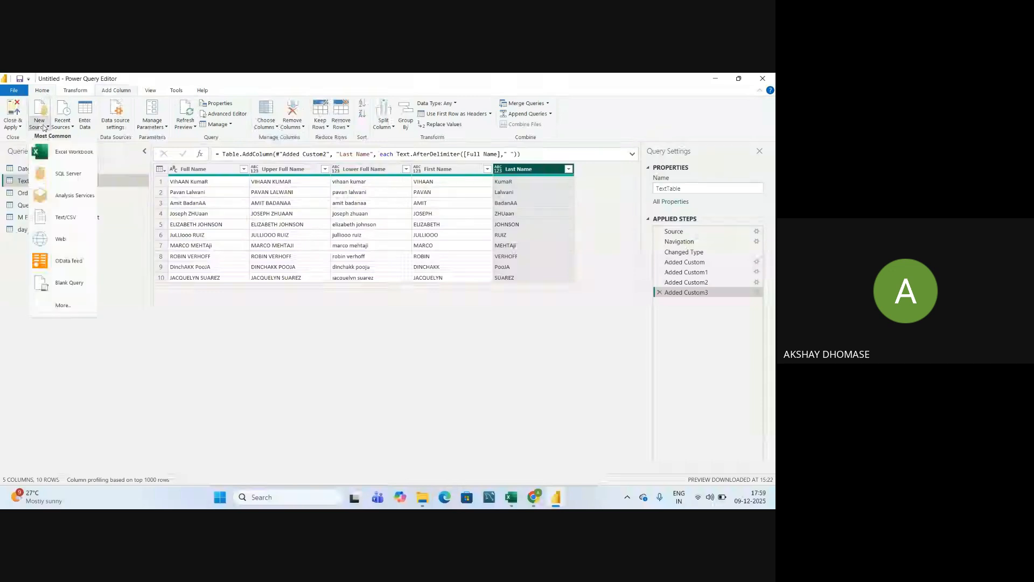
pyautogui.click(64, 283)
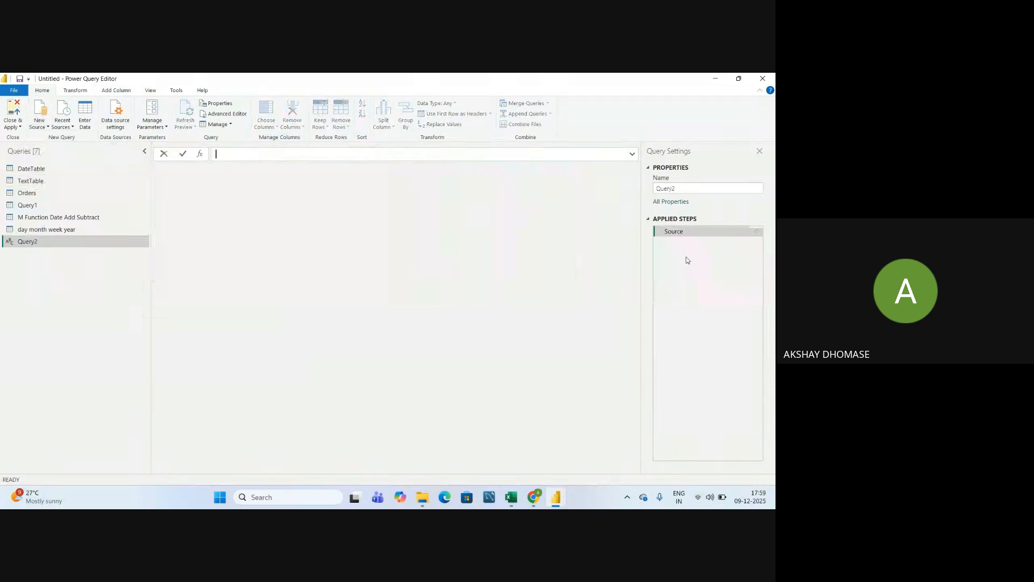
pyautogui.click(244, 157)
pyautogui.write('=#')
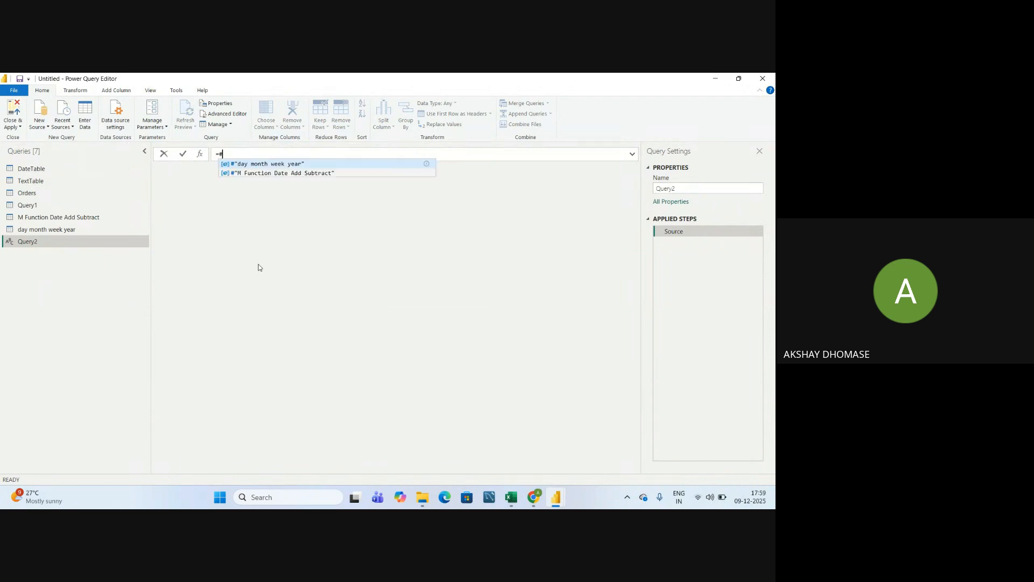
pyautogui.write('shared')
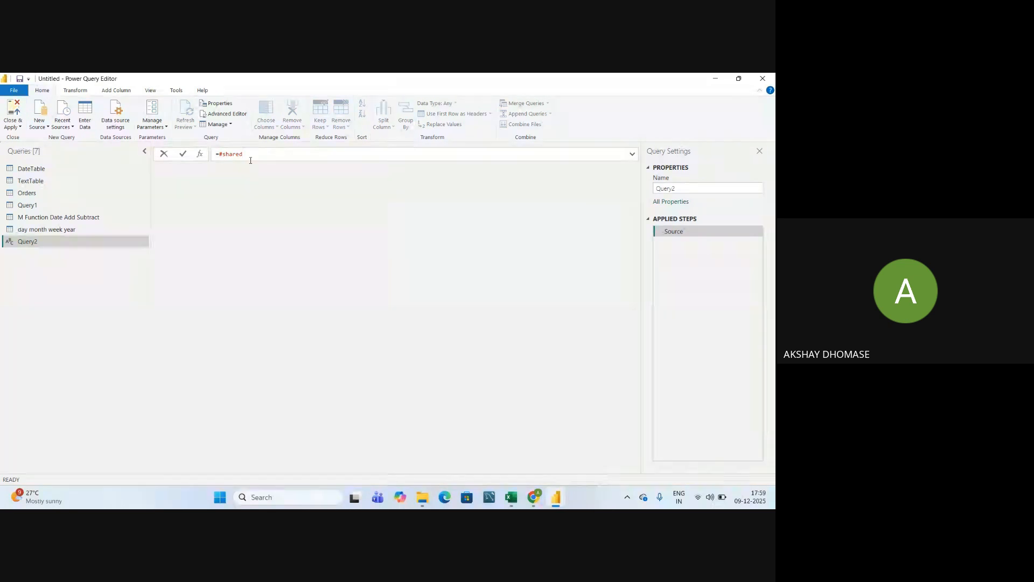
pyautogui.press('Return')
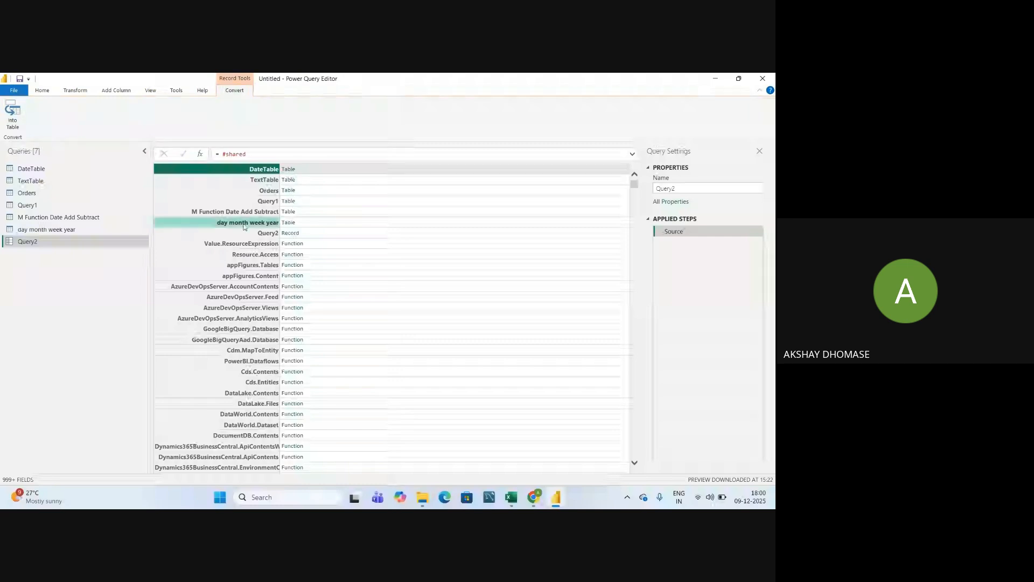
# Convert the #shared record of queries and functions into a table
pyautogui.click(287, 235)
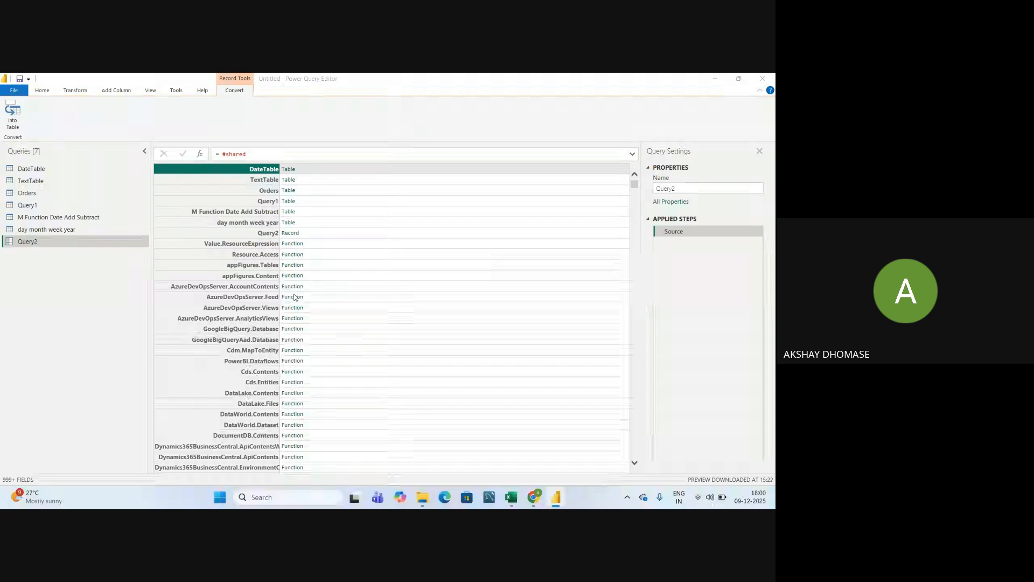
pyautogui.scroll(-4, 288, 417)
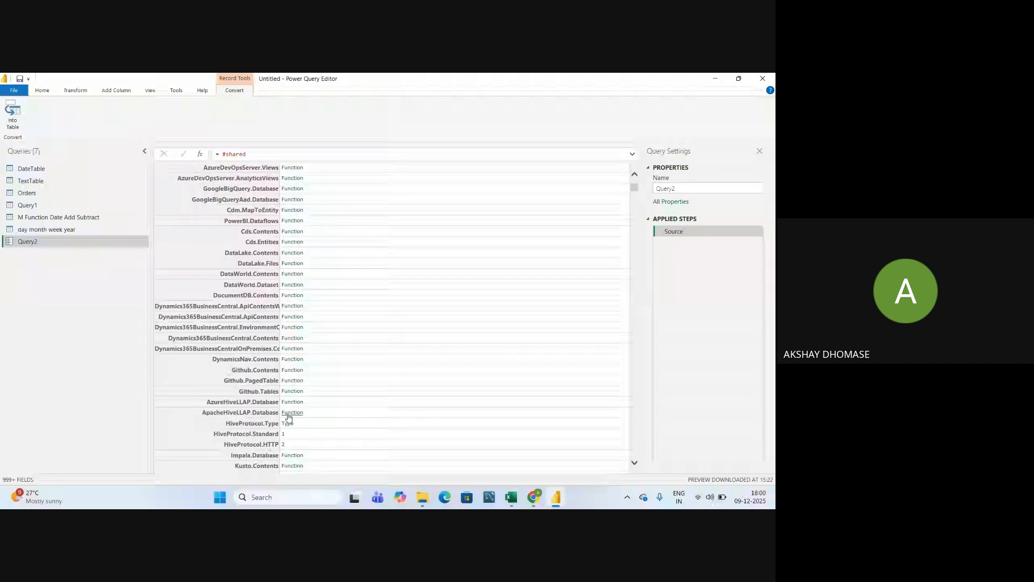
pyautogui.scroll(-7, 289, 417)
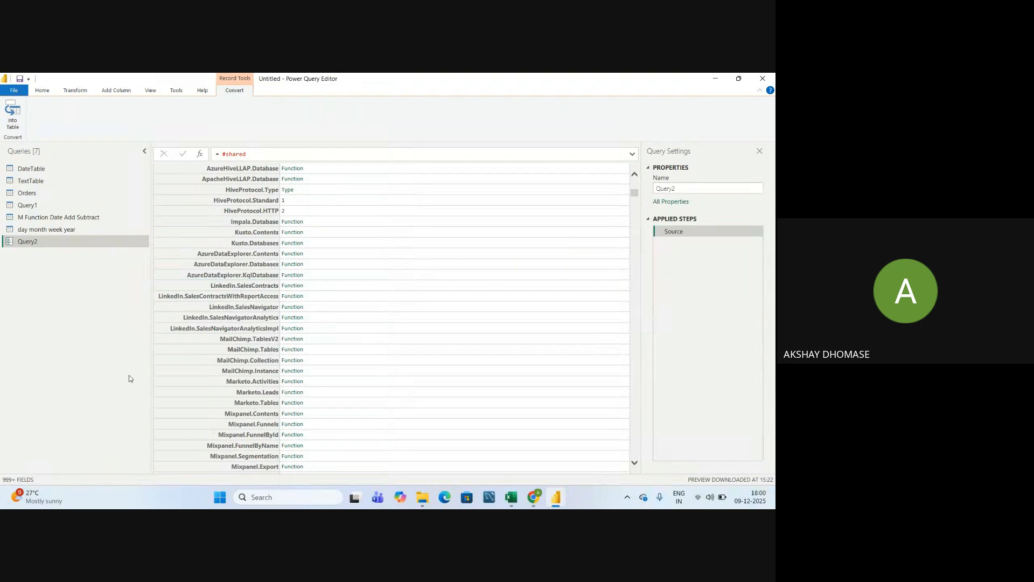
pyautogui.click(272, 392)
pyautogui.scroll(7, 290, 385)
pyautogui.scroll(1, 290, 385)
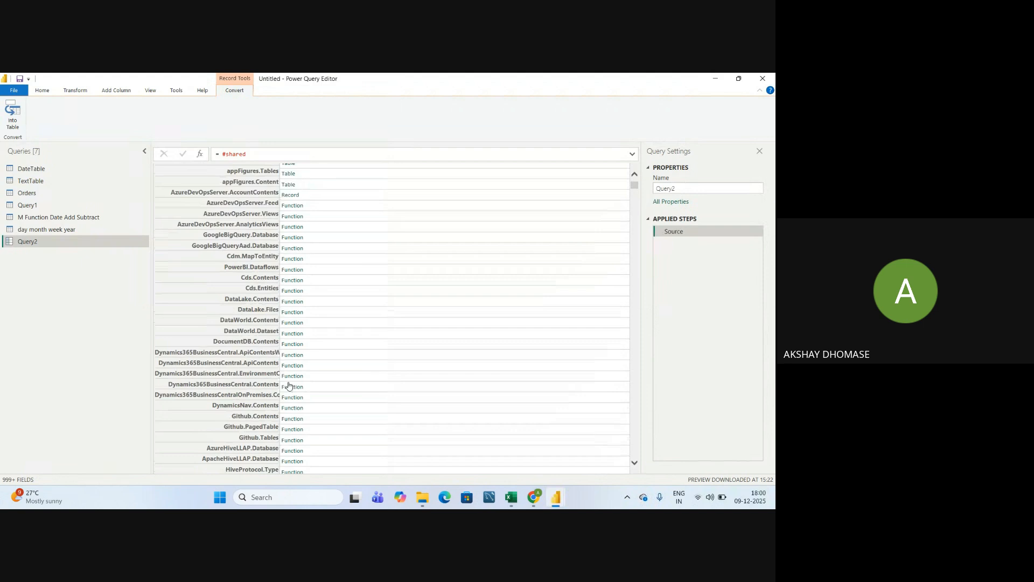
pyautogui.scroll(3, 289, 385)
pyautogui.click(228, 169)
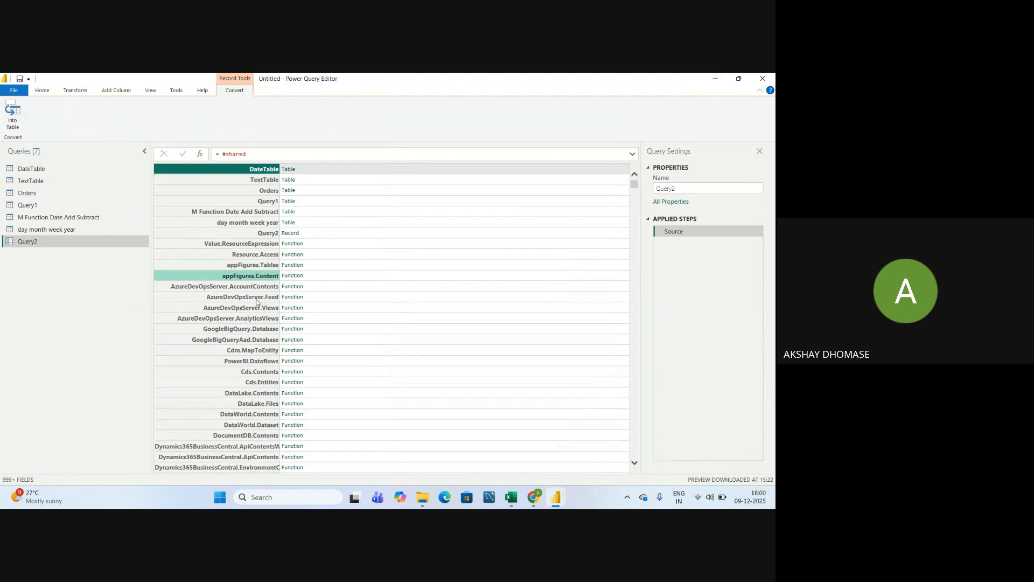
pyautogui.click(12, 115)
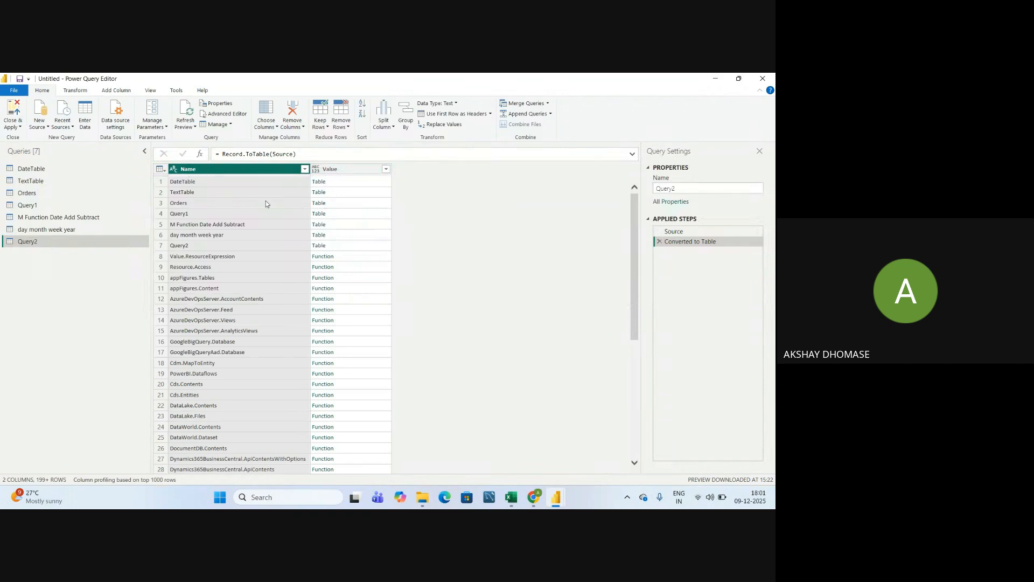
# Search the filter values of the Name column for "date"
pyautogui.click(305, 169)
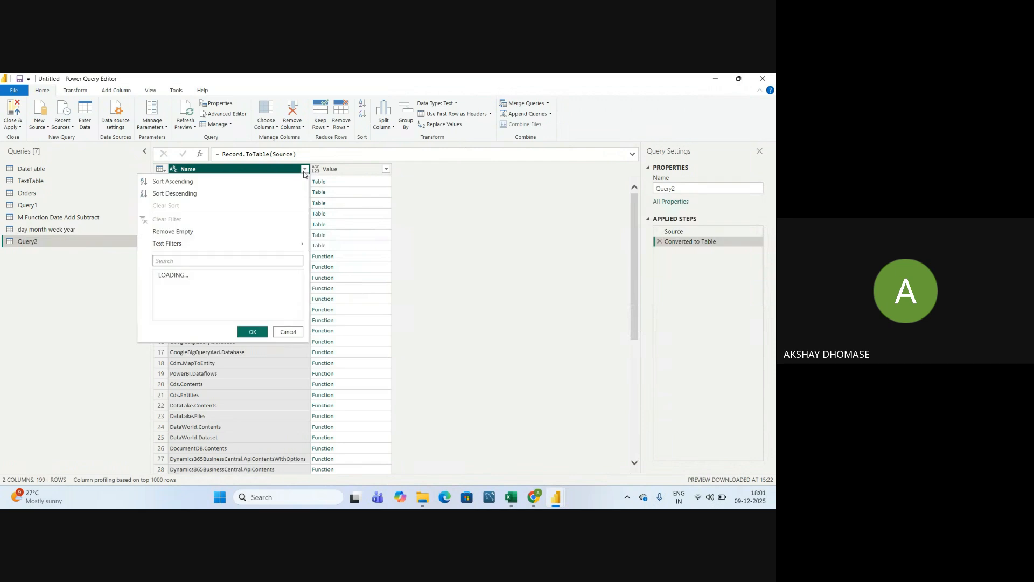
pyautogui.click(201, 261)
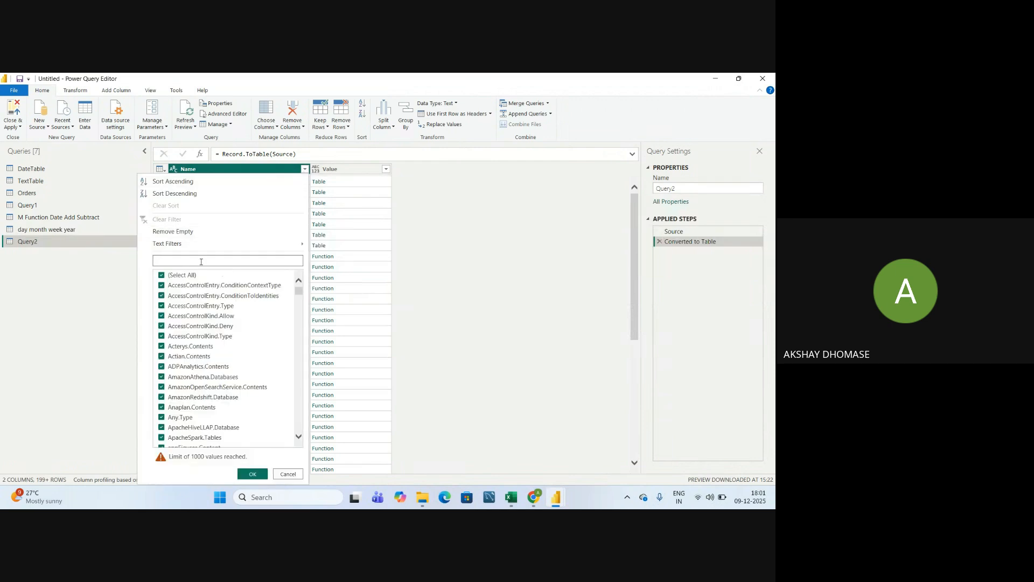
pyautogui.write('date')
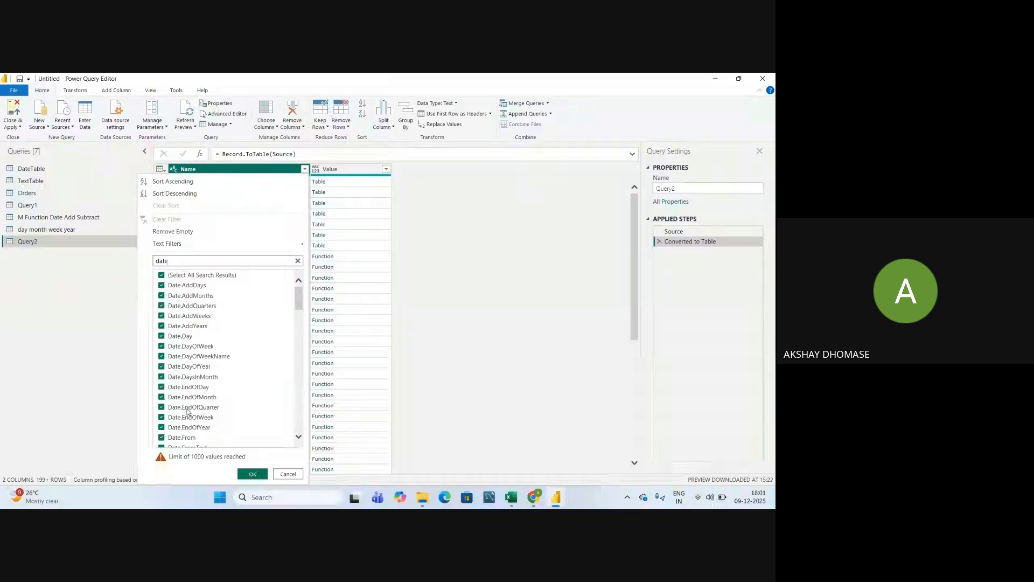
# Look through the date functions in the Name column's filter list, including the AddDays, EndOf, IsInCurrent, IsInNext and StartOf families
pyautogui.scroll(-3, 188, 412)
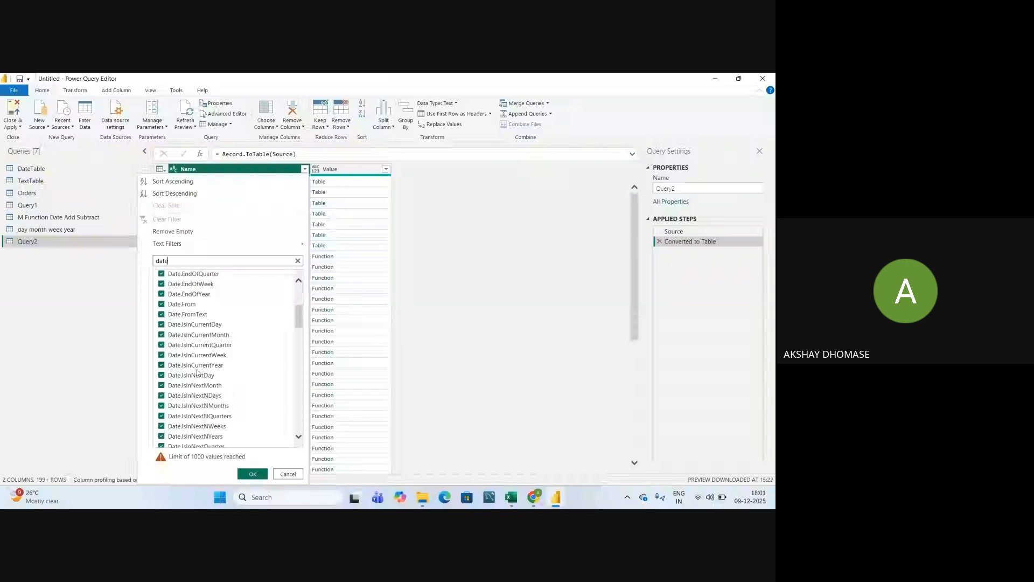
pyautogui.scroll(-3, 188, 388)
pyautogui.scroll(-9, 185, 385)
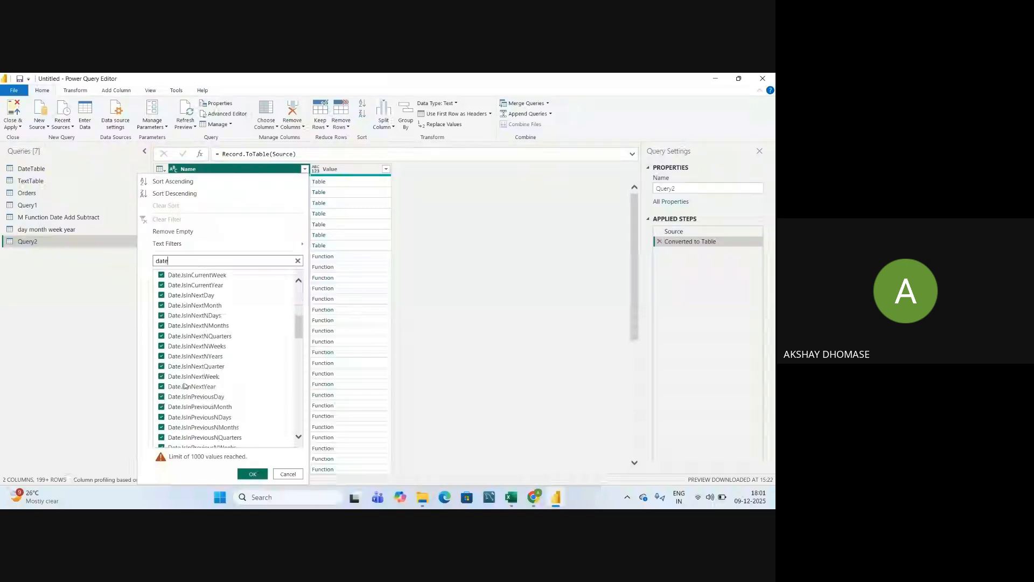
pyautogui.scroll(-18, 184, 388)
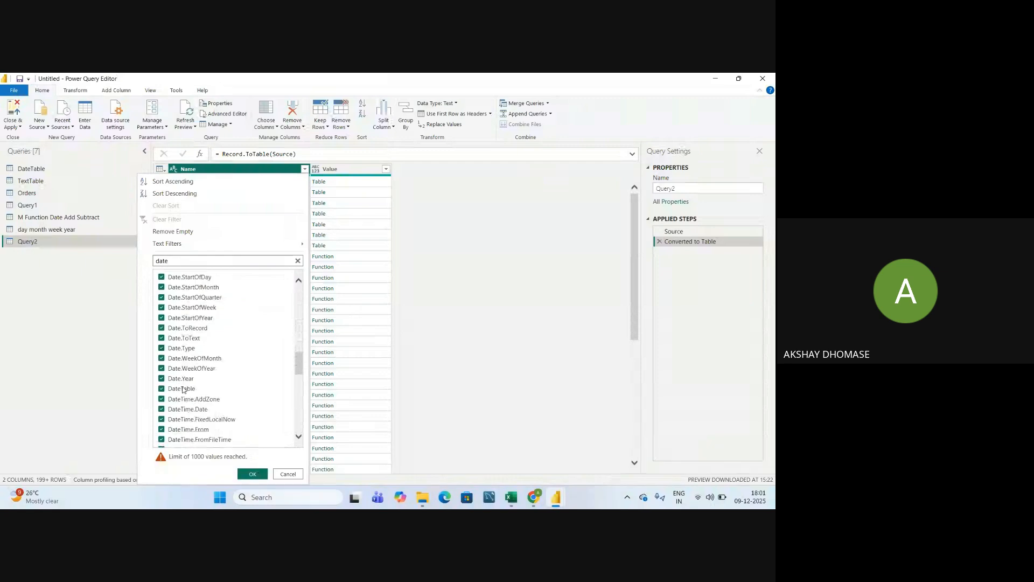
pyautogui.scroll(15, 183, 393)
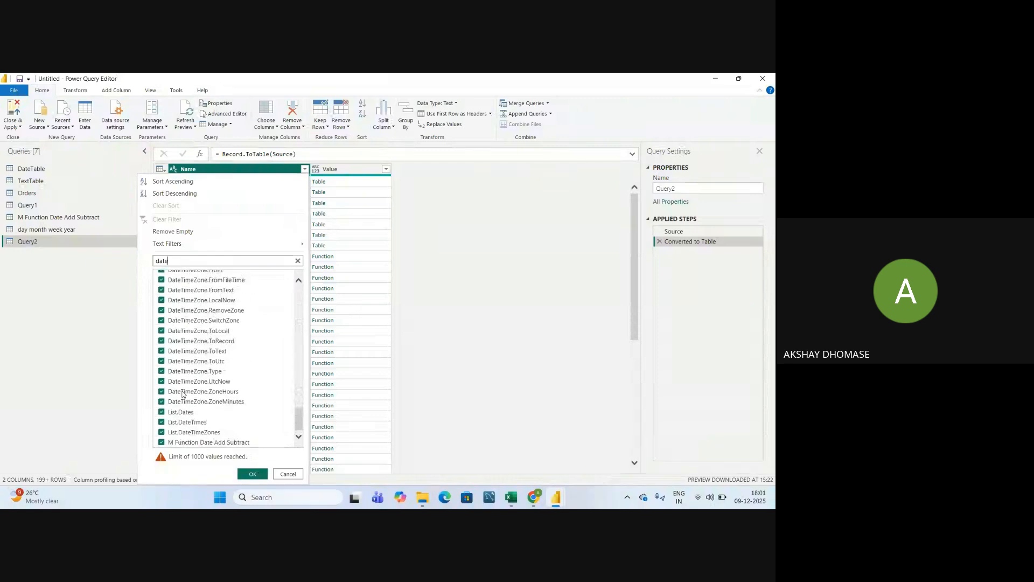
pyautogui.scroll(13, 182, 394)
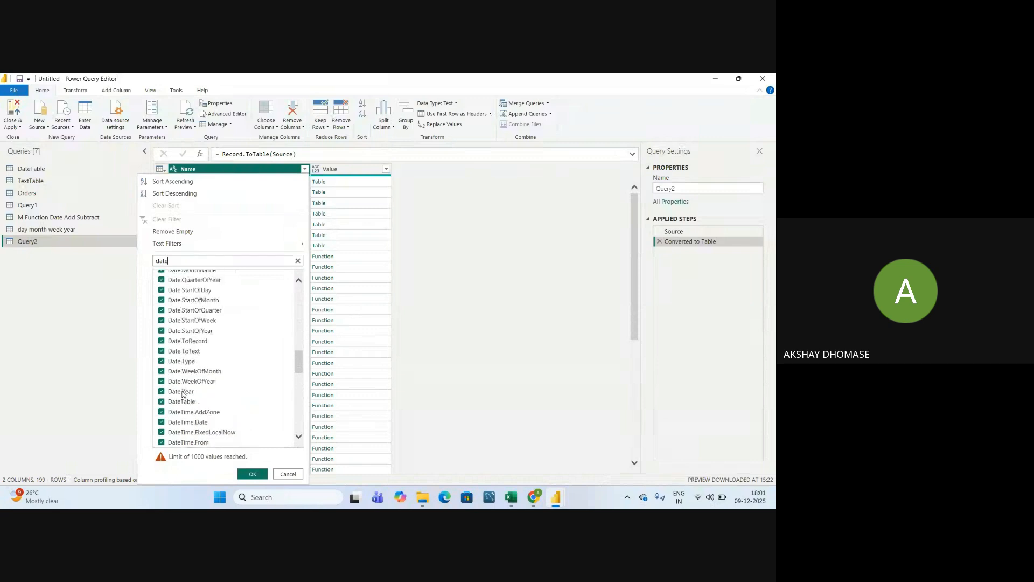
pyautogui.scroll(7, 183, 394)
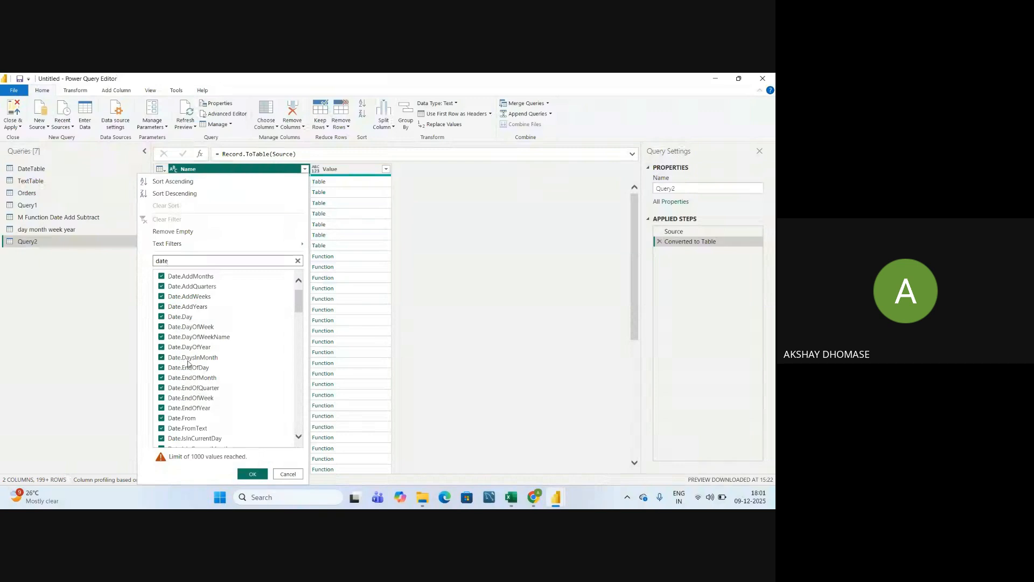
pyautogui.scroll(-3, 188, 371)
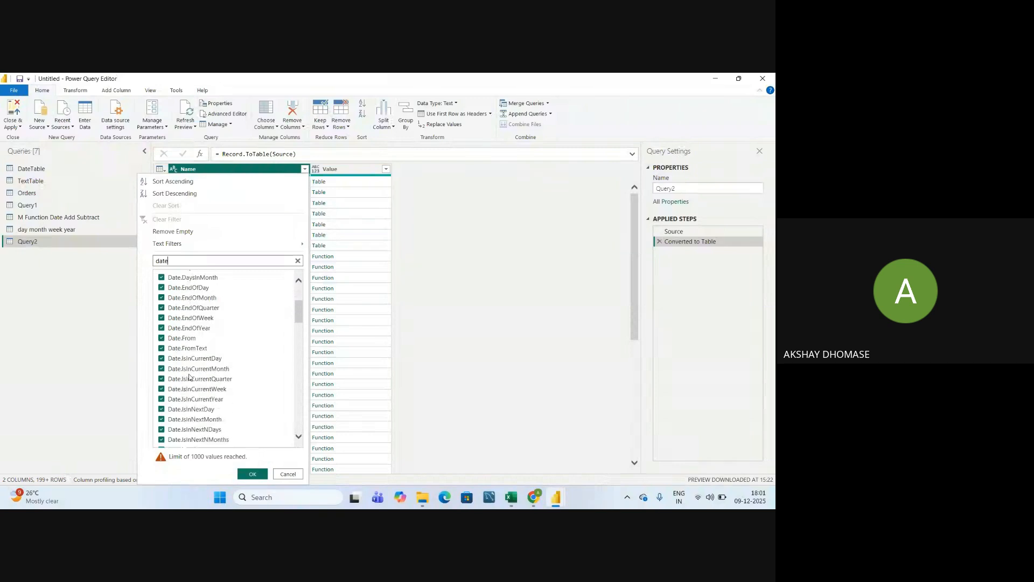
pyautogui.scroll(-1, 189, 378)
pyautogui.scroll(-1, 191, 372)
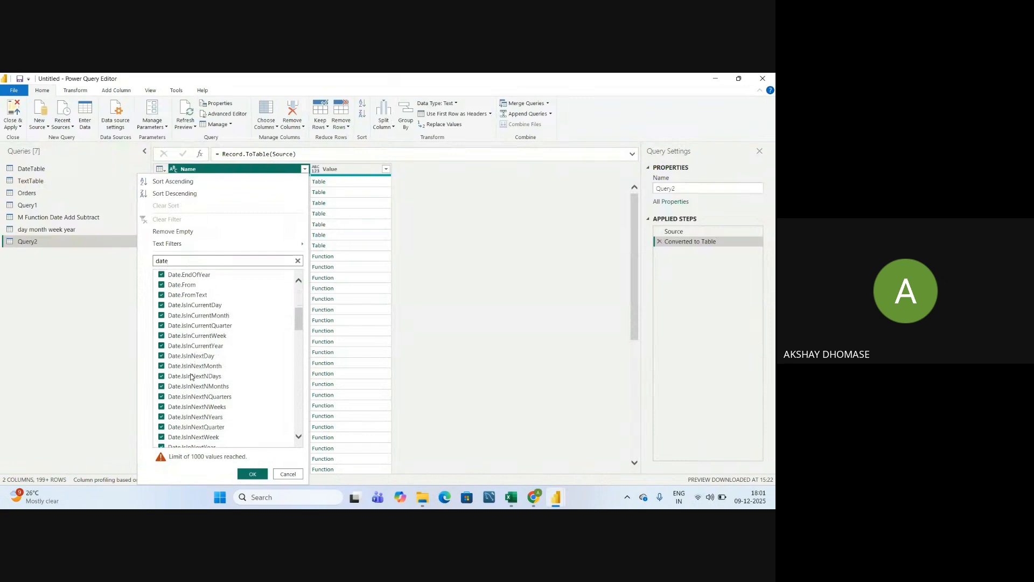
pyautogui.scroll(-1, 185, 369)
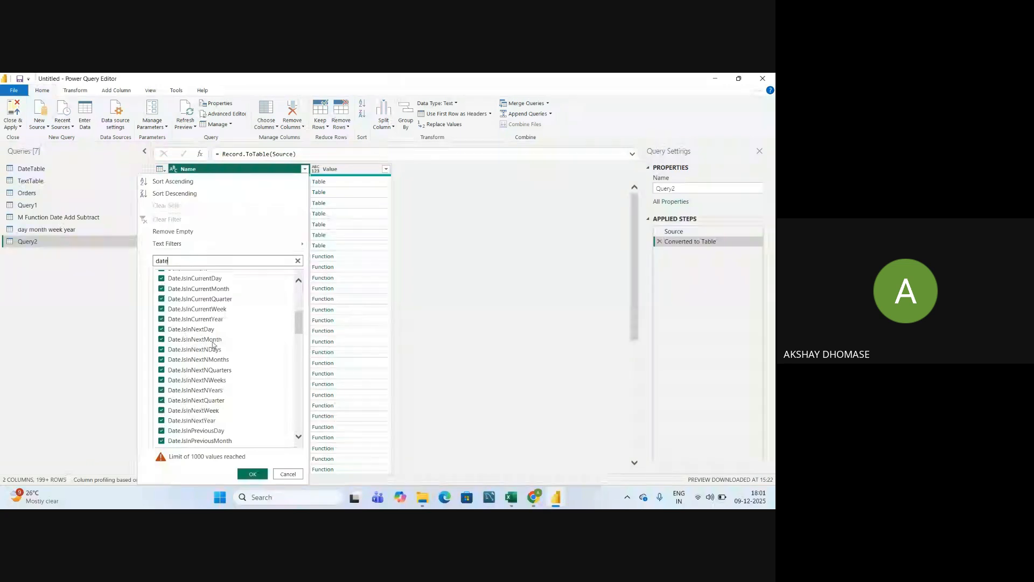
pyautogui.scroll(-1, 192, 376)
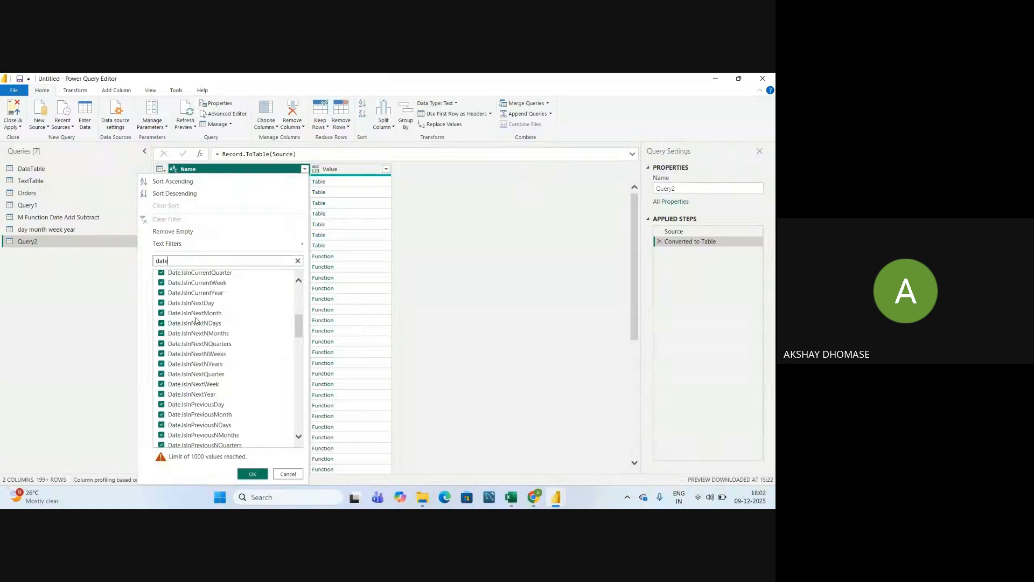
pyautogui.scroll(-1, 197, 321)
pyautogui.scroll(6, 185, 344)
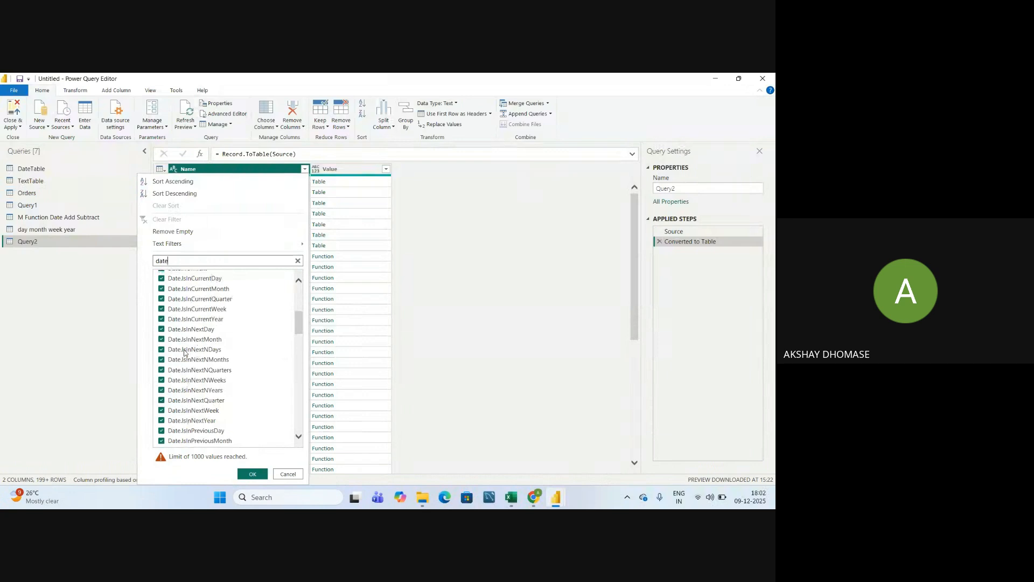
pyautogui.scroll(3, 193, 331)
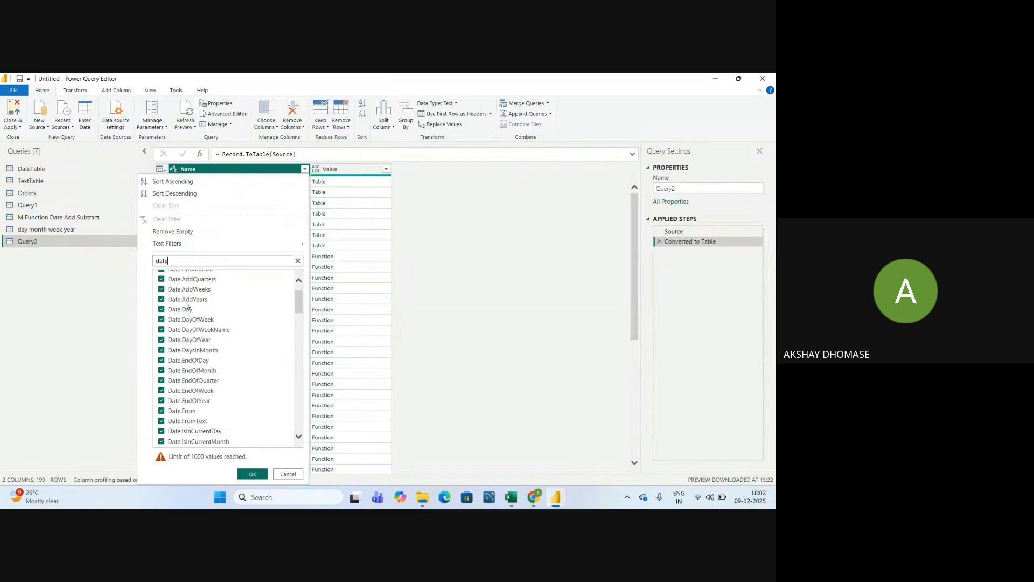
# Filter the Name column to only Date.AddDays, Date.AddMonths, Date.AddYears and Date.Day
pyautogui.click(162, 275)
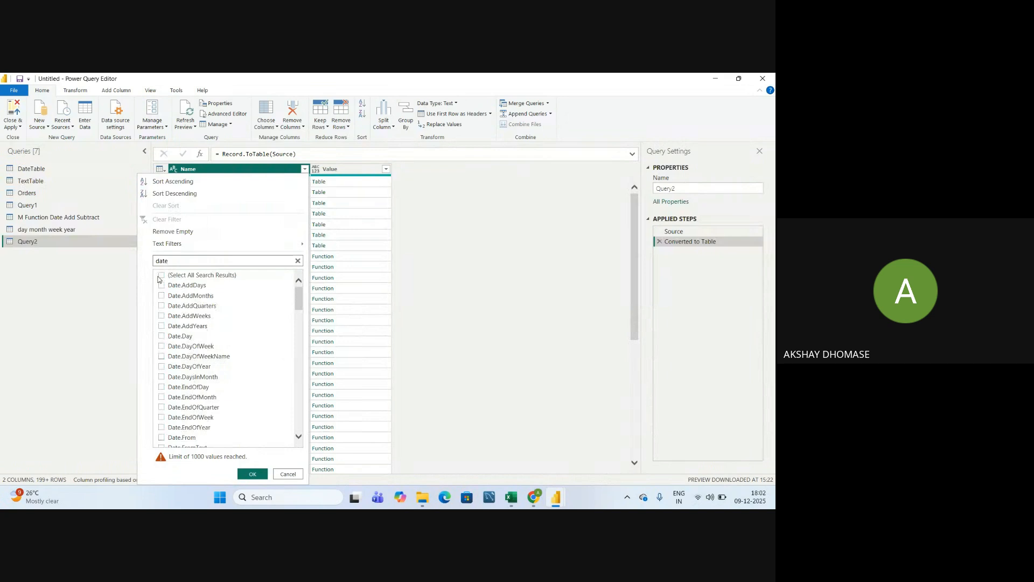
pyautogui.click(162, 286)
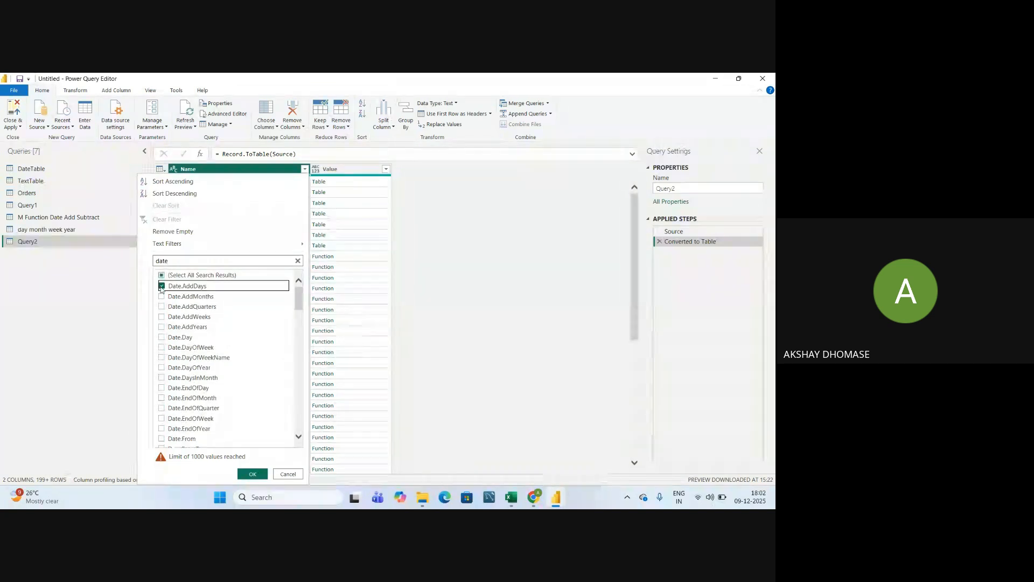
pyautogui.click(162, 297)
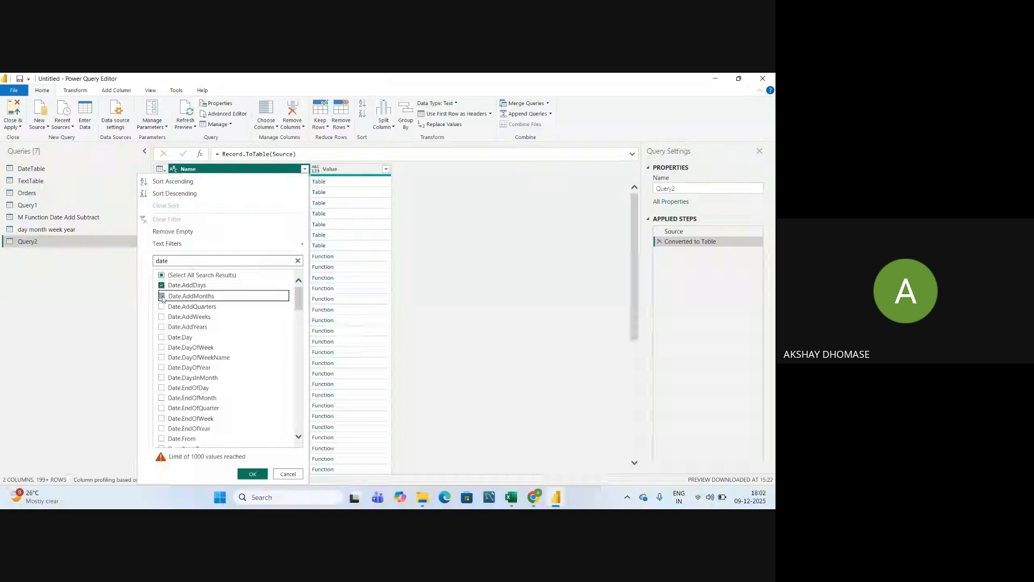
pyautogui.click(162, 327)
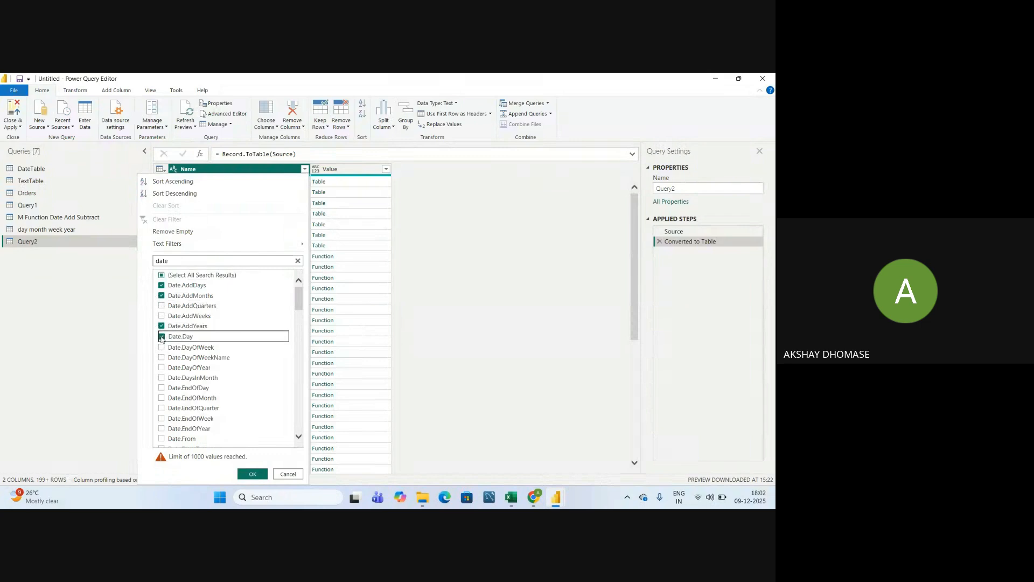
pyautogui.click(162, 337)
pyautogui.click(253, 474)
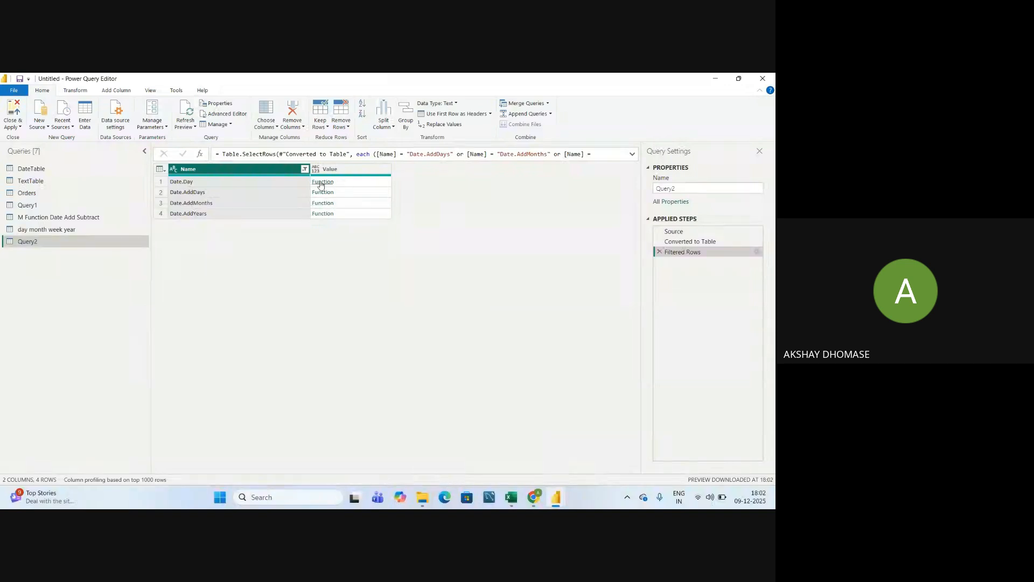
# Preview the Date.Day function's documentation and read its description, parameter, usage example and output
pyautogui.click(357, 183)
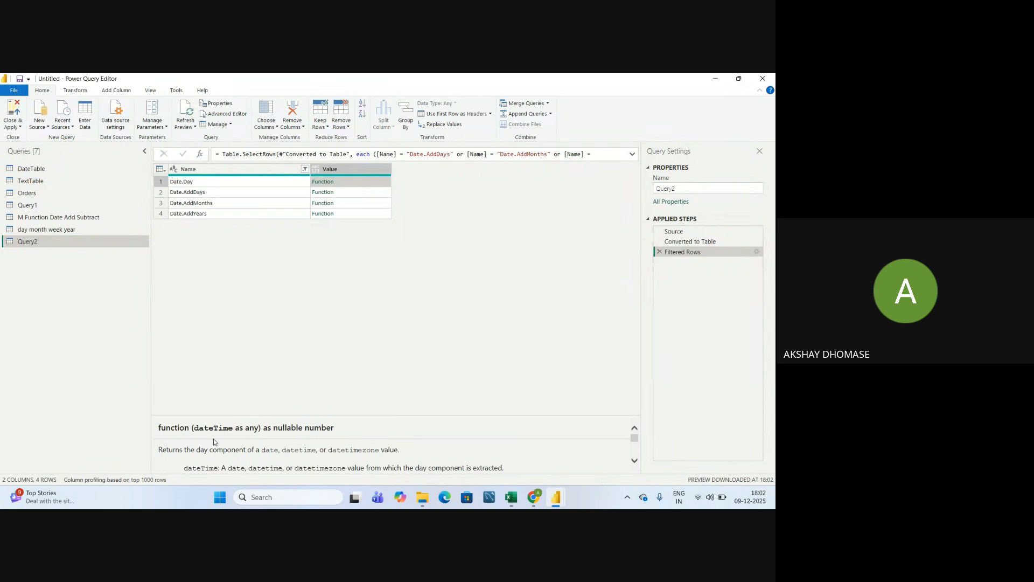
pyautogui.scroll(-1, 331, 437)
pyautogui.scroll(-1, 307, 437)
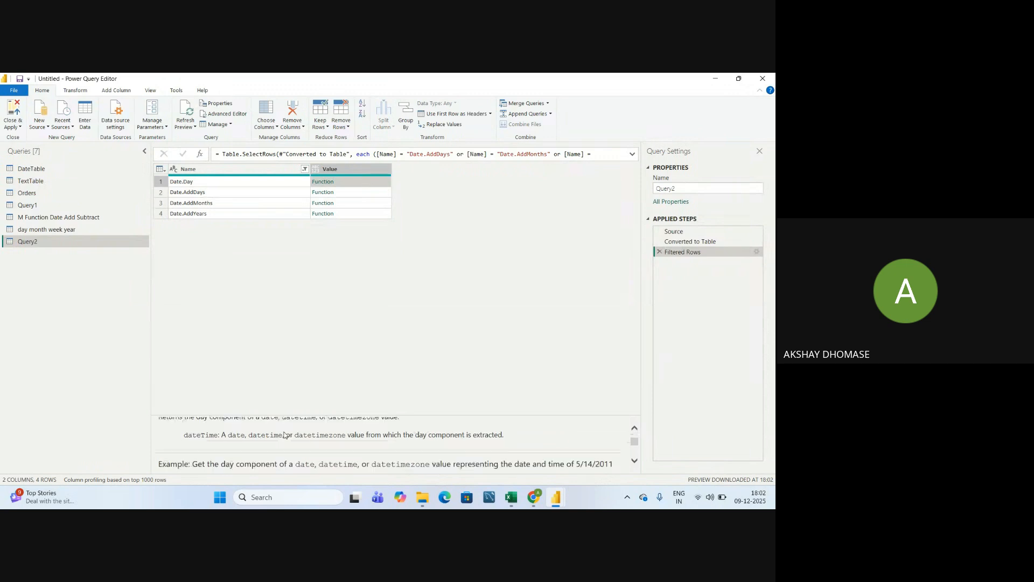
pyautogui.scroll(2, 284, 435)
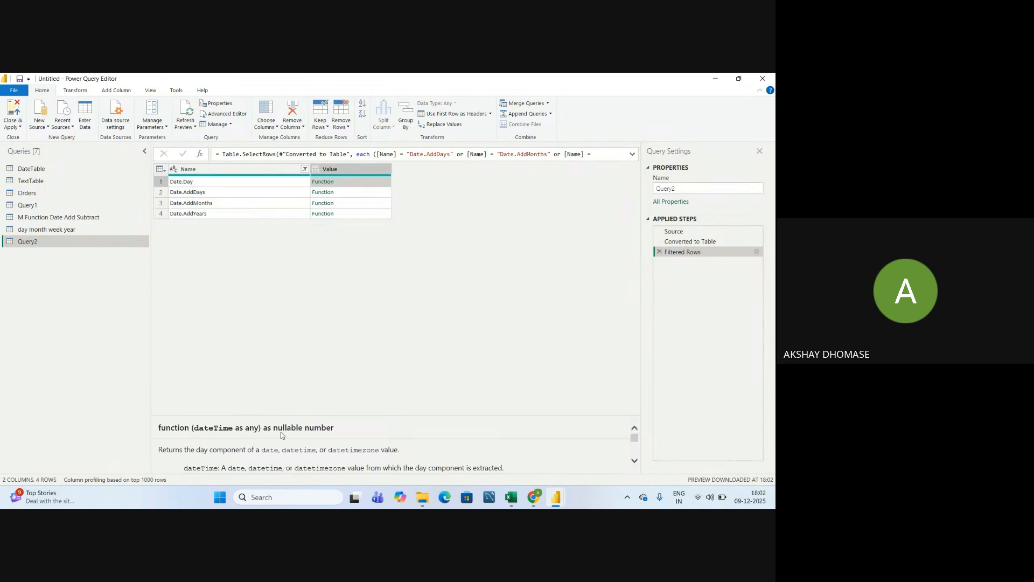
pyautogui.scroll(-3, 291, 442)
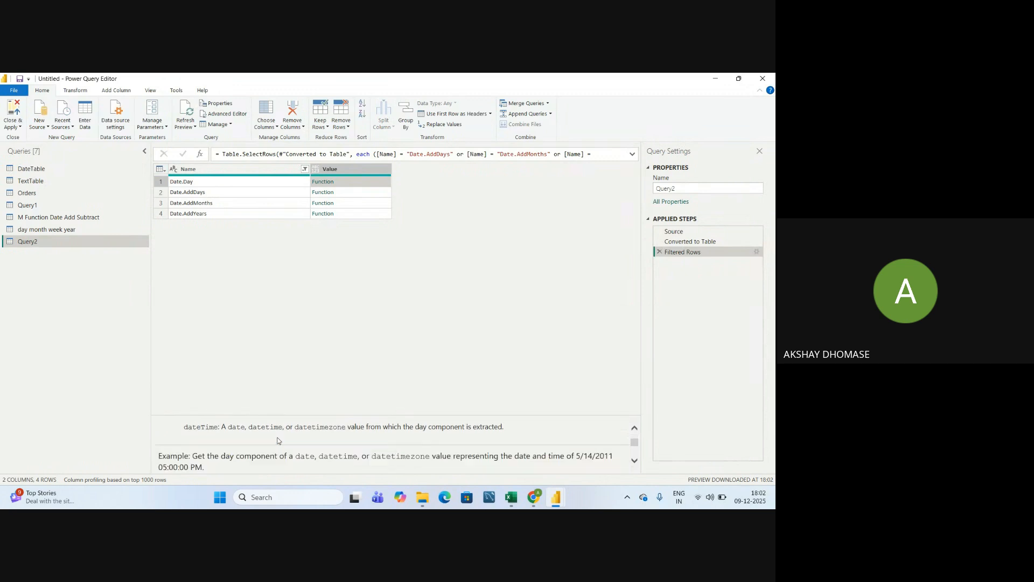
pyautogui.scroll(-3, 275, 443)
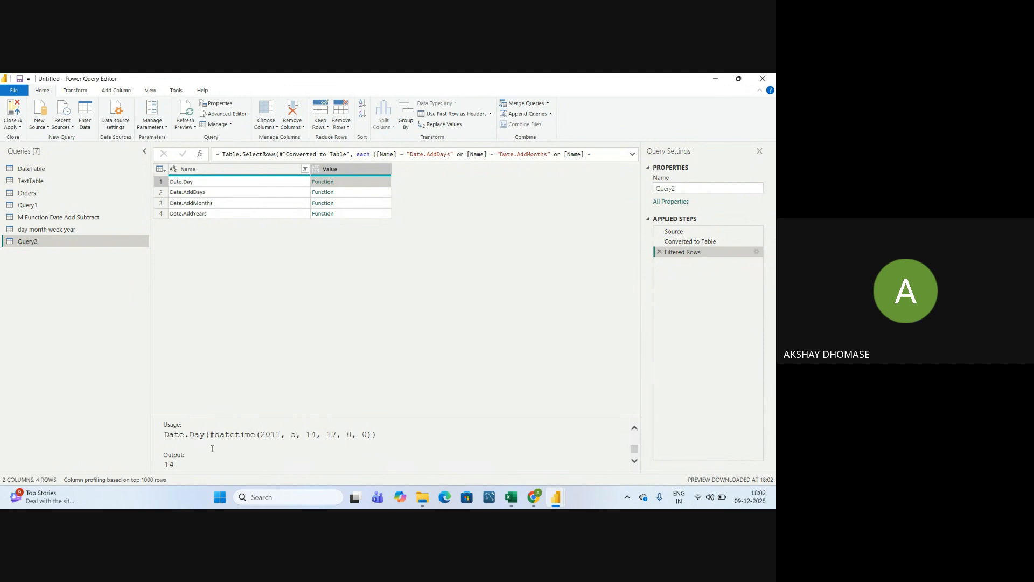
pyautogui.scroll(-1, 210, 453)
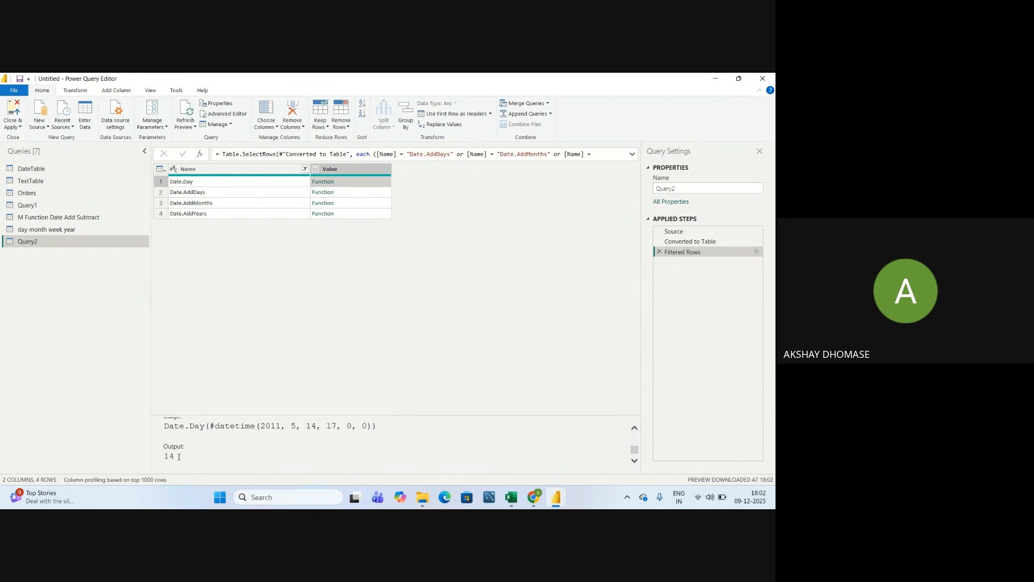
pyautogui.scroll(1, 201, 456)
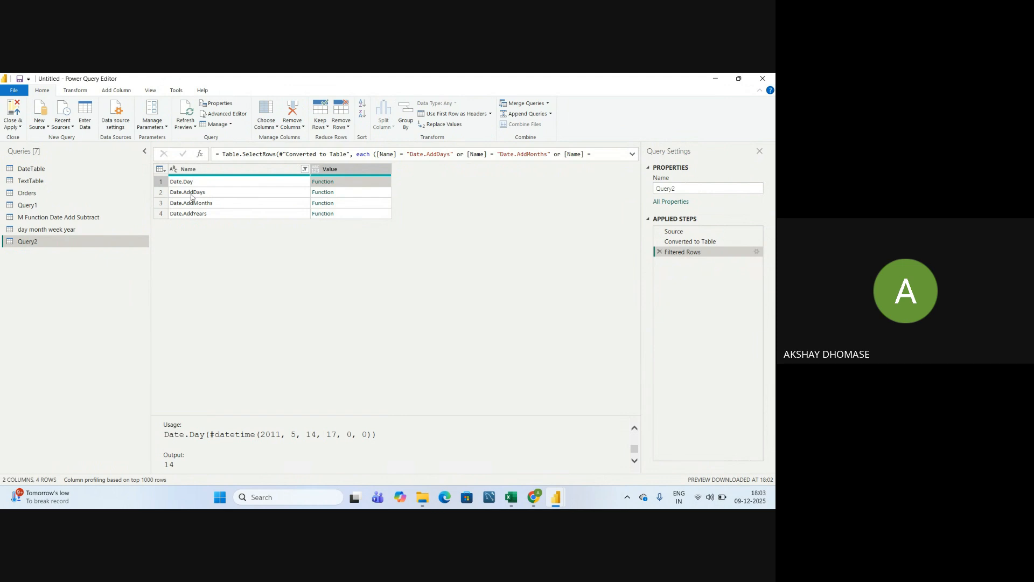
# Preview the Date.AddMonths function's documentation, enlarge the preview area and read its parameters and examples
pyautogui.click(351, 204)
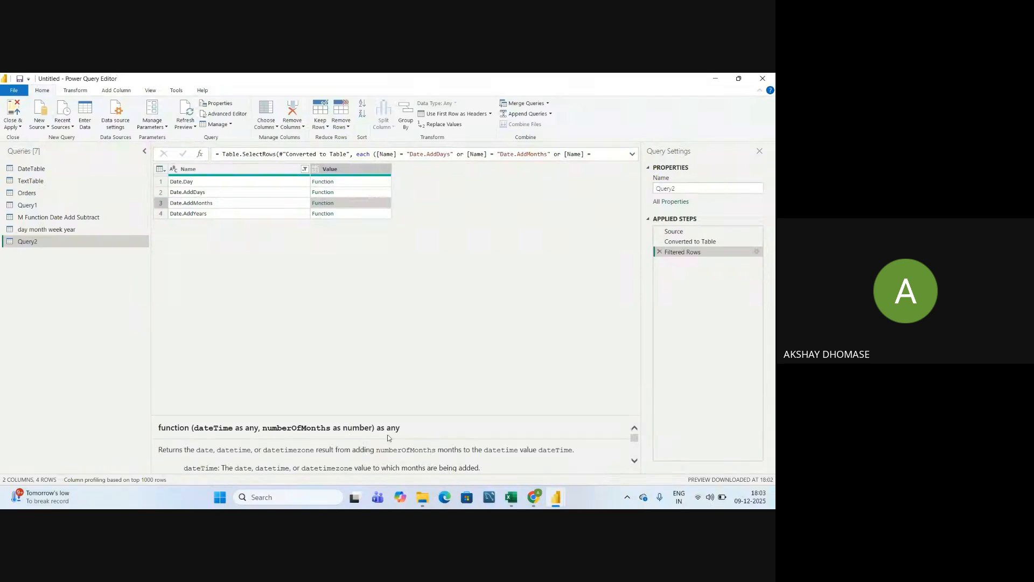
pyautogui.scroll(-5, 387, 437)
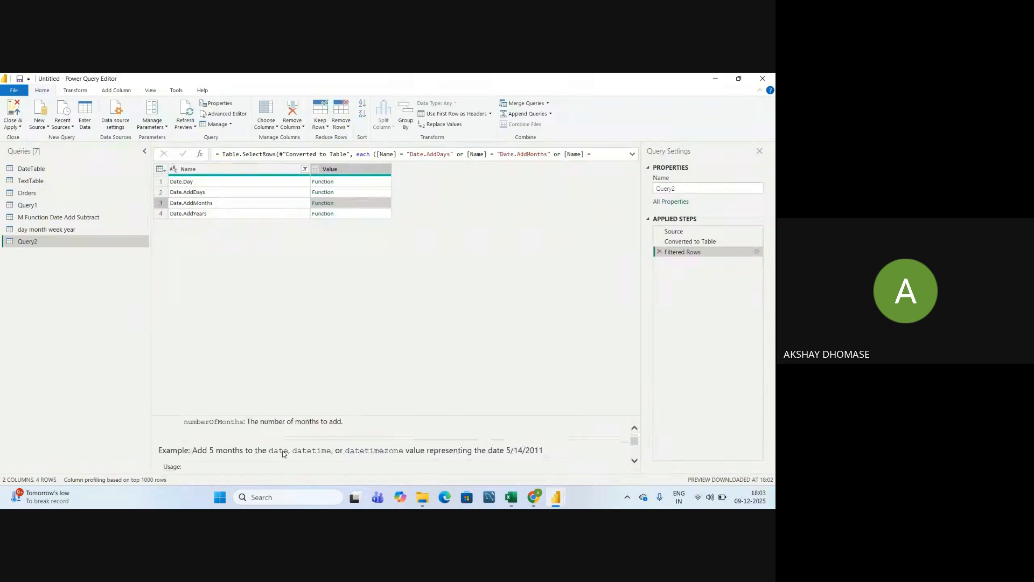
pyautogui.moveTo(570, 416); pyautogui.dragTo(585, 263)
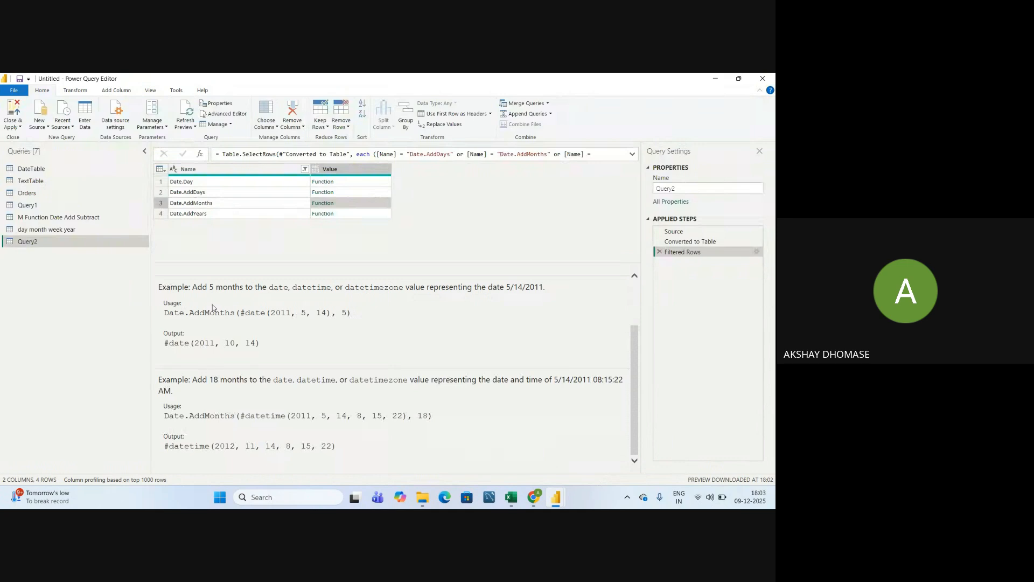
pyautogui.scroll(2, 213, 307)
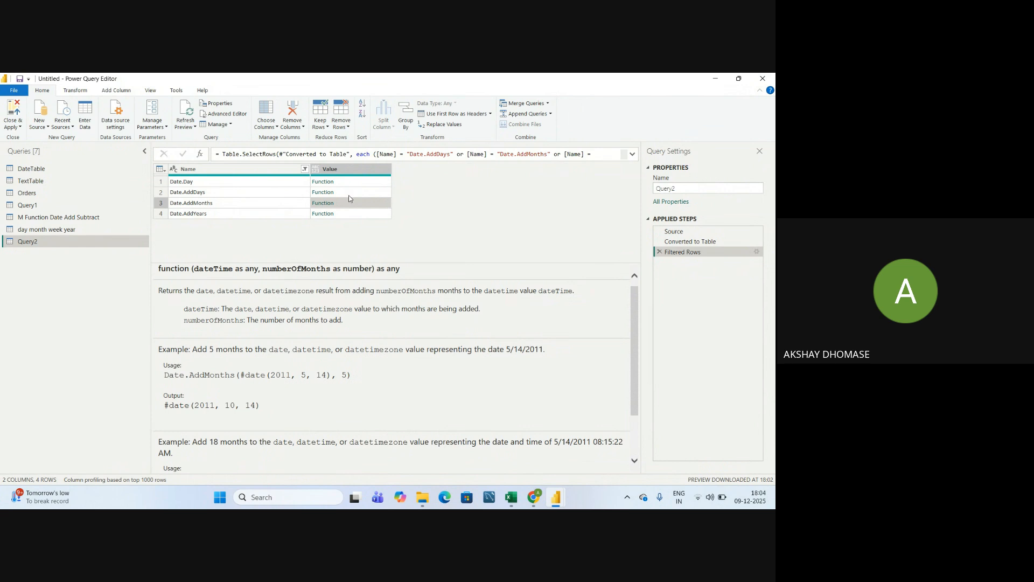
# Clear the Name column's current filter and filter the column to all function names containing "text"
pyautogui.click(305, 169)
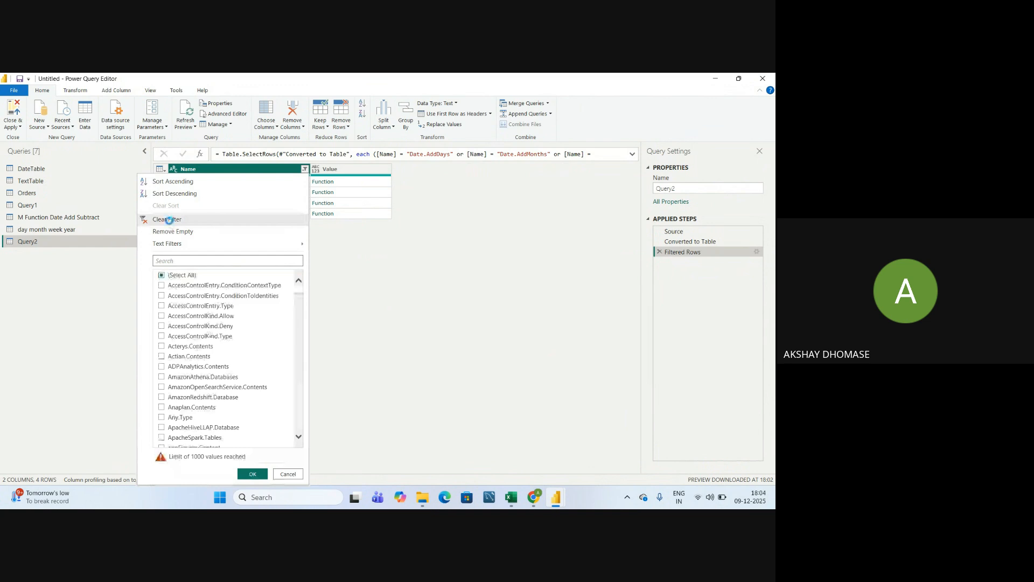
pyautogui.click(168, 220)
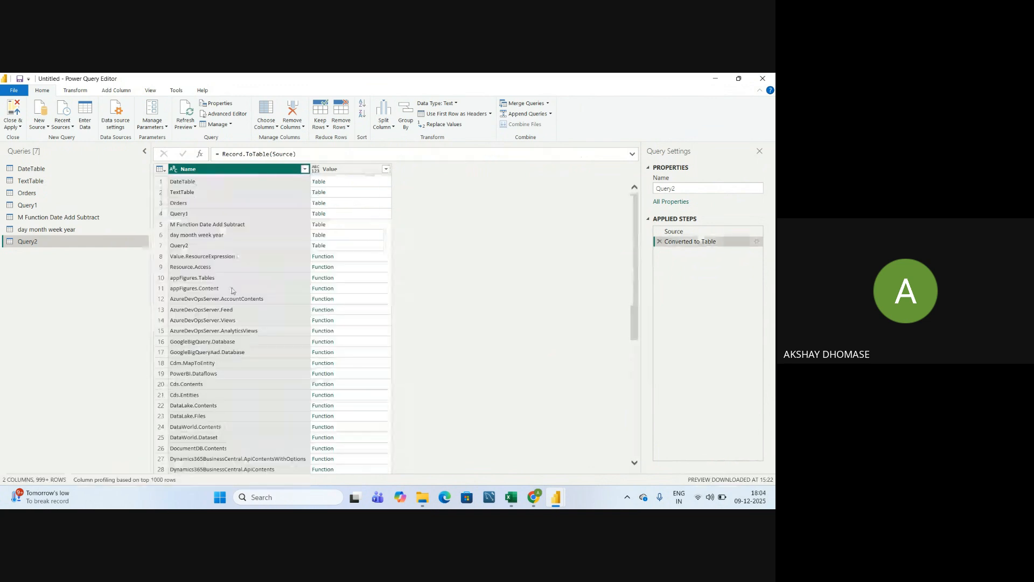
pyautogui.click(305, 169)
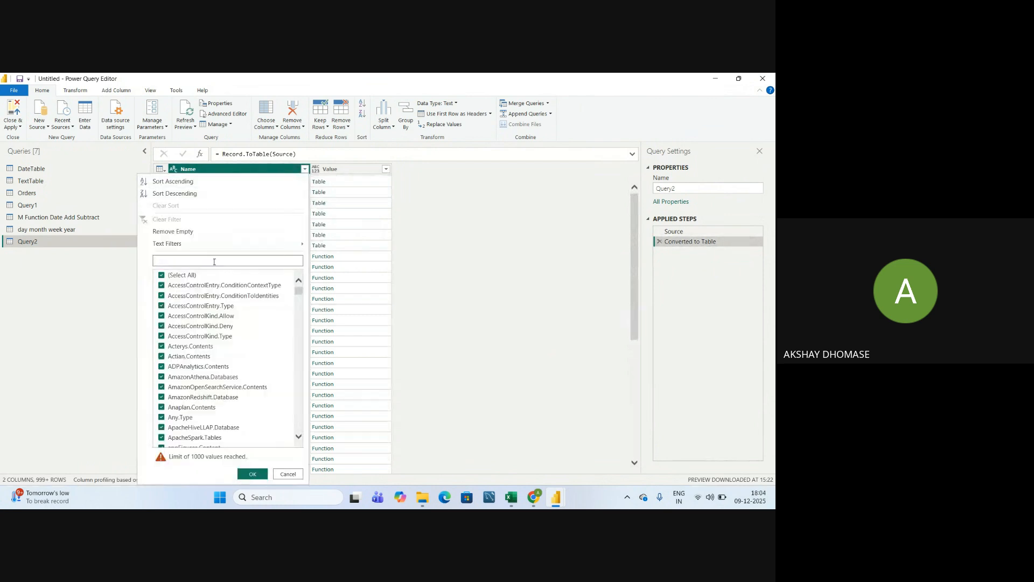
pyautogui.write('text')
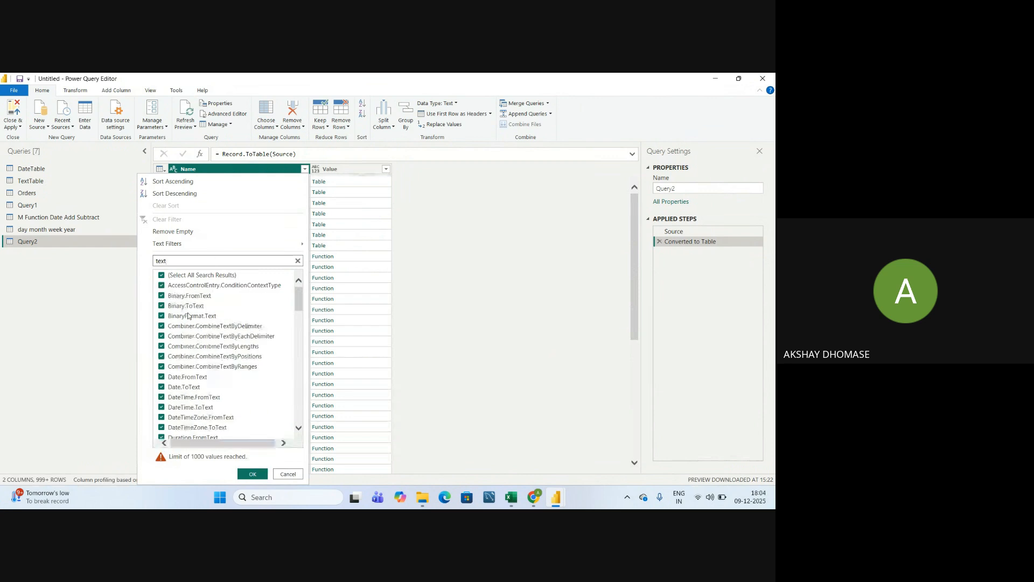
pyautogui.scroll(-5, 196, 396)
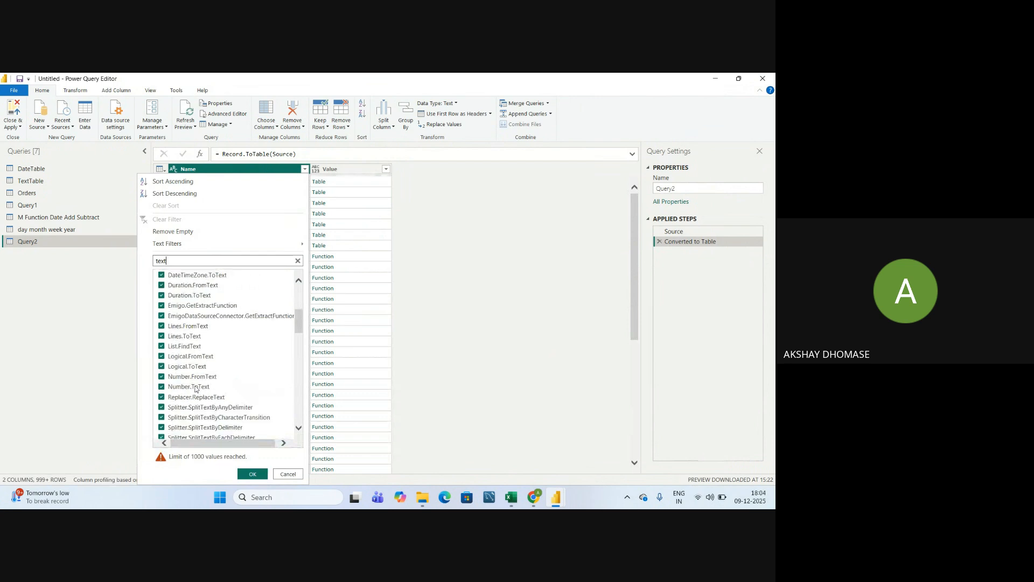
pyautogui.scroll(4, 195, 387)
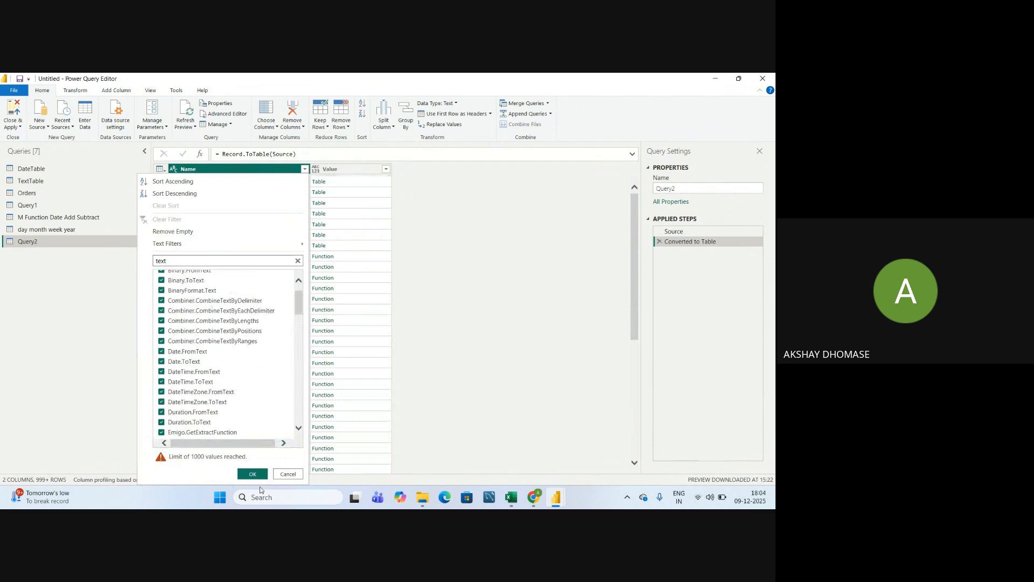
pyautogui.click(253, 473)
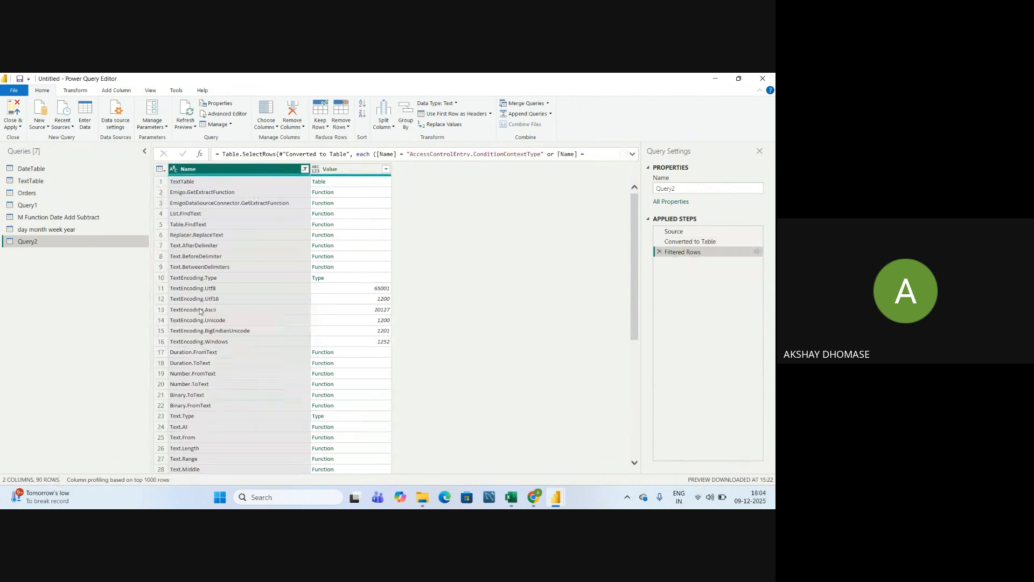
# Look through the filtered list of text functions, from the Text family to the Splitter and Combiner functions
pyautogui.scroll(-1, 198, 381)
pyautogui.scroll(-7, 197, 381)
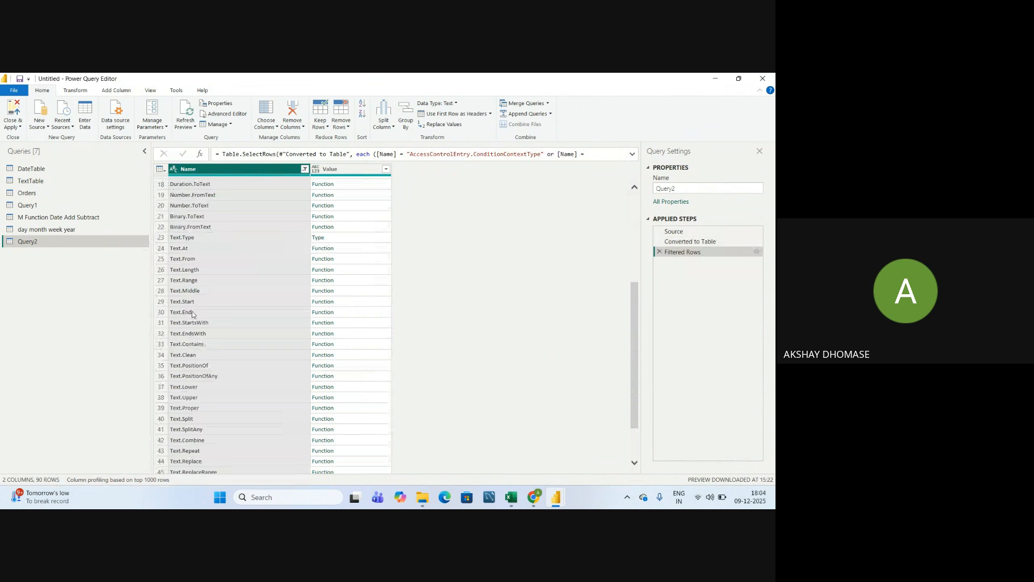
pyautogui.scroll(3, 193, 384)
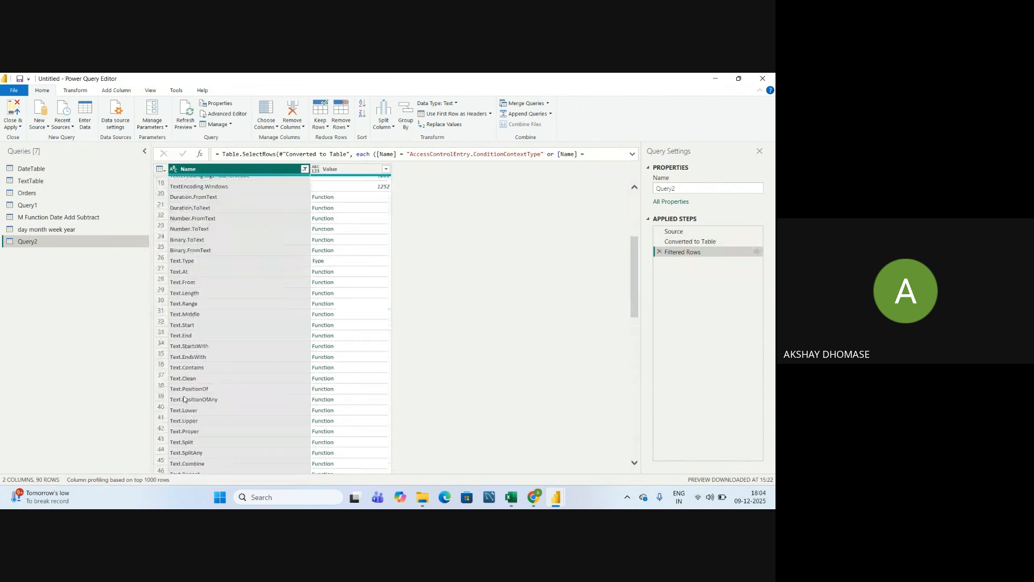
pyautogui.scroll(3, 184, 400)
pyautogui.scroll(-10, 186, 399)
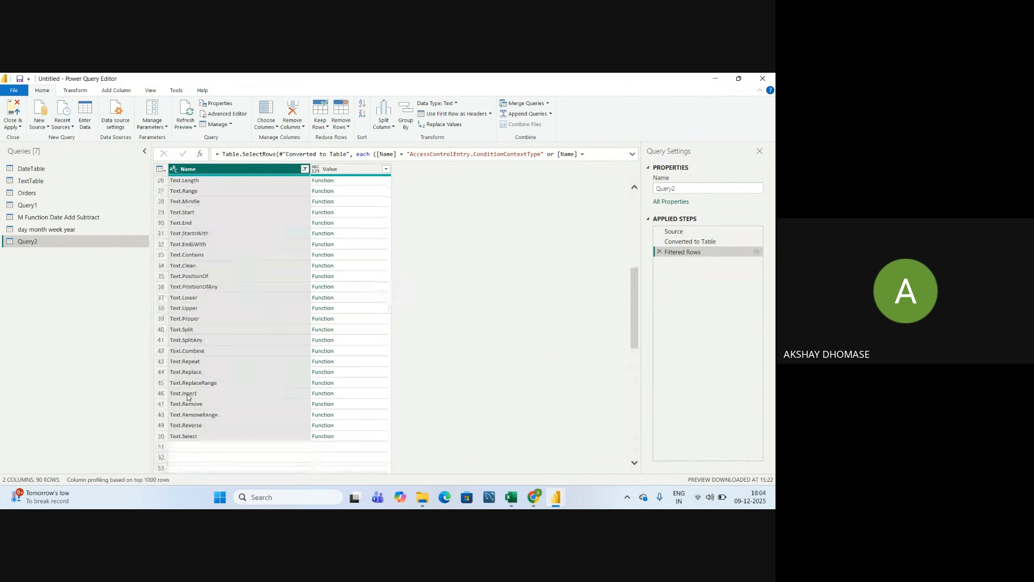
pyautogui.scroll(-10, 187, 398)
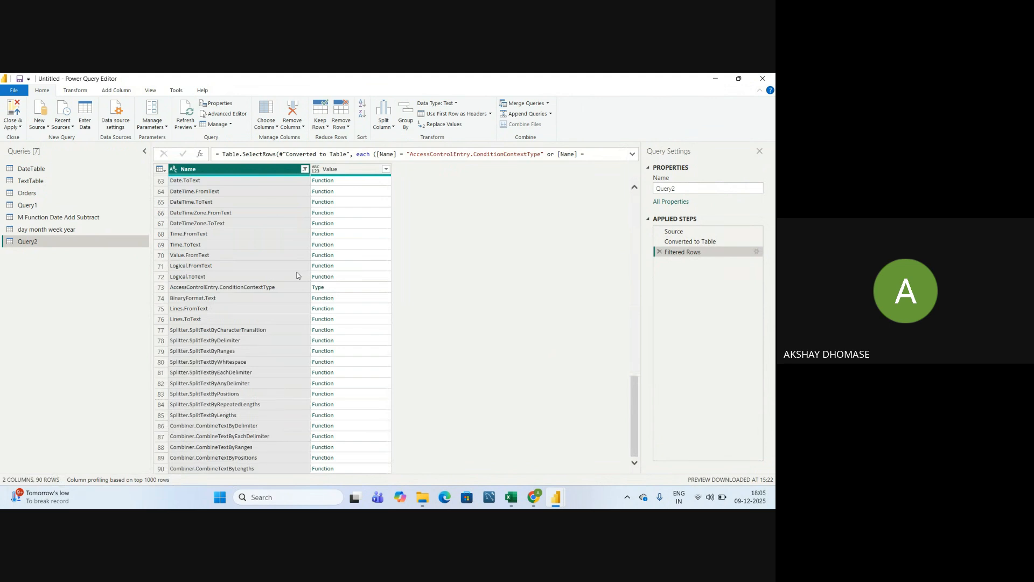
# Delete Query2, including its Filtered Rows and Converted to Table steps, and open the DateTable query
pyautogui.click(305, 169)
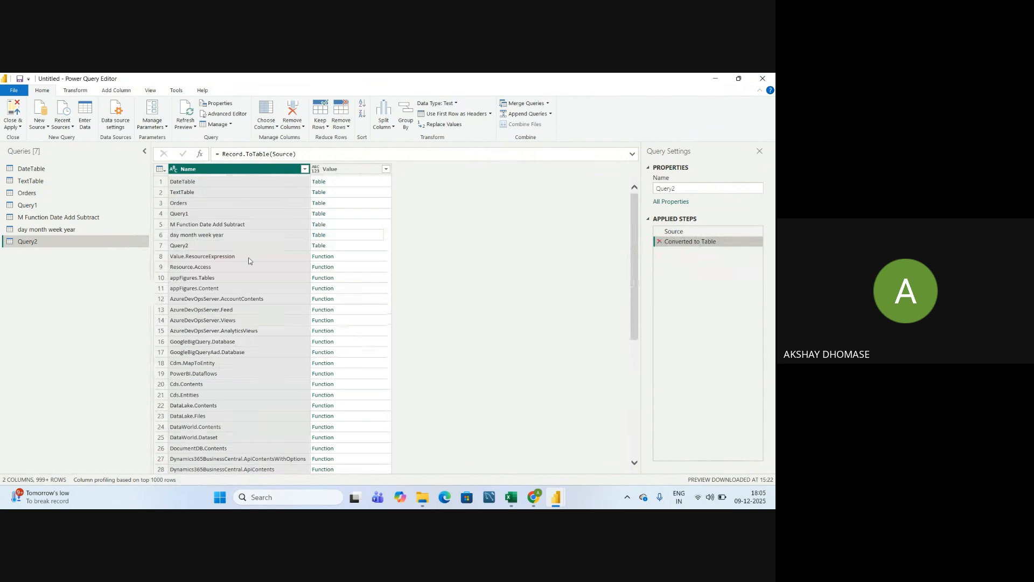
pyautogui.click(661, 241)
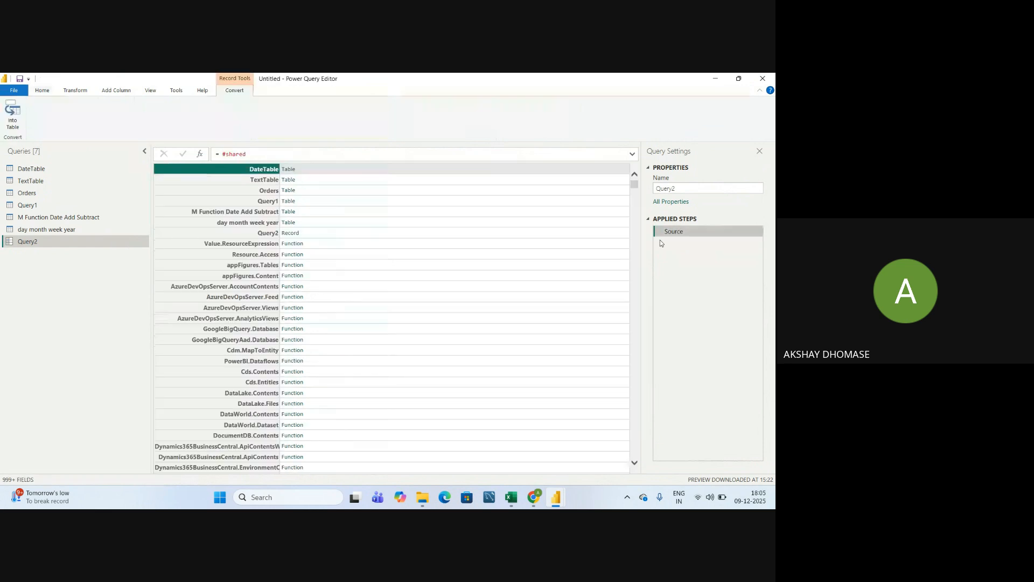
pyautogui.rightClick(26, 244)
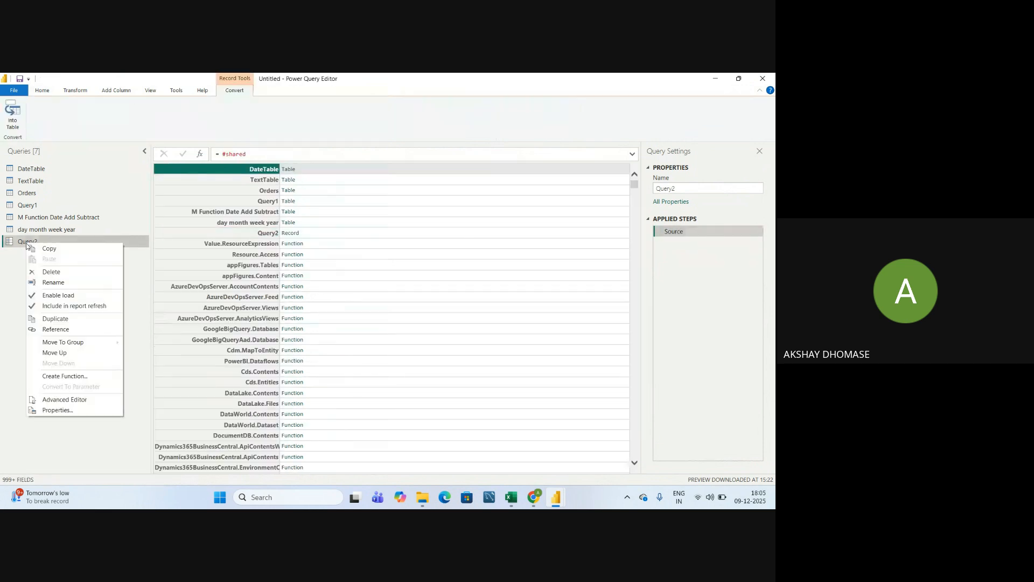
pyautogui.click(53, 271)
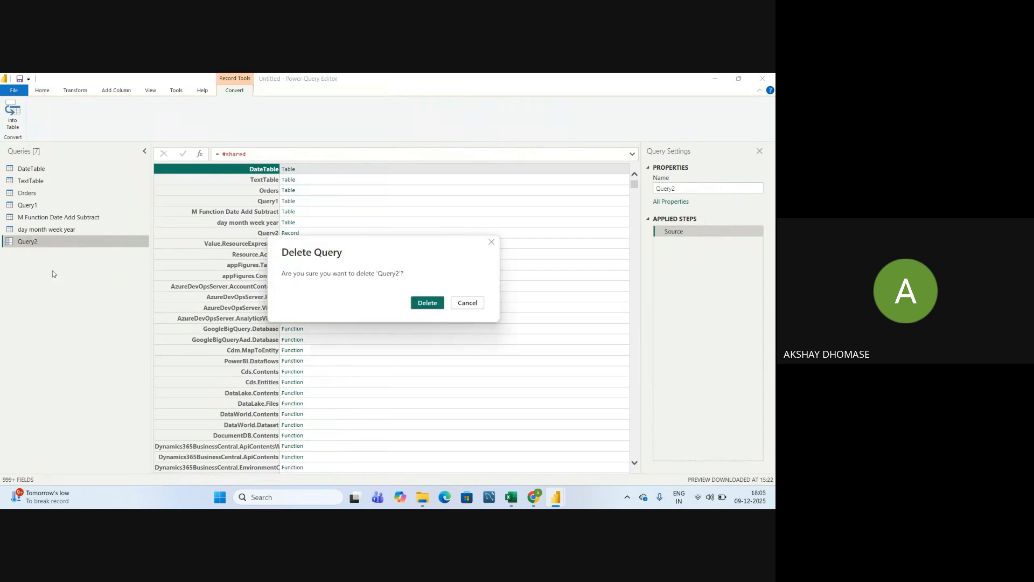
pyautogui.click(431, 302)
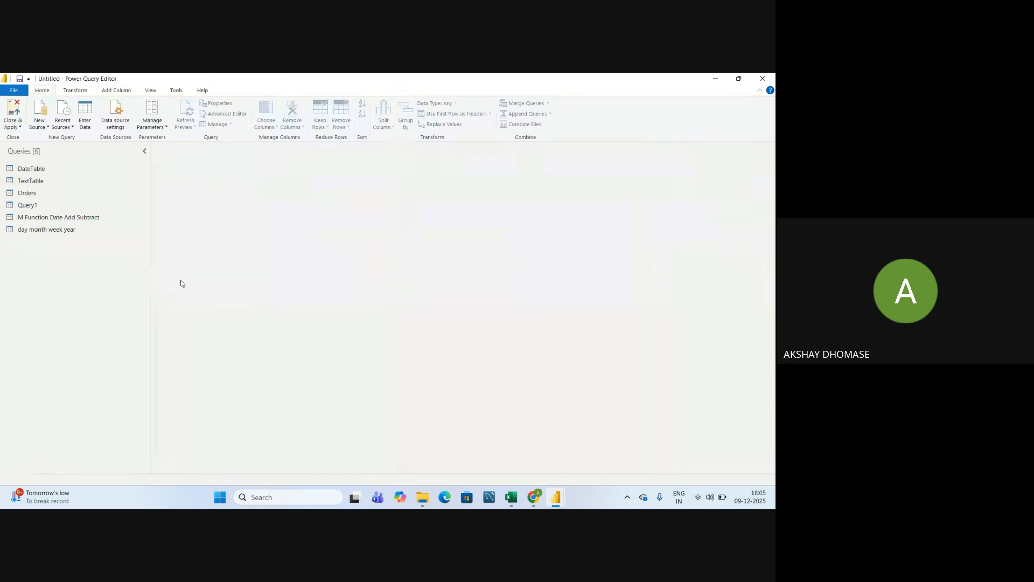
pyautogui.click(33, 170)
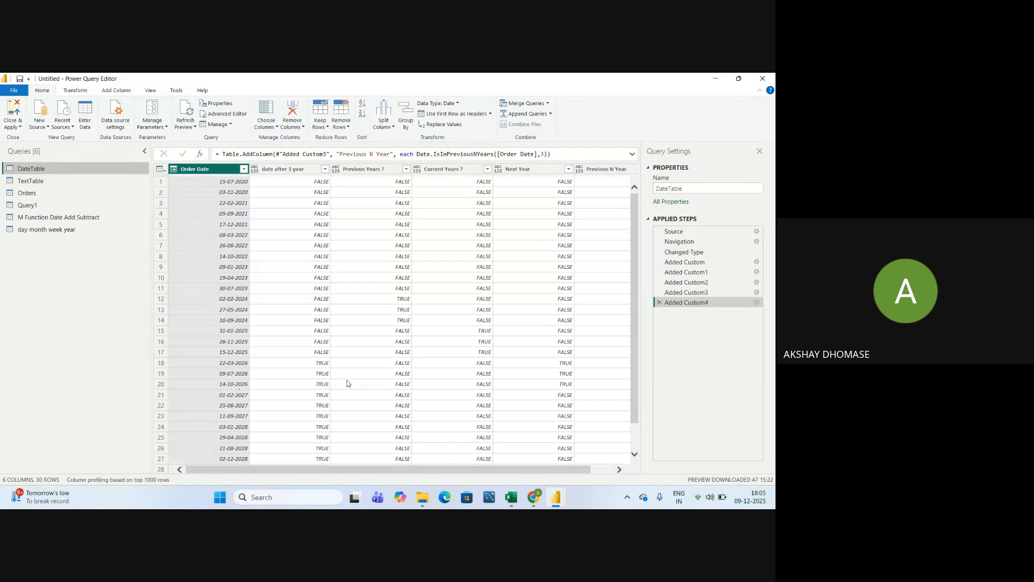
pyautogui.scroll(-1, 348, 385)
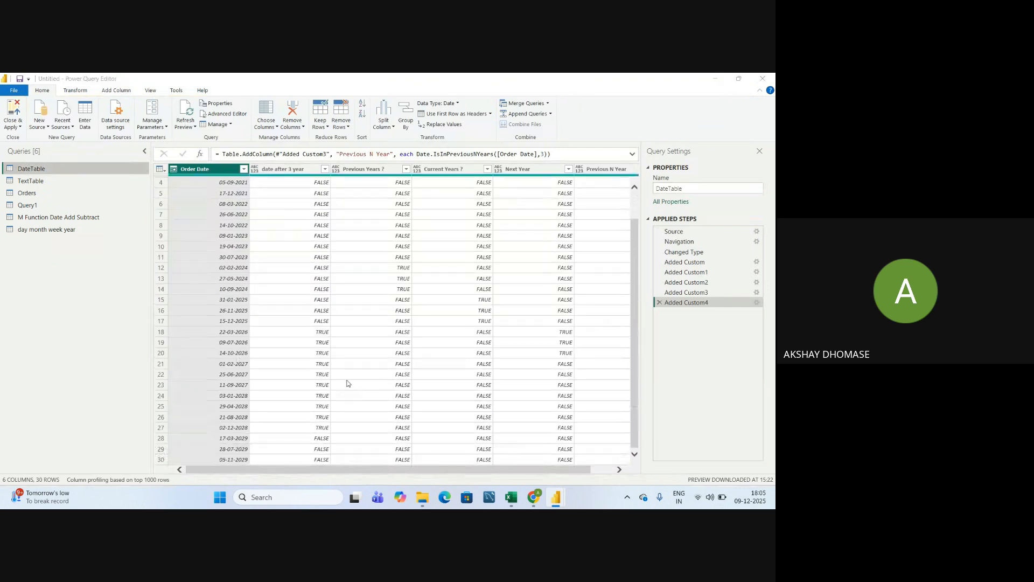
# Switch to the Power BI Syllabus workbook in Excel and make the topic "M Functions - Text (Basic)" in D48 bold
pyautogui.hotkey('alt', 'Tab')
pyautogui.hotkey('alt', 'Tab')
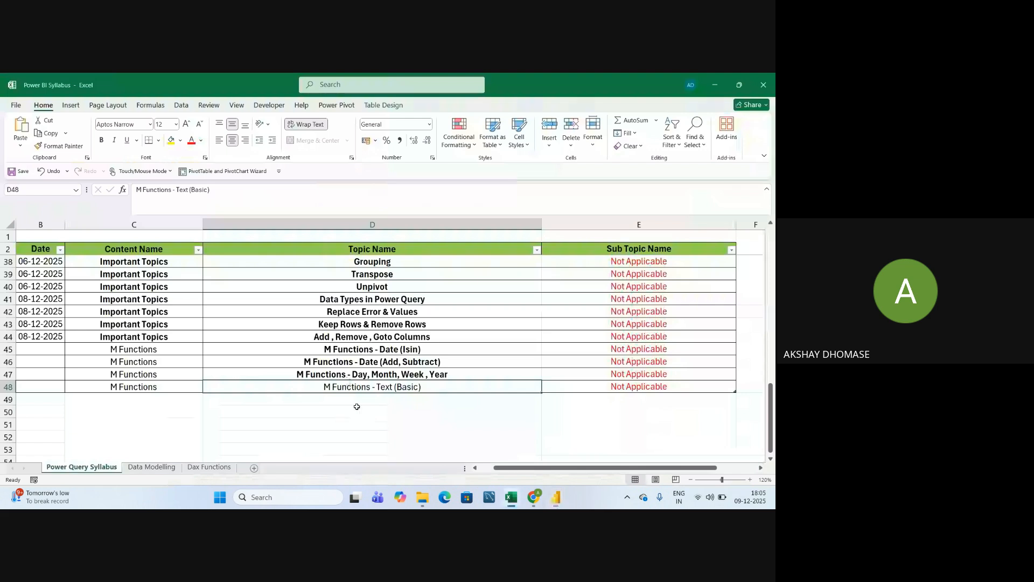
pyautogui.click(102, 140)
pyautogui.press('Down')
pyautogui.press('Down')
pyautogui.press('Down')
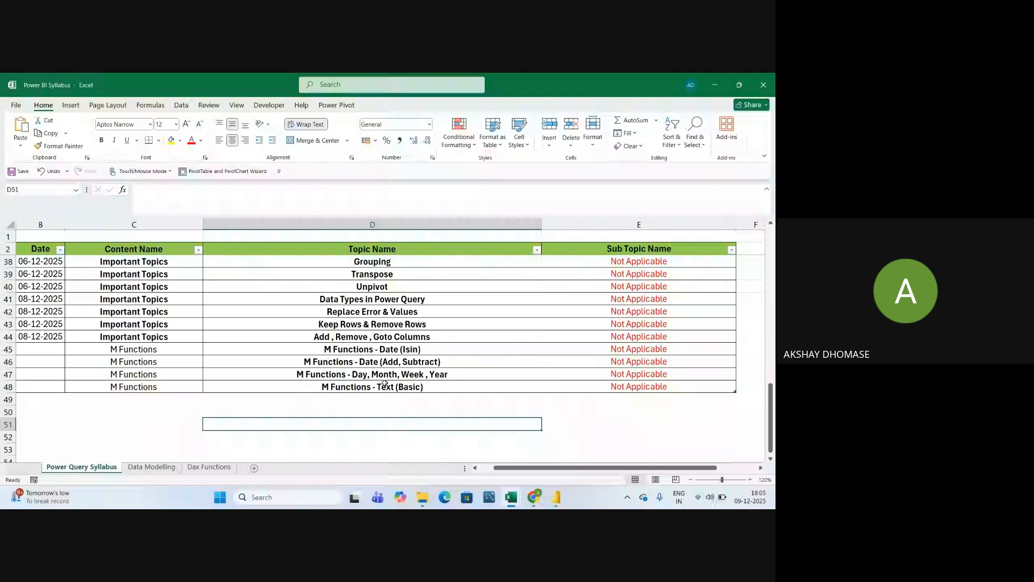
pyautogui.click(385, 383)
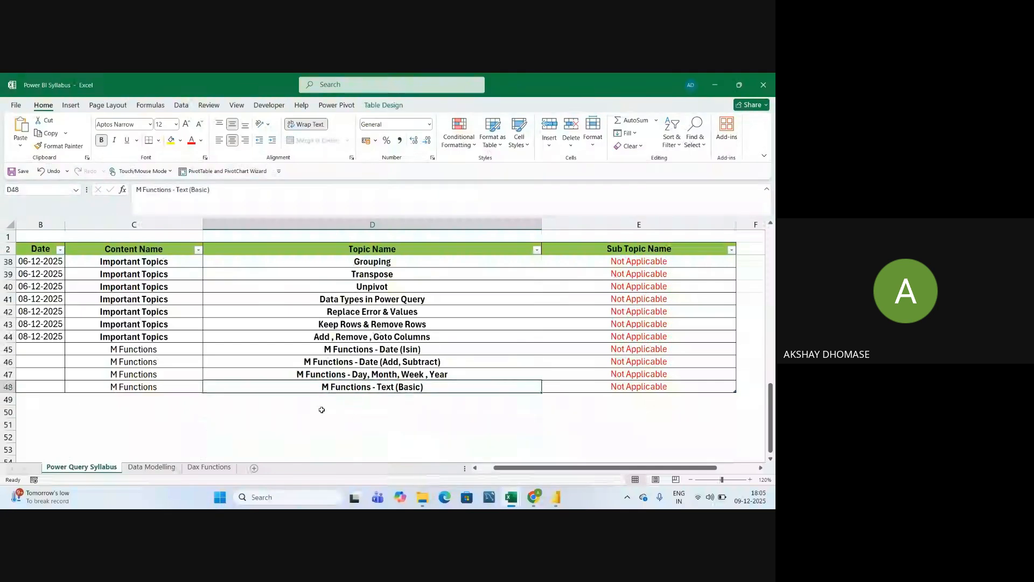
# Switch to the Google Meet call in Chrome and look through the list of meeting participants
pyautogui.hotkey('alt', 'Tab')
pyautogui.hotkey('alt', 'Tab')
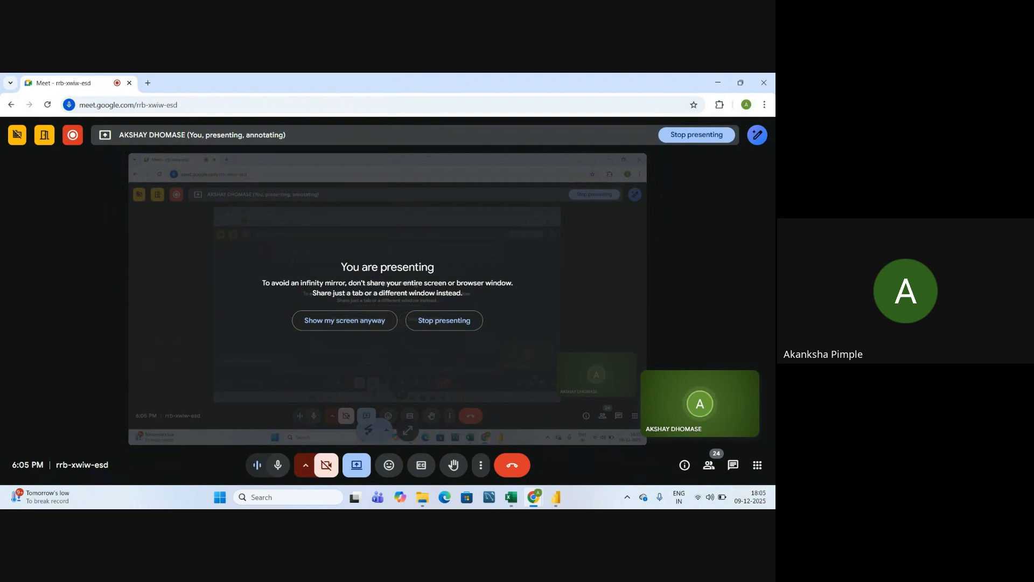
pyautogui.click(709, 465)
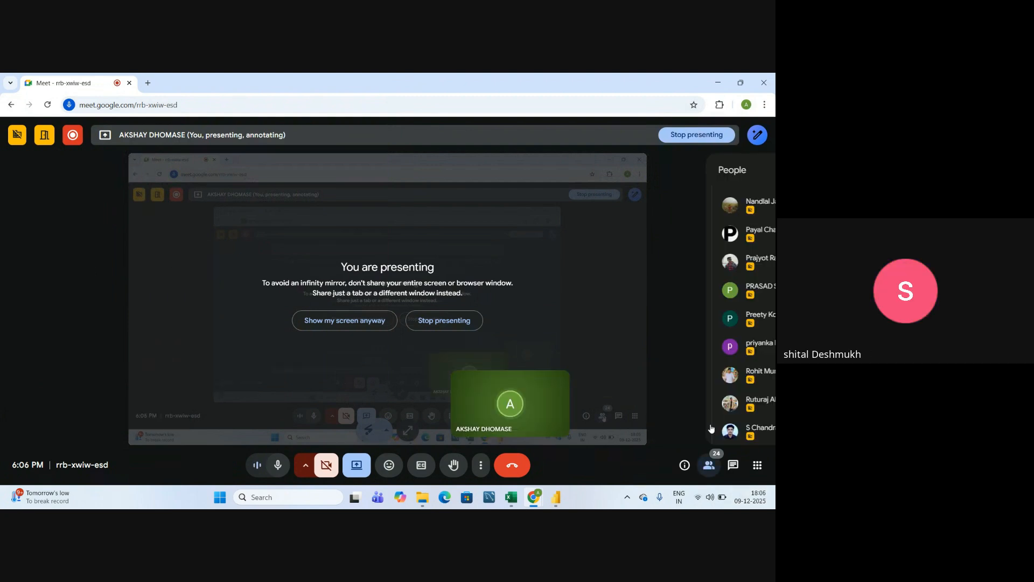
pyautogui.scroll(-3, 674, 359)
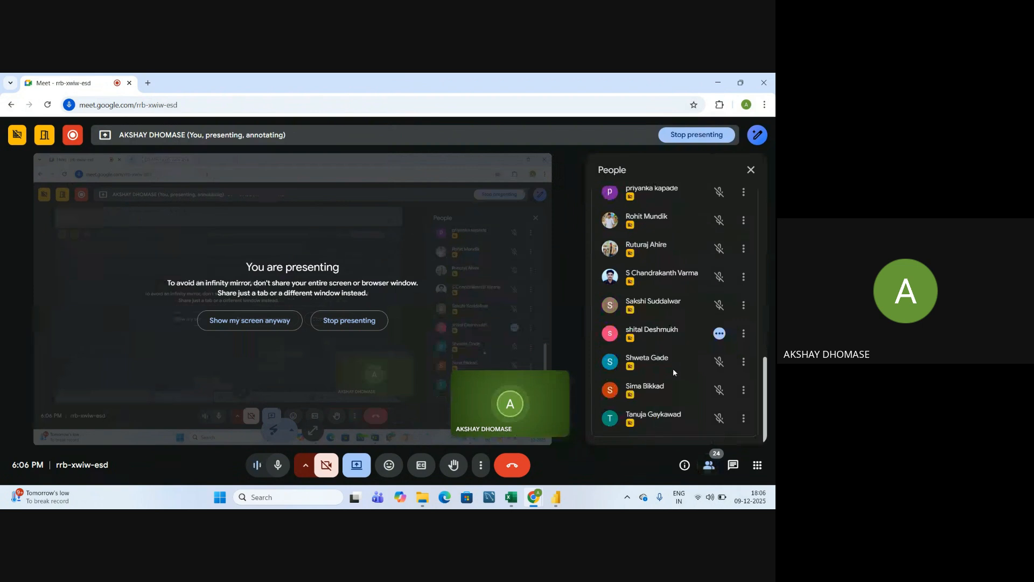
pyautogui.scroll(2, 673, 372)
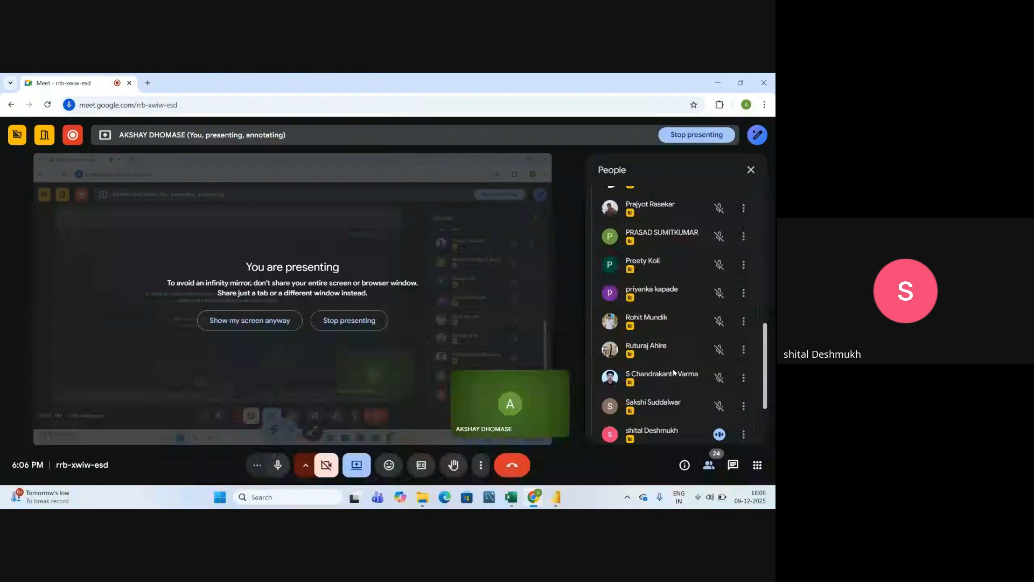
pyautogui.scroll(10, 673, 371)
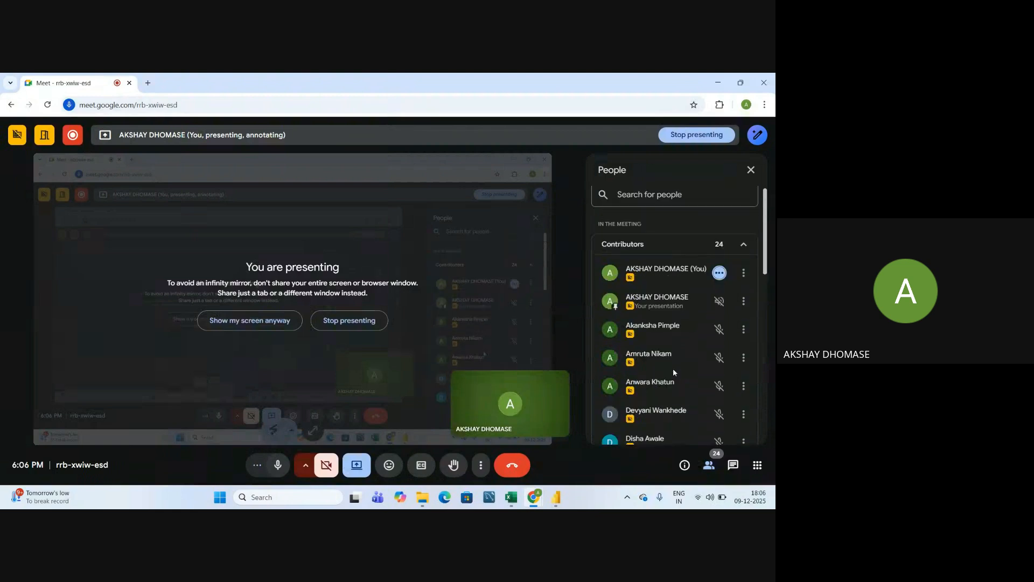
pyautogui.scroll(-8, 674, 369)
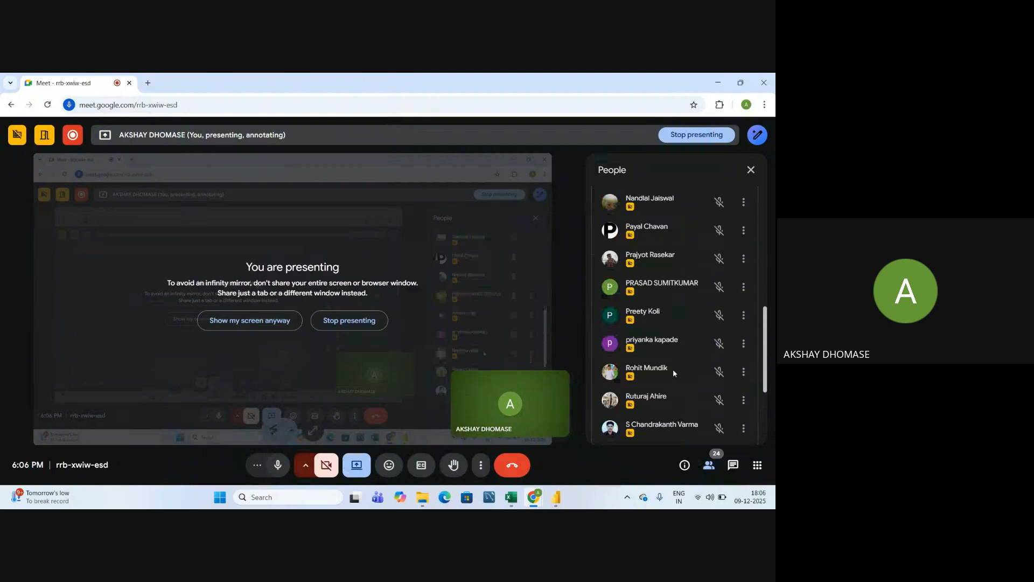
pyautogui.scroll(-3, 673, 370)
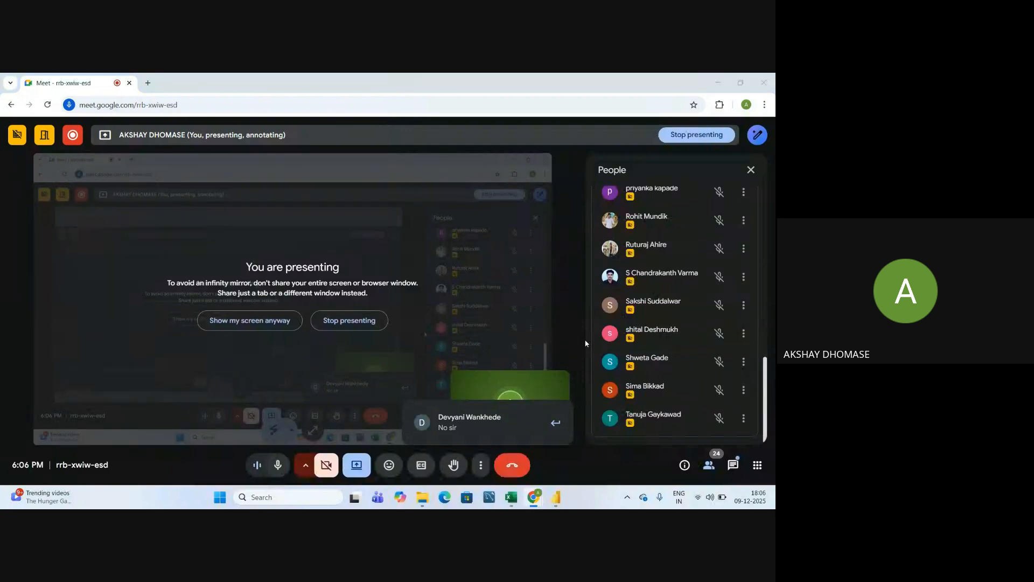
# Switch back to the Excel syllabus and make the M Functions content names in C45:C48 bold
pyautogui.hotkey('alt', 'Tab')
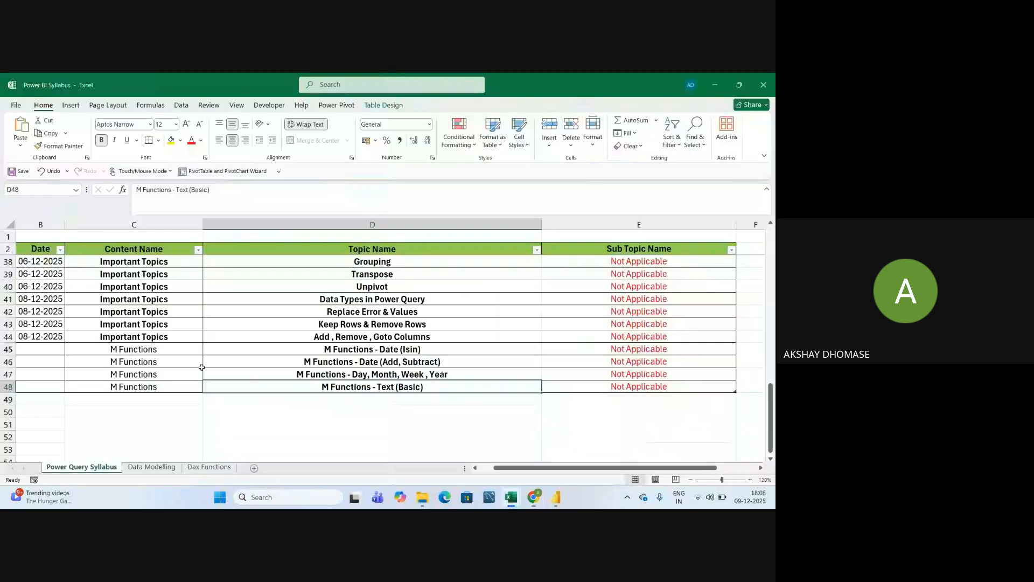
pyautogui.moveTo(134, 349); pyautogui.dragTo(134, 387)
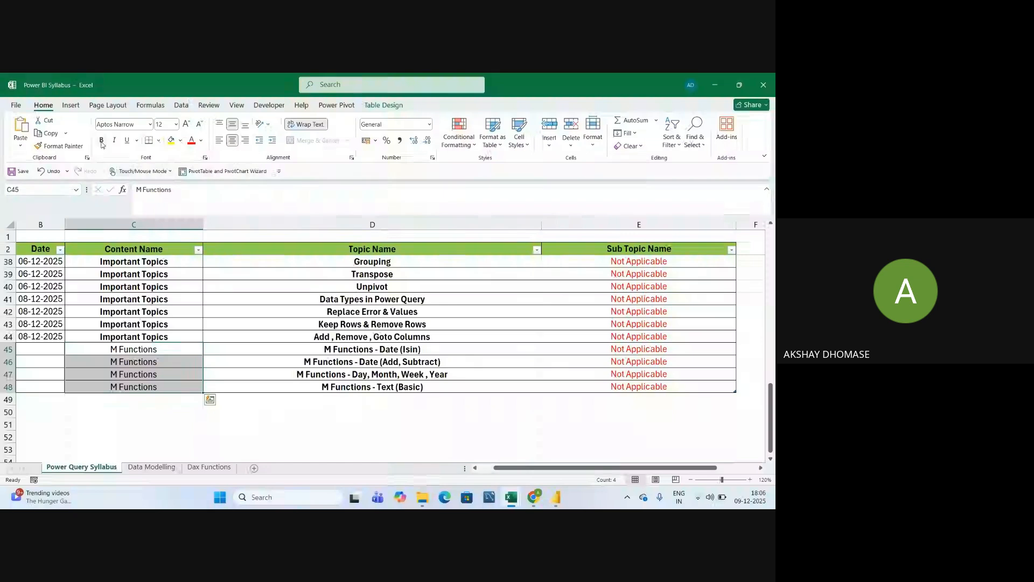
pyautogui.click(101, 142)
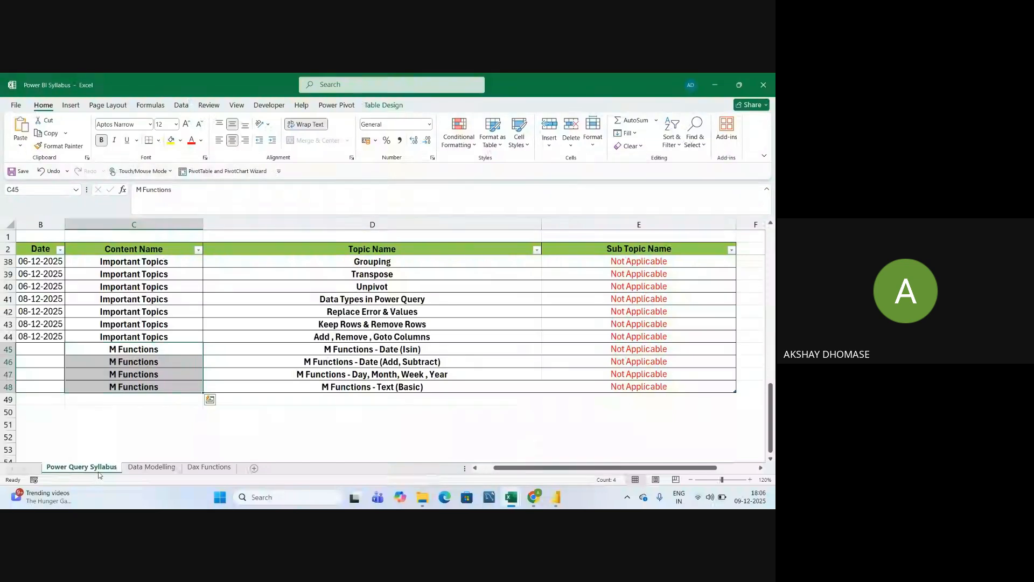
pyautogui.click(135, 424)
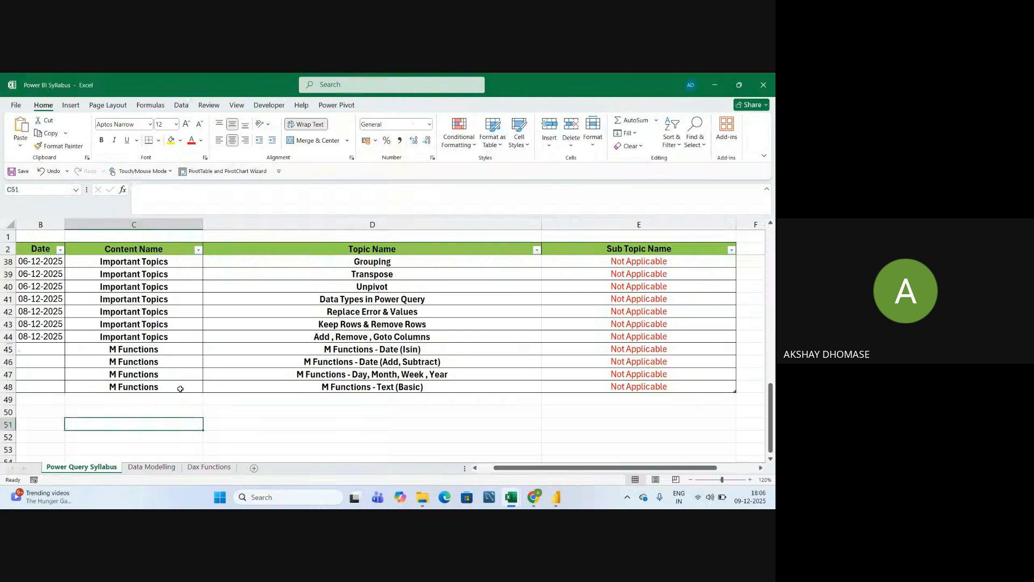
# Review the Power Query Syllabus topics from the first entry in D3 down to M Functions - Text (Basic) in D48
pyautogui.scroll(6, 306, 423)
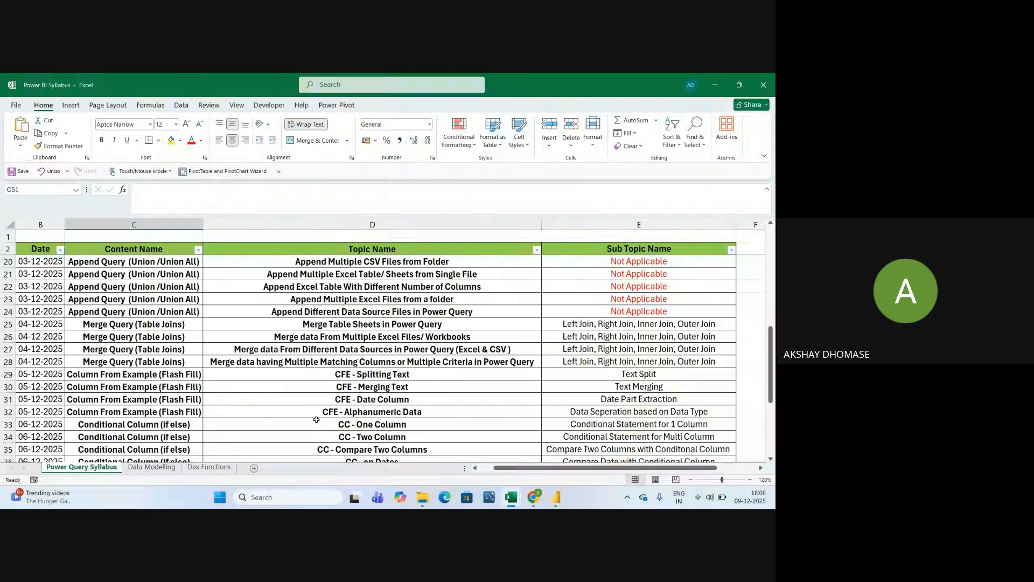
pyautogui.scroll(6, 351, 374)
pyautogui.click(347, 262)
pyautogui.scroll(-8, 340, 387)
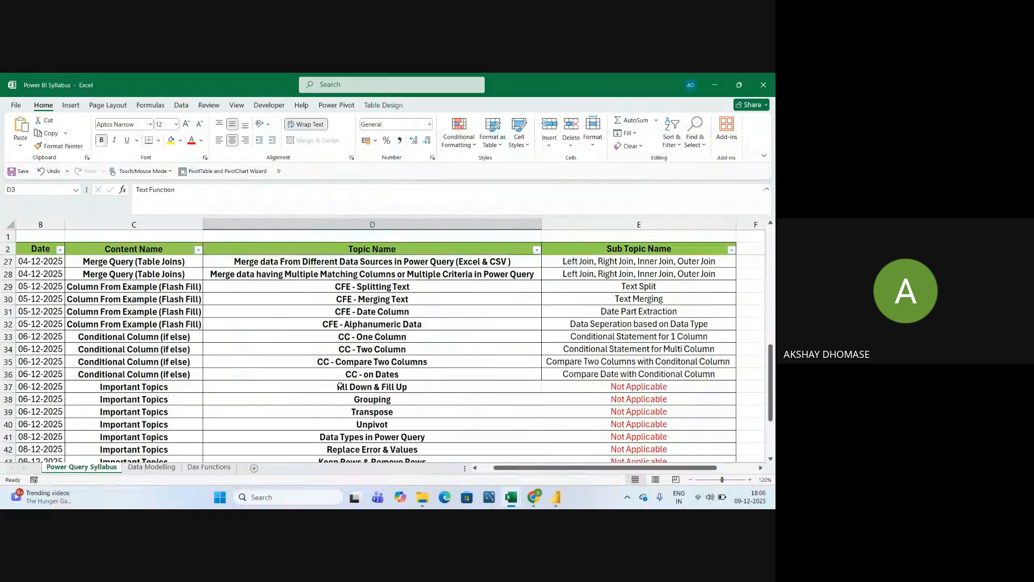
pyautogui.scroll(-5, 340, 386)
pyautogui.click(352, 337)
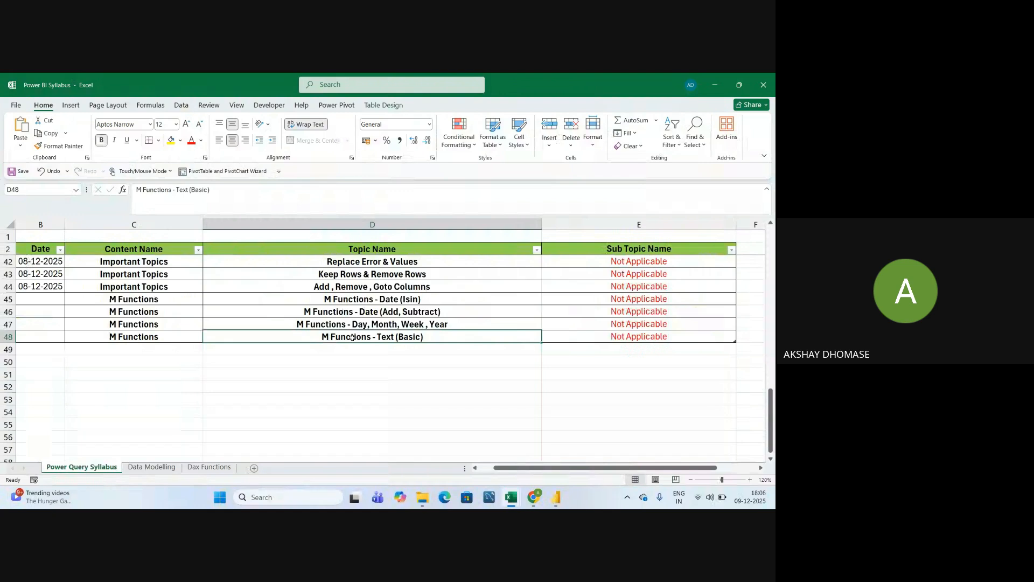
# Look over the Data Modelling sheet, then return to the Power Query Syllabus sheet and review its topics down to row 48
pyautogui.click(150, 467)
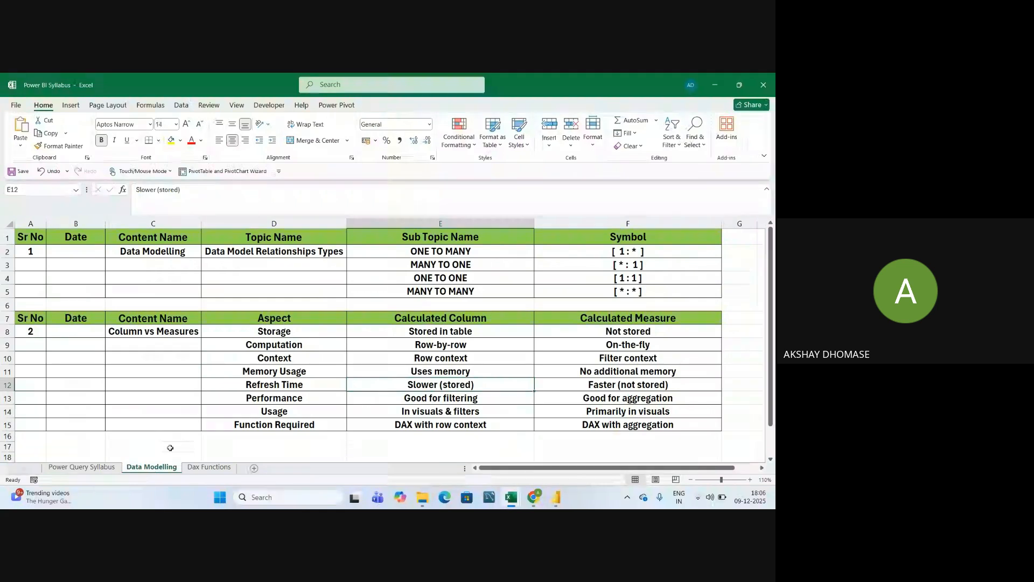
pyautogui.hotkey('ctrl', 'pageup')
pyautogui.scroll(5, 284, 353)
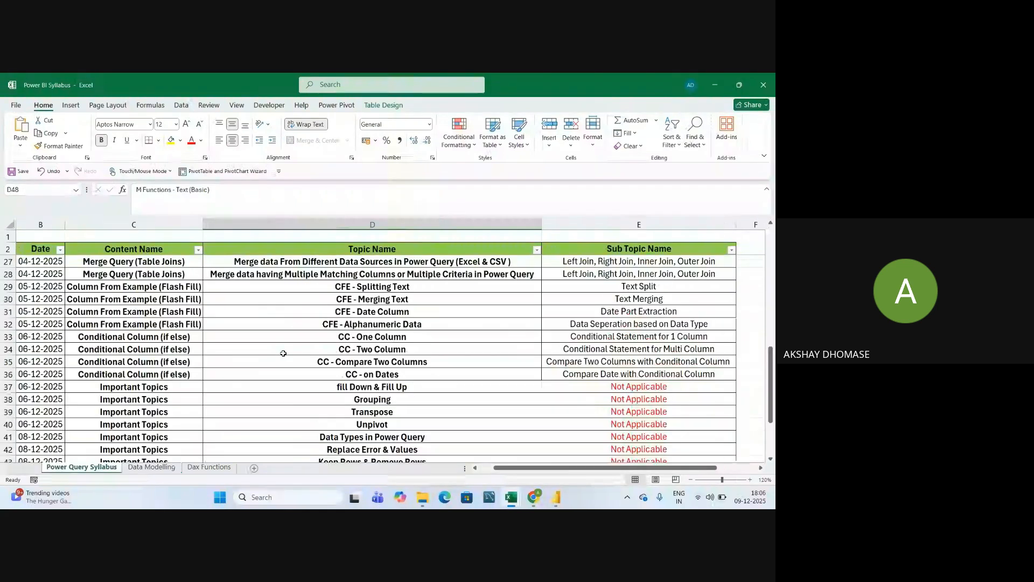
pyautogui.scroll(-3, 284, 353)
# Switch to the Google Meet call in Chrome, look through the participant list and leave the call
pyautogui.hotkey('alt', 'Tab')
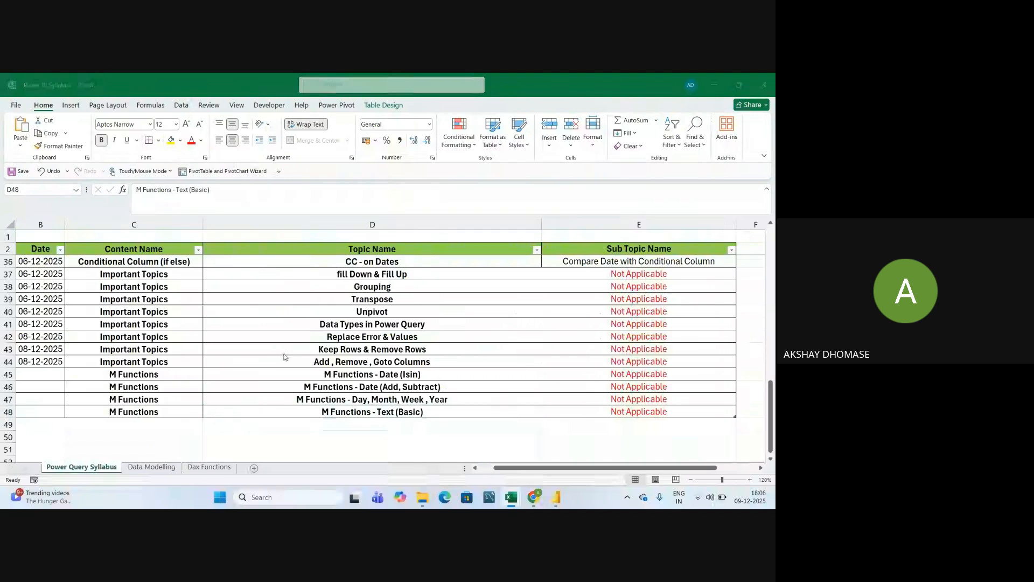
pyautogui.hotkey('alt', 'Tab')
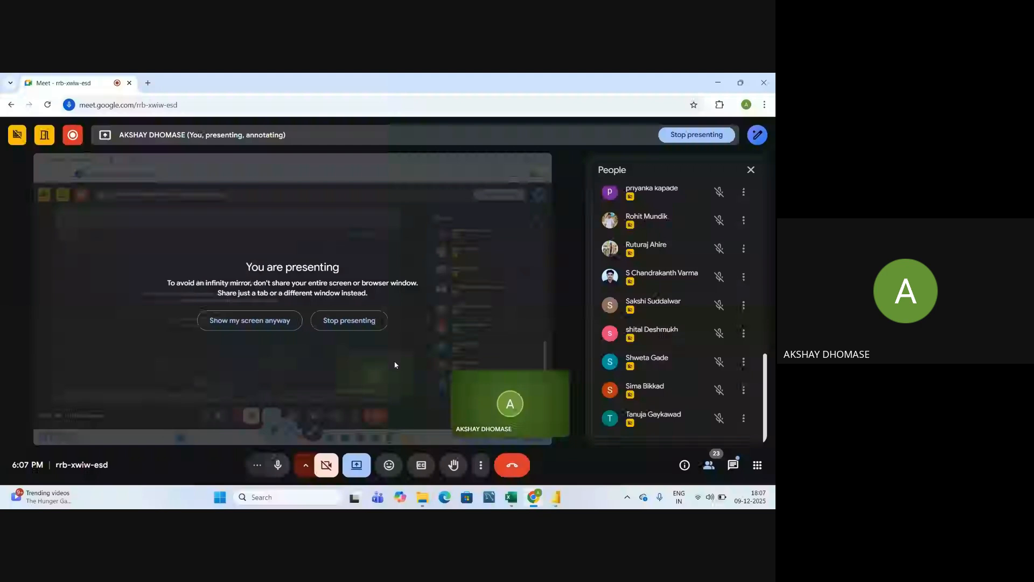
pyautogui.scroll(3, 695, 362)
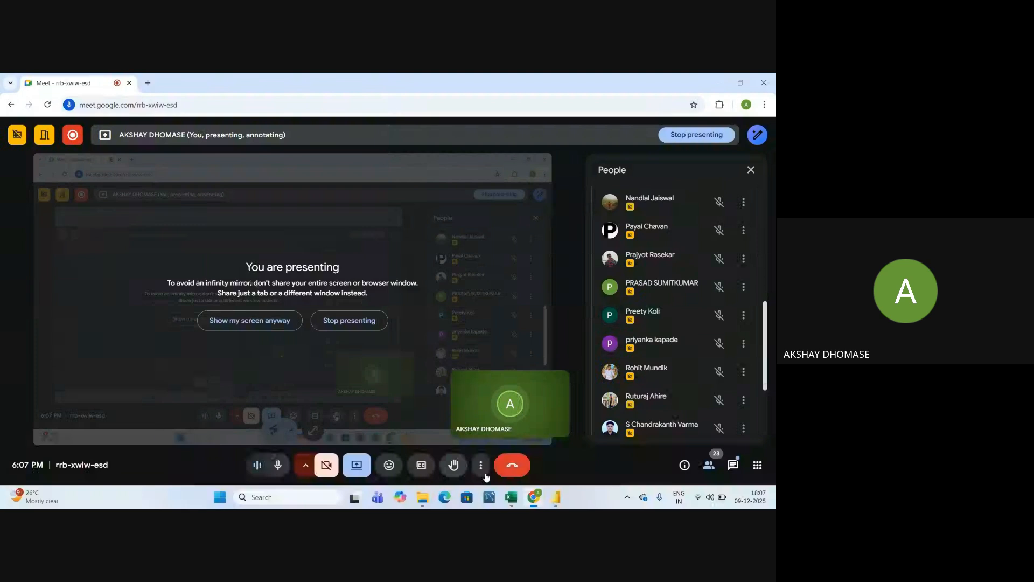
pyautogui.click(513, 468)
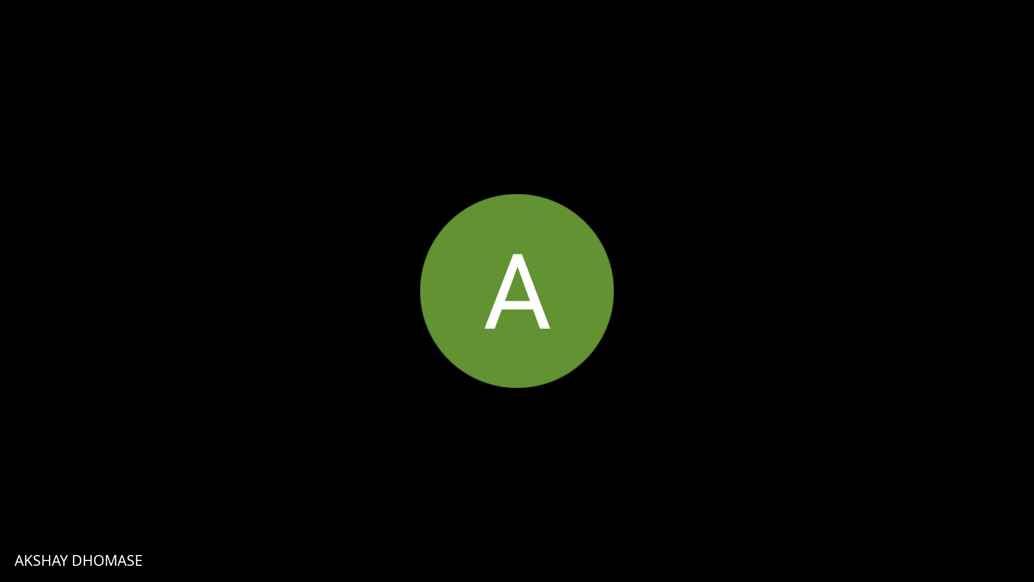